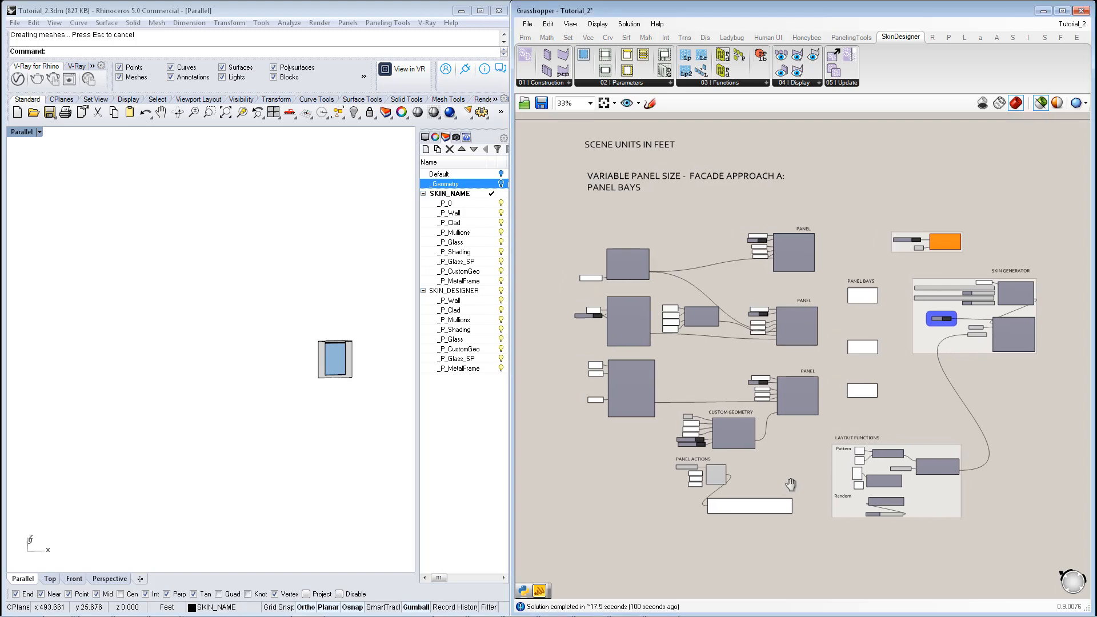
# Look over the panel bay definition and the source geometry near the origin in the Rhino viewport.
pyautogui.scroll(-1, 791, 483)
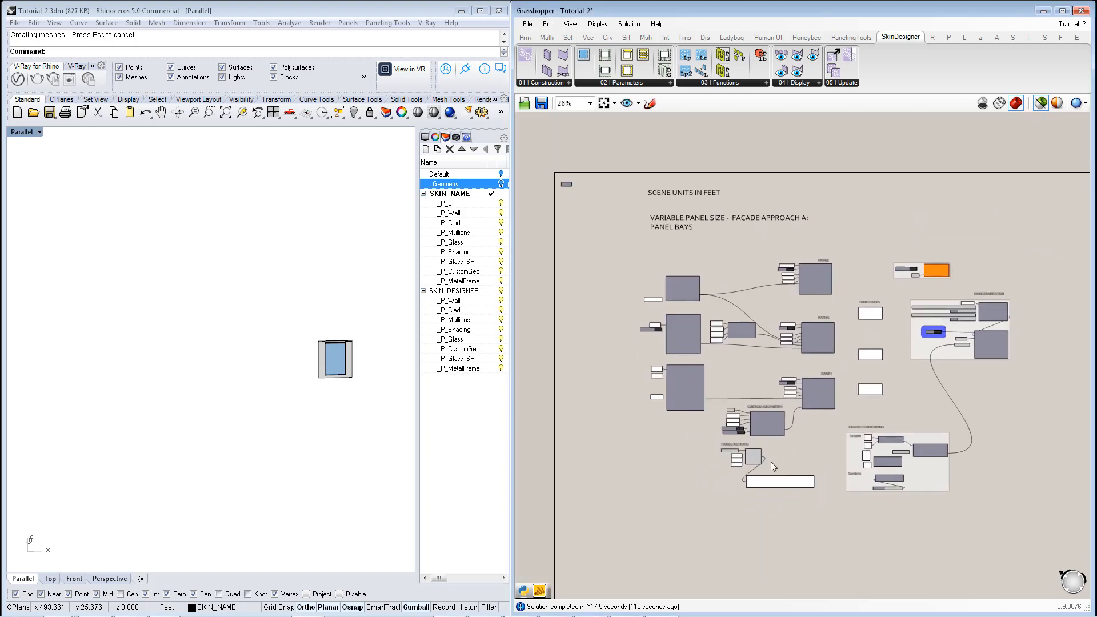
pyautogui.moveTo(706, 454); pyautogui.dragTo(701, 452, button='right')
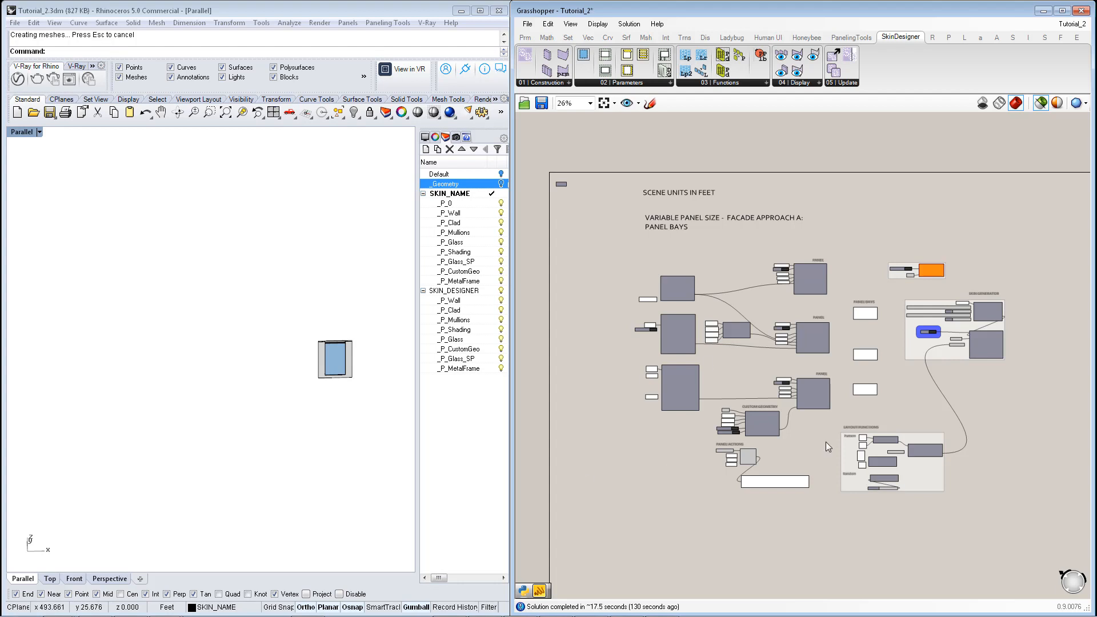
pyautogui.scroll(3, 825, 442)
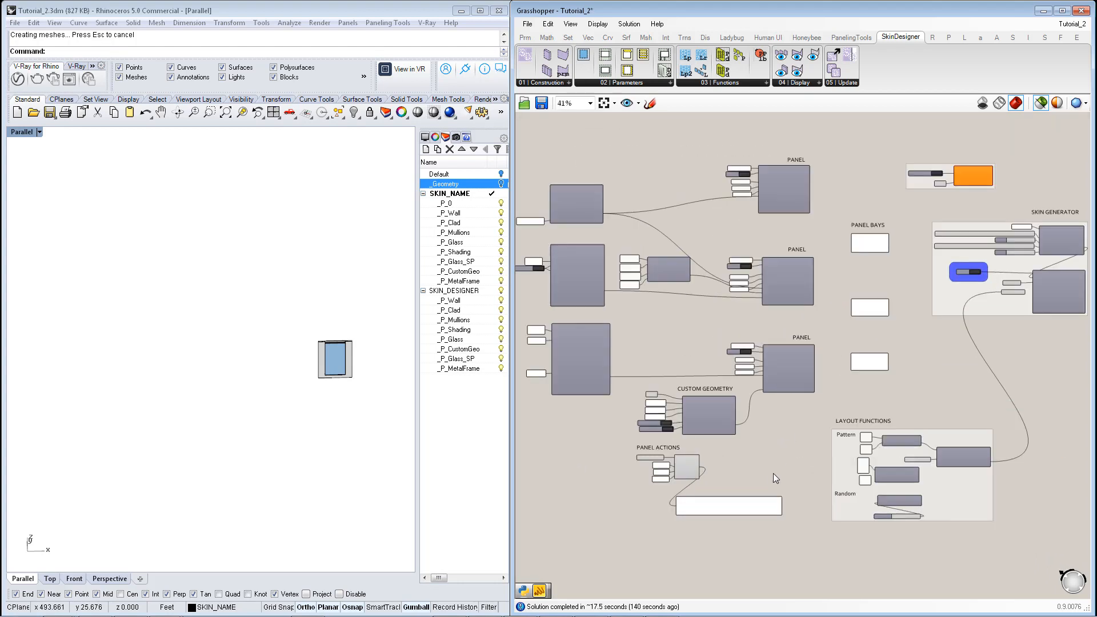
pyautogui.moveTo(774, 473); pyautogui.dragTo(786, 510, button='right')
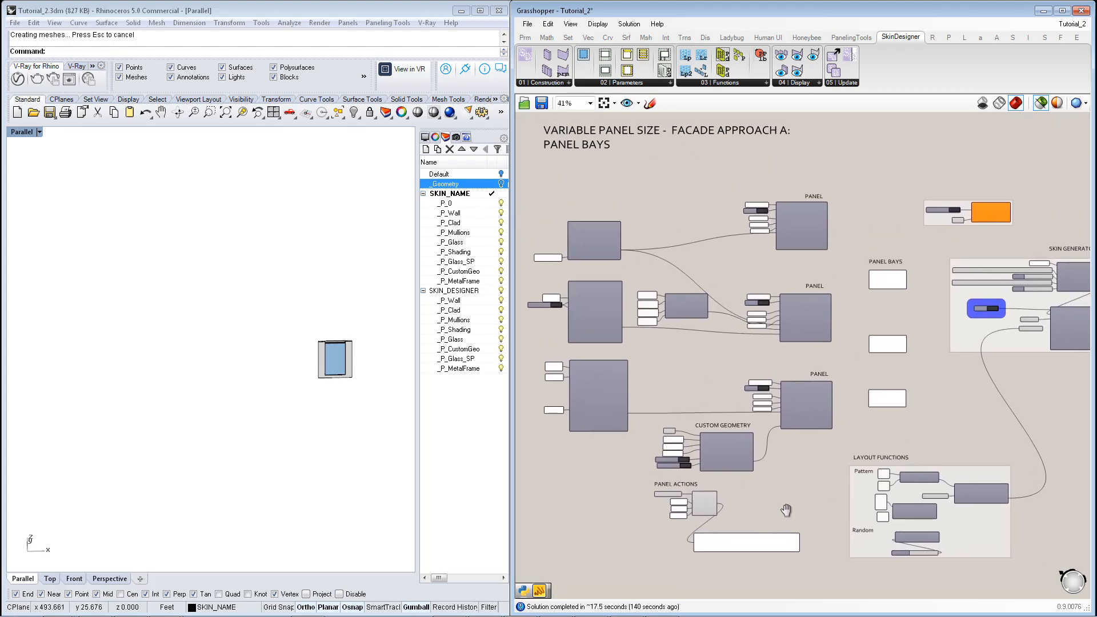
pyautogui.moveTo(234, 381); pyautogui.dragTo(264, 379, button='right')
pyautogui.scroll(-12, 308, 389)
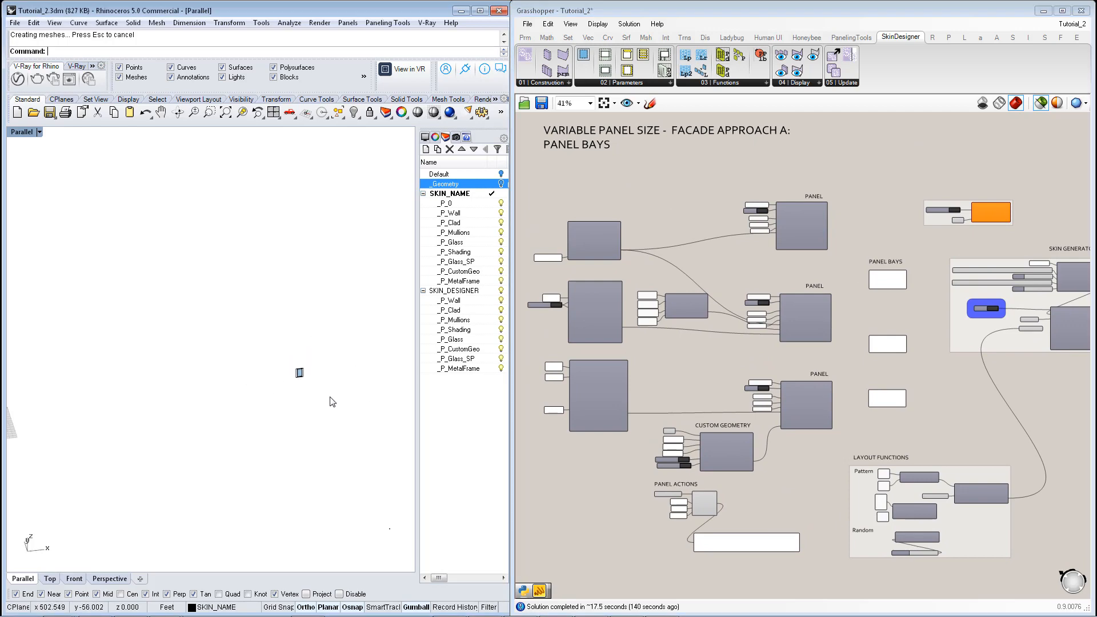
pyautogui.scroll(10, 95, 414)
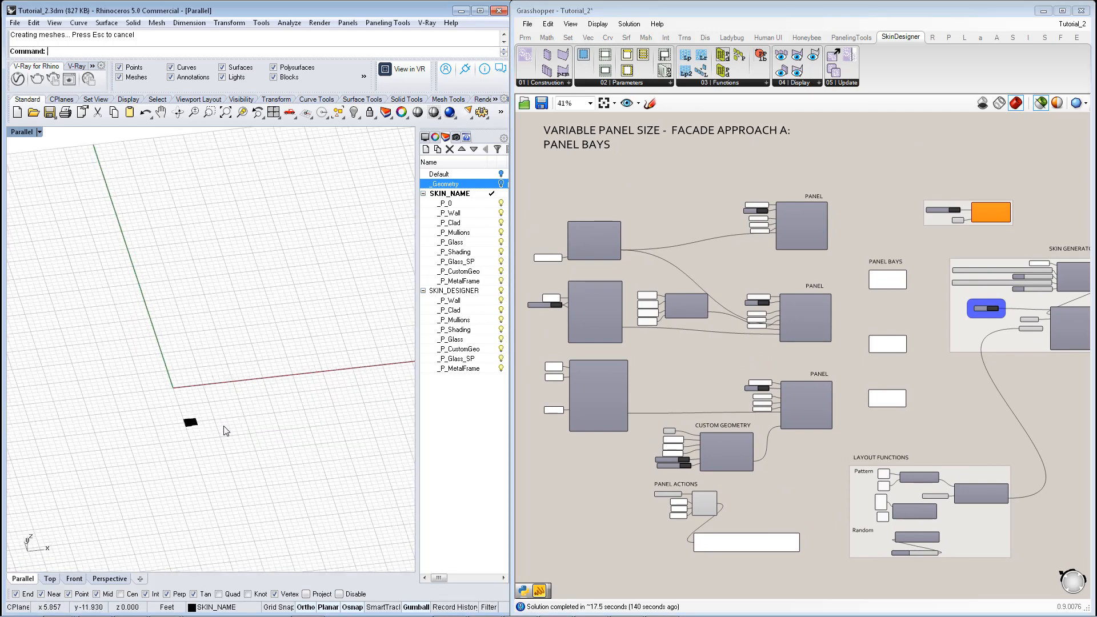
# Connect the panel output of the Panel_AS32 component to the display component's Panel_Bay input to preview that panel.
pyautogui.click(655, 256)
pyautogui.scroll(5, 656, 256)
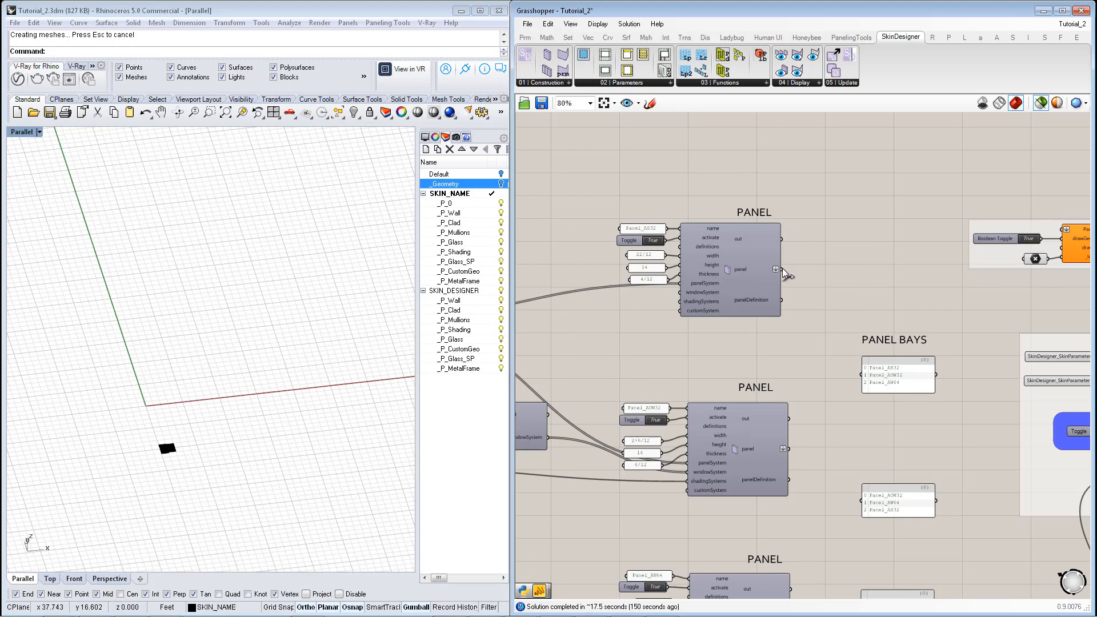
pyautogui.moveTo(782, 270); pyautogui.dragTo(1064, 229)
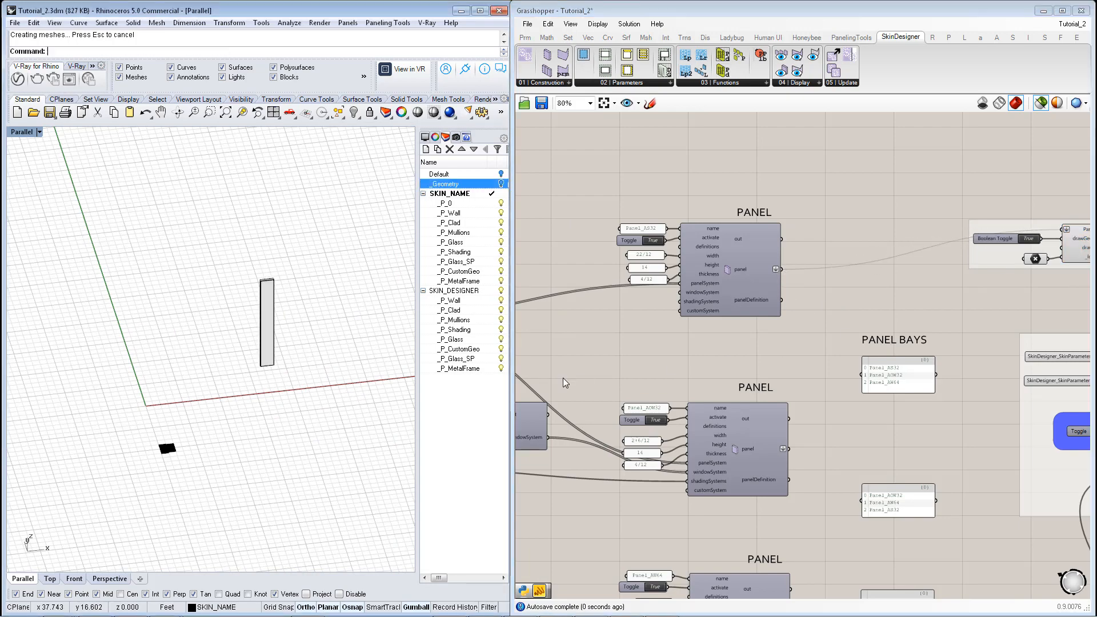
pyautogui.scroll(5, 255, 320)
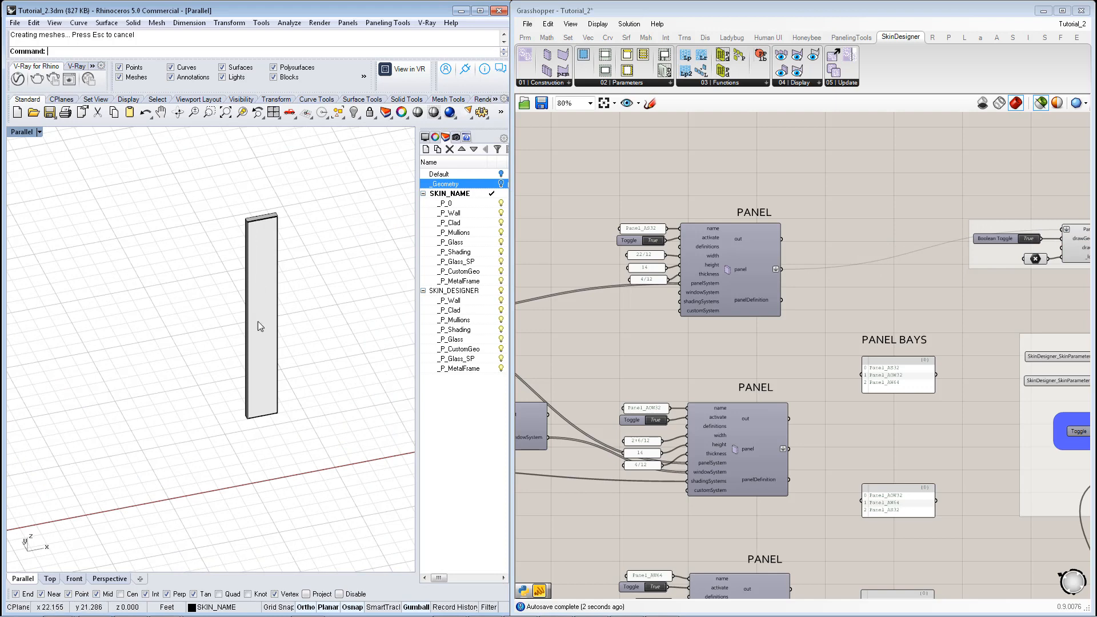
# Replace the previewed panel by connecting the panel output of the Panel_AOW32 component to the Panel_Bay input.
pyautogui.moveTo(763, 337); pyautogui.dragTo(865, 329, button='right')
pyautogui.moveTo(655, 355); pyautogui.dragTo(828, 357, button='right')
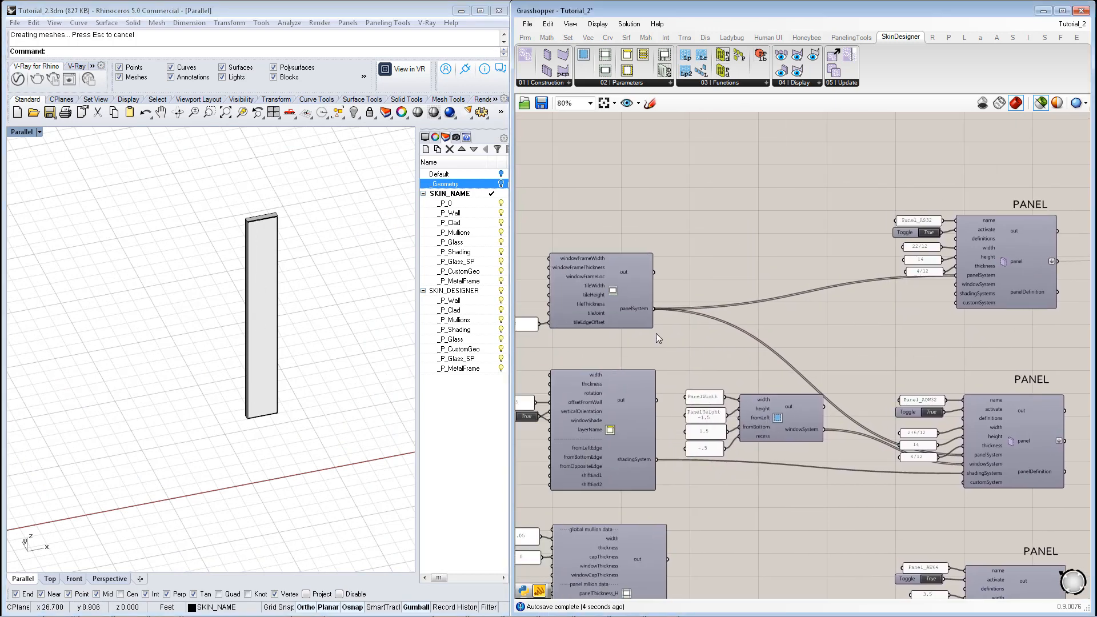
pyautogui.moveTo(801, 492); pyautogui.dragTo(799, 394, button='right')
pyautogui.moveTo(858, 379); pyautogui.dragTo(814, 387, button='right')
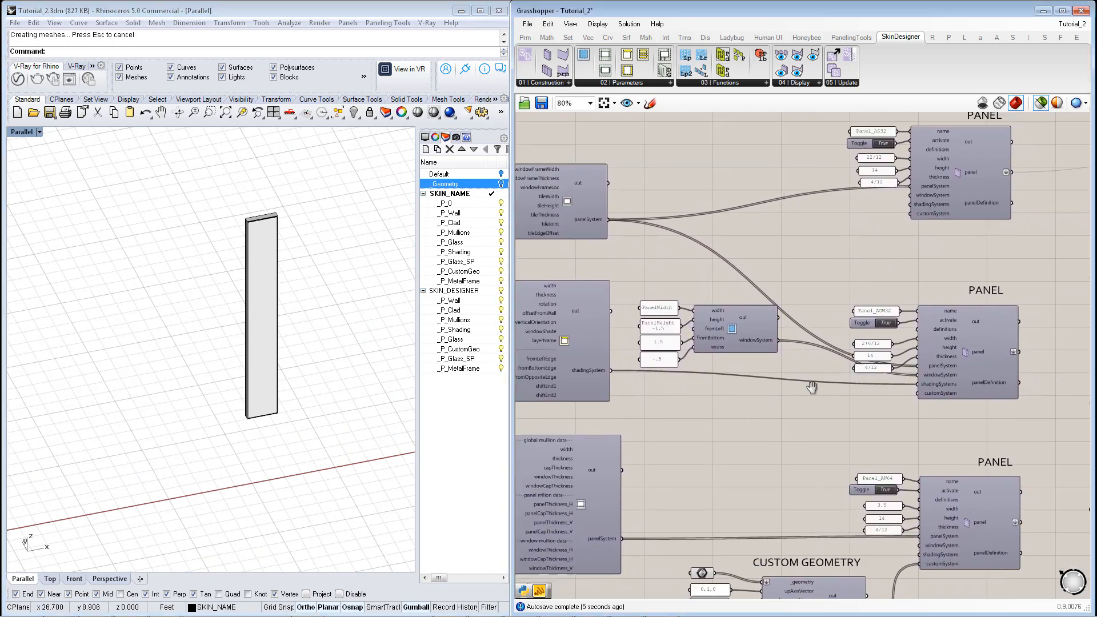
pyautogui.moveTo(969, 361); pyautogui.dragTo(827, 421, button='right')
pyautogui.moveTo(821, 413); pyautogui.dragTo(1055, 193)
pyautogui.scroll(-2, 1029, 195)
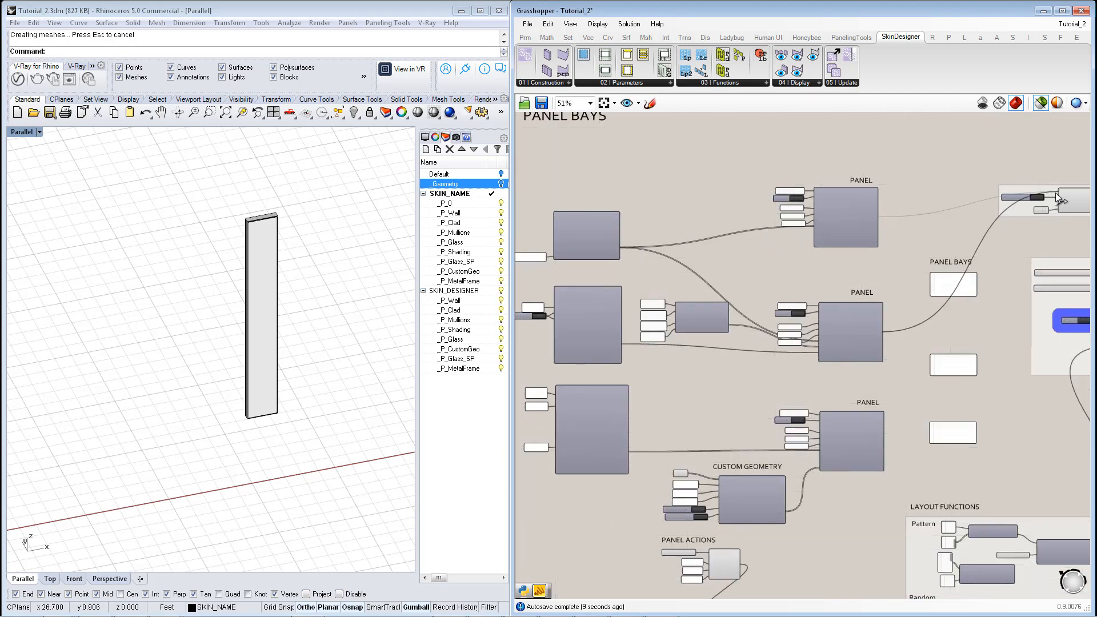
# Examine the previewed Panel_AOW32 geometry in the Rhino viewport from both sides, including its window and vertical shade.
pyautogui.click(331, 444)
pyautogui.moveTo(235, 442); pyautogui.dragTo(258, 413, button='right')
pyautogui.scroll(6, 263, 273)
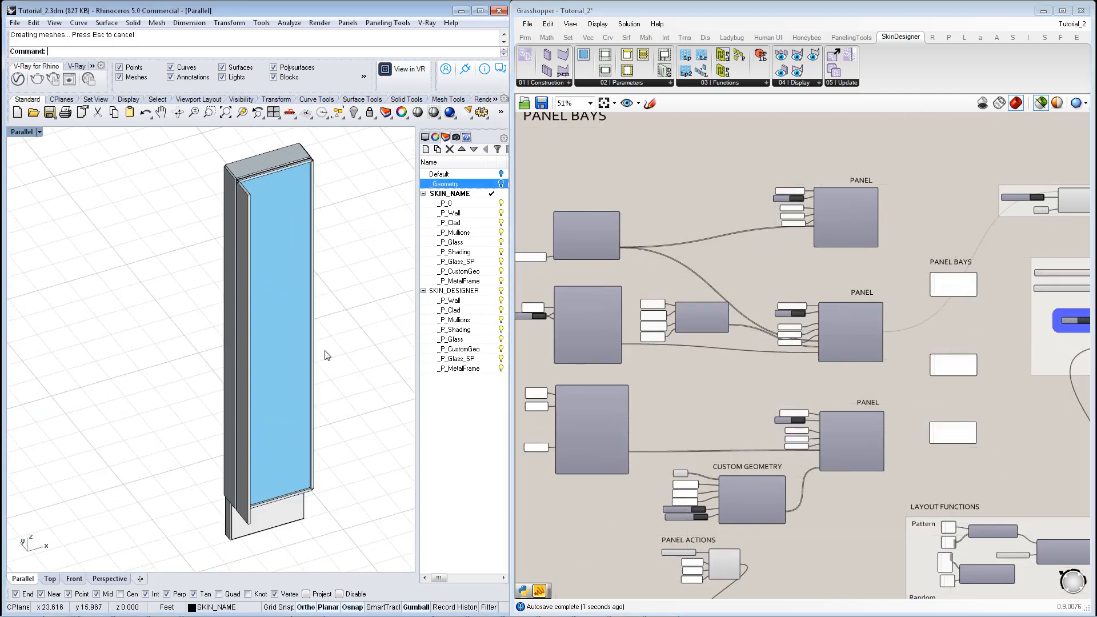
pyautogui.moveTo(324, 350); pyautogui.dragTo(217, 359, button='right')
pyautogui.scroll(-3, 217, 359)
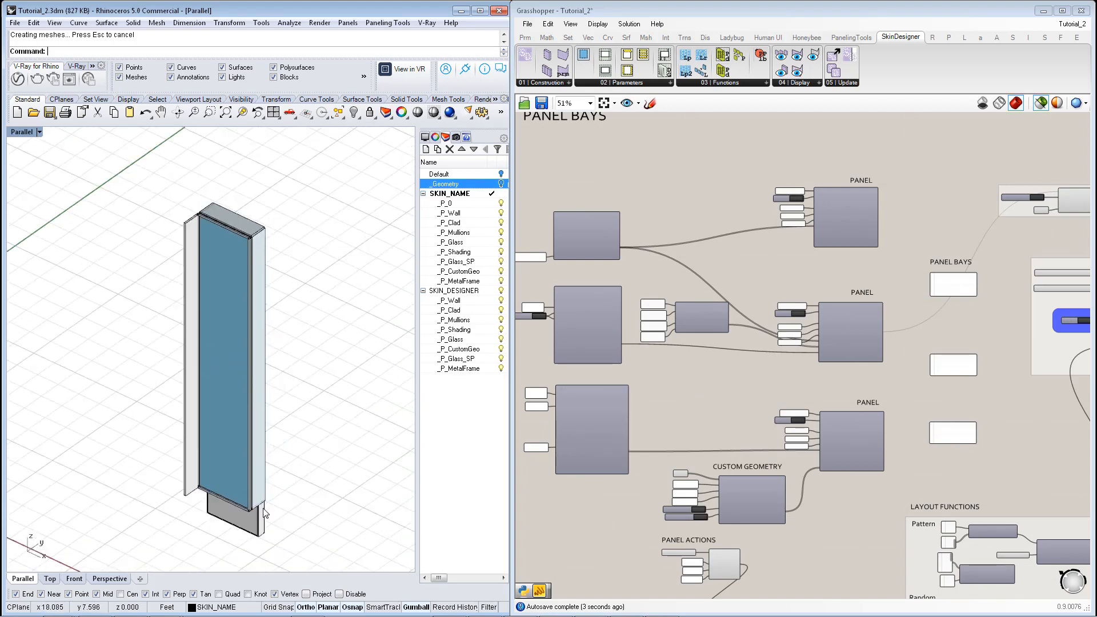
# Examine the panel, window and shading system components that feed Panel_AOW32, ending with the shading system selected.
pyautogui.click(649, 395)
pyautogui.scroll(4, 649, 395)
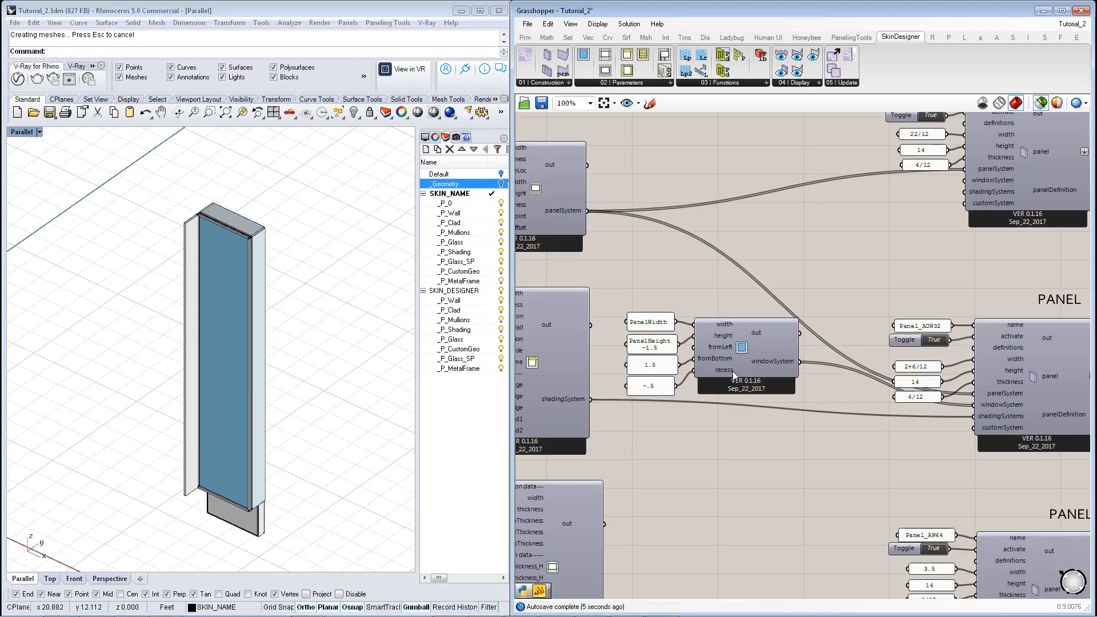
pyautogui.moveTo(566, 412); pyautogui.dragTo(656, 363, button='right')
pyautogui.click(647, 145)
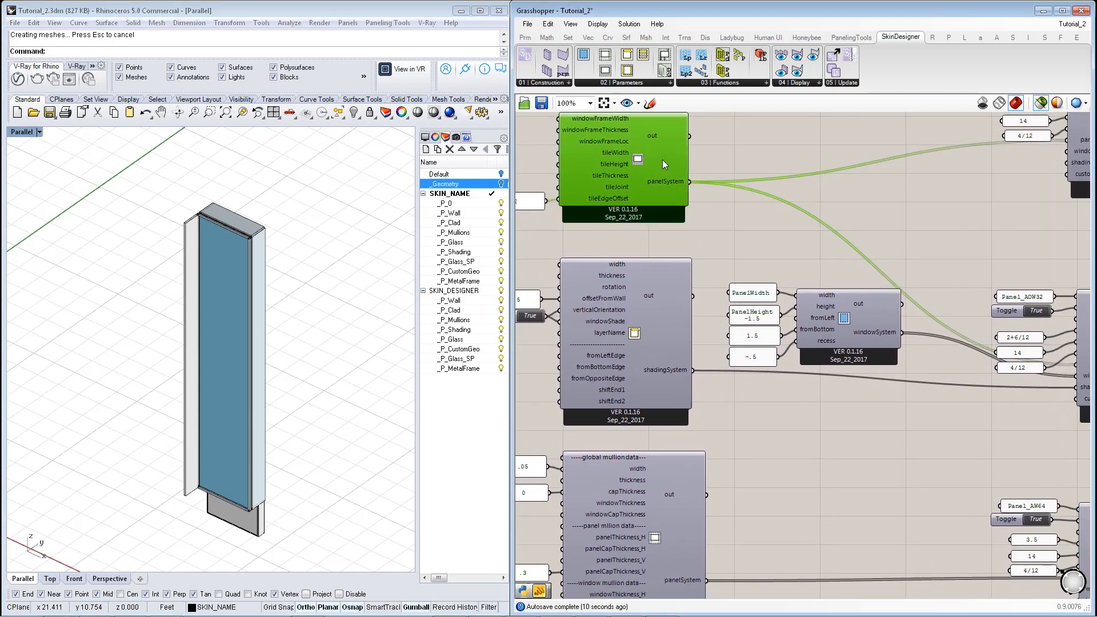
pyautogui.moveTo(811, 402); pyautogui.dragTo(757, 387, button='right')
pyautogui.moveTo(744, 445); pyautogui.dragTo(709, 428, button='right')
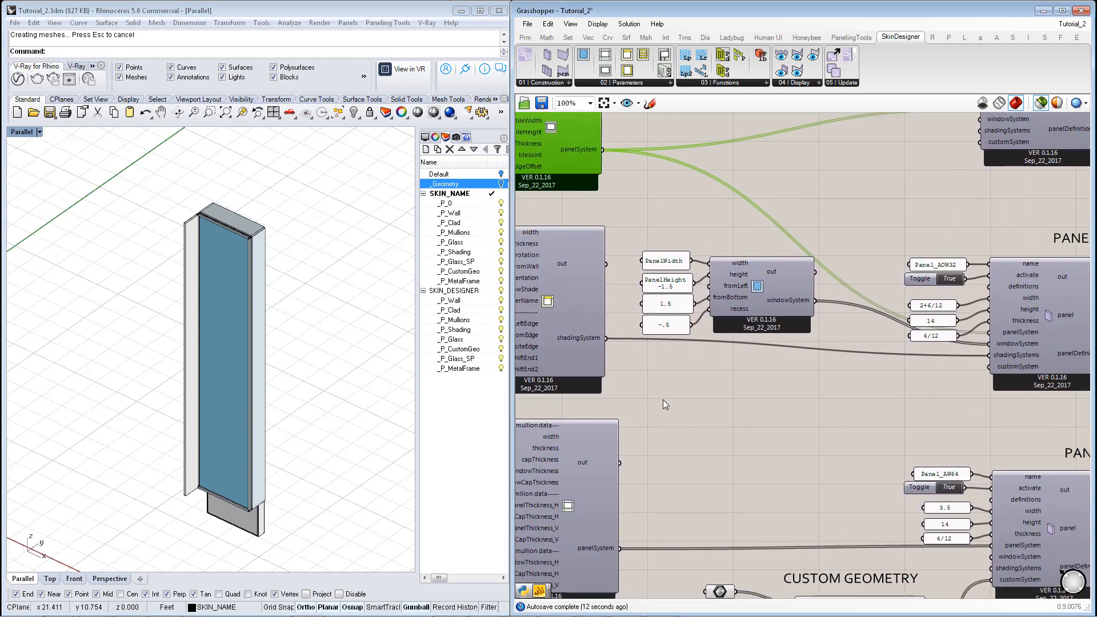
pyautogui.click(579, 338)
# Connect the panel output of the Panel_AW64 component to the Panel_Bay input and view the louvered panel up close.
pyautogui.moveTo(1039, 342); pyautogui.dragTo(685, 302, button='right')
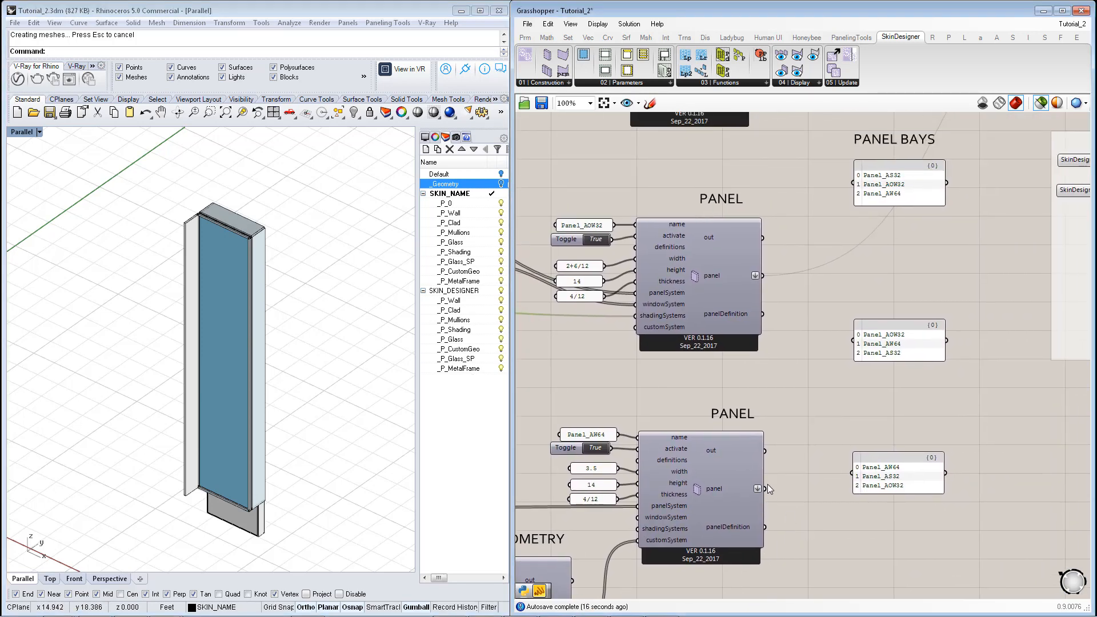
pyautogui.scroll(-3, 769, 486)
pyautogui.moveTo(766, 489); pyautogui.dragTo(956, 177)
pyautogui.scroll(3, 927, 305)
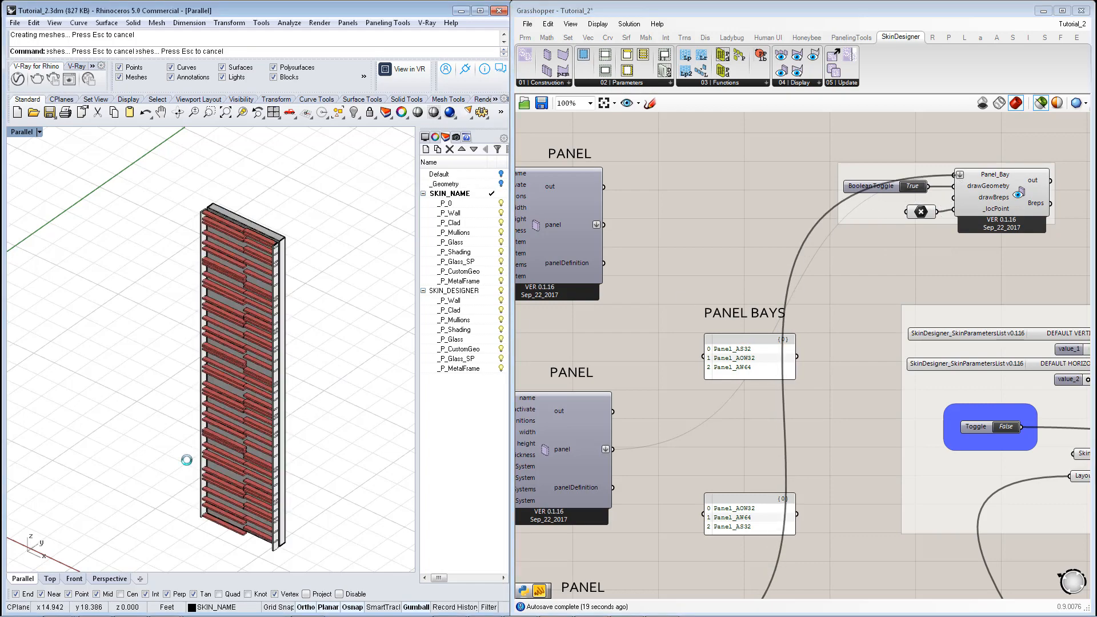
pyautogui.moveTo(250, 463); pyautogui.dragTo(266, 370, button='right')
pyautogui.scroll(4, 235, 177)
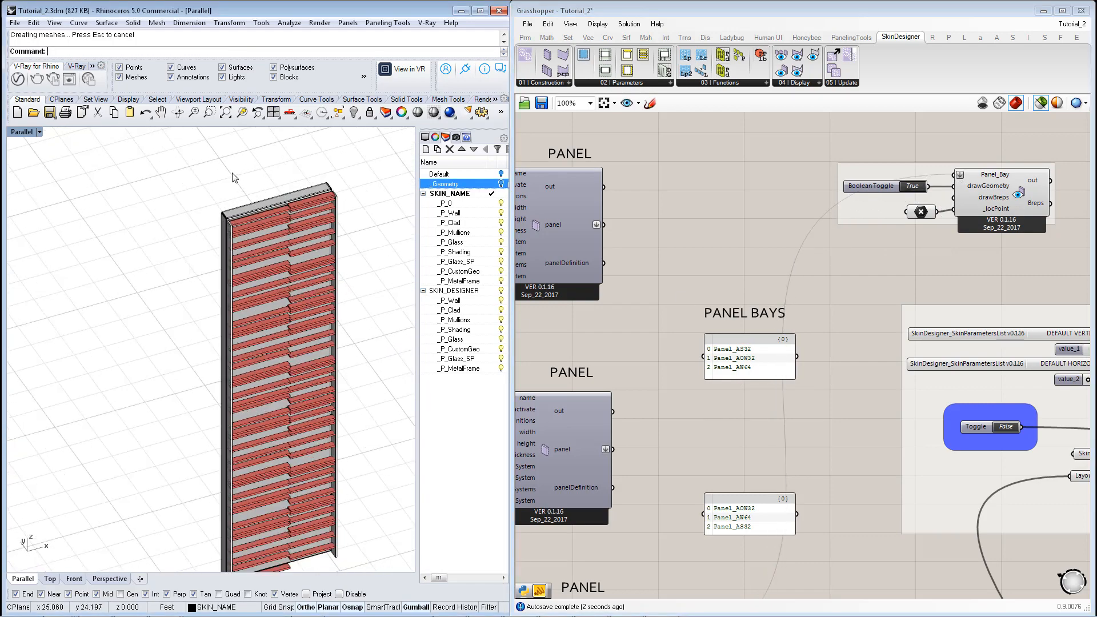
# Select the mullion system component that feeds Panel_AW64 and examine the mullions at the previewed panel's upper corner.
pyautogui.moveTo(756, 450); pyautogui.dragTo(911, 428, button='right')
pyautogui.moveTo(689, 547); pyautogui.dragTo(926, 397, button='right')
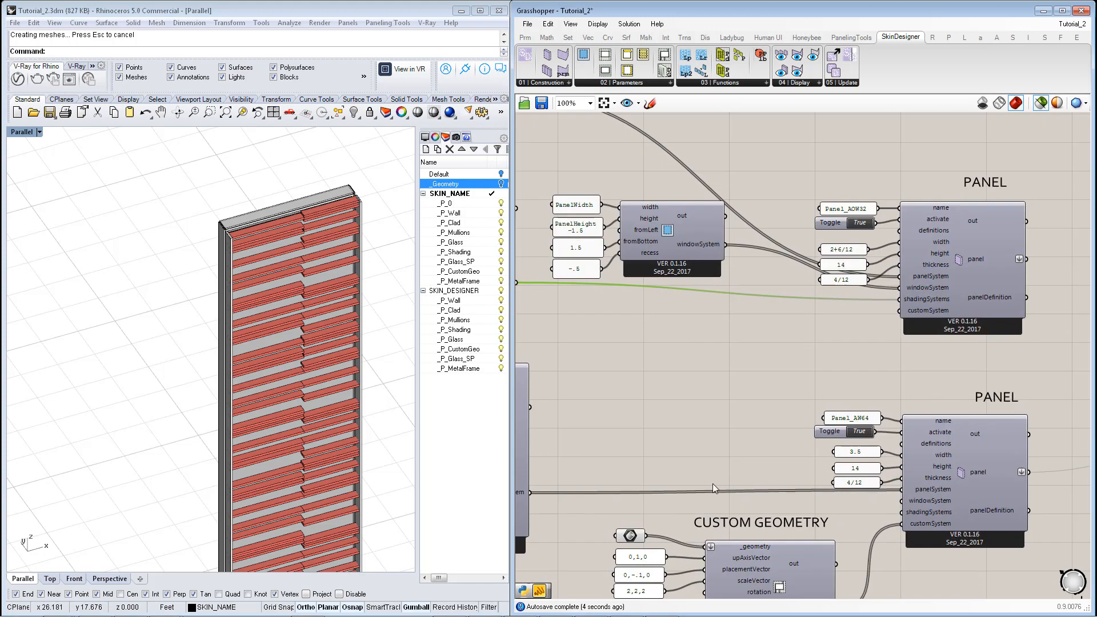
pyautogui.moveTo(534, 515); pyautogui.dragTo(791, 433, button='right')
pyautogui.click(723, 429)
pyautogui.moveTo(228, 231); pyautogui.dragTo(226, 294, button='right')
pyautogui.scroll(2, 226, 295)
pyautogui.scroll(2, 237, 350)
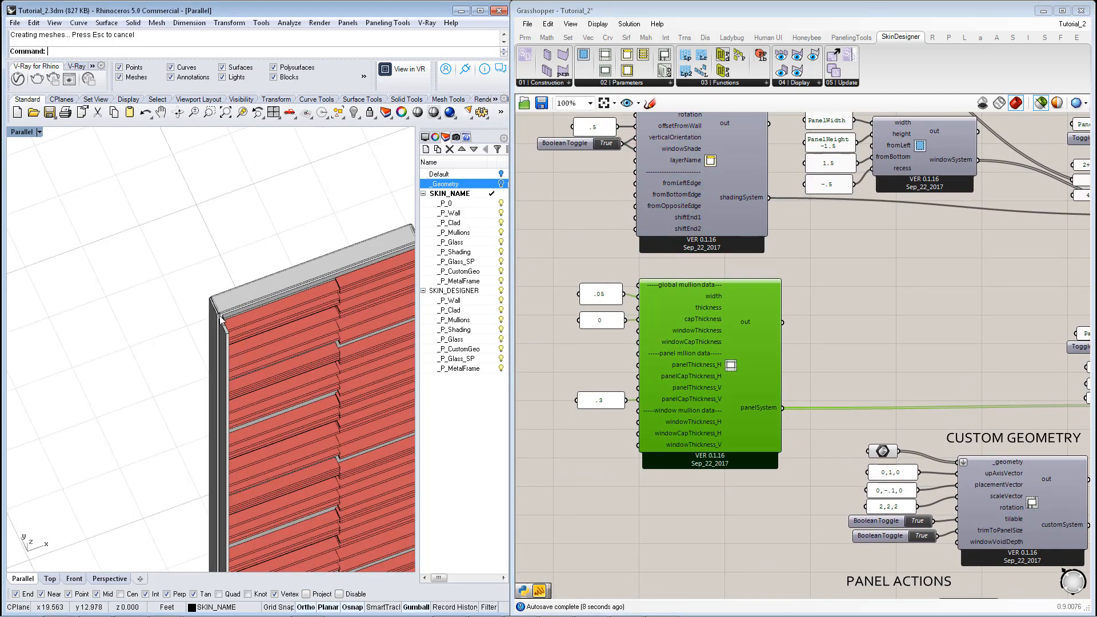
pyautogui.scroll(-2, 252, 354)
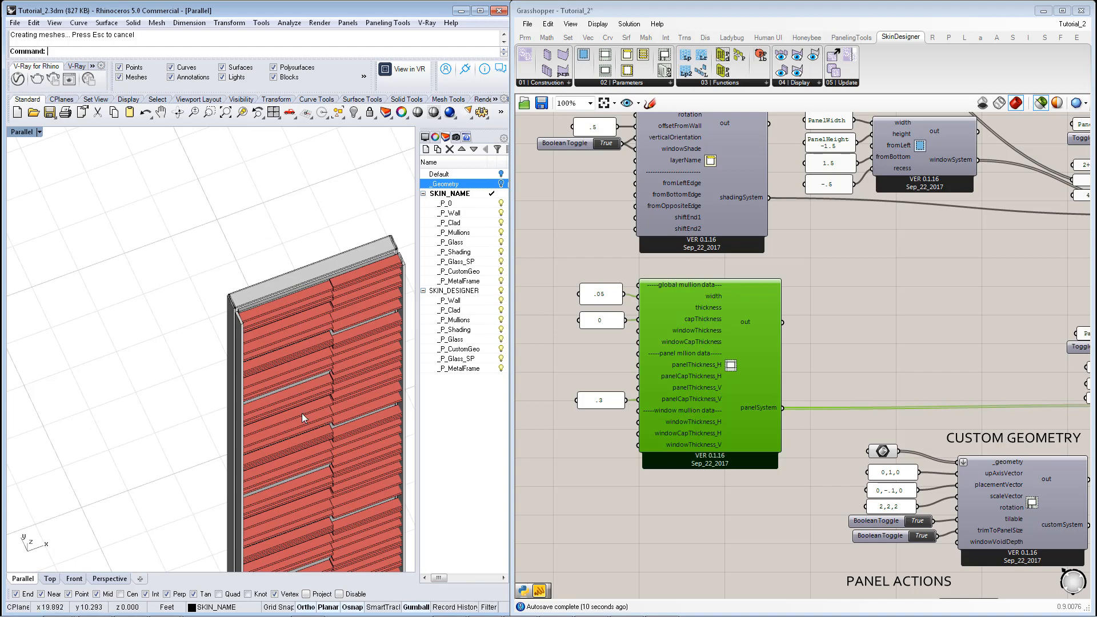
# Read the description of the mullion component's panelCapThickness_V input and compare it with the panel's vertical mullion caps.
pyautogui.moveTo(649, 341); pyautogui.dragTo(674, 357, button='right')
pyautogui.moveTo(373, 358); pyautogui.dragTo(362, 344, button='right')
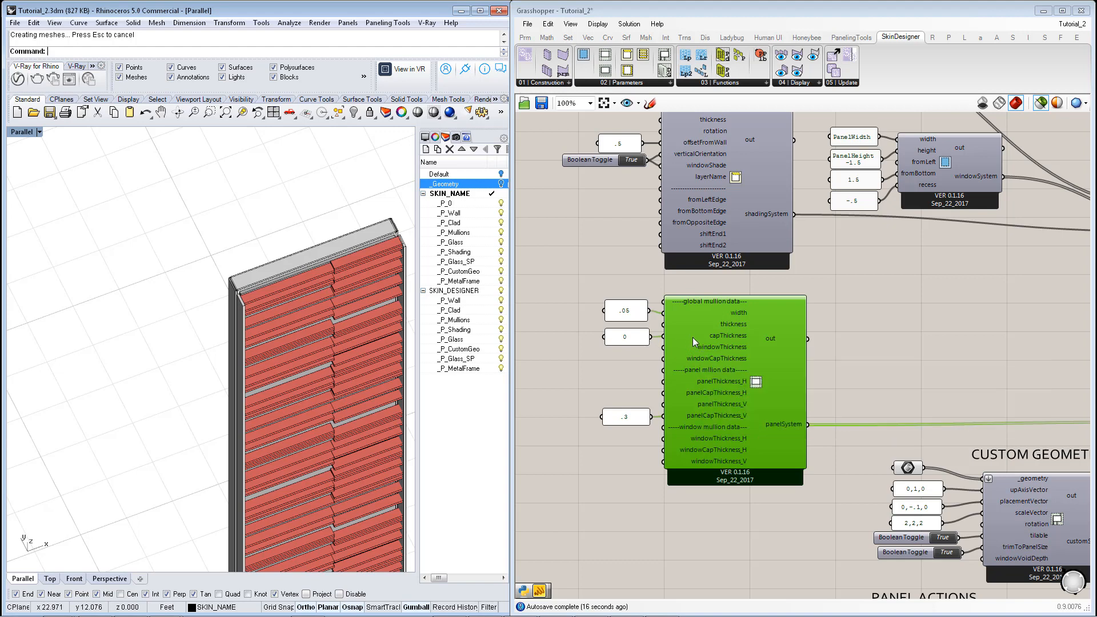
pyautogui.moveTo(693, 338)
pyautogui.moveTo(680, 420)
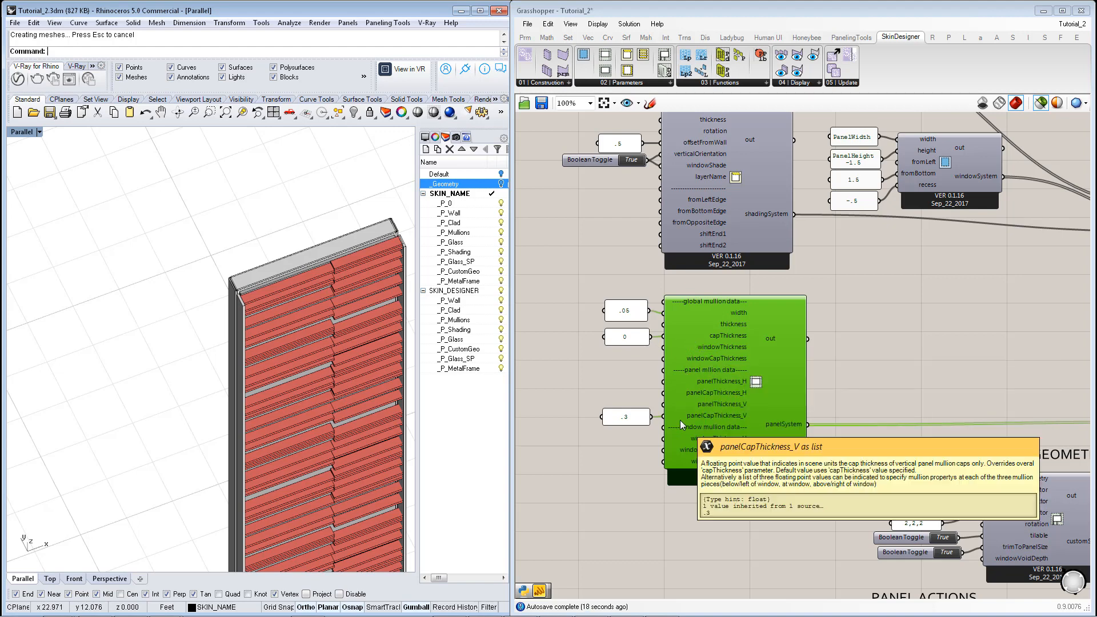
pyautogui.scroll(1, 689, 419)
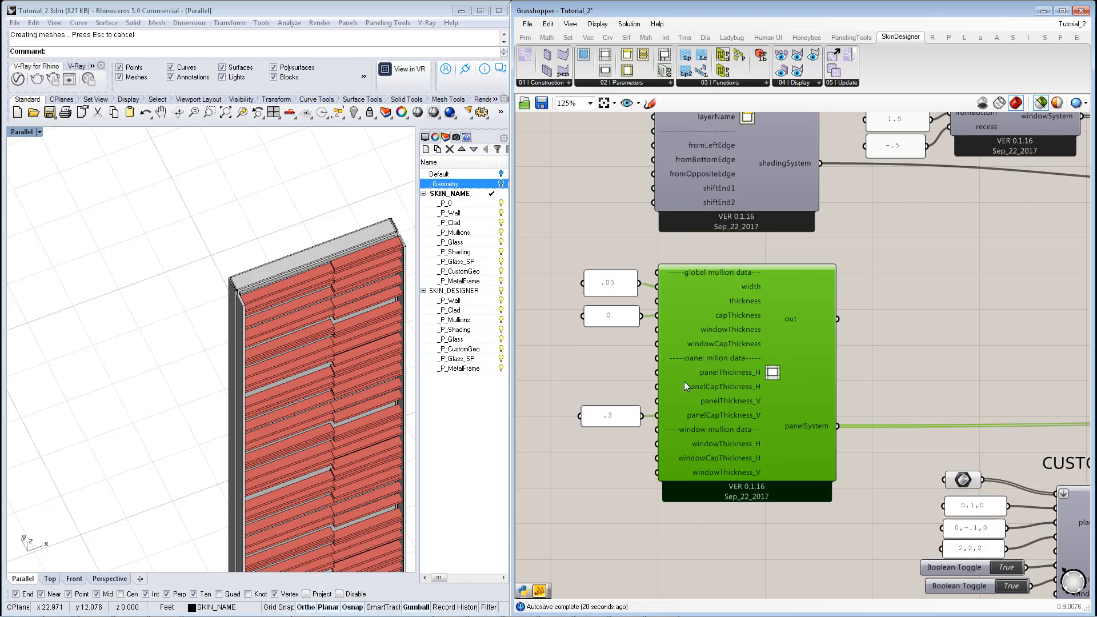
pyautogui.moveTo(695, 462); pyautogui.dragTo(718, 458, button='right')
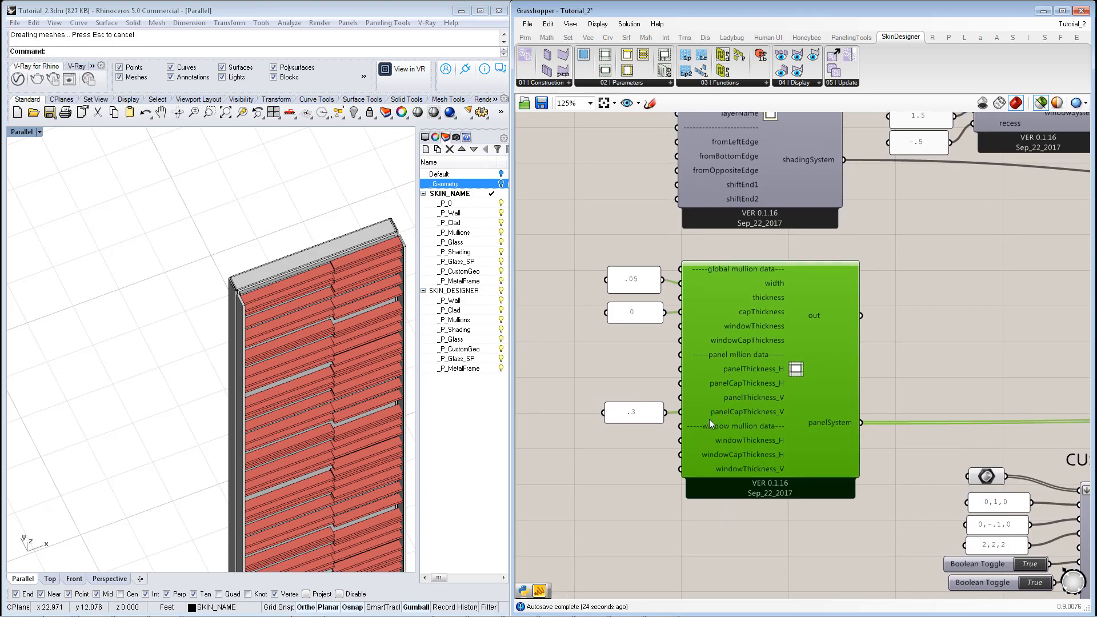
pyautogui.moveTo(755, 417)
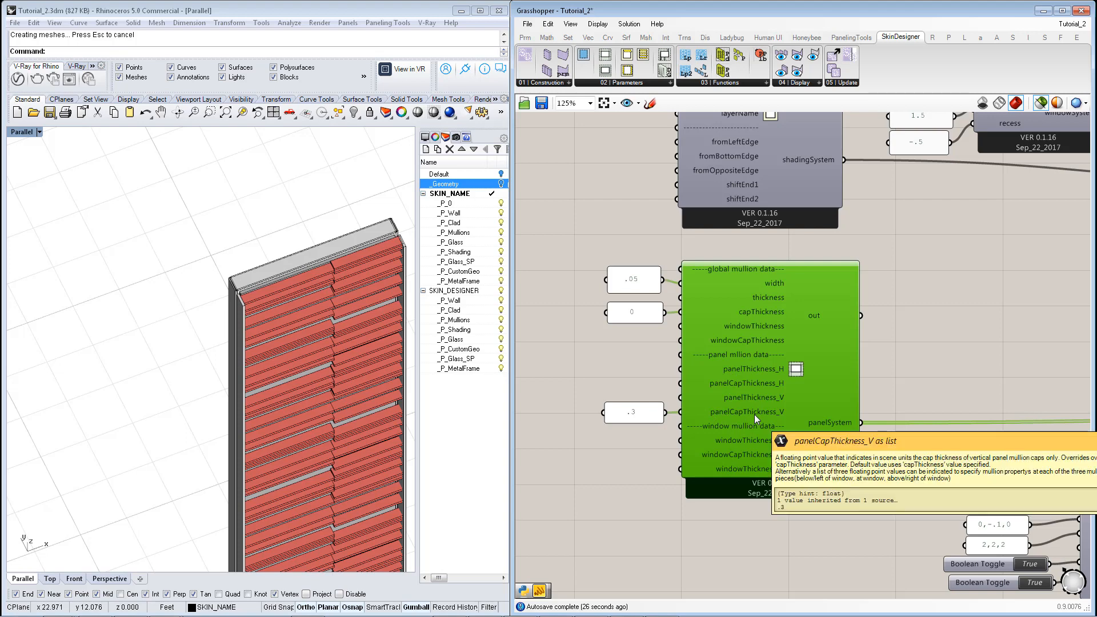
pyautogui.moveTo(303, 370); pyautogui.dragTo(277, 333, button='right')
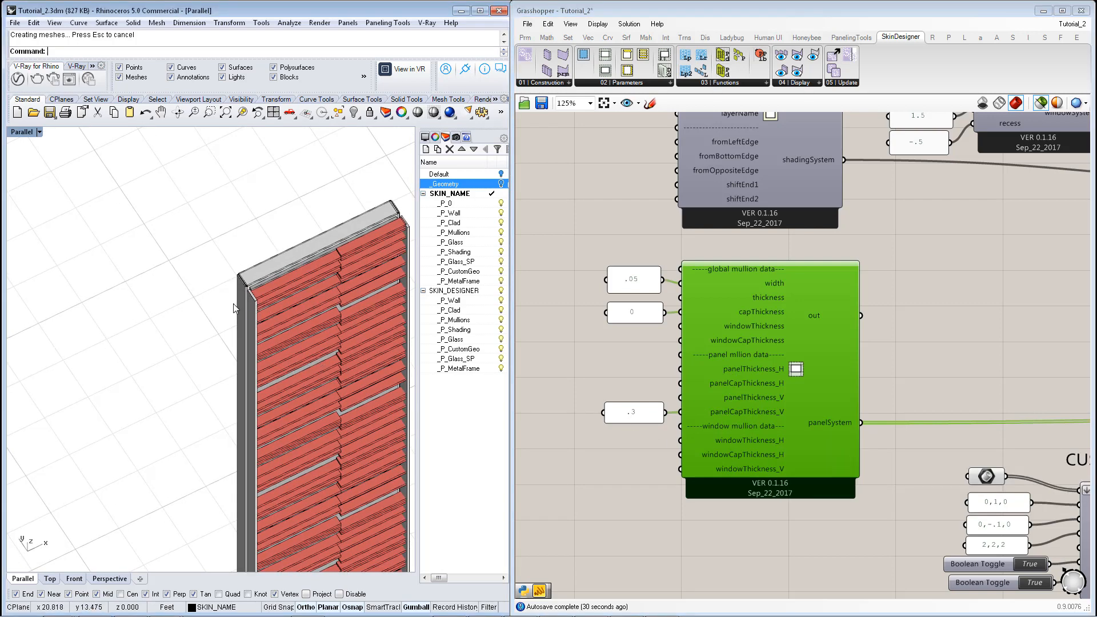
# Examine the custom geometry component that feeds Panel_AW64, including its vector, tilable and trimToPanelSize inputs.
pyautogui.scroll(-2, 234, 304)
pyautogui.moveTo(676, 463); pyautogui.dragTo(669, 400, button='right')
pyautogui.scroll(-3, 671, 404)
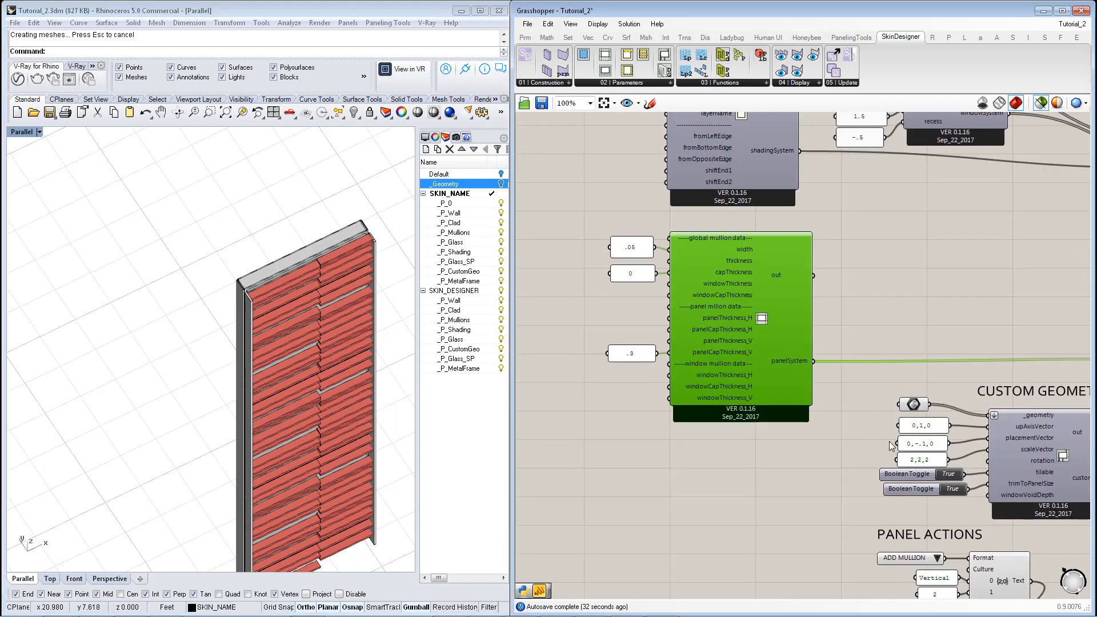
pyautogui.moveTo(723, 468); pyautogui.dragTo(658, 427, button='right')
pyautogui.moveTo(991, 412); pyautogui.dragTo(935, 434, button='right')
pyautogui.scroll(3, 798, 453)
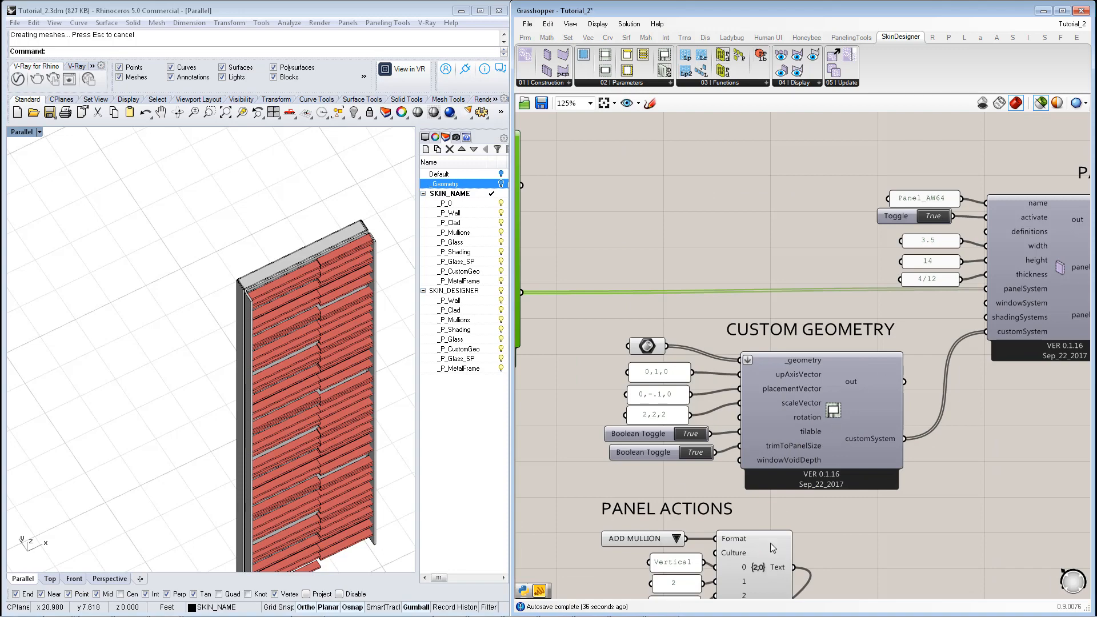
# Examine the source louver bars near the Rhino origin that are used as the panel's custom geometry.
pyautogui.scroll(-3, 297, 366)
pyautogui.scroll(-2, 297, 366)
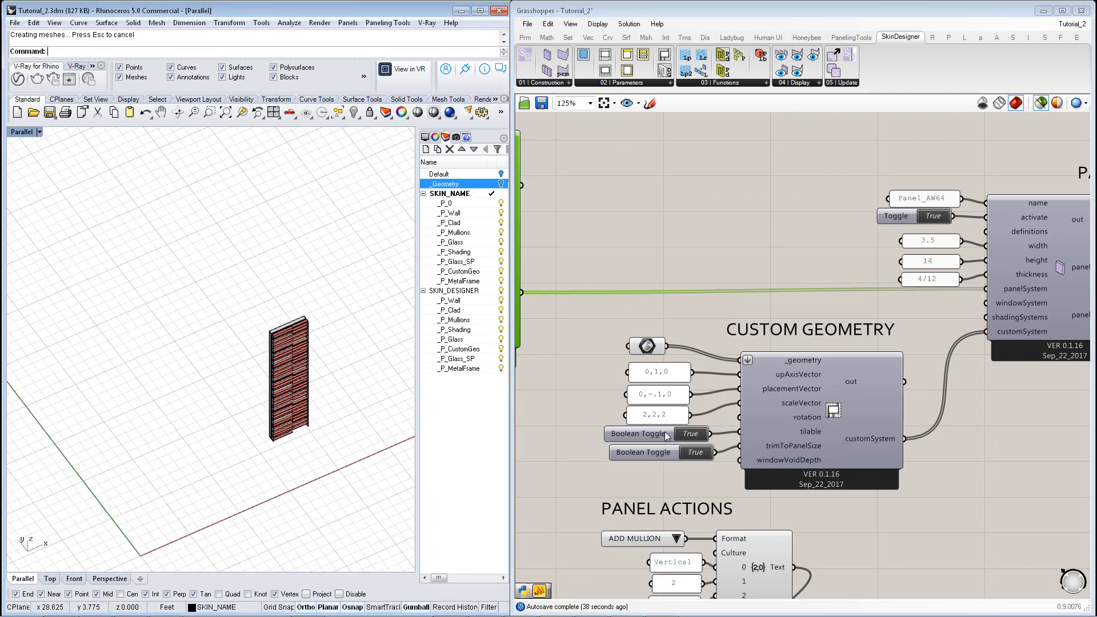
pyautogui.scroll(-3, 261, 401)
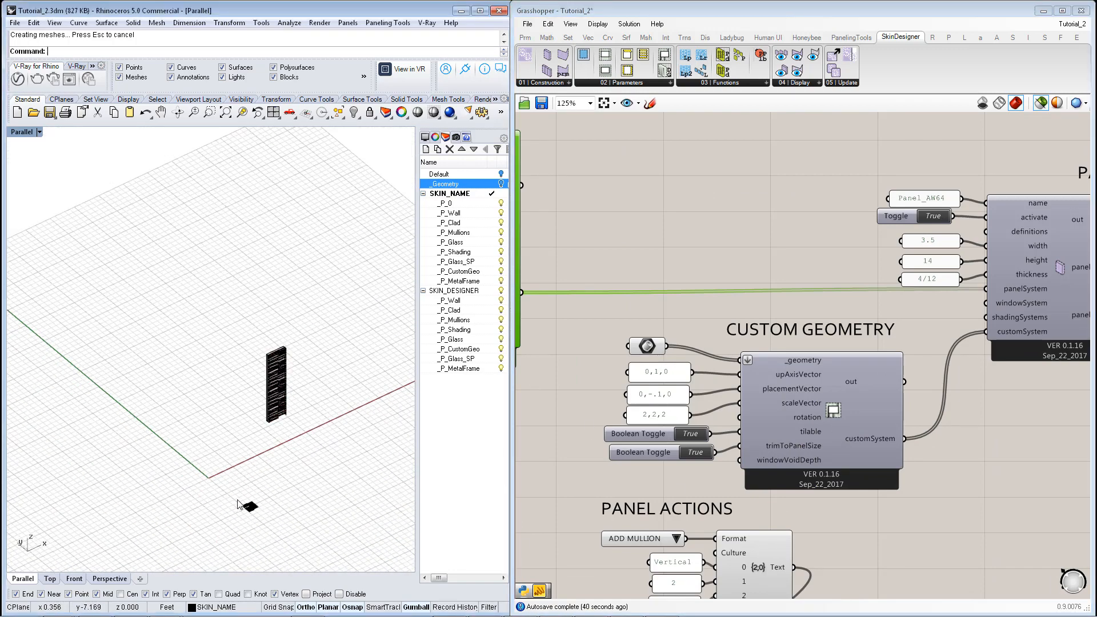
pyautogui.scroll(10, 238, 505)
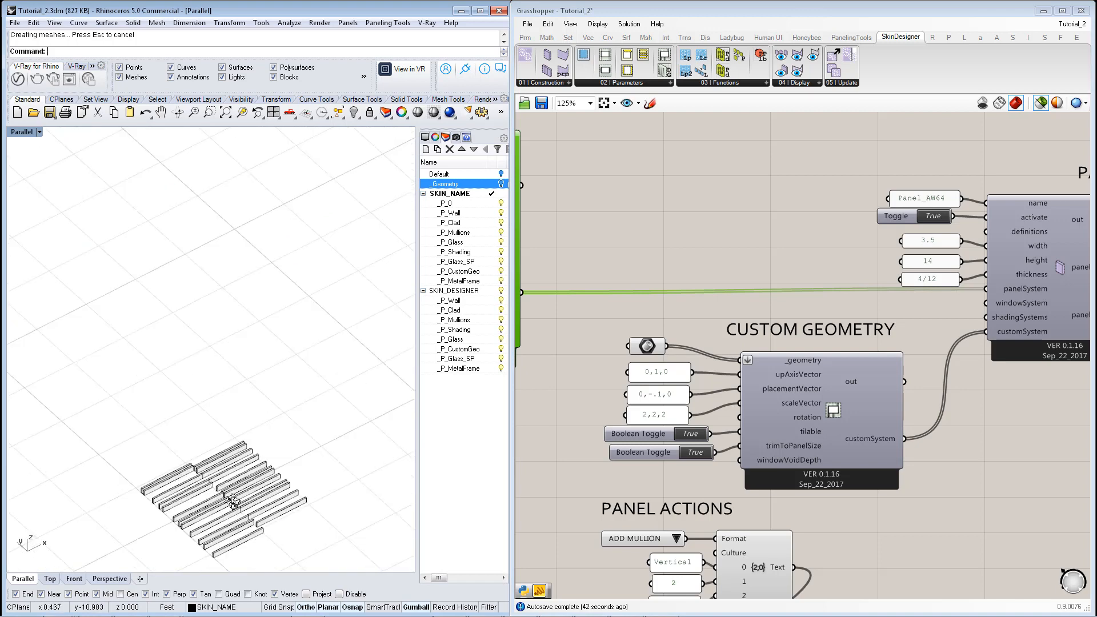
pyautogui.moveTo(232, 502); pyautogui.dragTo(233, 504, button='right')
pyautogui.scroll(-4, 261, 451)
pyautogui.scroll(4, 236, 525)
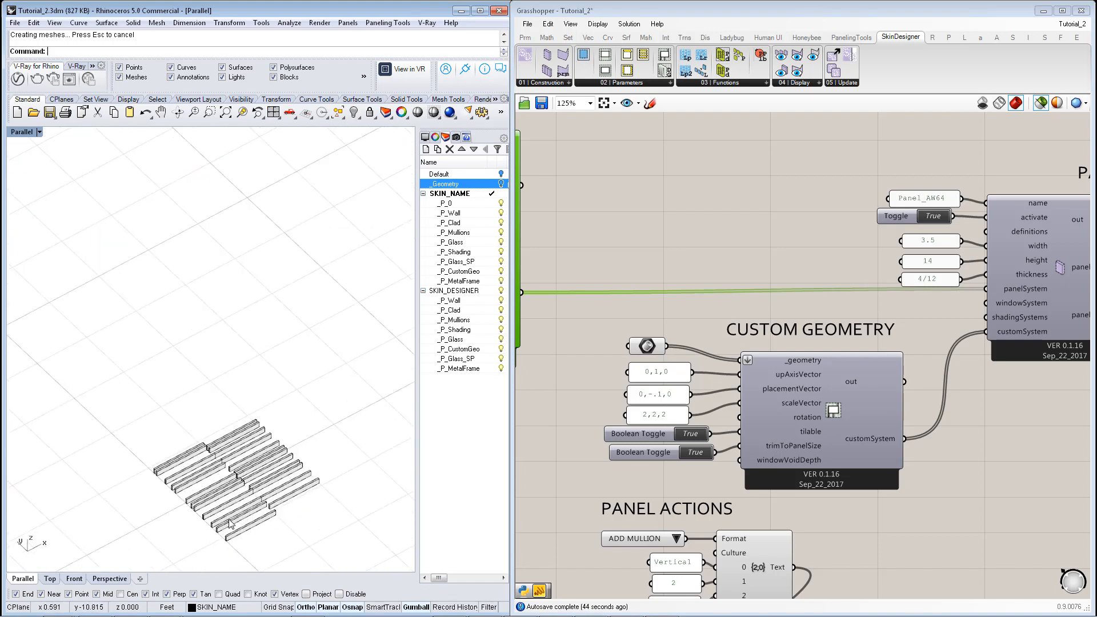
# Compare the source louver bars near the Rhino origin with the custom louvers repeated across the previewed panel.
pyautogui.scroll(3, 270, 446)
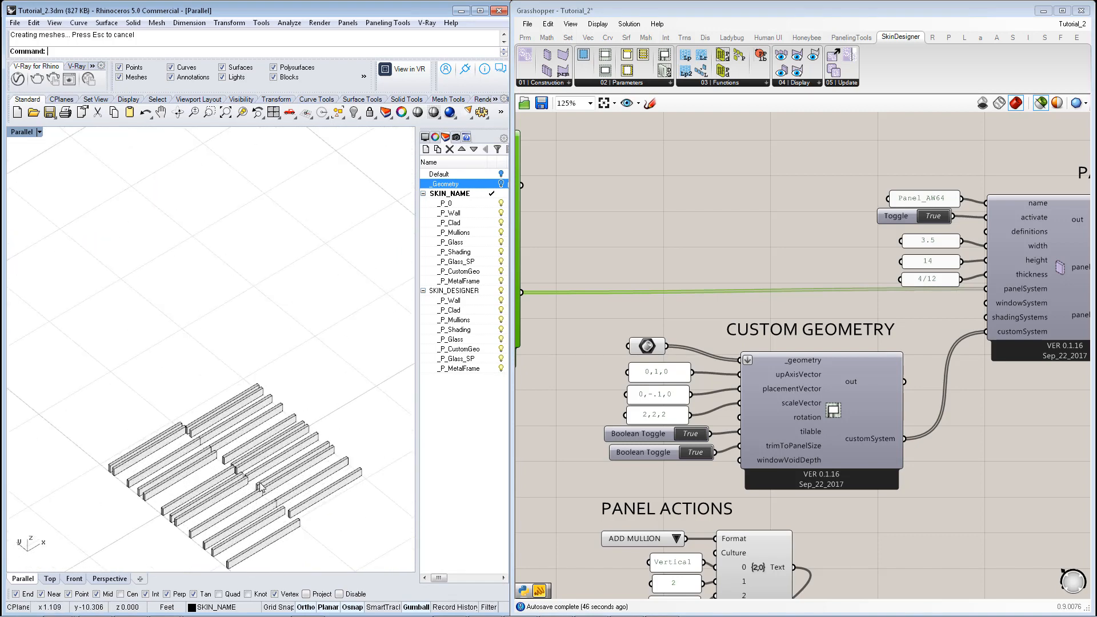
pyautogui.scroll(-6, 246, 502)
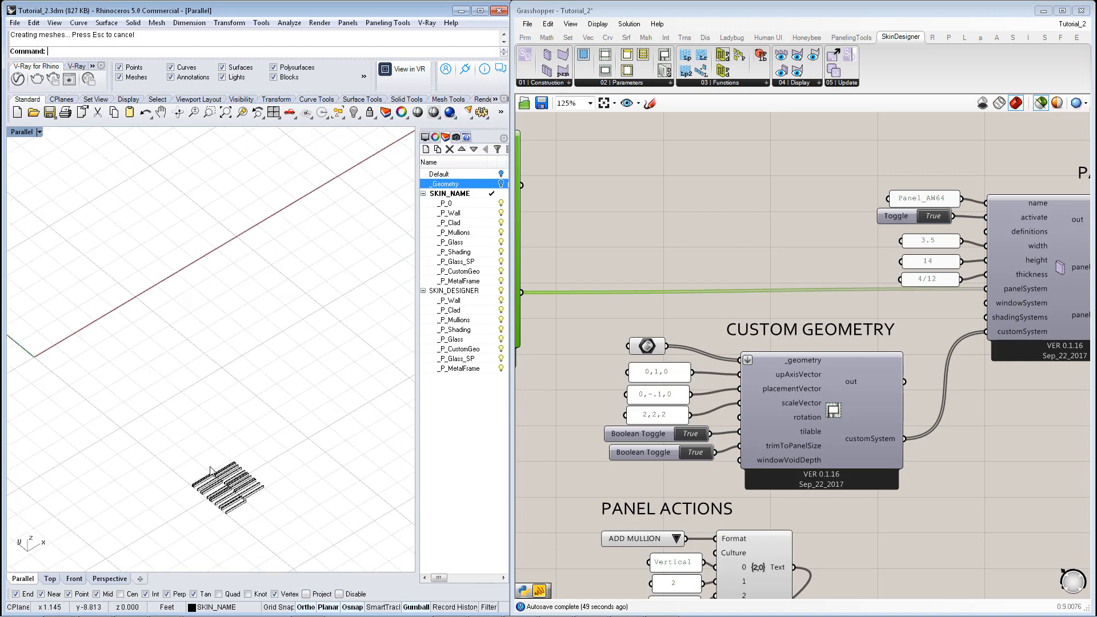
pyautogui.scroll(6, 278, 274)
pyautogui.scroll(4, 308, 263)
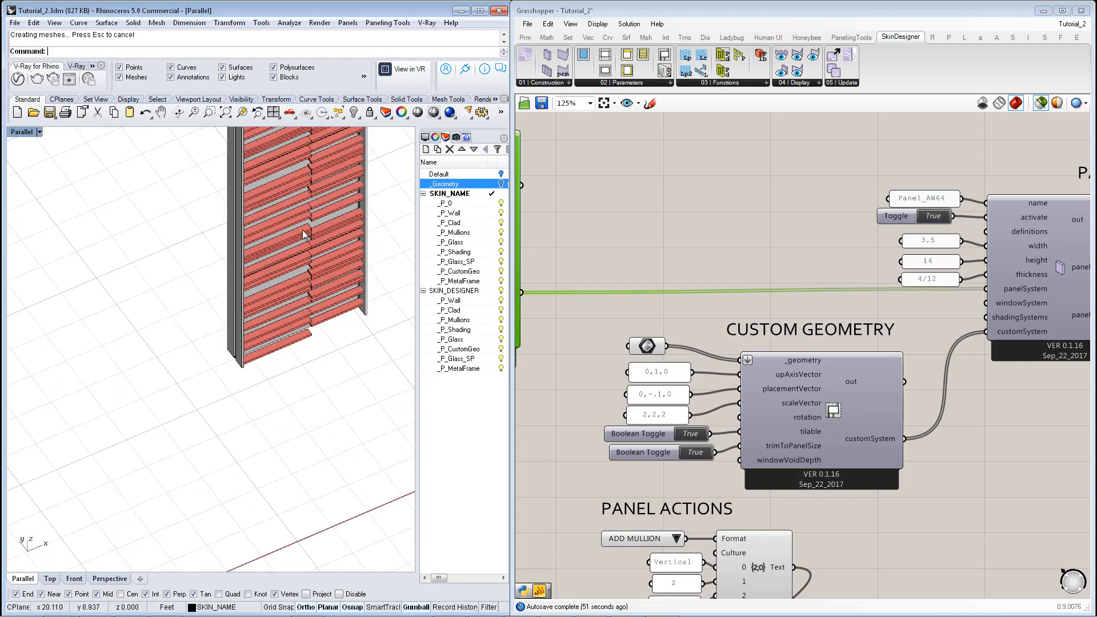
pyautogui.scroll(-2, 243, 389)
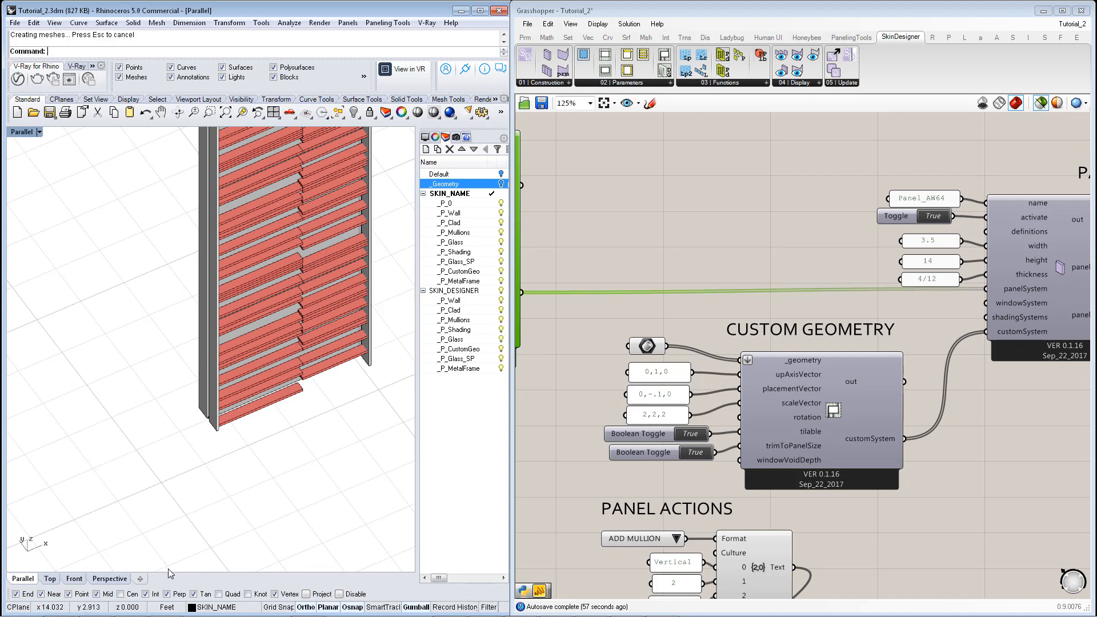
pyautogui.scroll(-8, 160, 455)
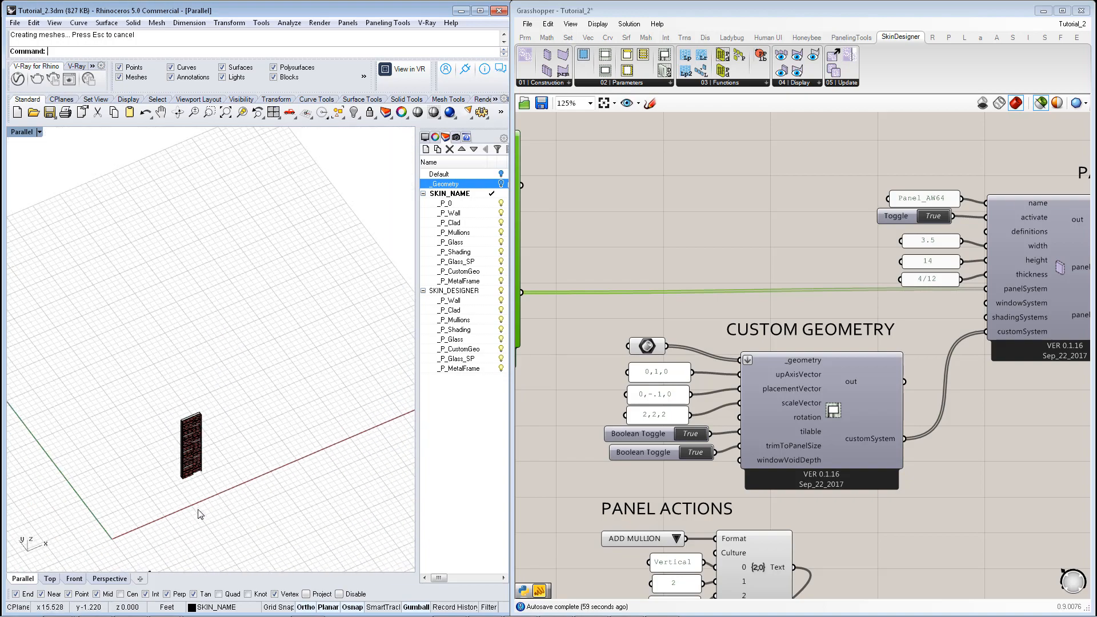
pyautogui.scroll(6, 129, 547)
pyautogui.scroll(-6, 177, 503)
pyautogui.scroll(12, 181, 552)
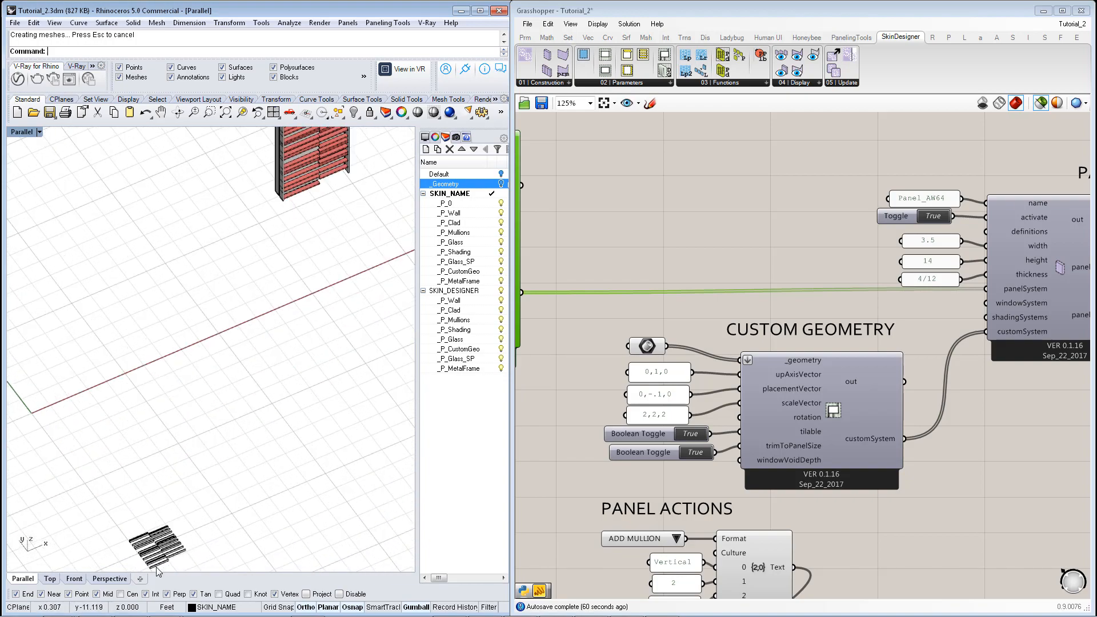
pyautogui.scroll(-7, 180, 489)
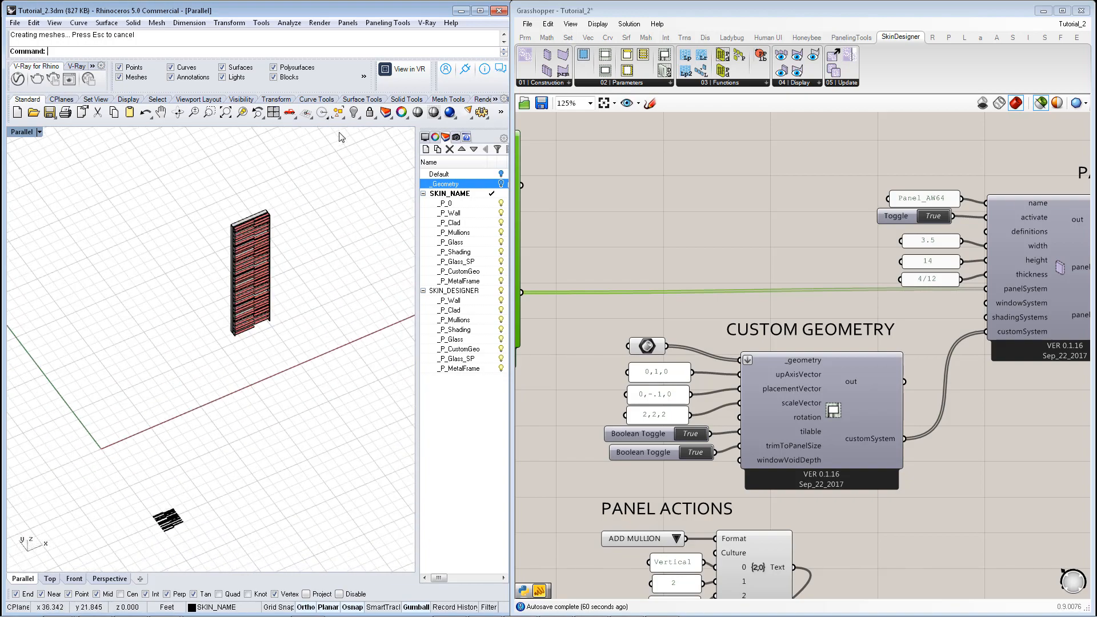
pyautogui.scroll(7, 312, 192)
pyautogui.scroll(2, 202, 371)
# Examine the custom geometry component's vector, tilable and trimToPanelSize inputs against the louvers on the previewed panel.
pyautogui.moveTo(682, 460); pyautogui.dragTo(684, 445, button='right')
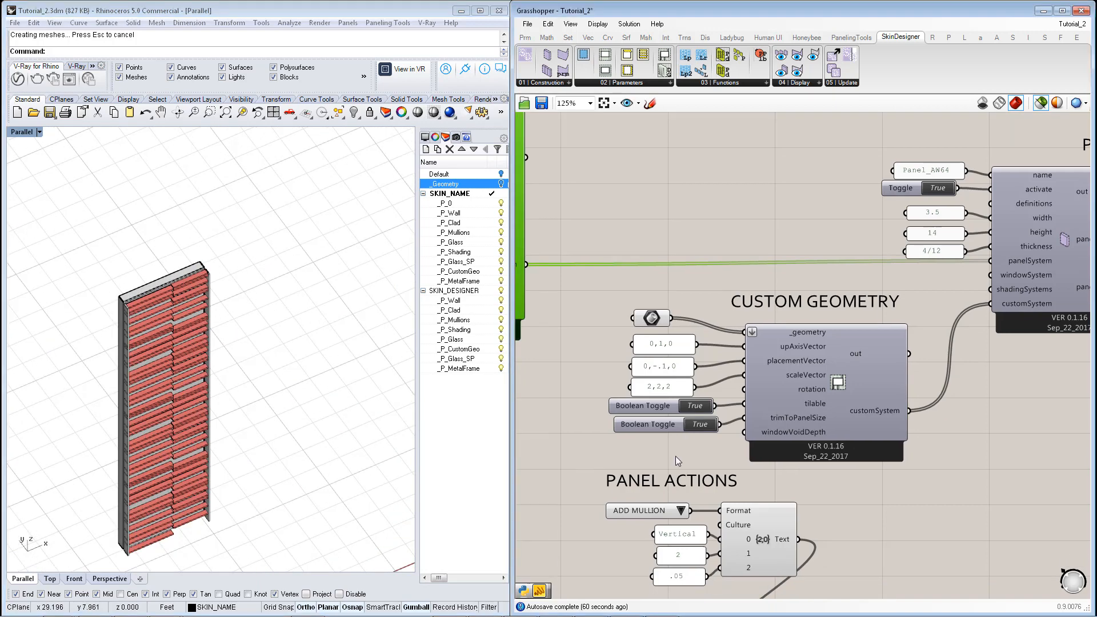
pyautogui.scroll(1, 676, 457)
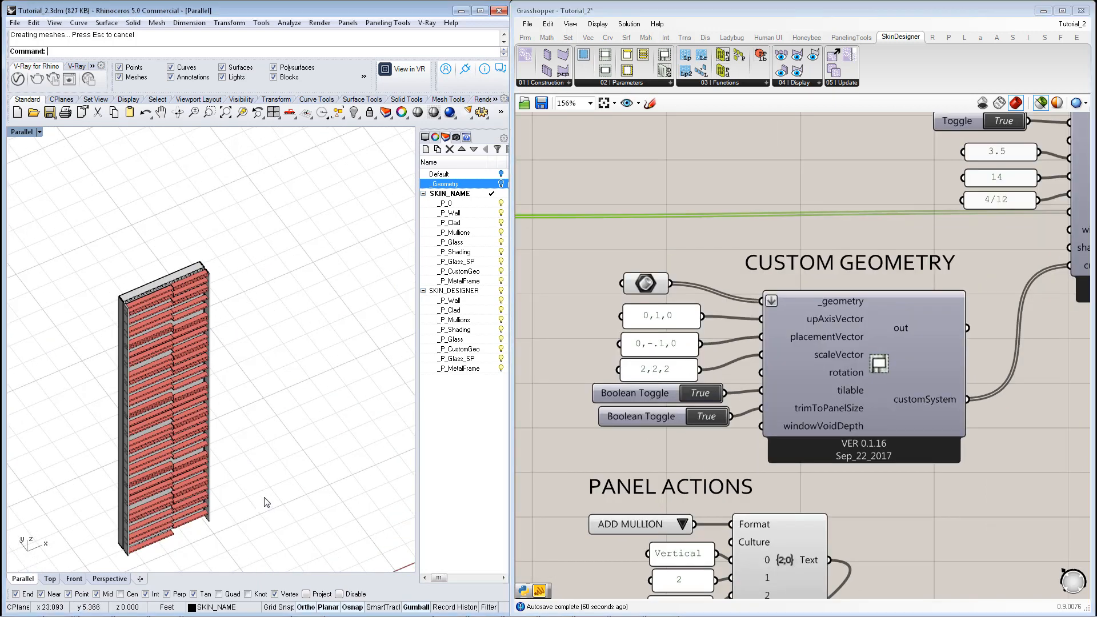
pyautogui.moveTo(270, 483); pyautogui.dragTo(243, 480, button='right')
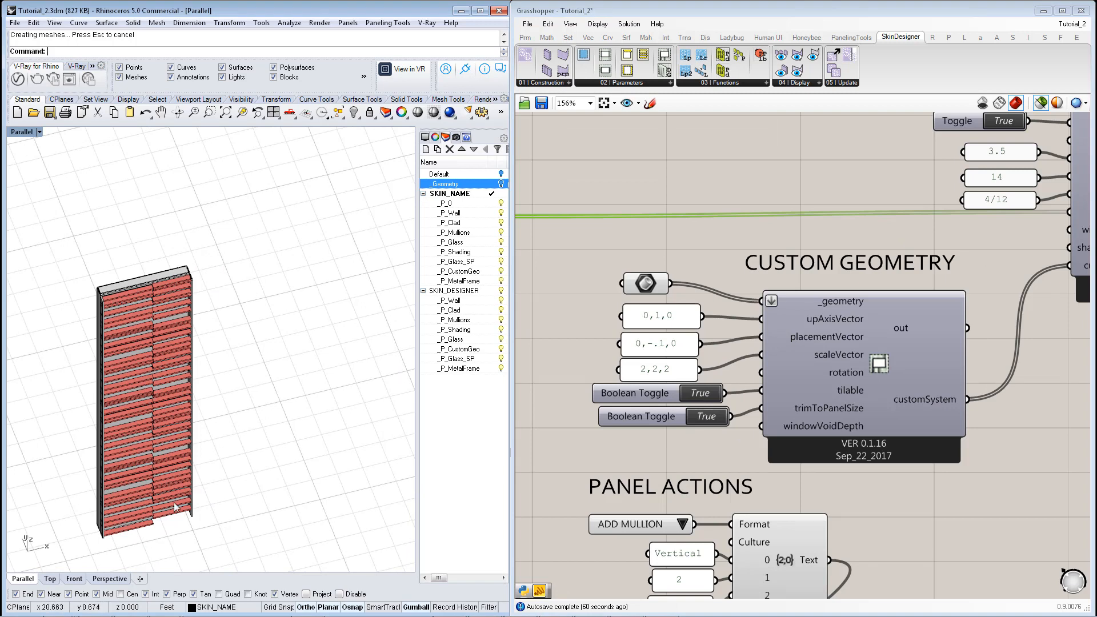
pyautogui.scroll(-4, 790, 320)
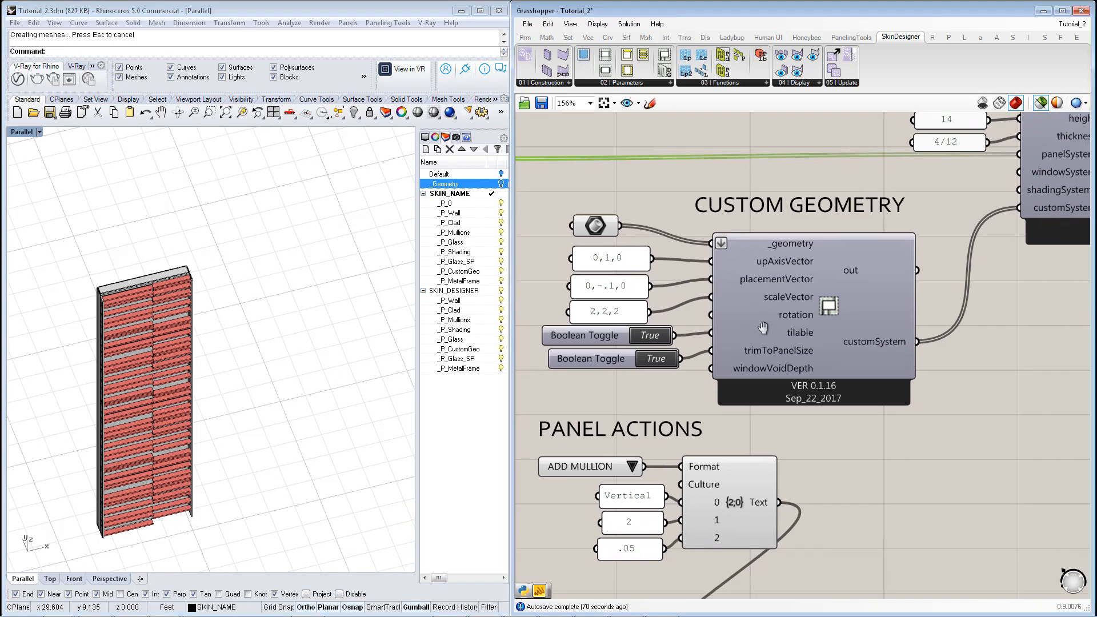
# Examine the Add Mullion panel action, its direction, distance and width inputs, the resulting AddMullionAt text, and the panel's upper corner.
pyautogui.moveTo(756, 473); pyautogui.dragTo(789, 401, button='right')
pyautogui.moveTo(309, 418); pyautogui.dragTo(320, 420, button='right')
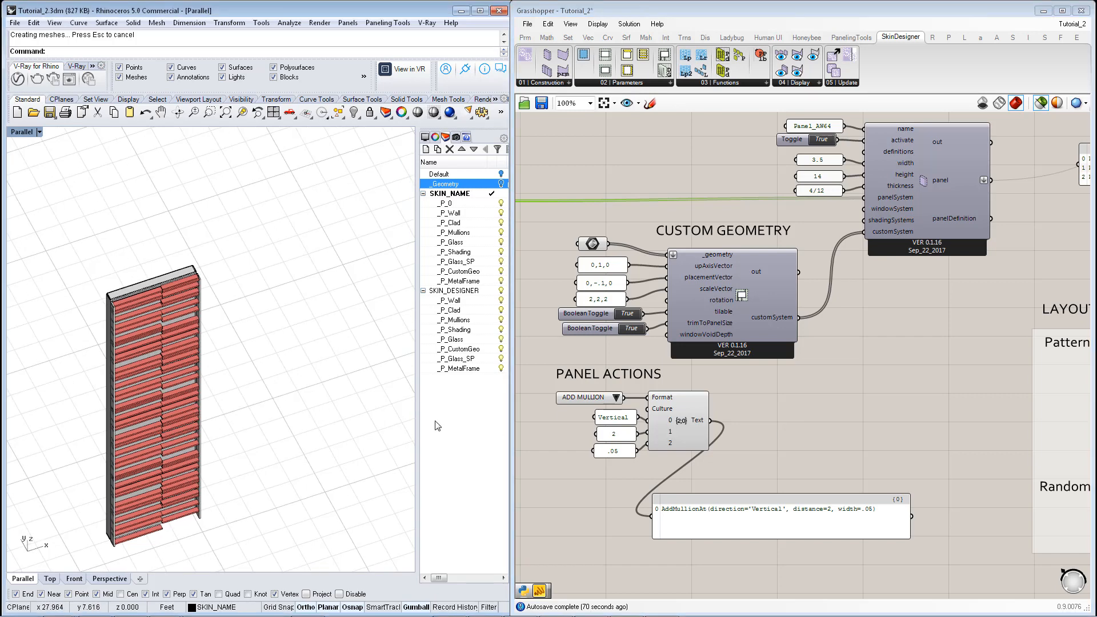
pyautogui.scroll(5, 129, 248)
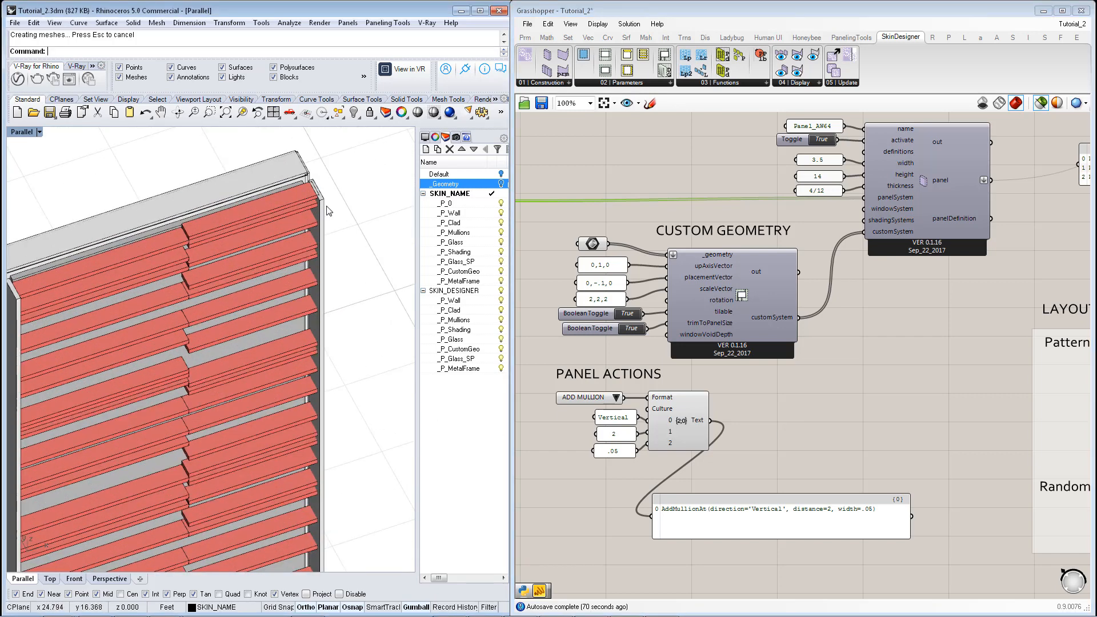
pyautogui.moveTo(739, 414); pyautogui.dragTo(783, 450, button='right')
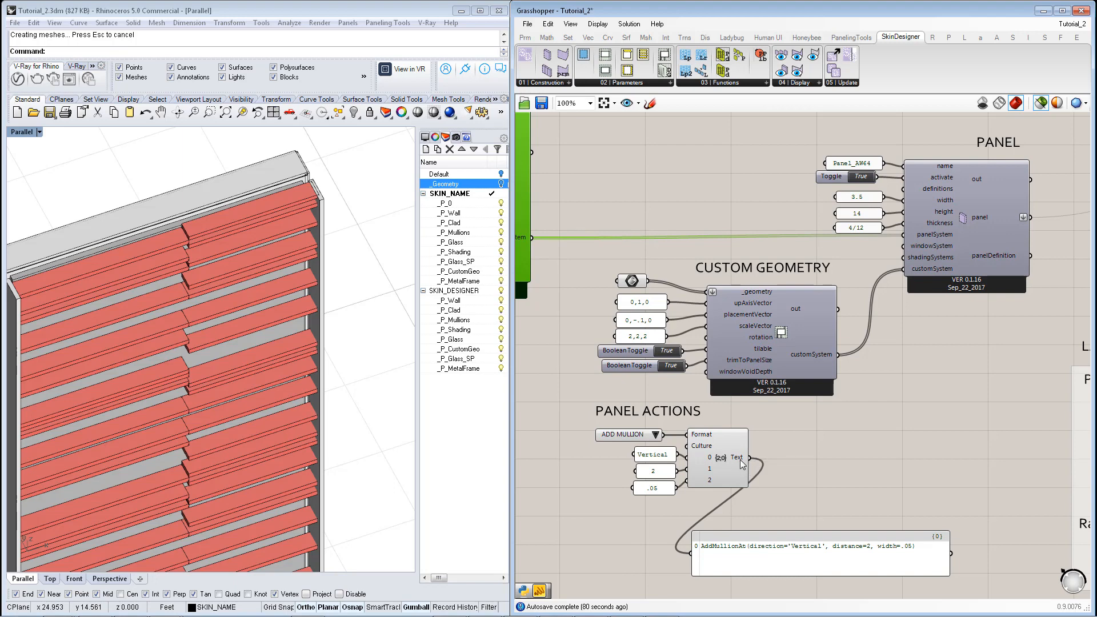
pyautogui.moveTo(750, 460); pyautogui.dragTo(842, 405)
pyautogui.moveTo(754, 482); pyautogui.dragTo(767, 484, button='right')
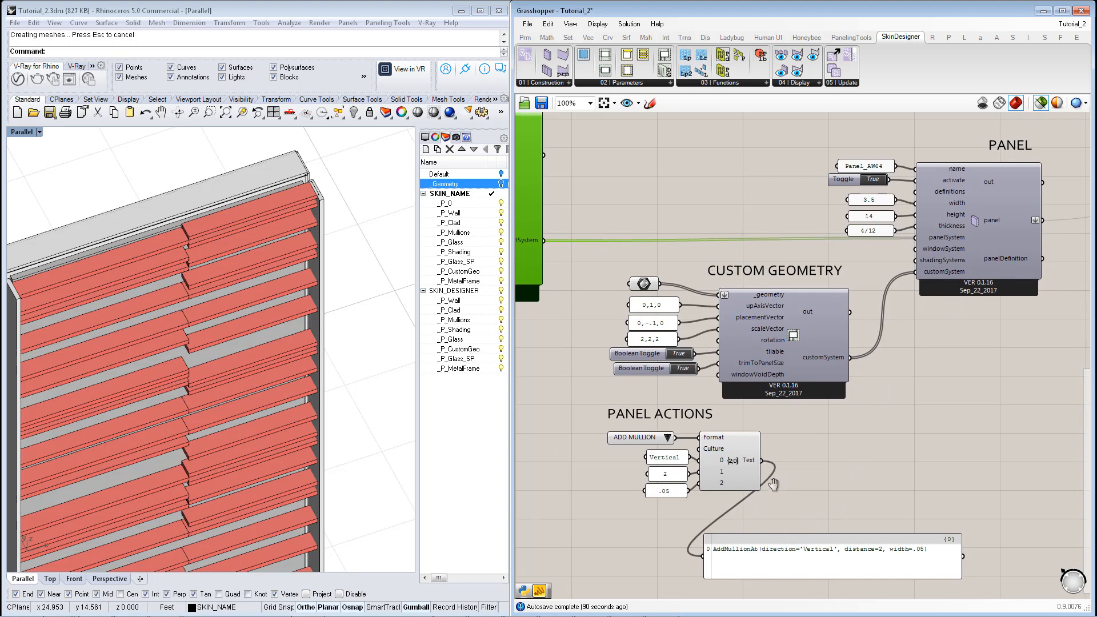
pyautogui.moveTo(744, 327); pyautogui.dragTo(790, 334, button='right')
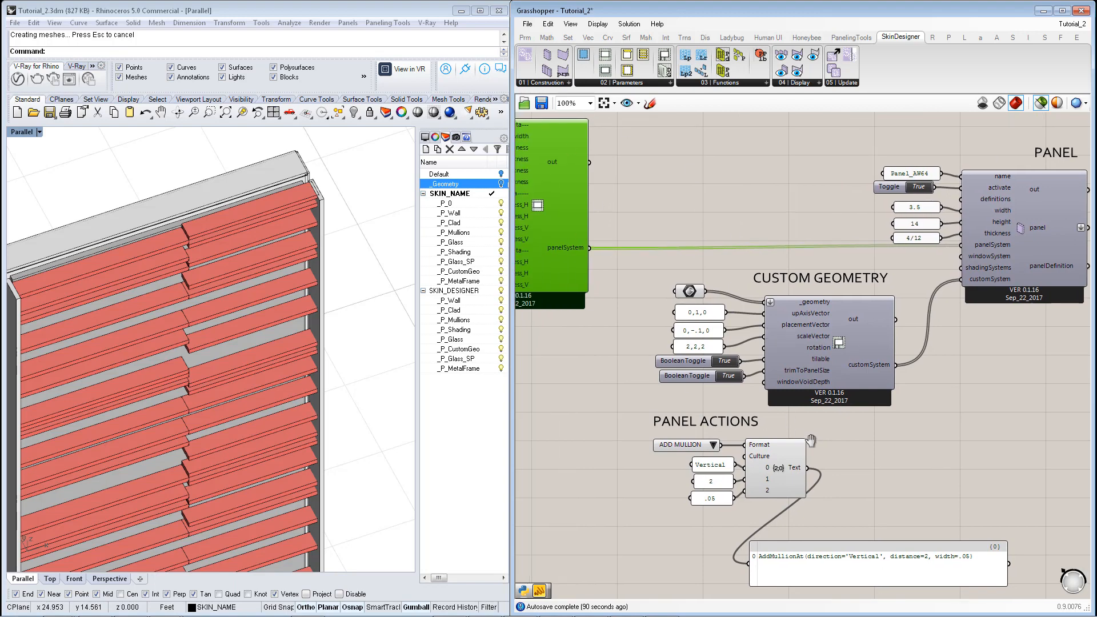
pyautogui.moveTo(812, 440); pyautogui.dragTo(781, 449, button='right')
pyautogui.moveTo(740, 488); pyautogui.dragTo(742, 462, button='right')
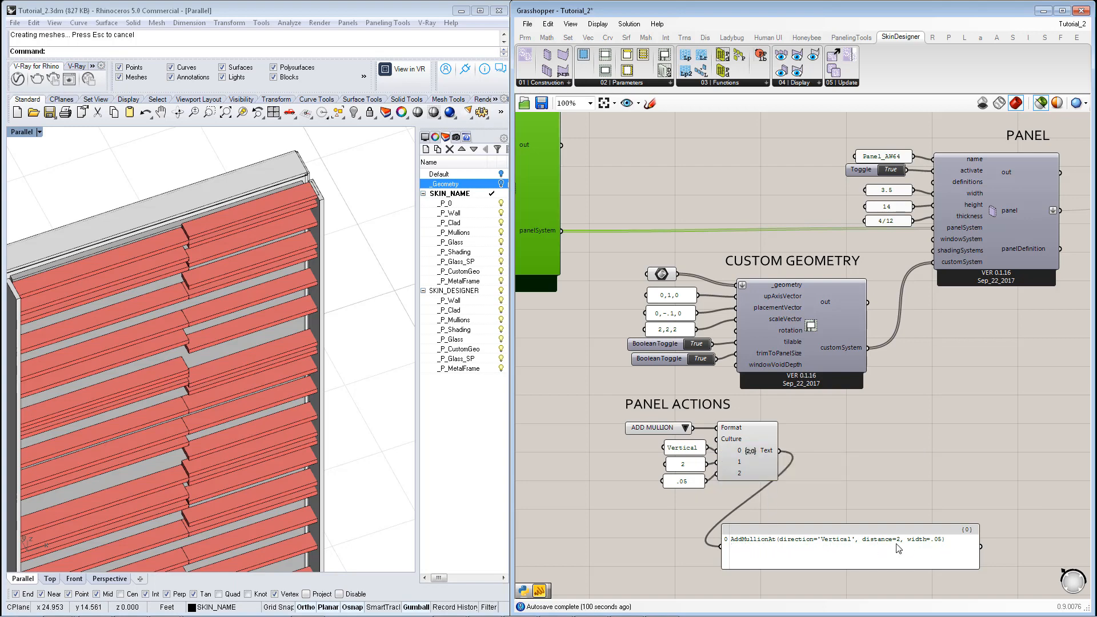
pyautogui.scroll(1, 789, 492)
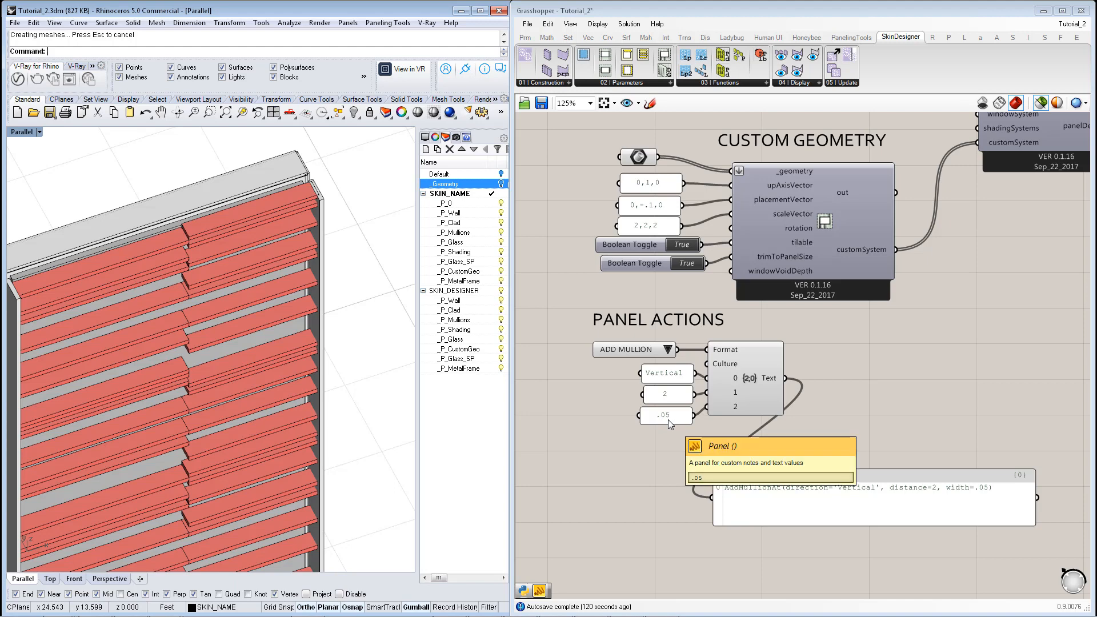
# Connect the Text output of the Add Mullion panel action to the definitions input of the Panel_AW64 panel component.
pyautogui.moveTo(778, 426); pyautogui.dragTo(748, 434, button='right')
pyautogui.moveTo(792, 367); pyautogui.dragTo(790, 404, button='right')
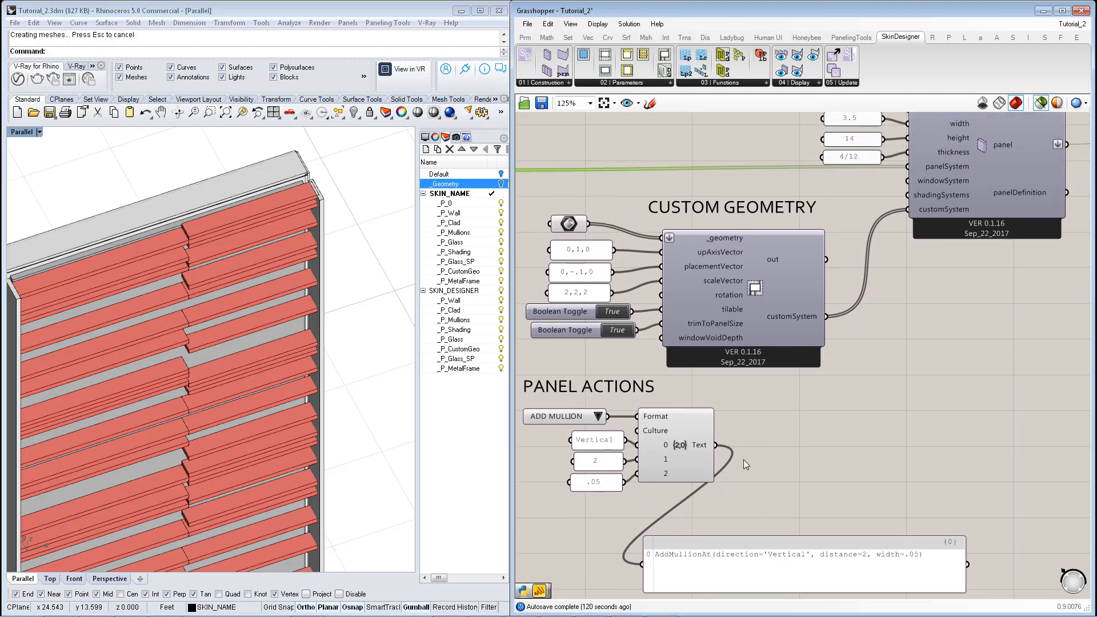
pyautogui.moveTo(714, 439); pyautogui.dragTo(711, 519, button='right')
pyautogui.moveTo(713, 525); pyautogui.dragTo(914, 190)
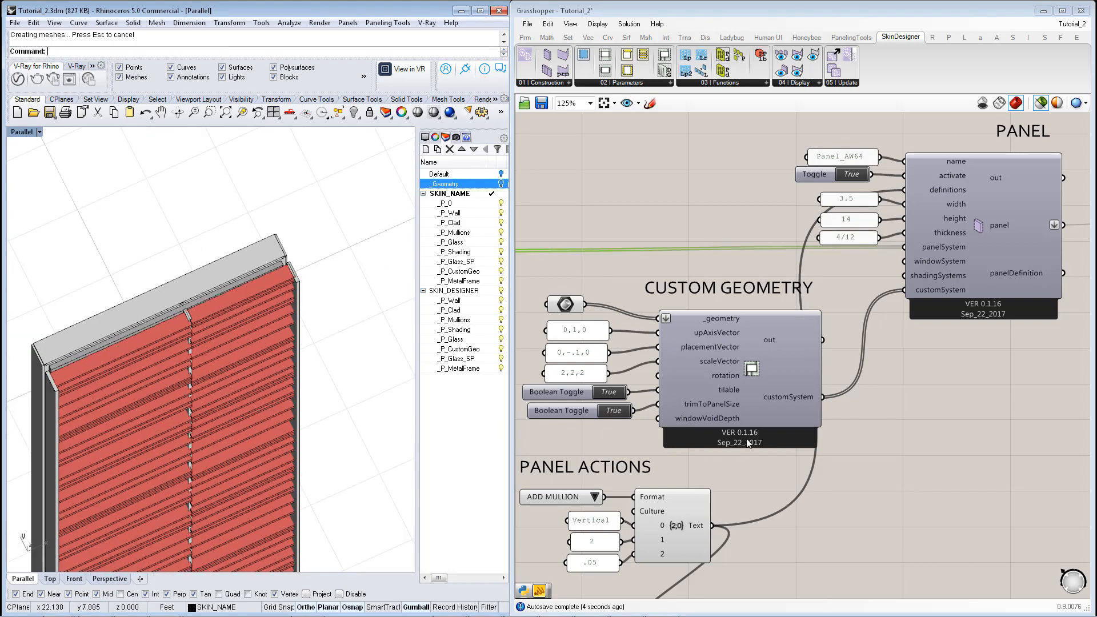
# Read the AddMullionAt function and the neighbouring mullion functions in the main SkinDesigner component's Python script, leaving the code unedited.
pyautogui.scroll(-6, 887, 407)
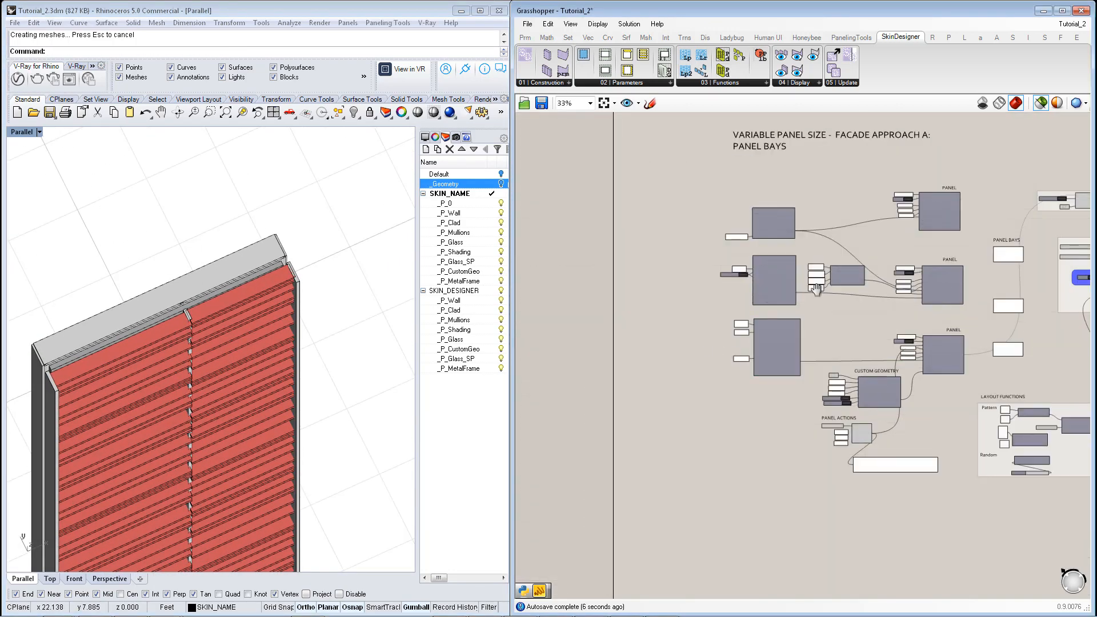
pyautogui.scroll(4, 653, 276)
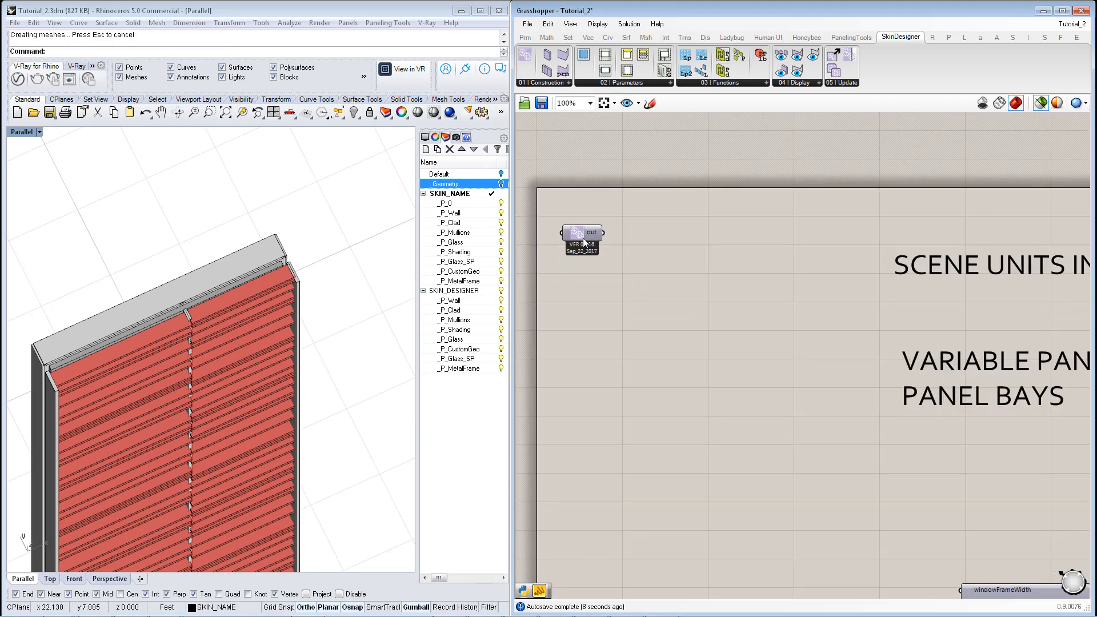
pyautogui.doubleClick(584, 242)
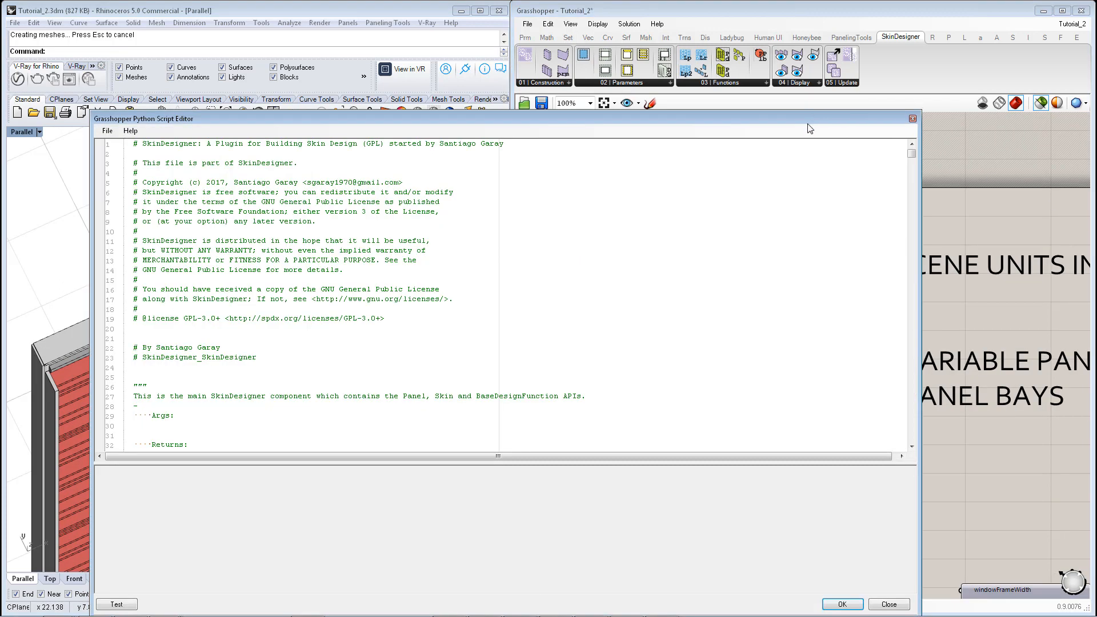
pyautogui.moveTo(807, 118); pyautogui.dragTo(754, 27)
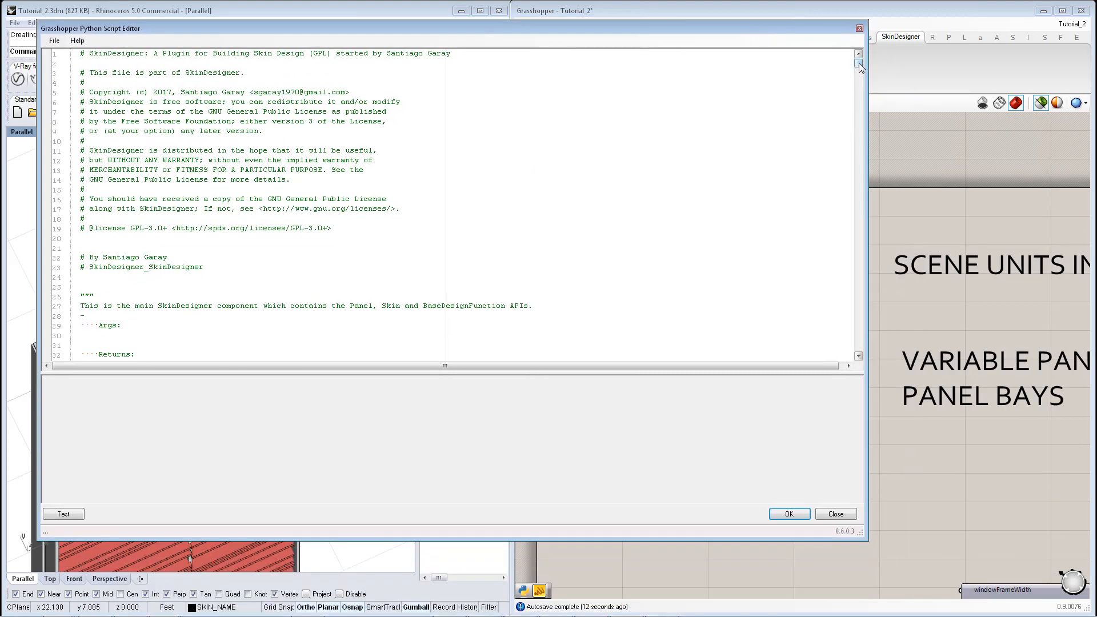
pyautogui.moveTo(859, 63); pyautogui.dragTo(879, 144)
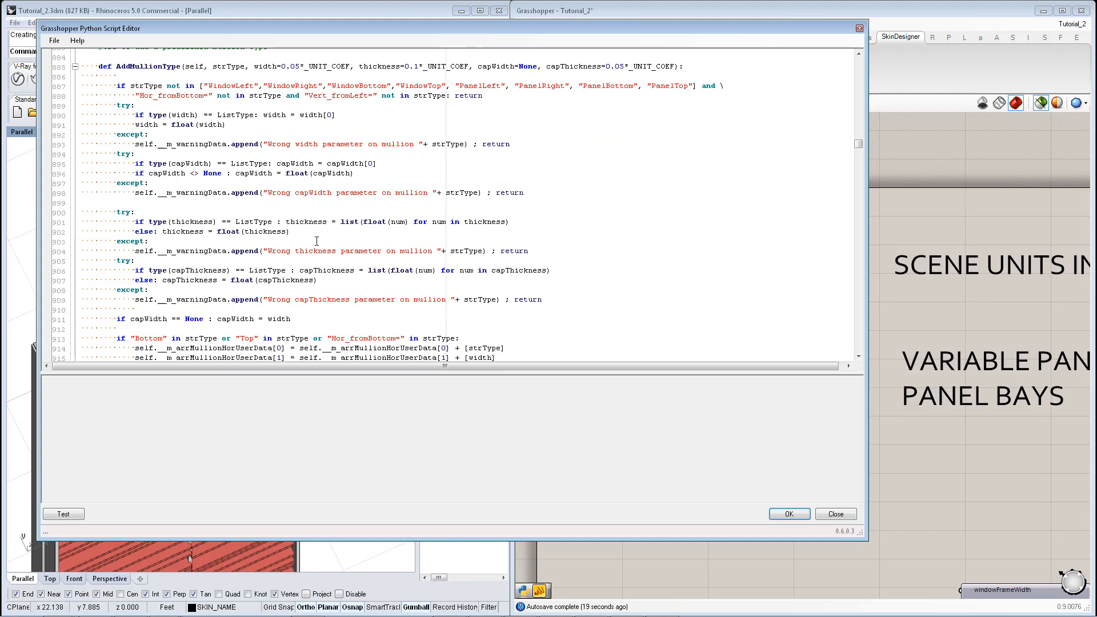
pyautogui.scroll(-12, 317, 241)
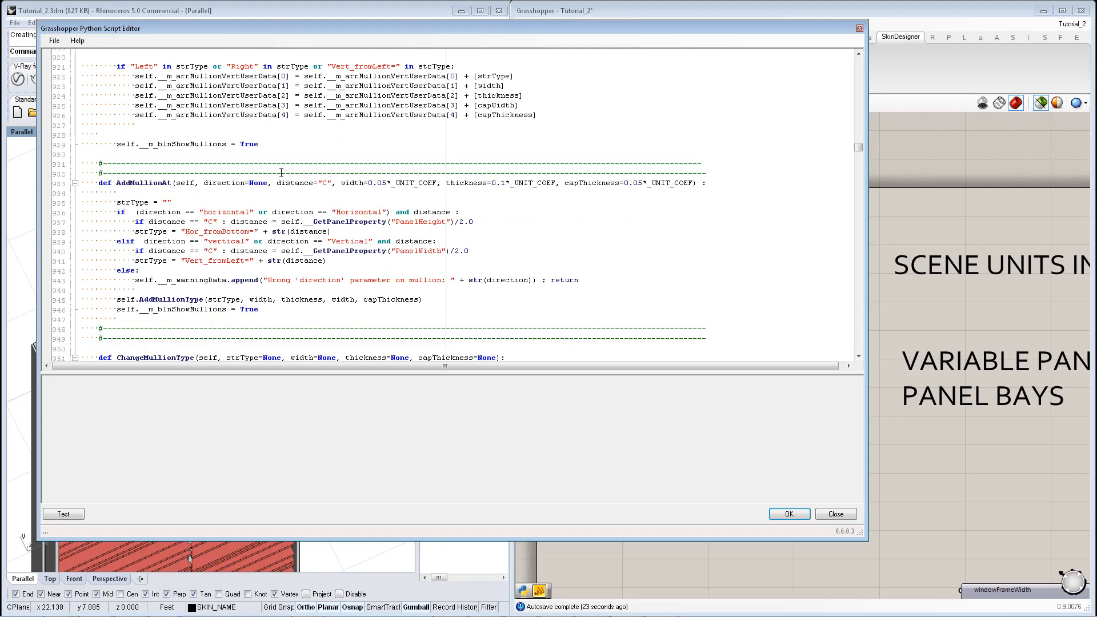
pyautogui.scroll(-5, 303, 195)
pyautogui.scroll(-7, 150, 233)
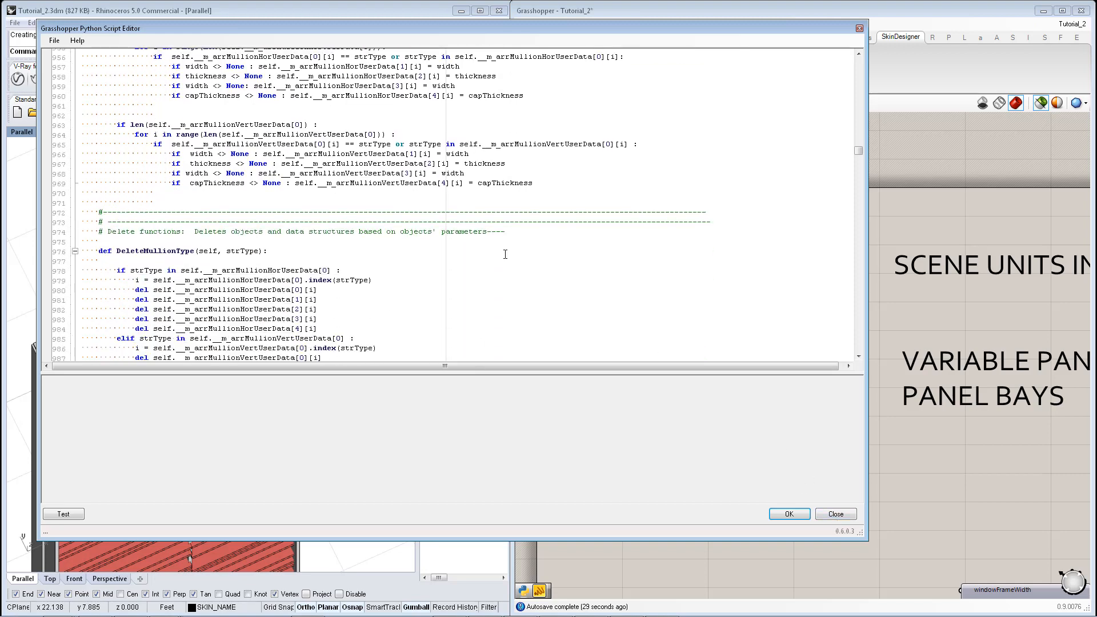
pyautogui.click(835, 514)
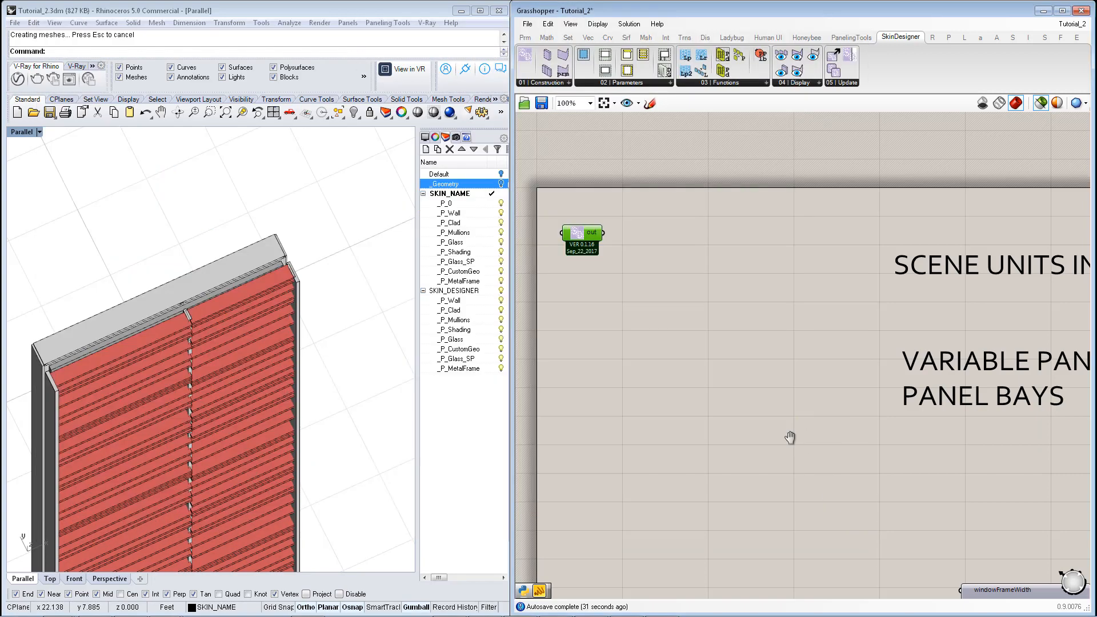
# Examine the vertical mullion added to the previewed panel alongside the panel action wired into Panel_AW64.
pyautogui.moveTo(790, 438); pyautogui.dragTo(778, 362, button='right')
pyautogui.scroll(-3, 715, 289)
pyautogui.moveTo(839, 514); pyautogui.dragTo(712, 309, button='right')
pyautogui.moveTo(878, 575); pyautogui.dragTo(757, 377, button='right')
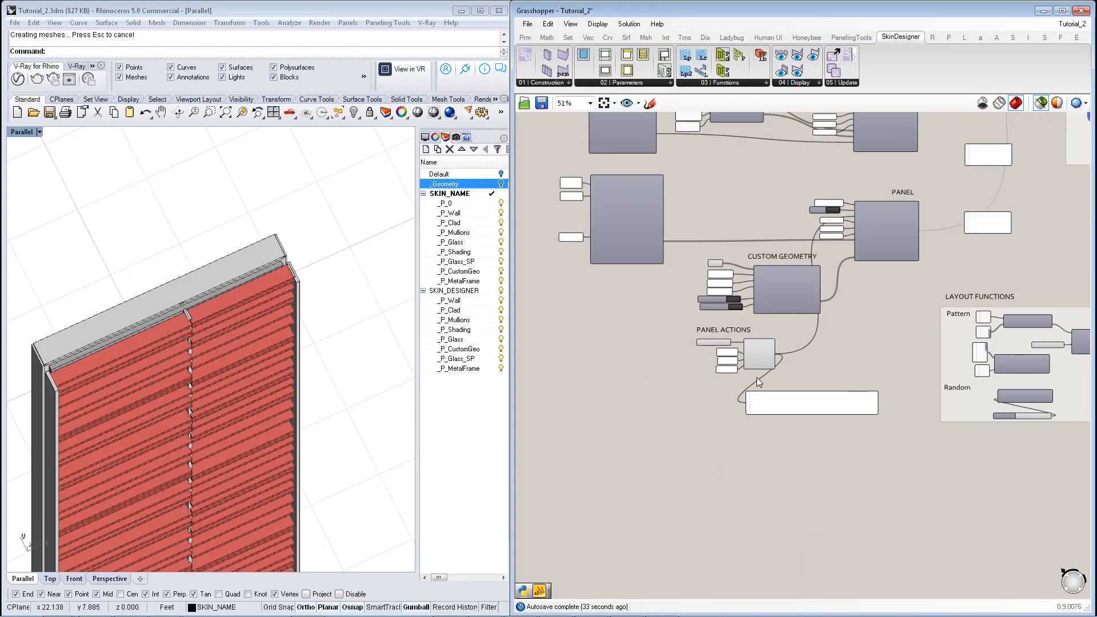
pyautogui.scroll(3, 756, 378)
pyautogui.moveTo(851, 388); pyautogui.dragTo(862, 443, button='right')
pyautogui.moveTo(204, 399); pyautogui.dragTo(186, 380, button='right')
pyautogui.scroll(-6, 247, 277)
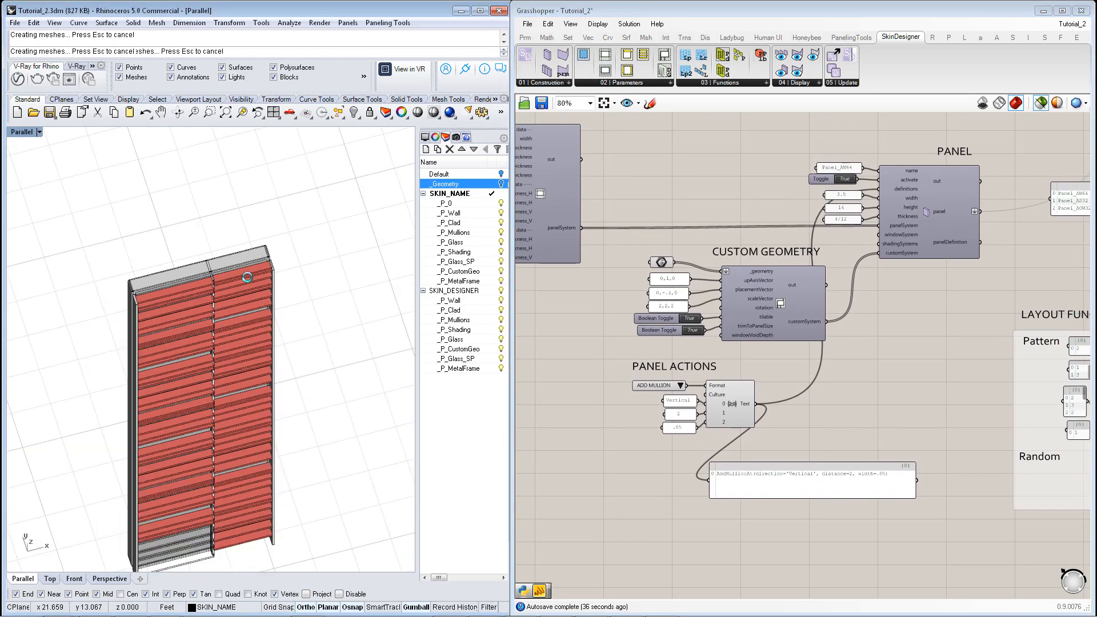
pyautogui.scroll(3, 218, 382)
pyautogui.scroll(3, 189, 280)
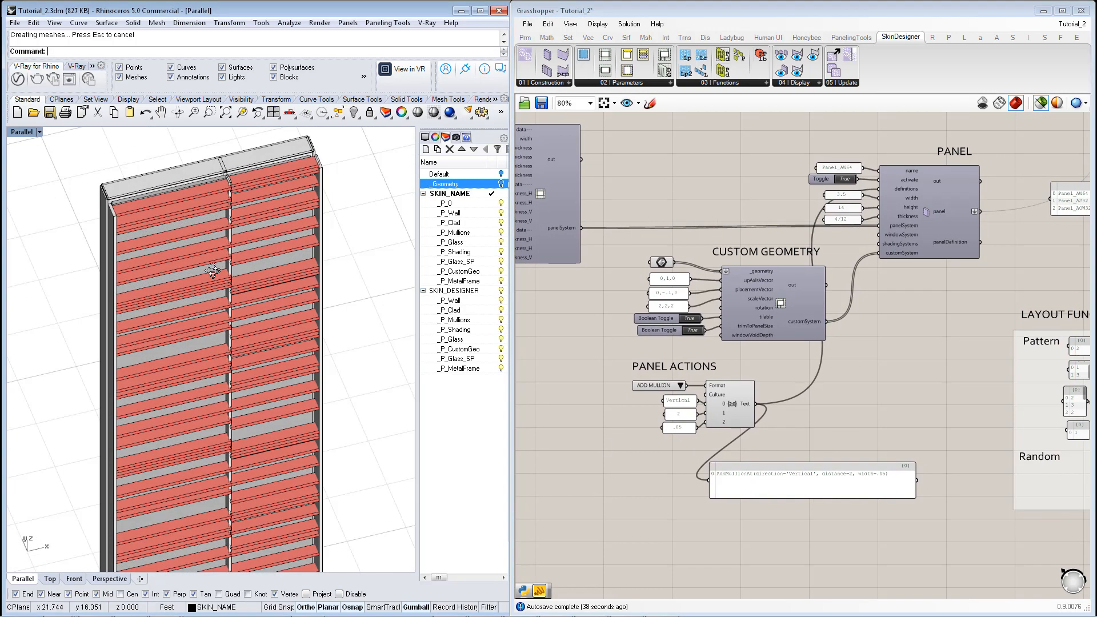
# Survey the canvas from the panel actions across the Panel_AW64 component to the panel bay lists and layout functions.
pyautogui.click(833, 429)
pyautogui.scroll(2, 817, 420)
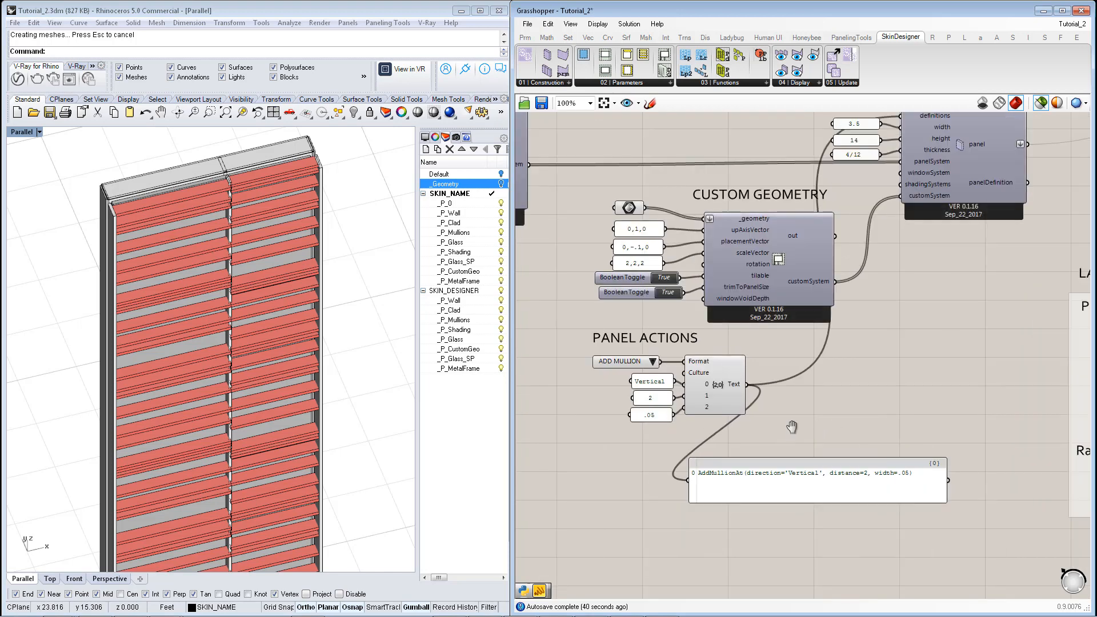
pyautogui.scroll(-3, 791, 427)
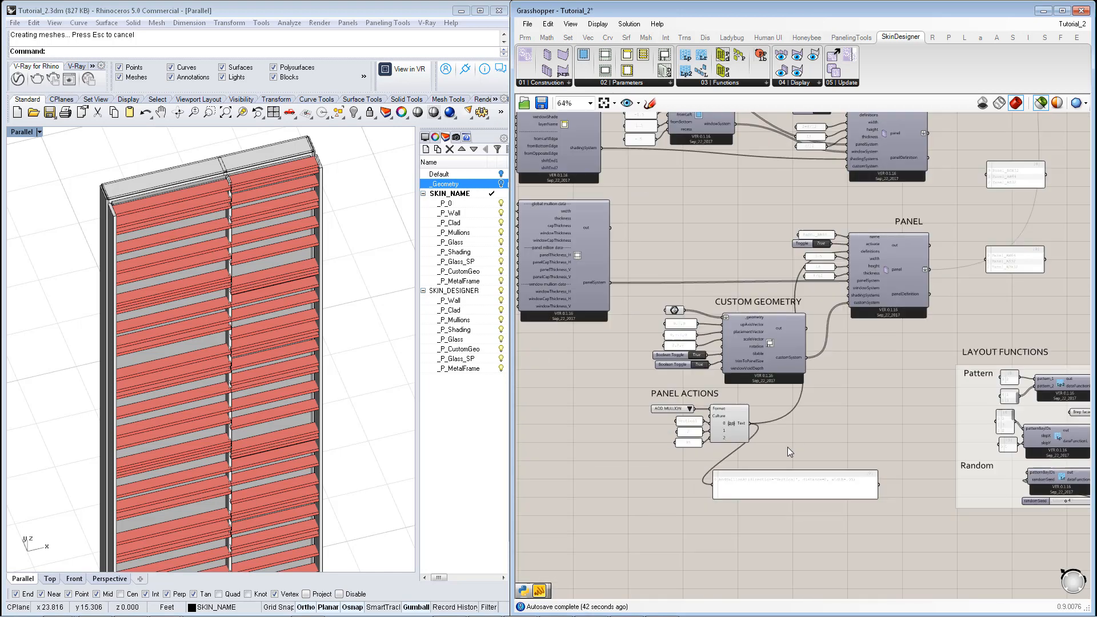
pyautogui.moveTo(889, 427); pyautogui.dragTo(763, 447, button='right')
pyautogui.scroll(1, 726, 468)
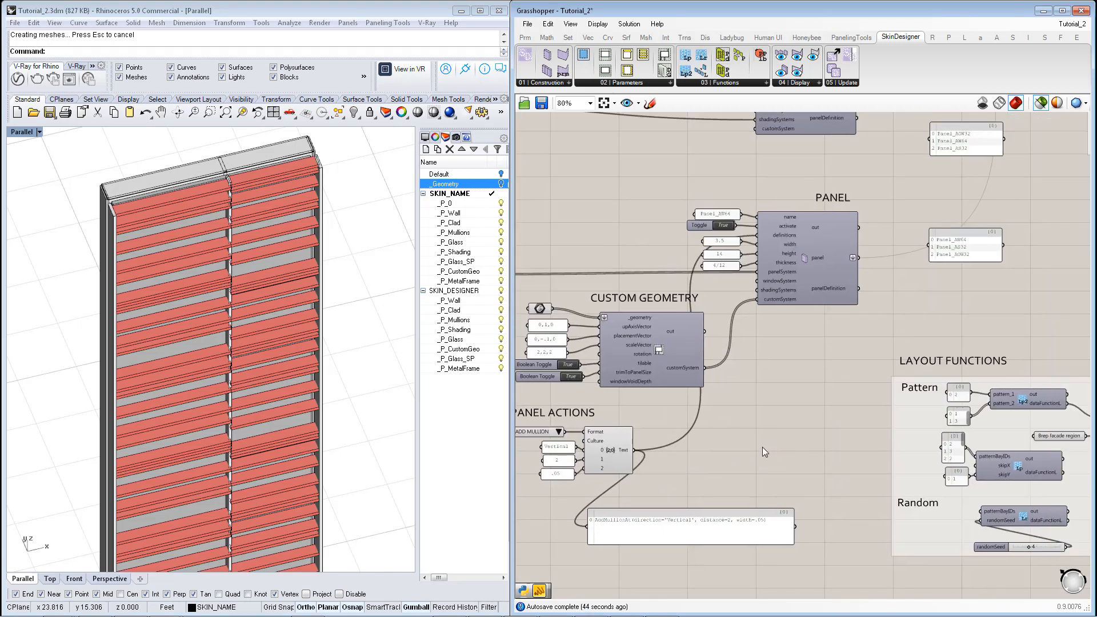
pyautogui.scroll(-1, 763, 447)
pyautogui.moveTo(858, 447); pyautogui.dragTo(738, 429, button='right')
pyautogui.moveTo(674, 455); pyautogui.dragTo(732, 462, button='right')
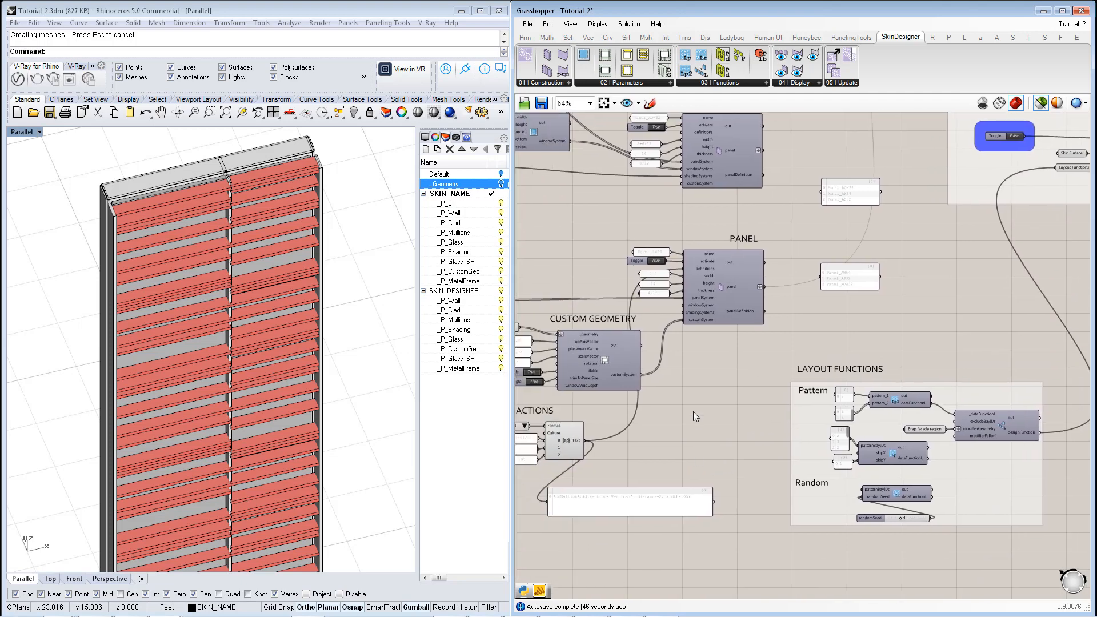
# Place a SkinDesigner panel bay component beneath the first PANEL BAYS pattern list.
pyautogui.scroll(-1, 695, 414)
pyautogui.moveTo(845, 351); pyautogui.dragTo(817, 511, button='right')
pyautogui.scroll(2, 839, 395)
pyautogui.moveTo(867, 430); pyautogui.dragTo(784, 386, button='right')
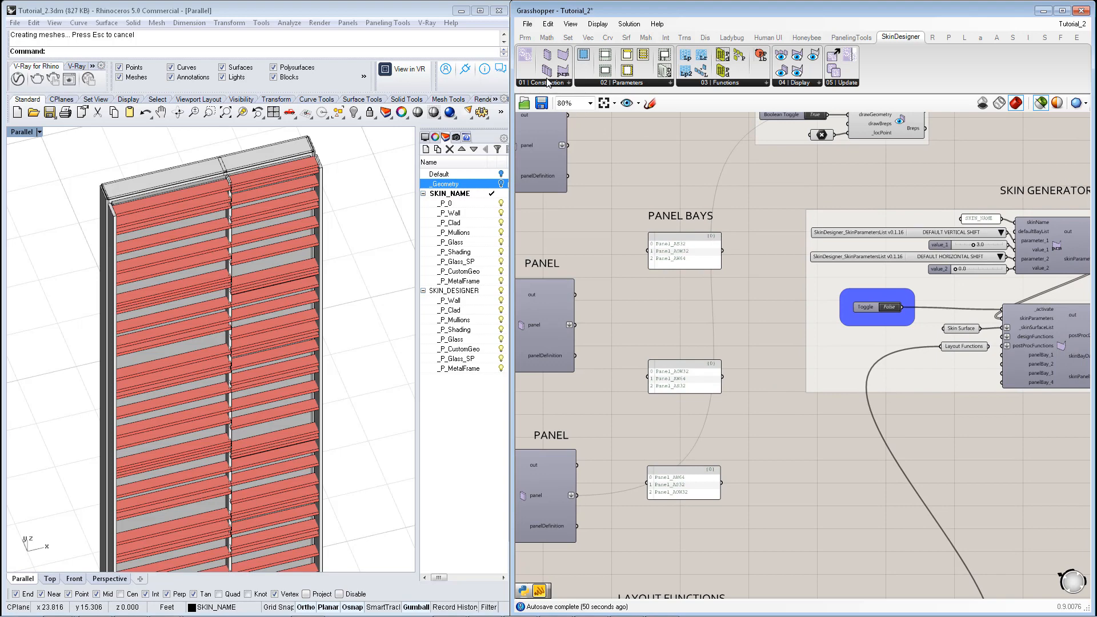
pyautogui.moveTo(549, 71); pyautogui.dragTo(689, 303)
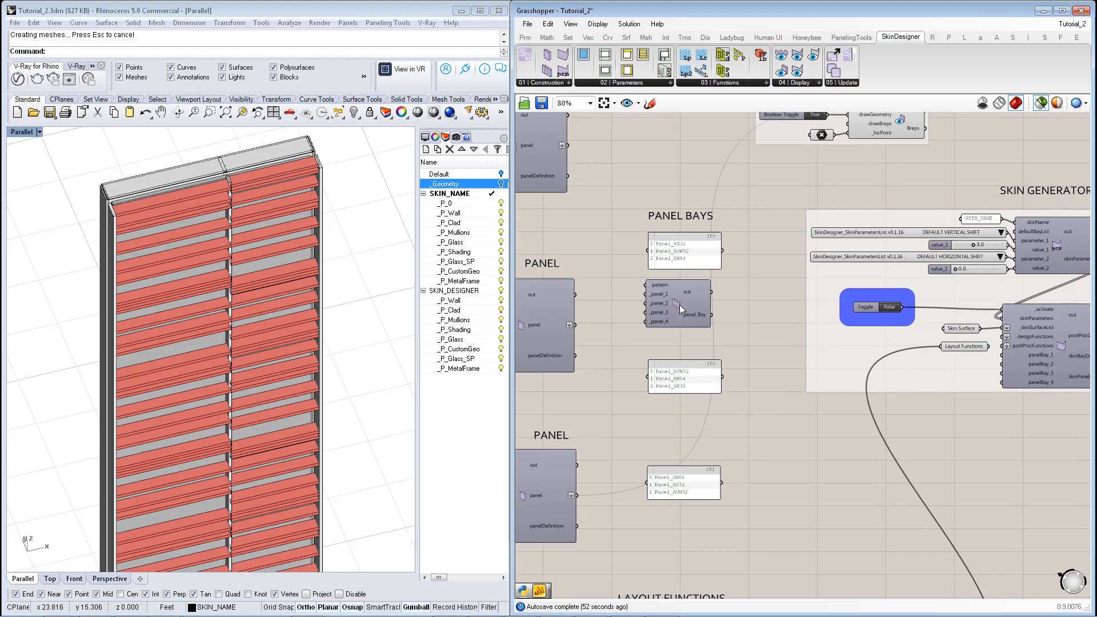
pyautogui.scroll(4, 693, 302)
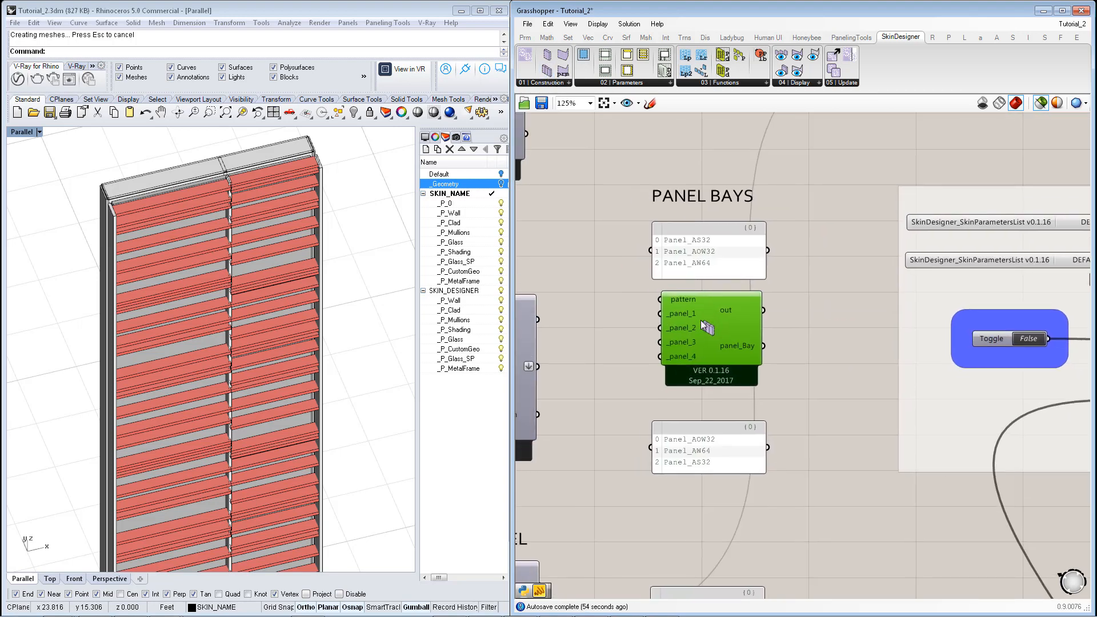
pyautogui.moveTo(626, 333); pyautogui.dragTo(736, 334, button='right')
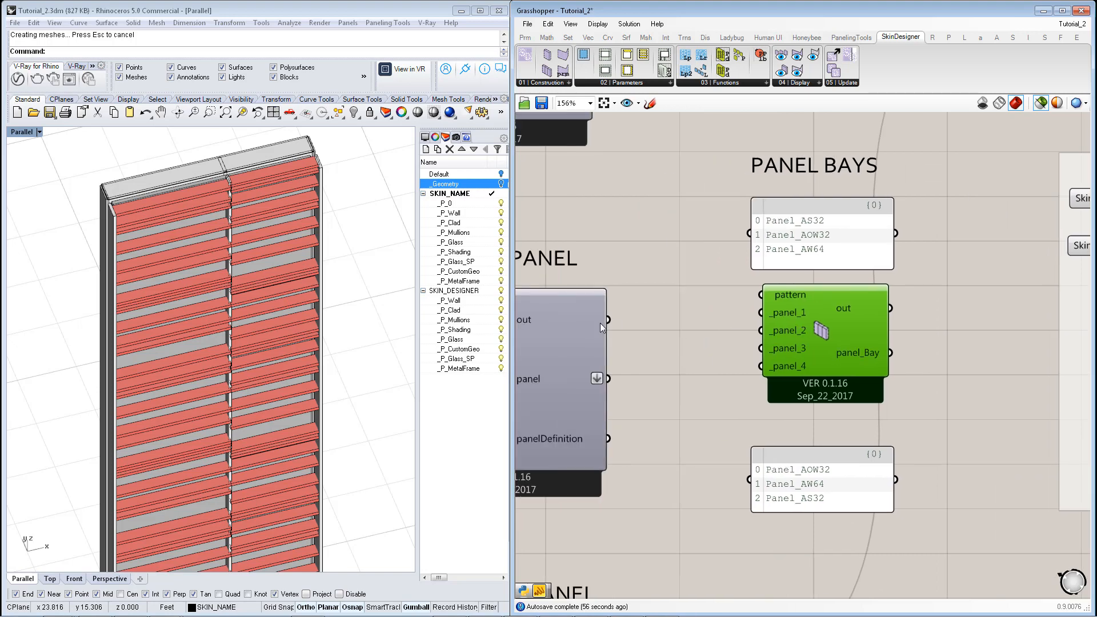
# Connect the panel outputs of Panel_AS32, Panel_AOW32 and Panel_AW64 to the bay's _panel_1, _panel_2 and _panel_3 inputs respectively.
pyautogui.moveTo(651, 299); pyautogui.dragTo(647, 356, button='right')
pyautogui.moveTo(800, 327); pyautogui.dragTo(799, 365, button='right')
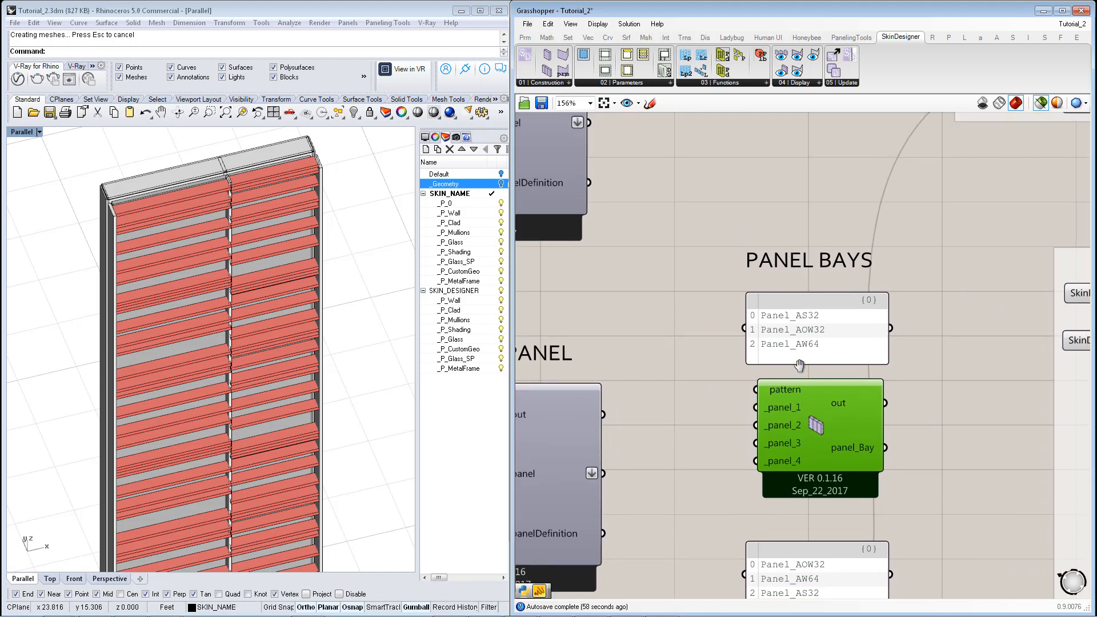
pyautogui.moveTo(602, 197); pyautogui.dragTo(637, 217, button='right')
pyautogui.moveTo(624, 152); pyautogui.dragTo(792, 437)
pyautogui.moveTo(734, 499); pyautogui.dragTo(721, 448, button='right')
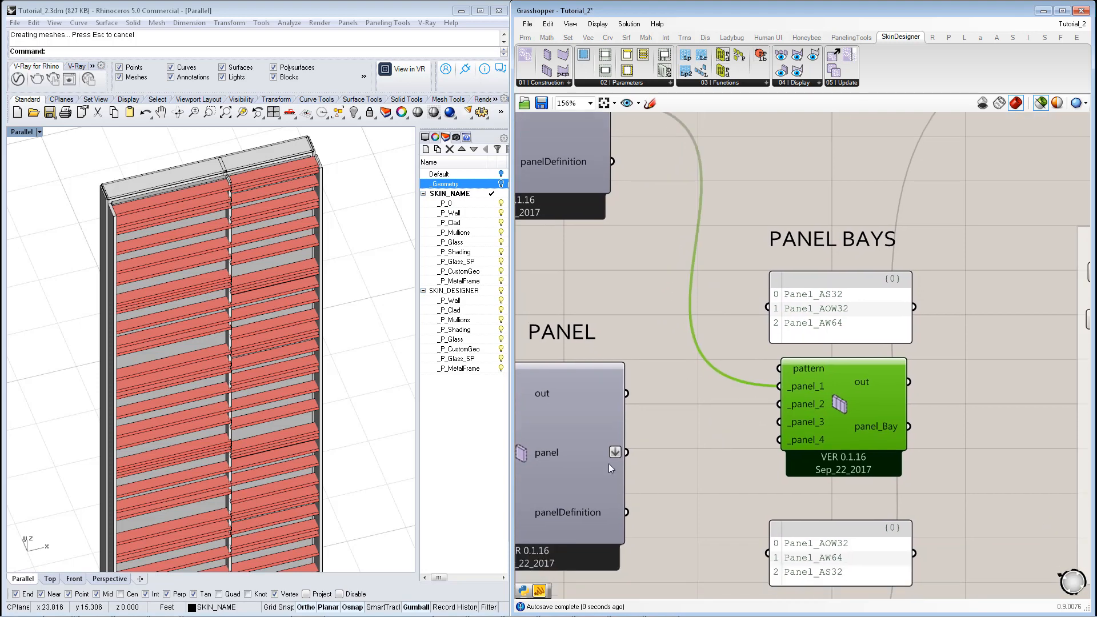
pyautogui.moveTo(627, 455); pyautogui.dragTo(780, 404)
pyautogui.moveTo(685, 520); pyautogui.dragTo(697, 359, button='right')
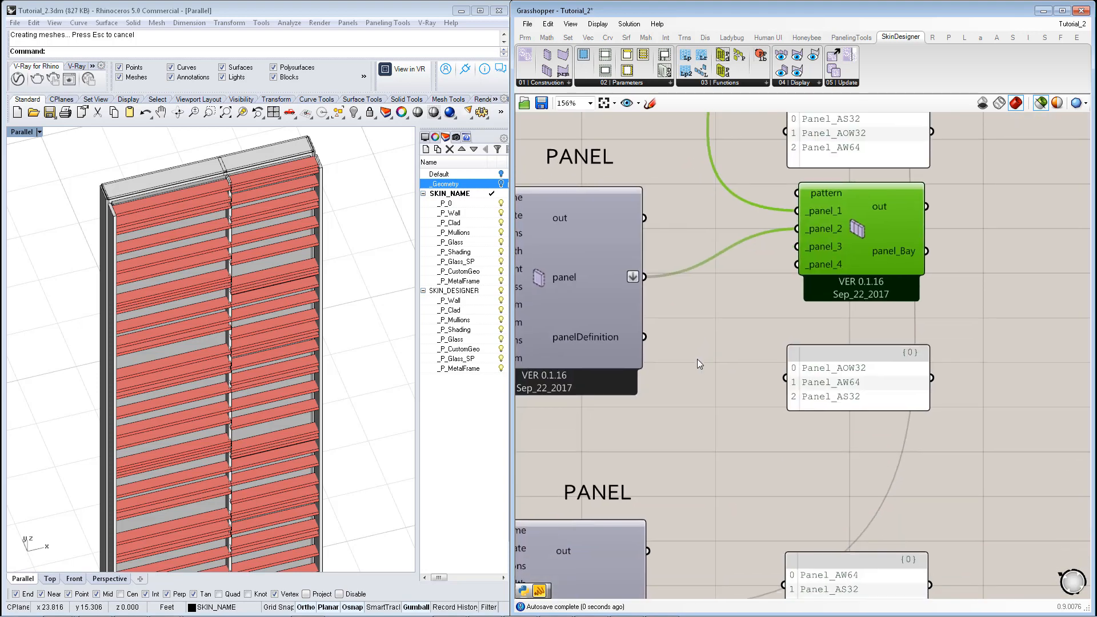
pyautogui.moveTo(648, 529); pyautogui.dragTo(654, 453, button='right')
pyautogui.moveTo(650, 542); pyautogui.dragTo(800, 179)
# Connect the bay's panel_Bay output to the Panel_Bay input of the preview component and view the assembled bay.
pyautogui.scroll(-2, 801, 181)
pyautogui.moveTo(801, 181); pyautogui.dragTo(771, 320, button='right')
pyautogui.scroll(-1, 771, 320)
pyautogui.moveTo(924, 257); pyautogui.dragTo(870, 450, button='right')
pyautogui.moveTo(790, 502); pyautogui.dragTo(953, 244)
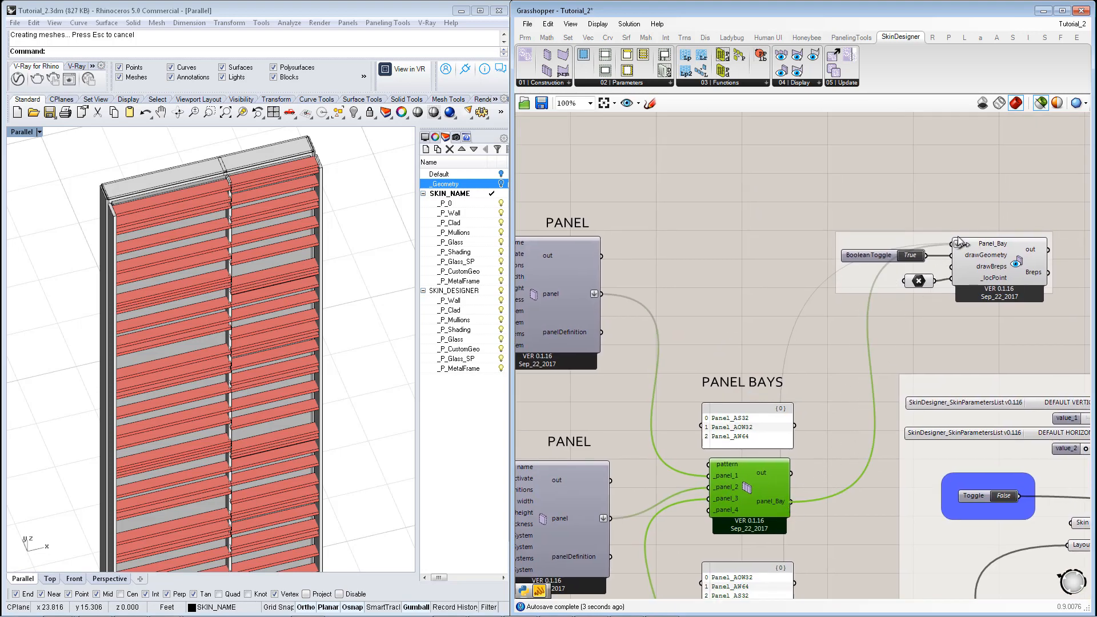
pyautogui.scroll(-4, 238, 350)
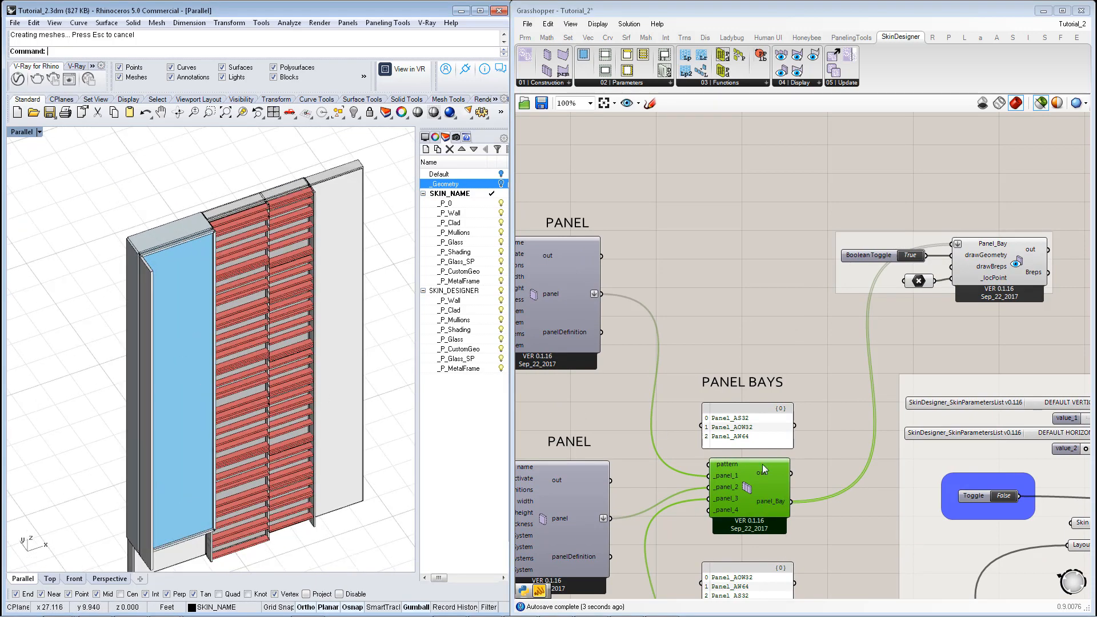
# Connect the Panel_AS32, Panel_AOW32, Panel_AW64 list to the bay's pattern input and compare its entries with the panel names.
pyautogui.moveTo(762, 464); pyautogui.dragTo(779, 383, button='right')
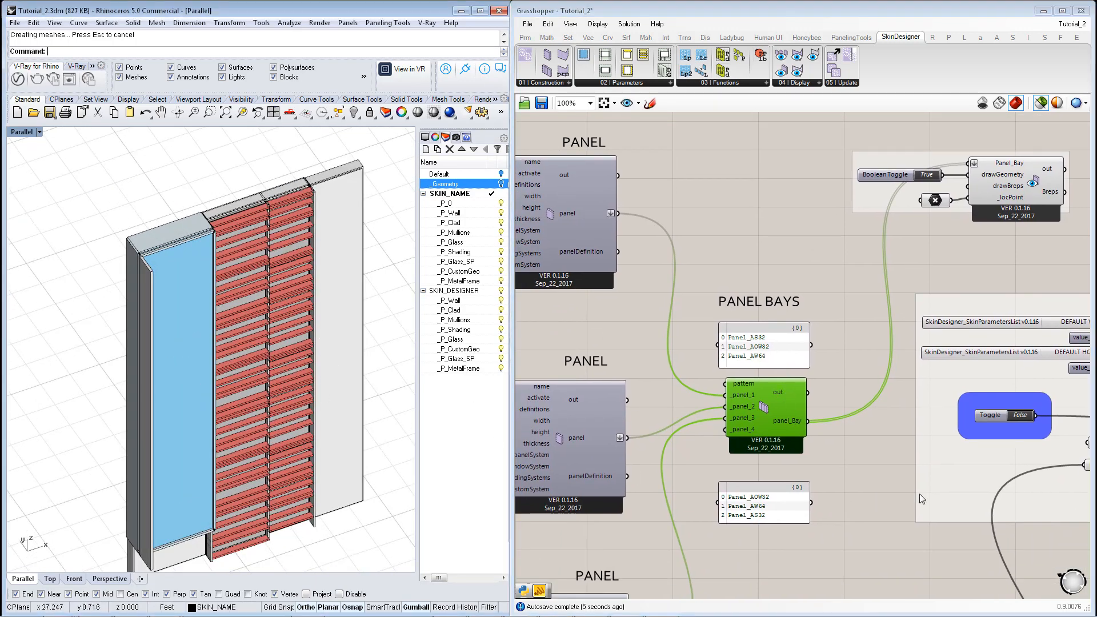
pyautogui.scroll(2, 789, 394)
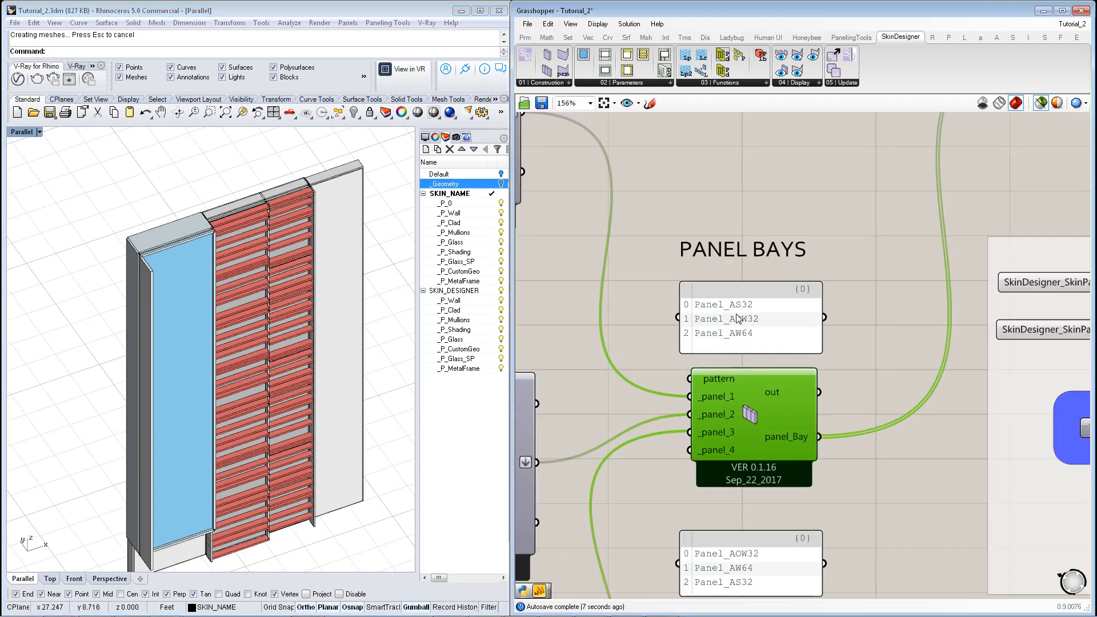
pyautogui.moveTo(824, 318); pyautogui.dragTo(692, 380)
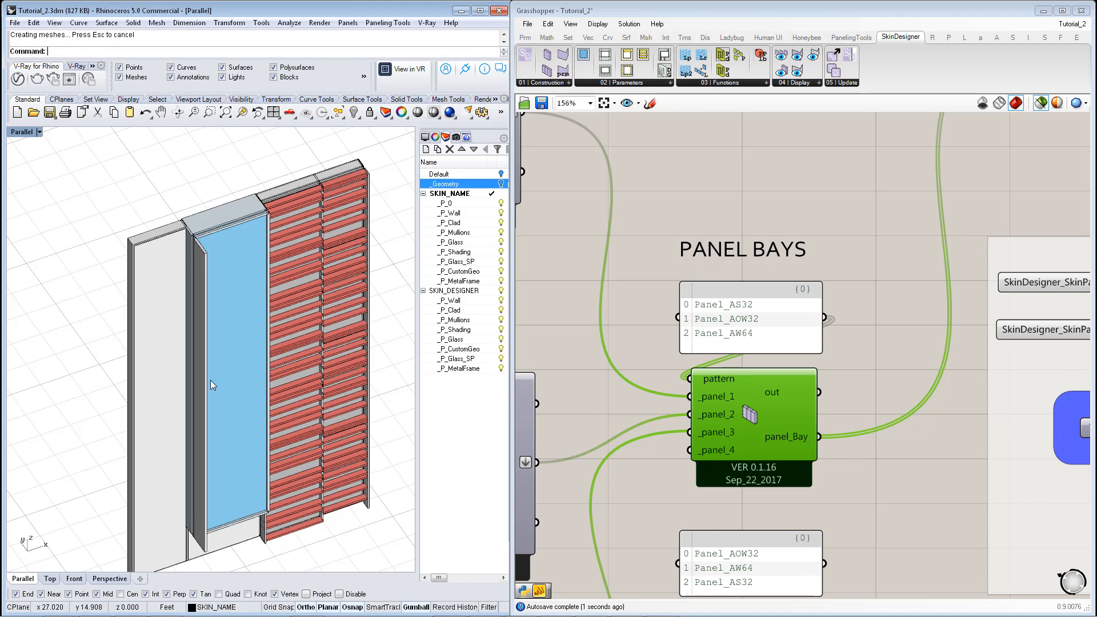
pyautogui.moveTo(698, 360); pyautogui.dragTo(879, 441, button='right')
pyautogui.moveTo(634, 318); pyautogui.dragTo(716, 310, button='right')
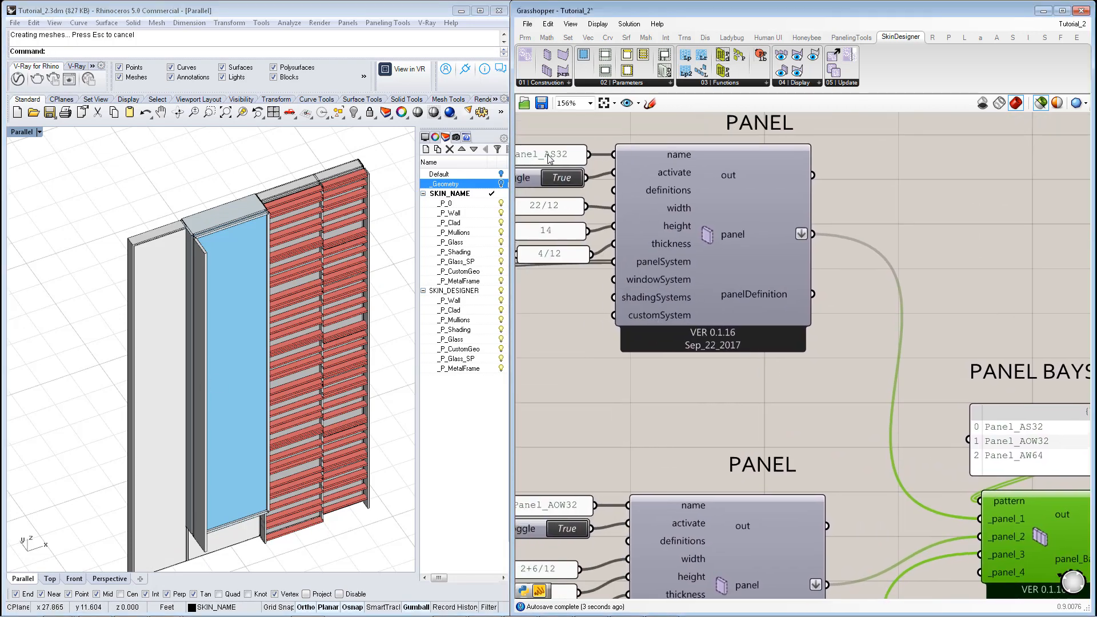
pyautogui.moveTo(562, 156); pyautogui.dragTo(571, 157, button='right')
pyautogui.moveTo(895, 488); pyautogui.dragTo(754, 346, button='right')
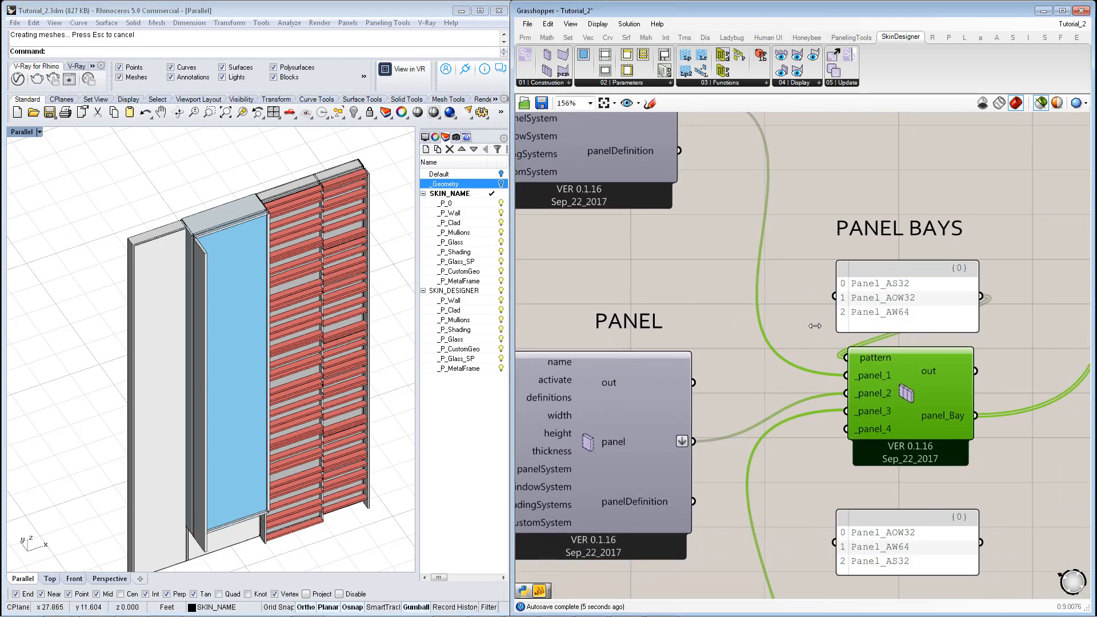
# Copy the wired panel bay beneath the second list and feed its pattern from Panel_AOW32, Panel_AW64, Panel_AS32.
pyautogui.moveTo(790, 398); pyautogui.dragTo(751, 206, button='right')
pyautogui.scroll(-1, 752, 212)
pyautogui.moveTo(914, 344); pyautogui.dragTo(865, 419, button='right')
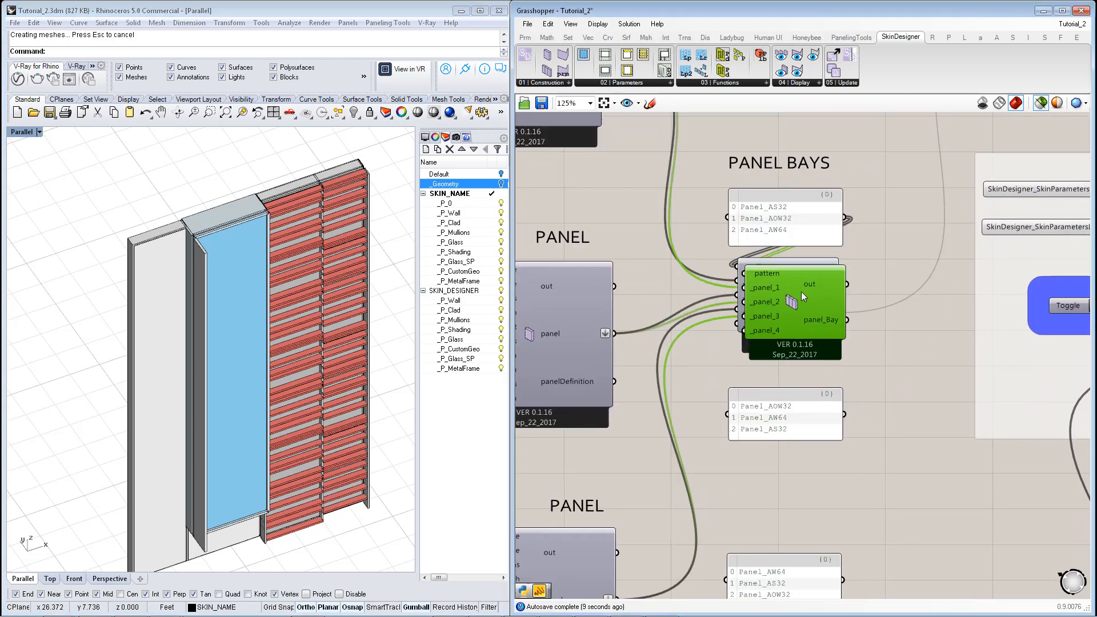
pyautogui.keyDown('alt'); pyautogui.moveTo(802, 291); pyautogui.dragTo(794, 472); pyautogui.keyUp('alt')
pyautogui.scroll(1, 804, 472)
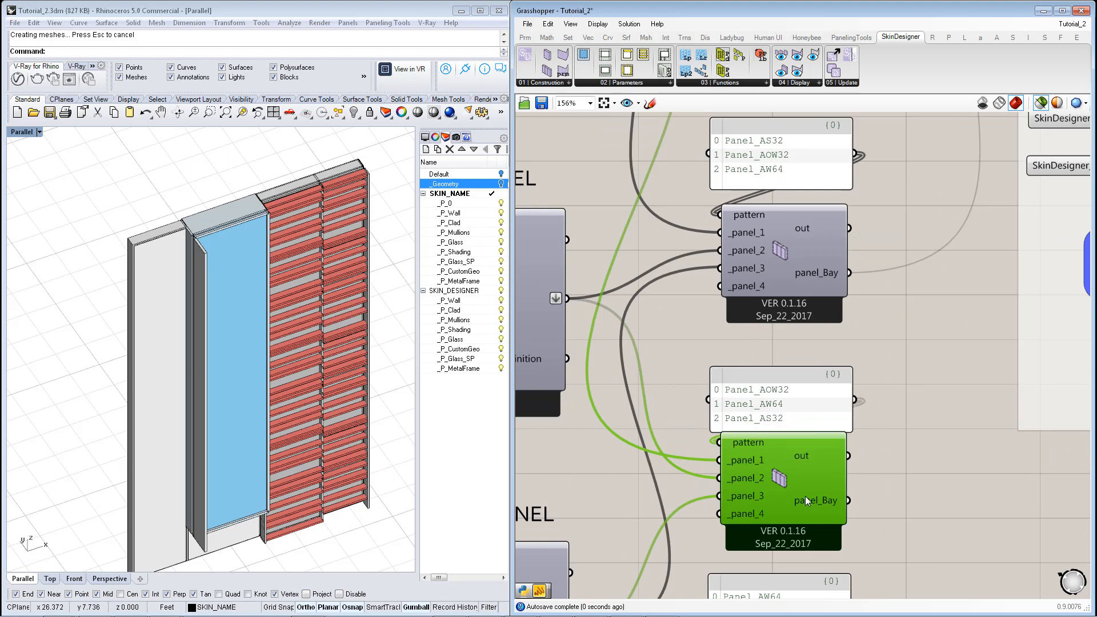
pyautogui.moveTo(805, 469); pyautogui.dragTo(801, 379, button='right')
# Create a third copy of the panel bay and feed its pattern from the Panel_AW64, Panel_AS32, Panel_AOW32 list.
pyautogui.keyDown('alt'); pyautogui.moveTo(801, 379); pyautogui.dragTo(819, 169); pyautogui.keyUp('alt')
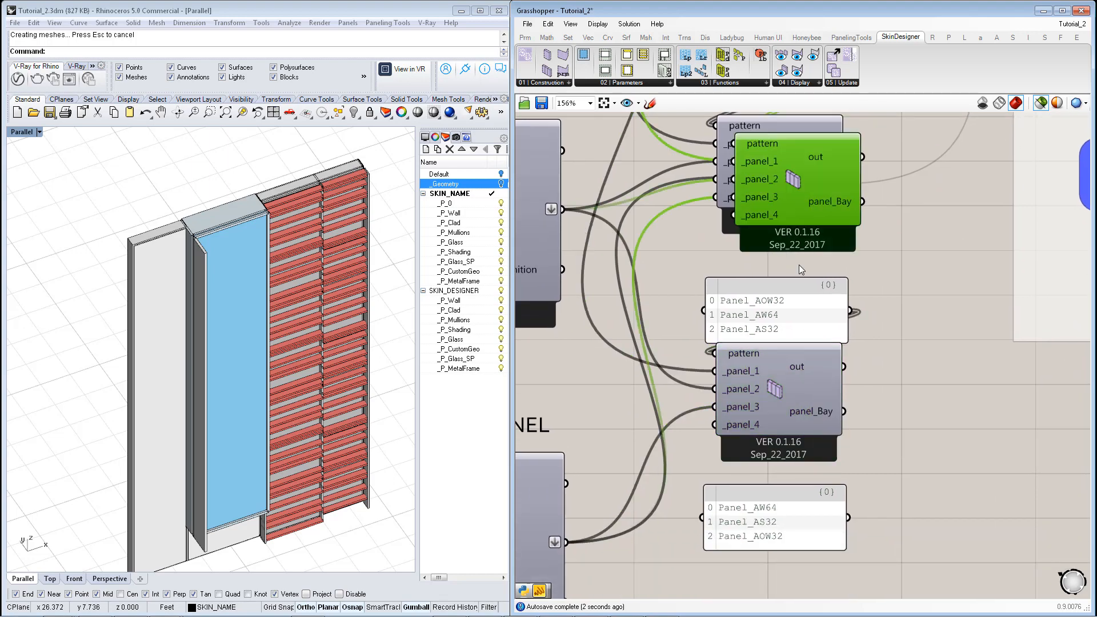
pyautogui.keyDown('alt'); pyautogui.moveTo(801, 270); pyautogui.dragTo(798, 594); pyautogui.keyUp('alt')
pyautogui.moveTo(849, 505); pyautogui.dragTo(851, 392, button='right')
pyautogui.moveTo(776, 484); pyautogui.dragTo(770, 438)
pyautogui.moveTo(853, 368); pyautogui.dragTo(722, 414)
pyautogui.moveTo(820, 356); pyautogui.dragTo(805, 414, button='right')
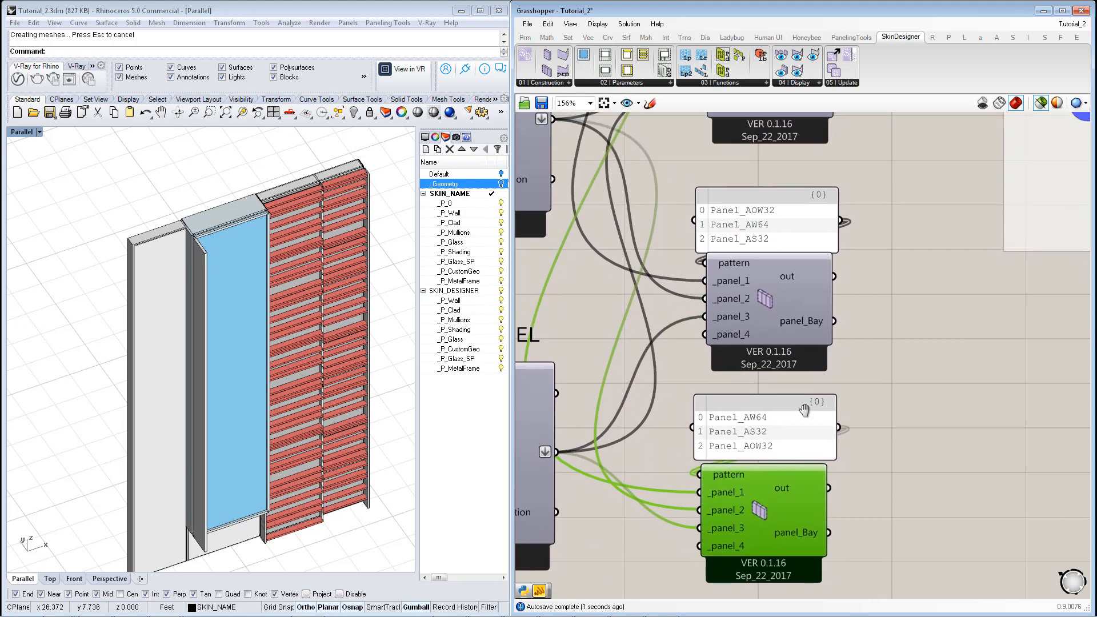
# Examine the three panel bays, their pattern orders, and the names and sizes of the panels wired into them.
pyautogui.scroll(-1, 805, 413)
pyautogui.scroll(1, 770, 472)
pyautogui.moveTo(799, 220); pyautogui.dragTo(722, 421, button='right')
pyautogui.scroll(-1, 784, 428)
pyautogui.scroll(-1, 749, 398)
pyautogui.moveTo(775, 376); pyautogui.dragTo(703, 344, button='right')
pyautogui.click(688, 389)
pyautogui.moveTo(631, 305); pyautogui.dragTo(778, 351, button='right')
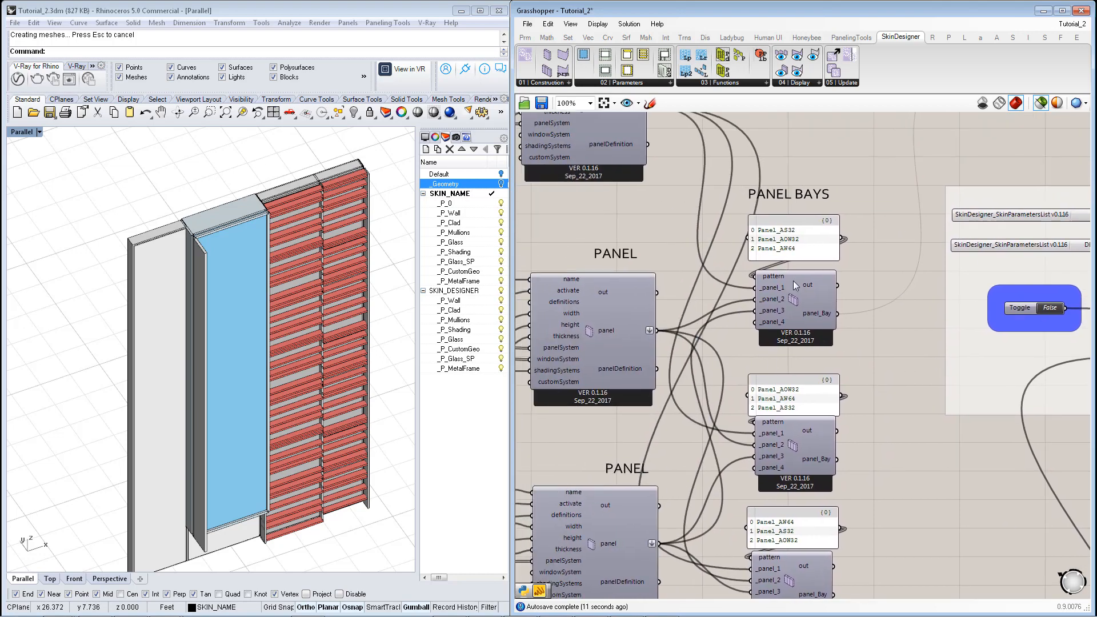
pyautogui.moveTo(751, 308); pyautogui.dragTo(869, 349, button='right')
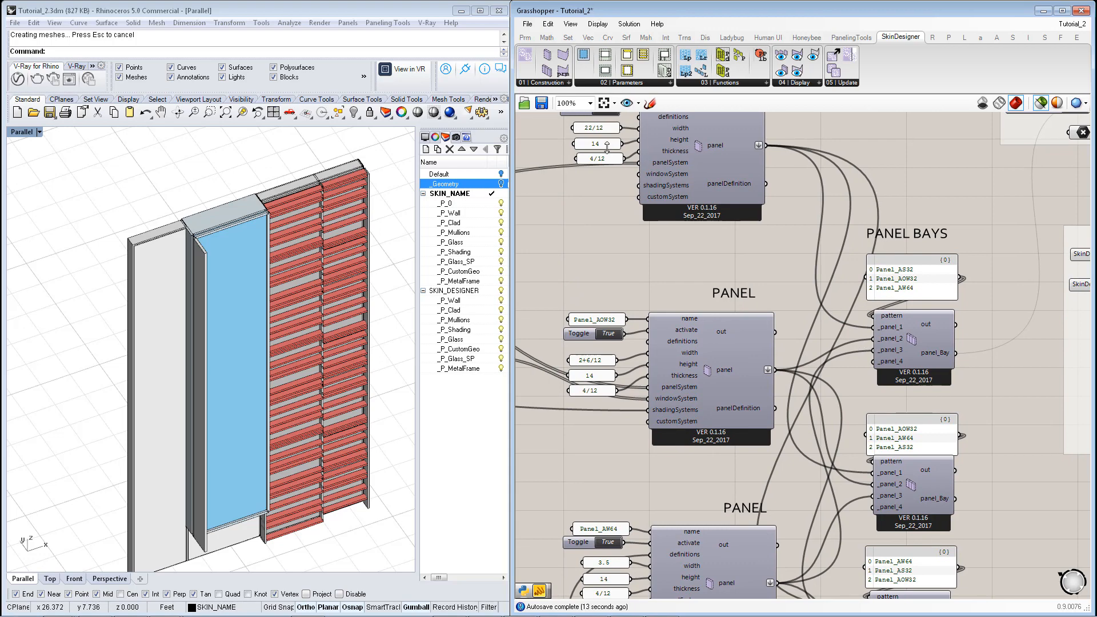
pyautogui.moveTo(623, 392); pyautogui.dragTo(626, 312, button='right')
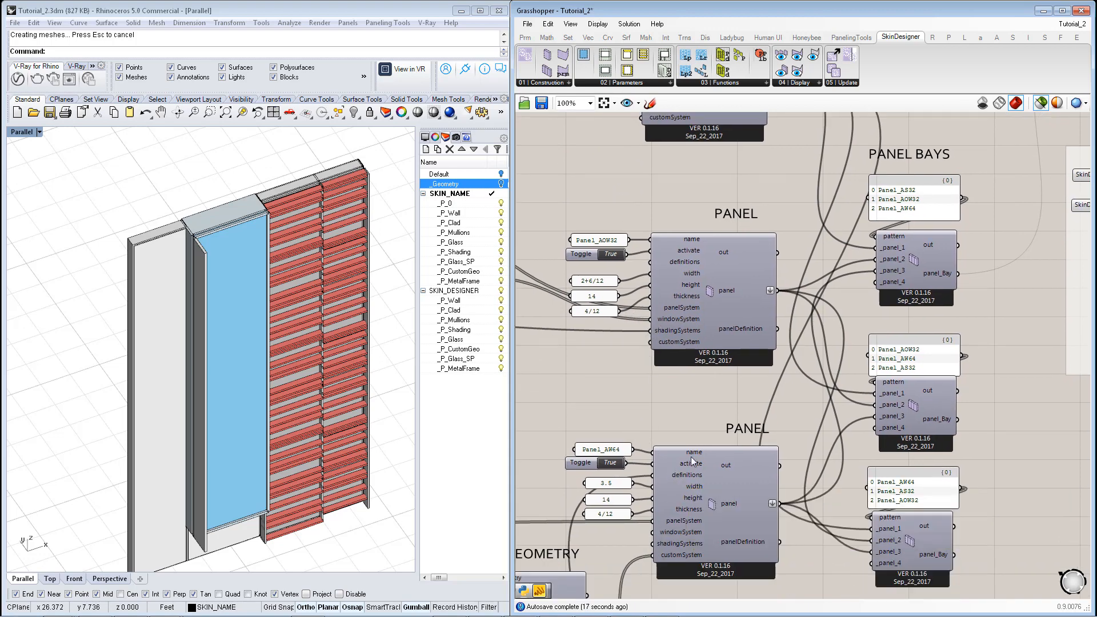
pyautogui.moveTo(789, 387); pyautogui.dragTo(678, 390, button='right')
pyautogui.moveTo(826, 391); pyautogui.dragTo(746, 387, button='right')
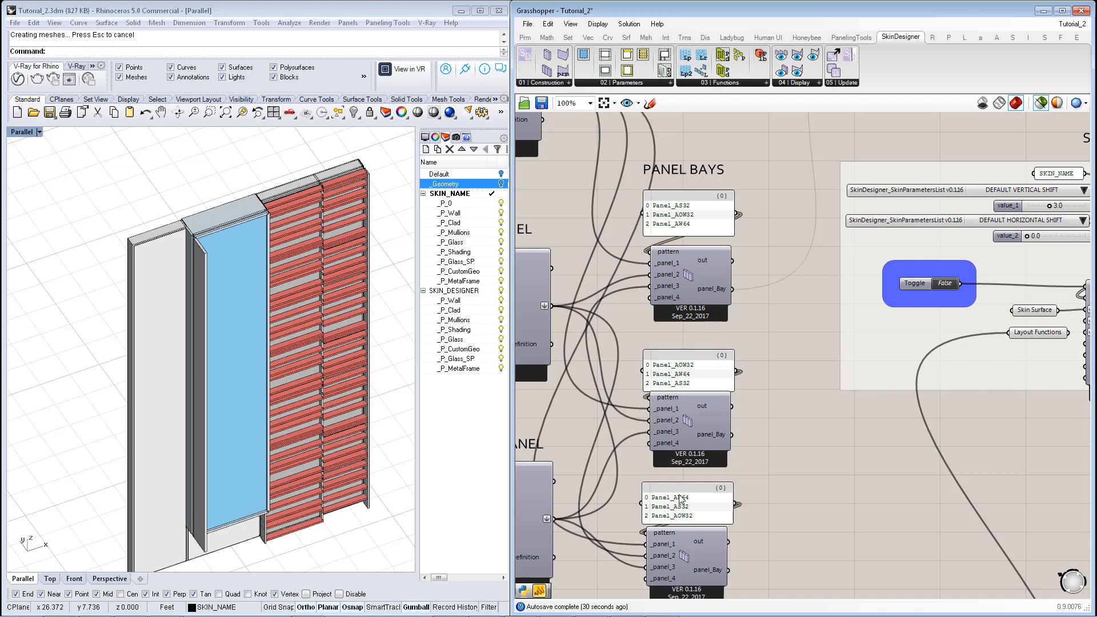
pyautogui.moveTo(759, 427); pyautogui.dragTo(723, 402, button='right')
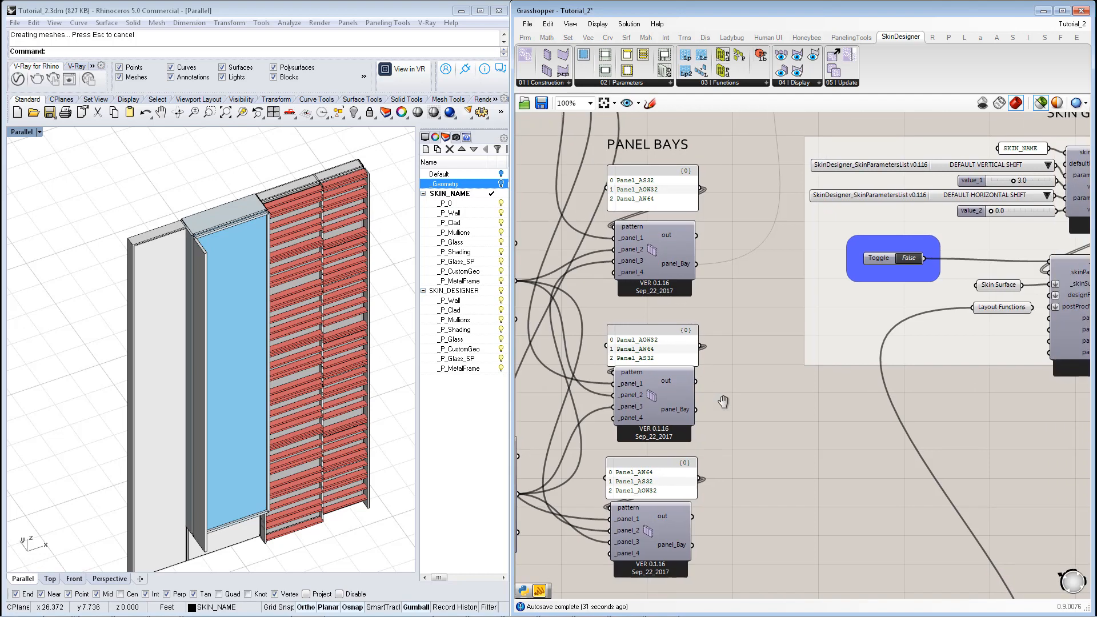
pyautogui.moveTo(721, 343); pyautogui.dragTo(753, 389, button='right')
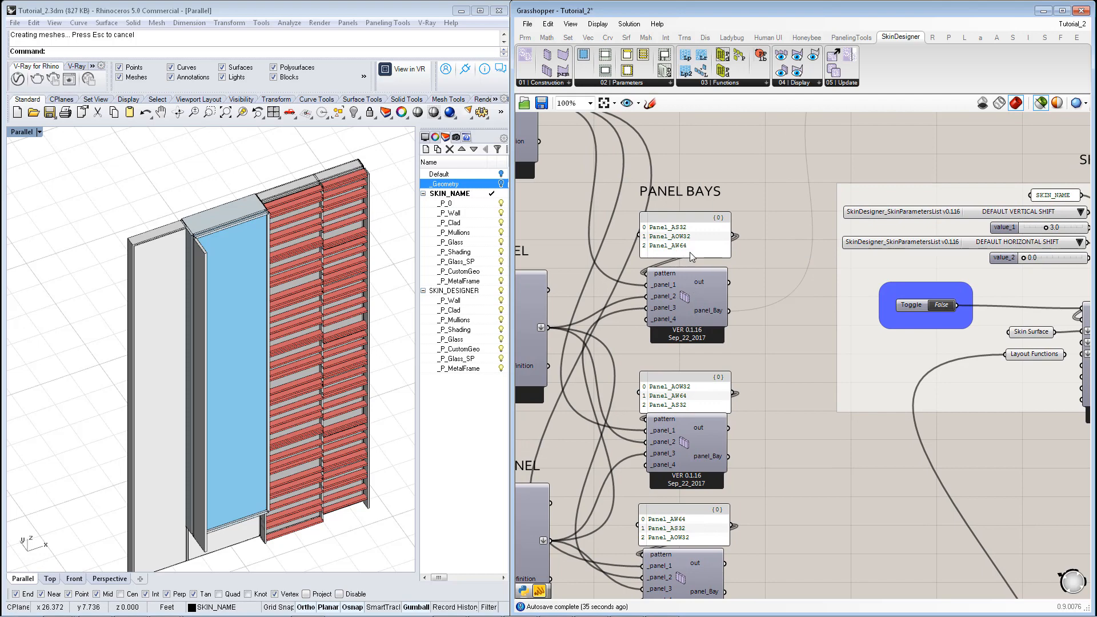
# Connect the three bays' panel_Bay outputs in order to the skin generator's panelBay_1, panelBay_2 and panelBay_3 inputs.
pyautogui.moveTo(730, 349); pyautogui.dragTo(713, 332, button='right')
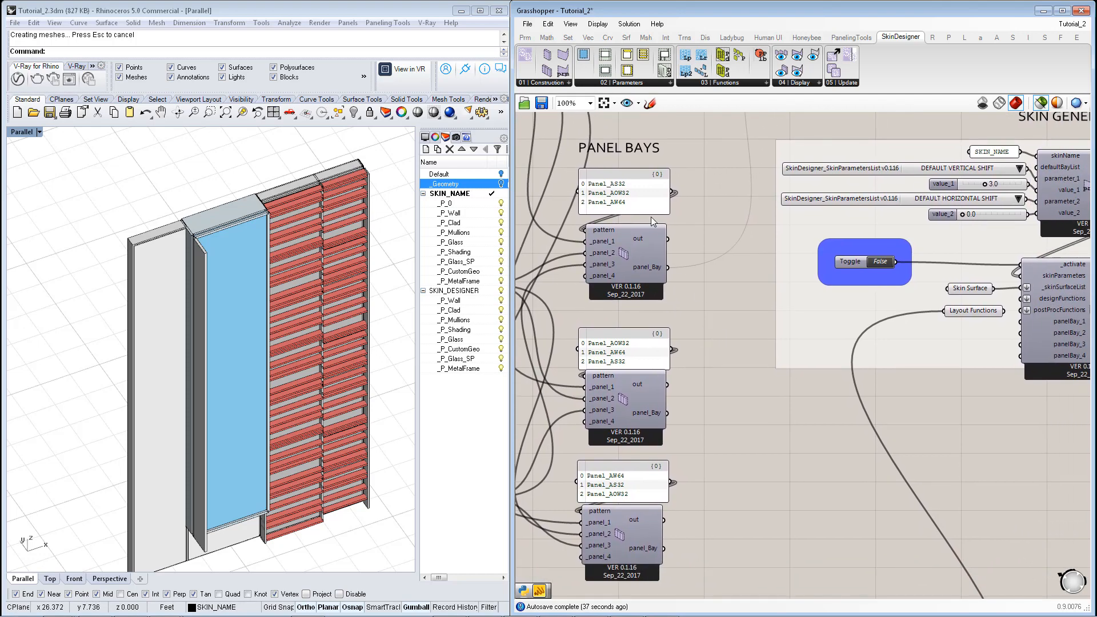
pyautogui.moveTo(667, 278); pyautogui.dragTo(642, 281, button='right')
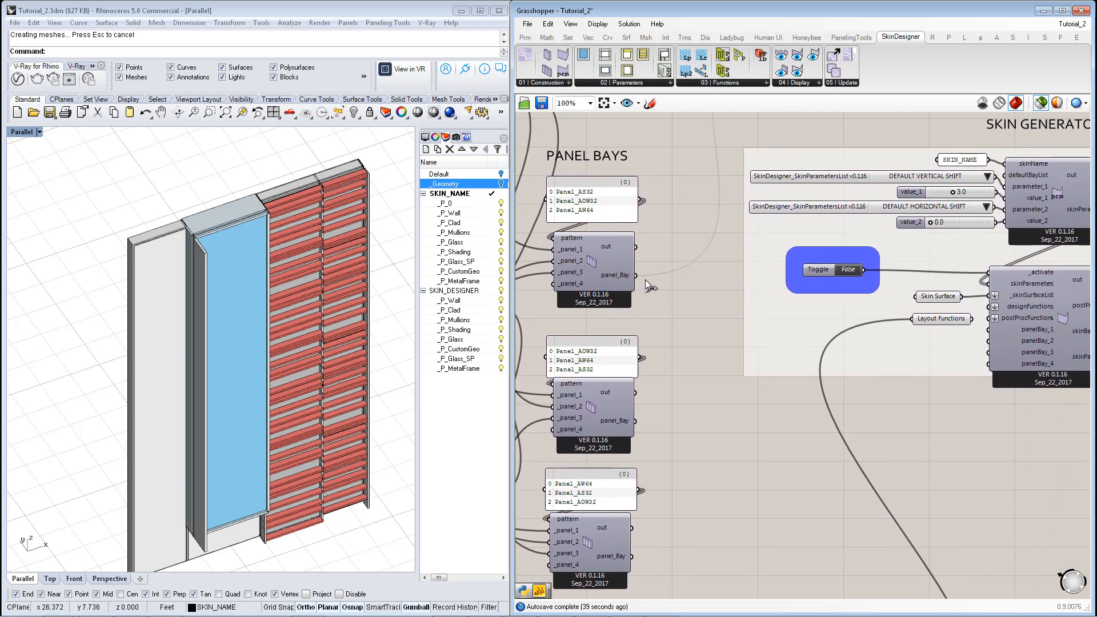
pyautogui.moveTo(637, 275); pyautogui.dragTo(989, 331)
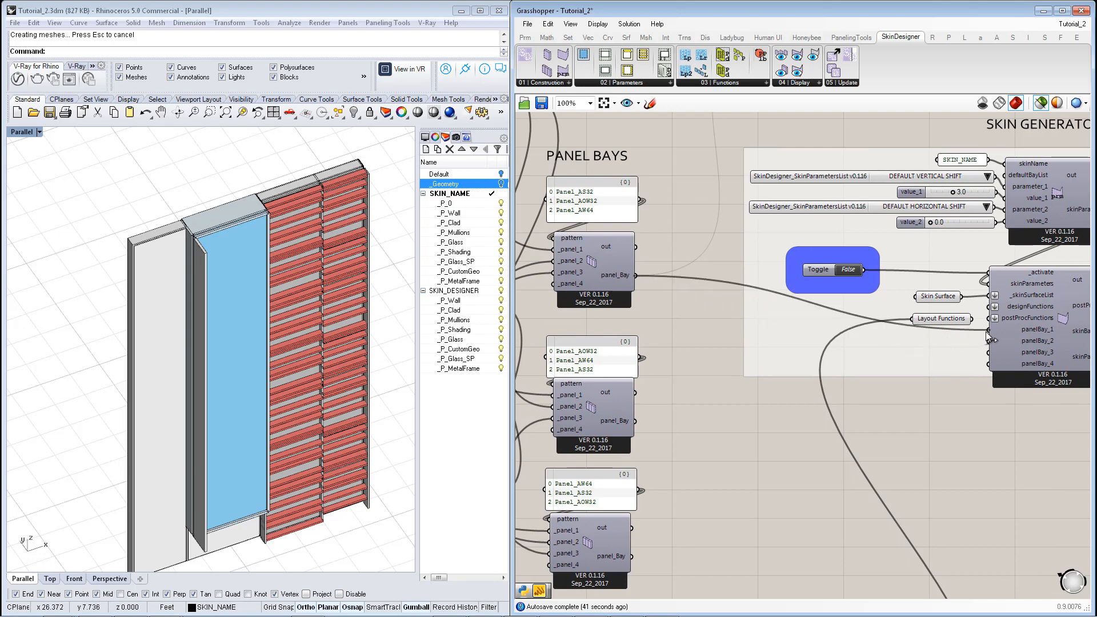
pyautogui.moveTo(633, 423); pyautogui.dragTo(996, 345)
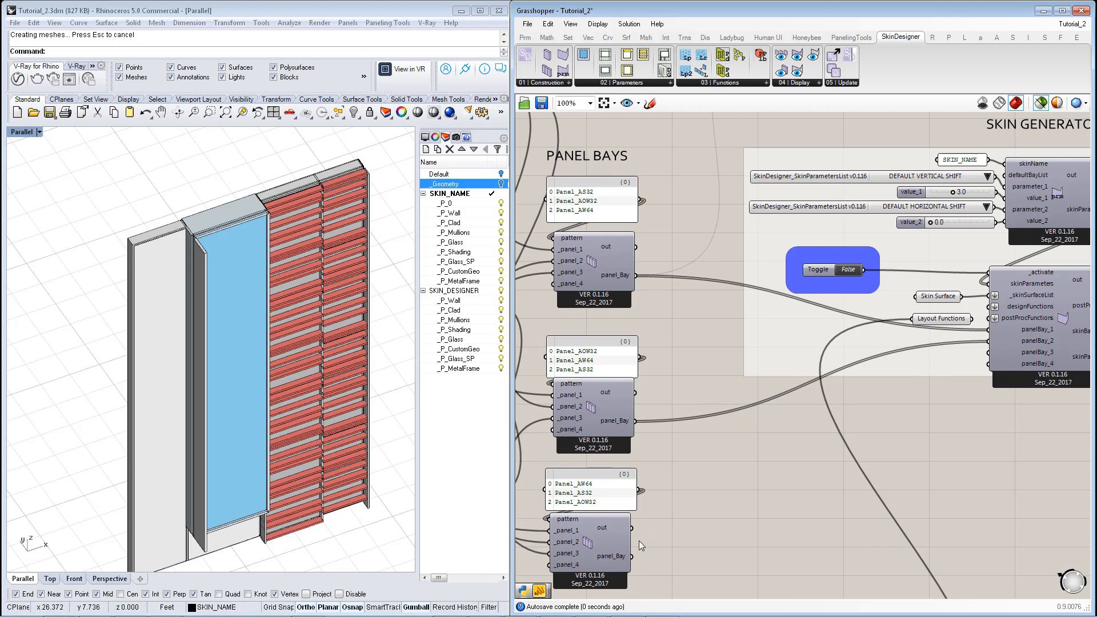
pyautogui.moveTo(634, 564); pyautogui.dragTo(998, 354)
pyautogui.moveTo(1025, 313); pyautogui.dragTo(1020, 335, button='right')
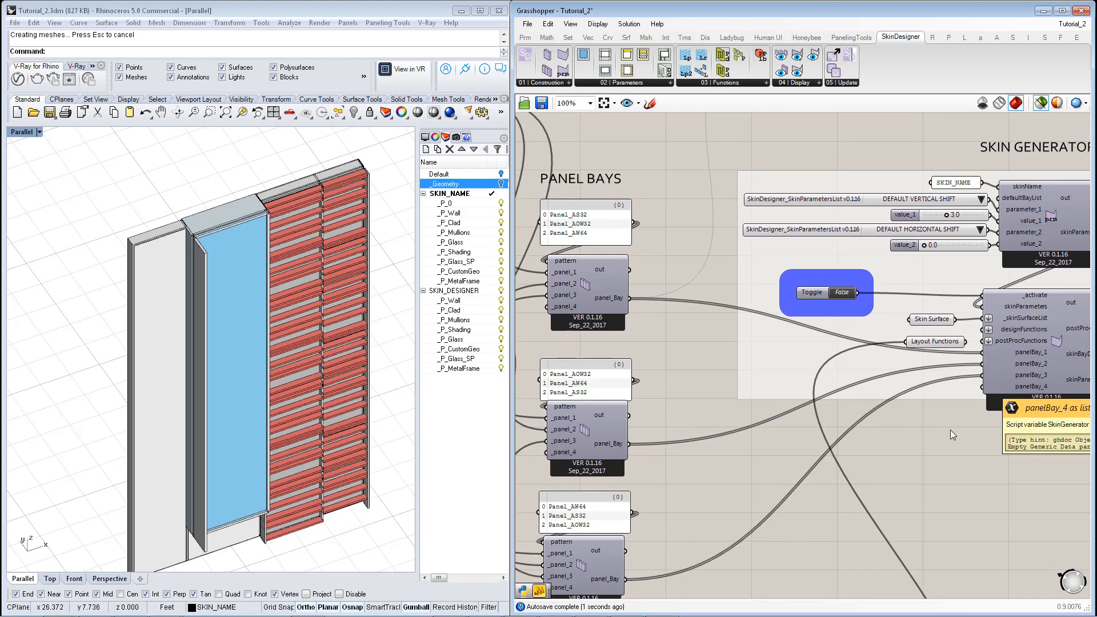
# Set the skin generator's activation toggle to True and inspect the facade generated on the curved skin surface.
pyautogui.moveTo(801, 433); pyautogui.dragTo(799, 455, button='right')
pyautogui.moveTo(767, 367); pyautogui.dragTo(783, 371, button='right')
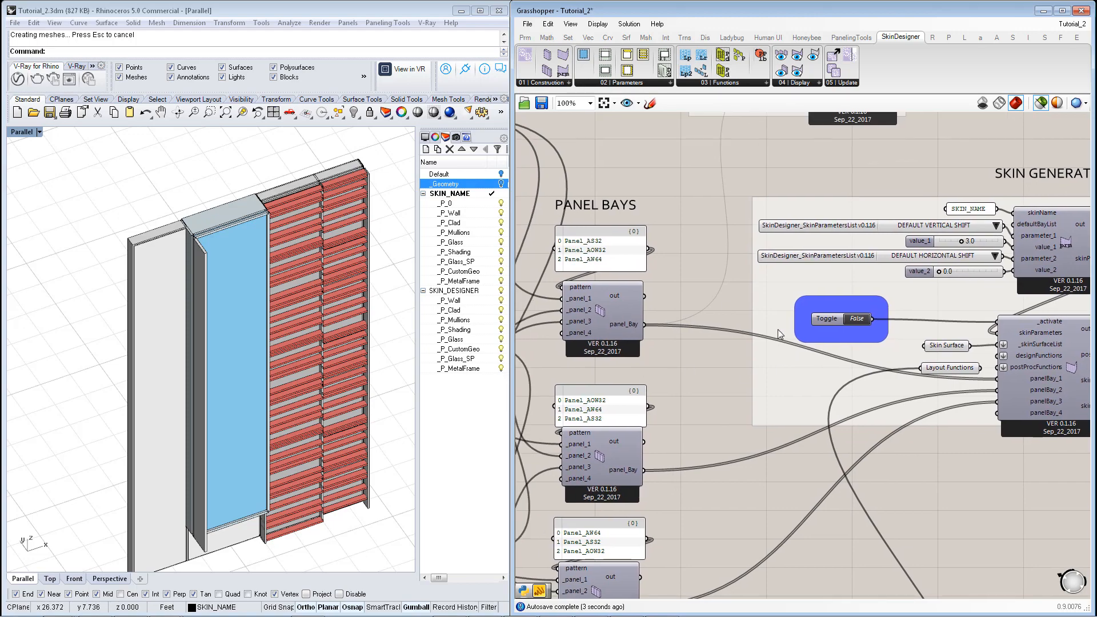
pyautogui.moveTo(778, 329); pyautogui.dragTo(788, 331, button='right')
pyautogui.scroll(-4, 722, 382)
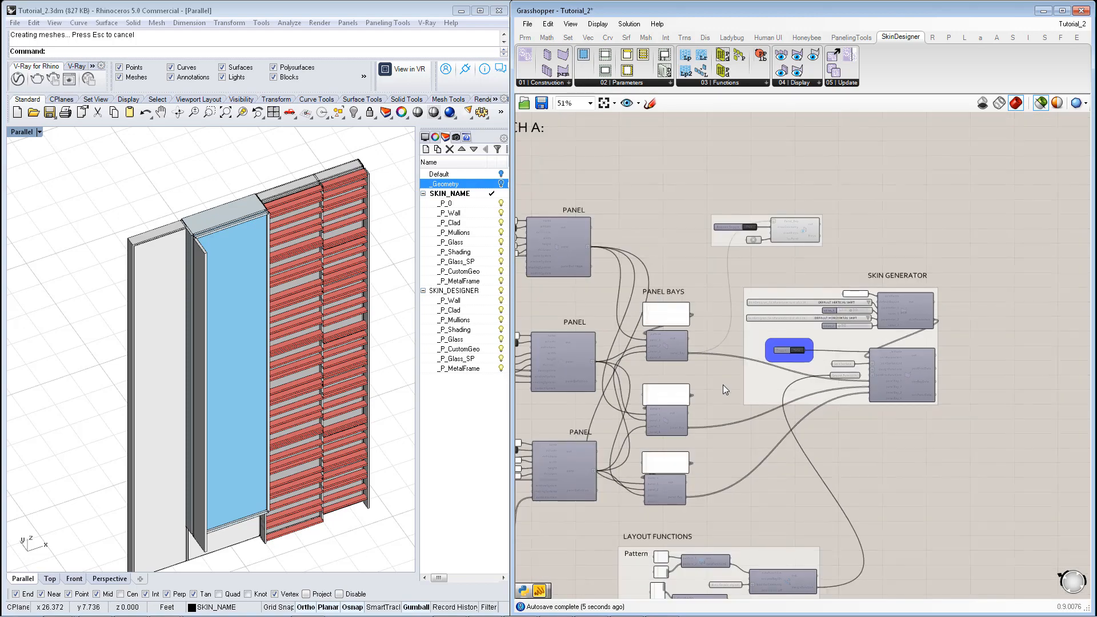
pyautogui.scroll(-5, 295, 335)
pyautogui.moveTo(757, 367); pyautogui.dragTo(763, 331, button='right')
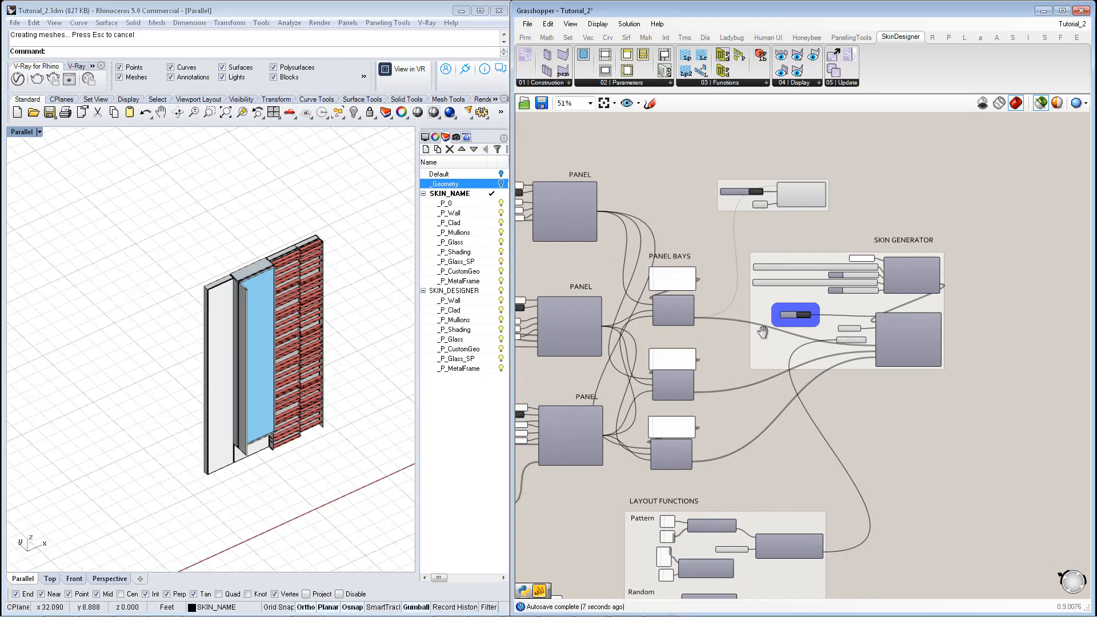
pyautogui.scroll(3, 812, 328)
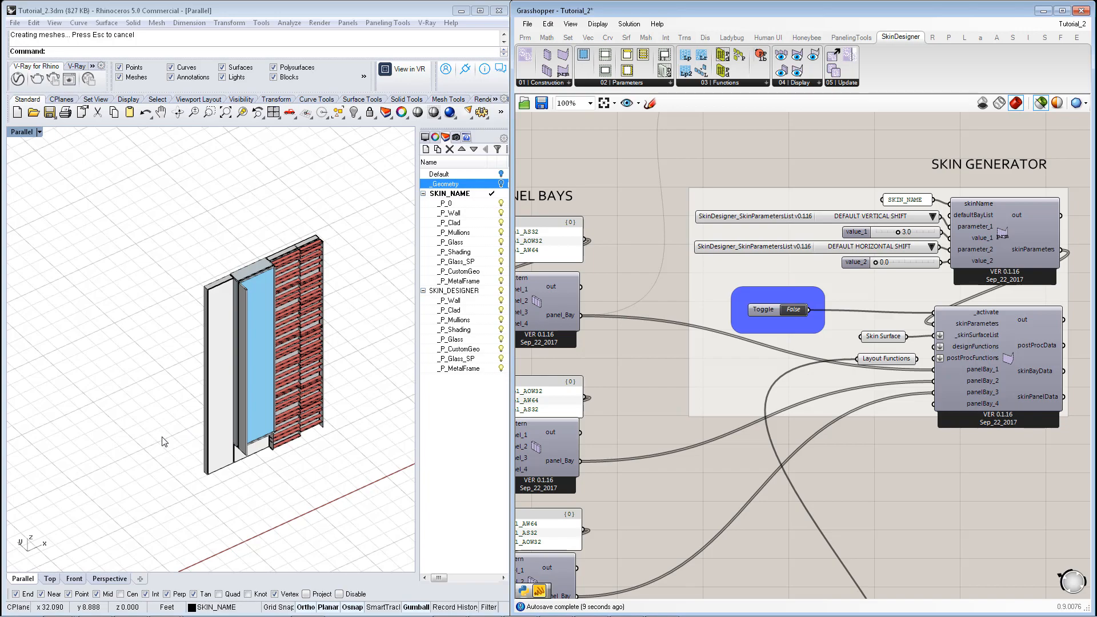
pyautogui.scroll(-4, 195, 492)
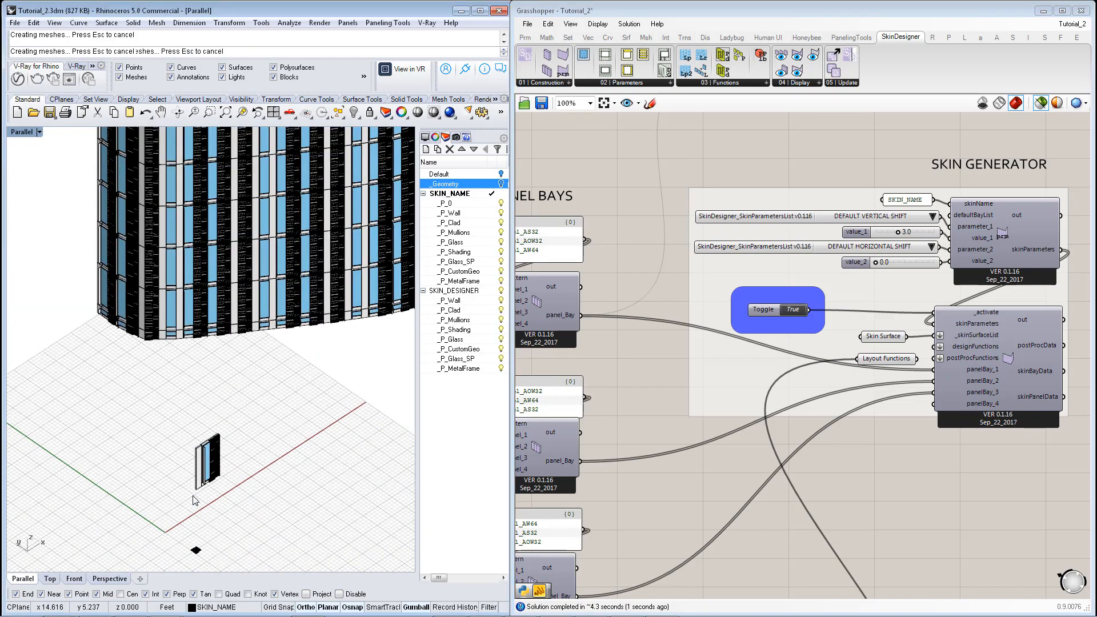
pyautogui.scroll(5, 266, 353)
pyautogui.scroll(-8, 265, 349)
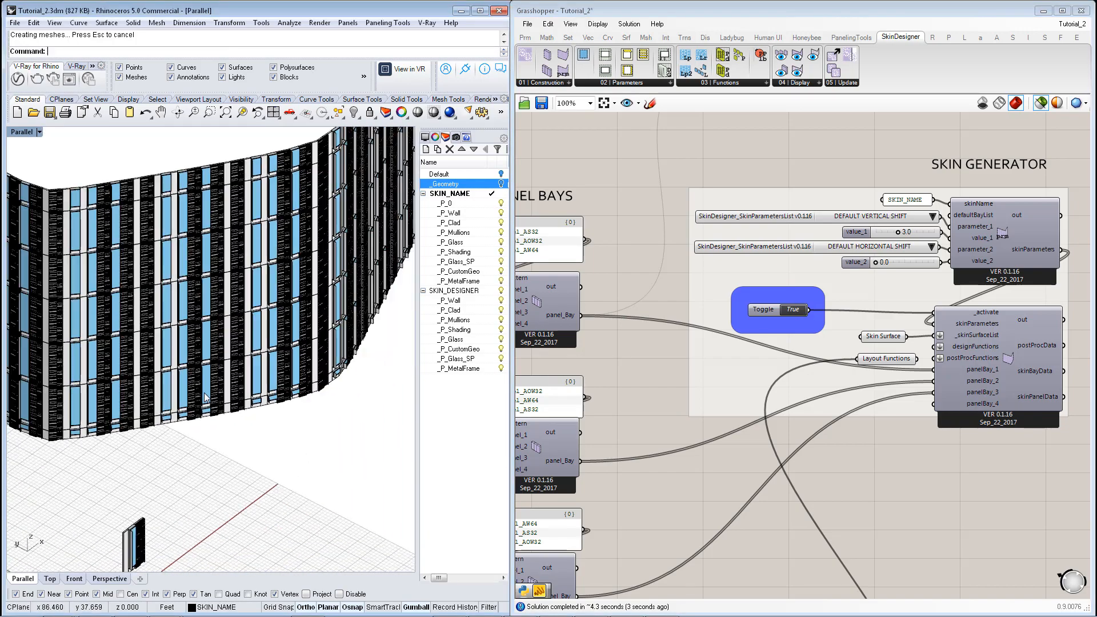
# Examine the generated facade from several angles and distances, checking how the three panel bays repeat along the curved surface.
pyautogui.moveTo(249, 375); pyautogui.dragTo(296, 378, button='right')
pyautogui.scroll(8, 296, 377)
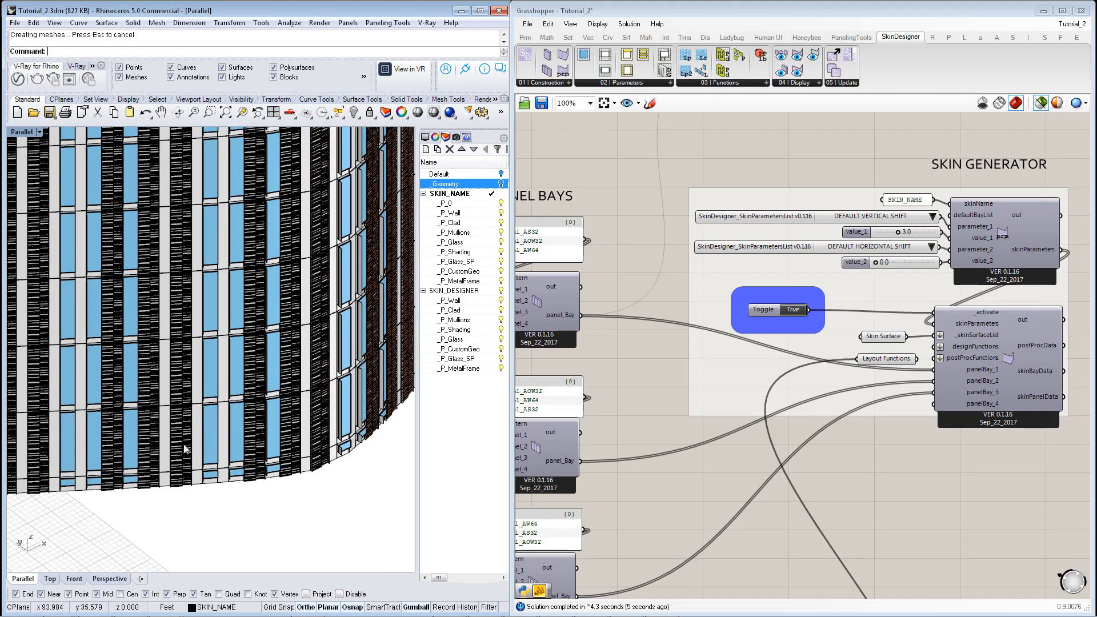
pyautogui.scroll(-4, 184, 451)
pyautogui.scroll(2, 160, 456)
pyautogui.moveTo(163, 462); pyautogui.dragTo(36, 501, button='right')
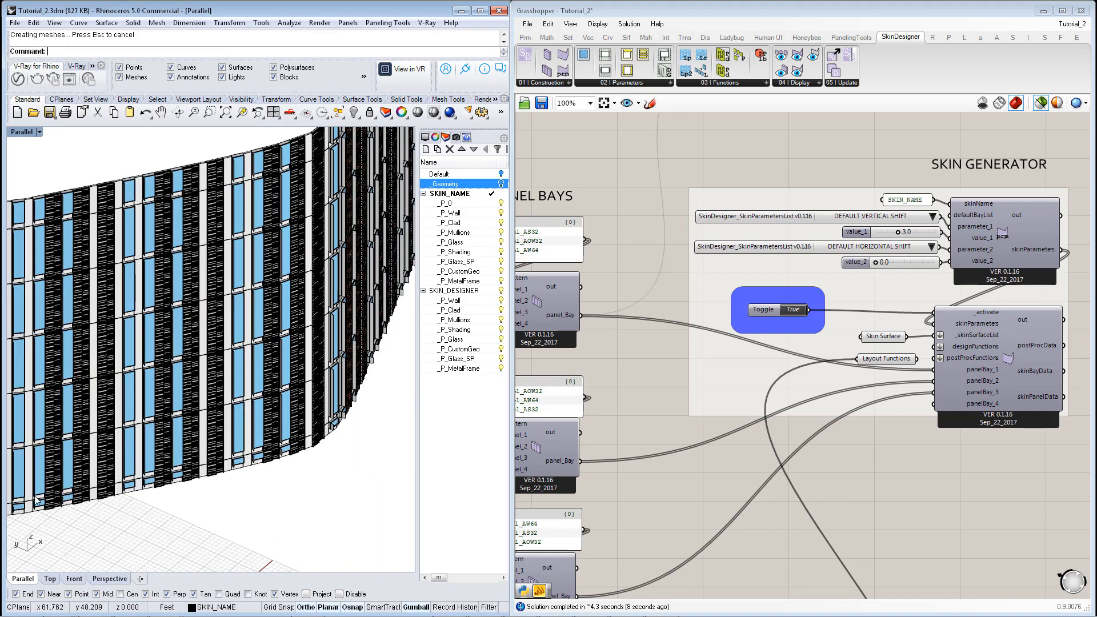
pyautogui.moveTo(245, 460); pyautogui.dragTo(152, 411, button='right')
pyautogui.scroll(4, 84, 467)
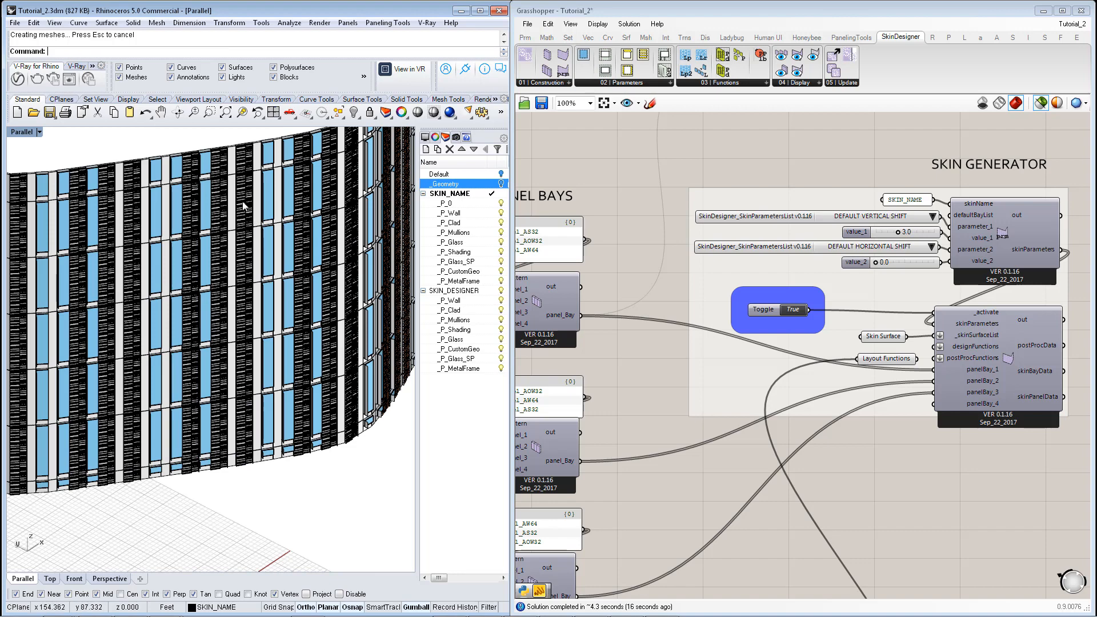
pyautogui.moveTo(280, 449); pyautogui.dragTo(266, 447, button='right')
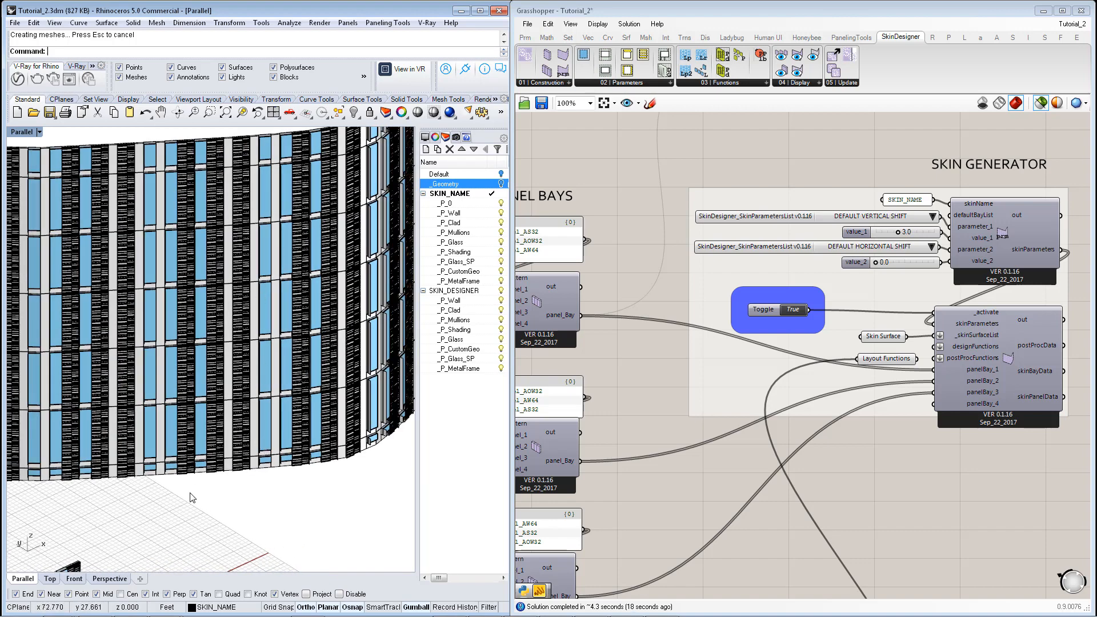
pyautogui.scroll(3, 193, 498)
pyautogui.scroll(2, 203, 461)
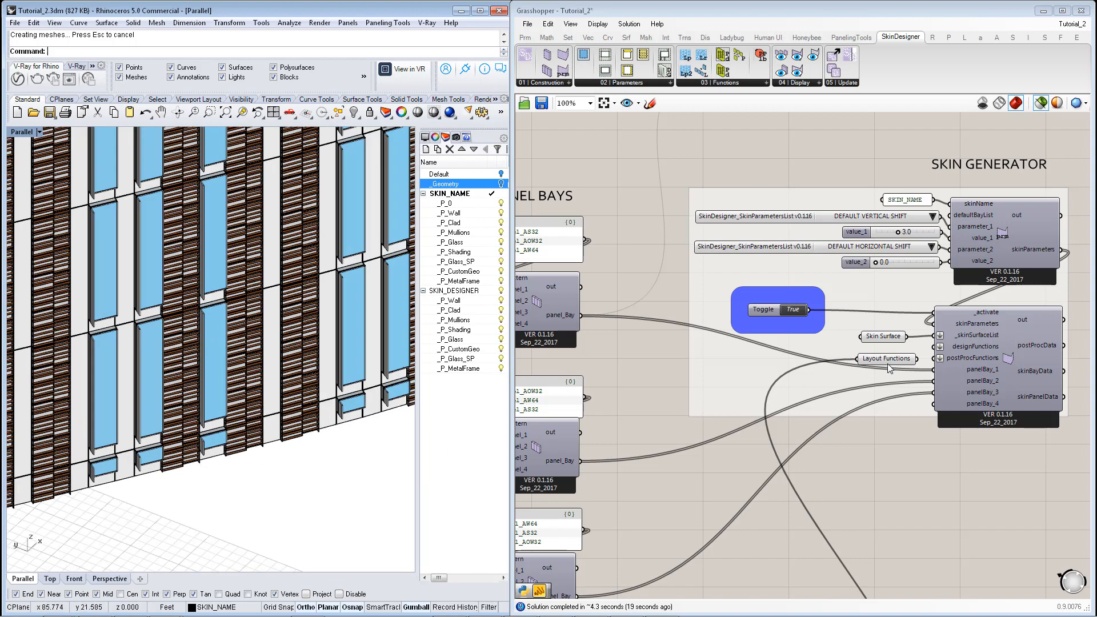
pyautogui.scroll(3, 892, 243)
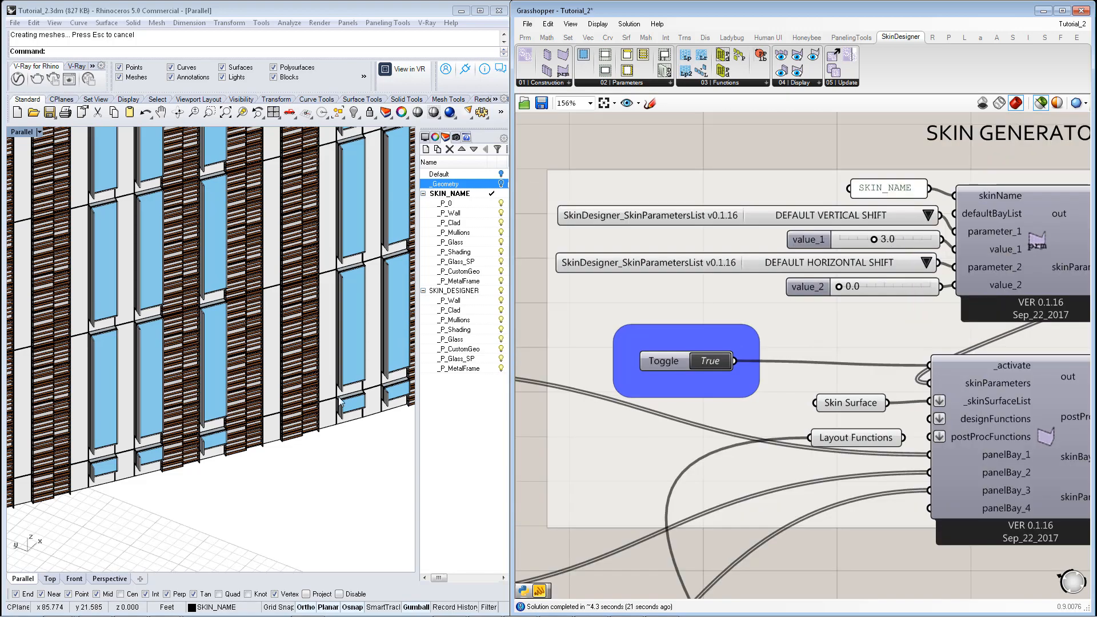
pyautogui.scroll(-5, 222, 480)
pyautogui.scroll(4, 212, 240)
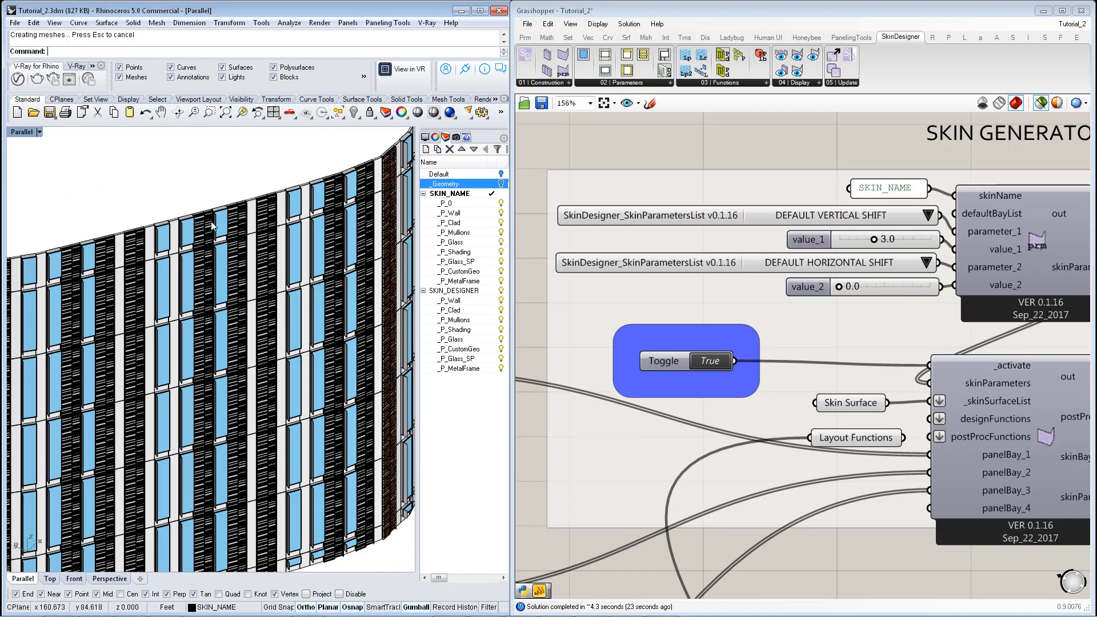
pyautogui.scroll(-4, 257, 235)
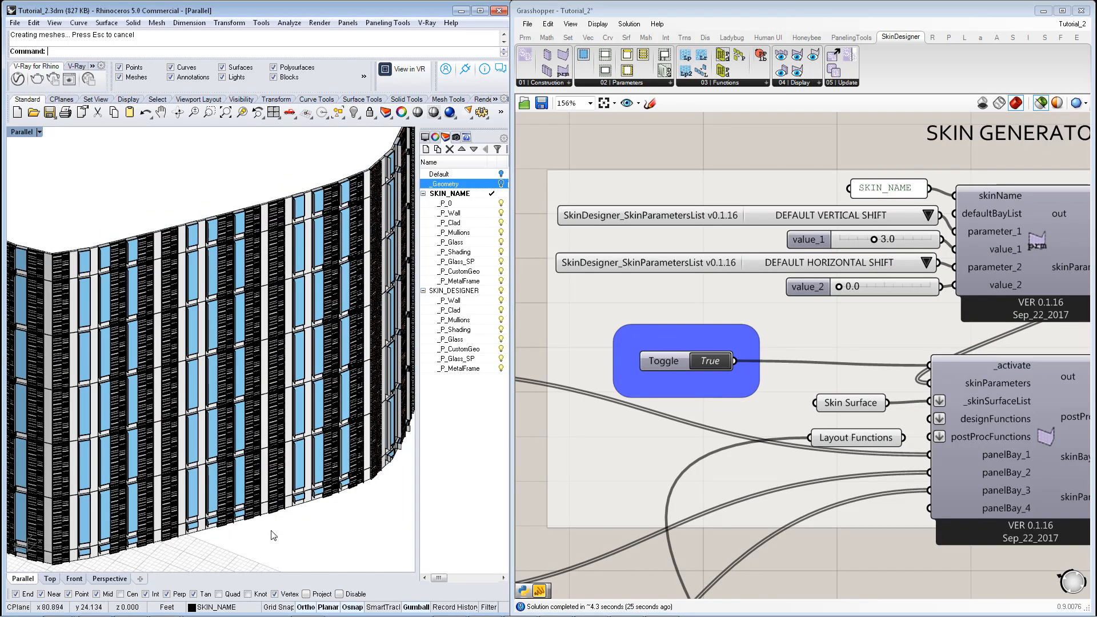
pyautogui.scroll(4, 252, 542)
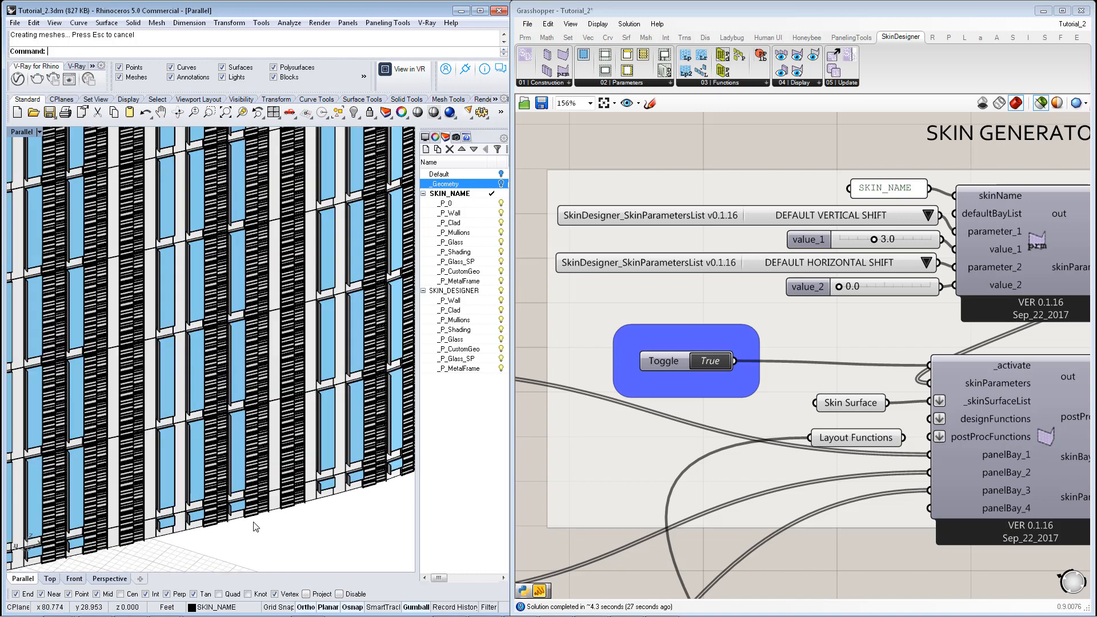
# Pick a shading panel, an adjoining wall panel and a window panel on the facade to inspect their separate blocks, leaving nothing selected.
pyautogui.scroll(-2, 271, 437)
pyautogui.click(280, 394)
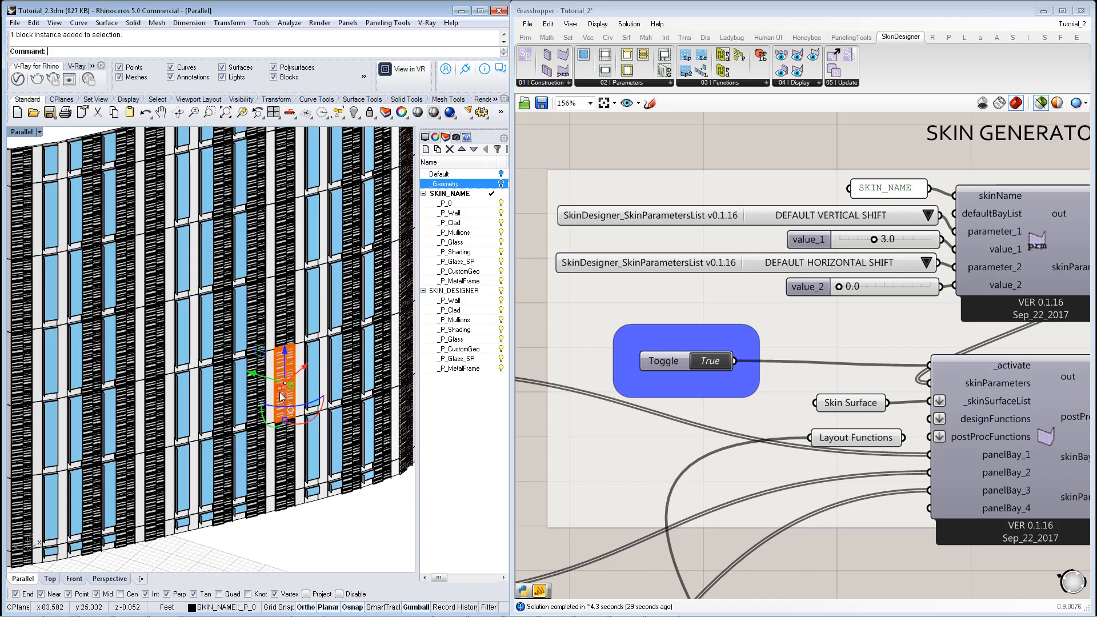
pyautogui.scroll(2, 308, 418)
pyautogui.click(309, 355)
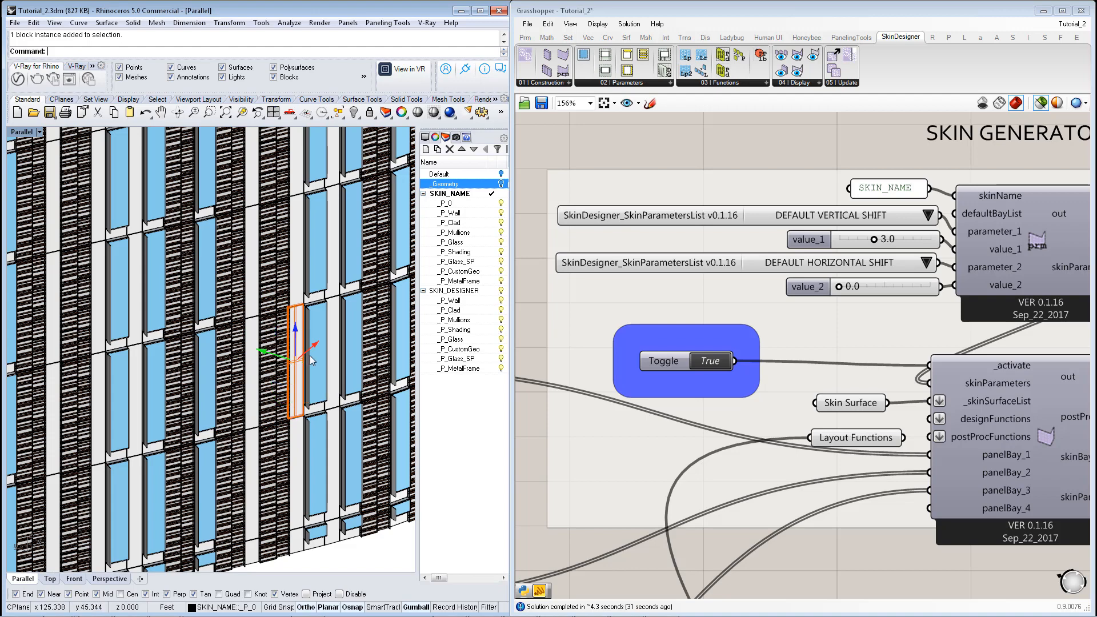
pyautogui.click(320, 412)
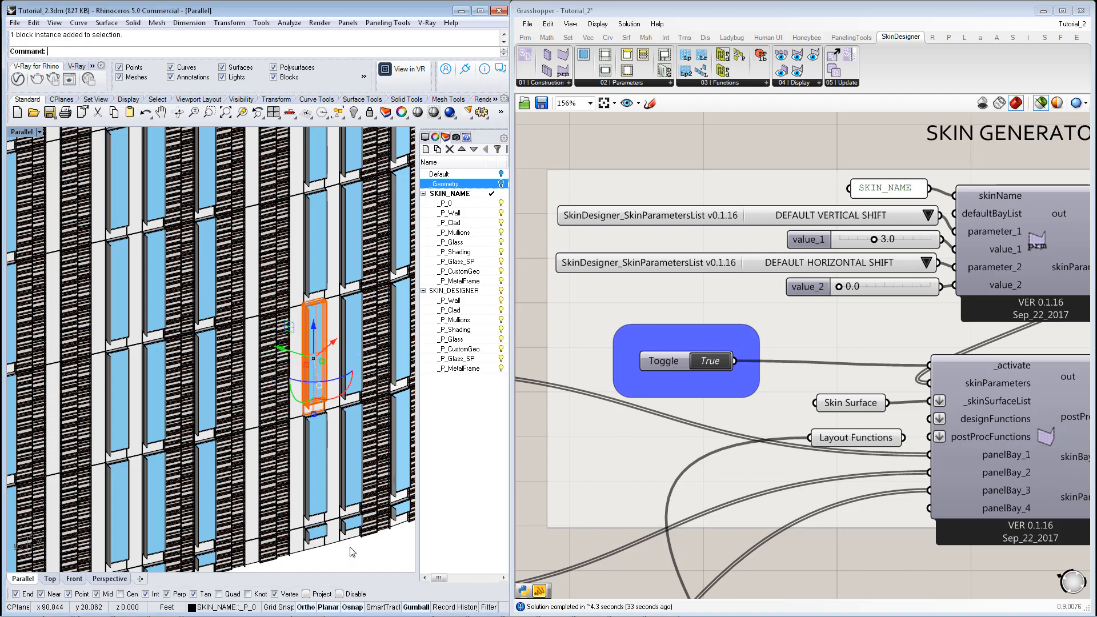
pyautogui.press('Escape')
# Connect the Layout Functions parameter to the skin generator's designFunctions input.
pyautogui.scroll(-8, 352, 552)
pyautogui.scroll(-5, 660, 498)
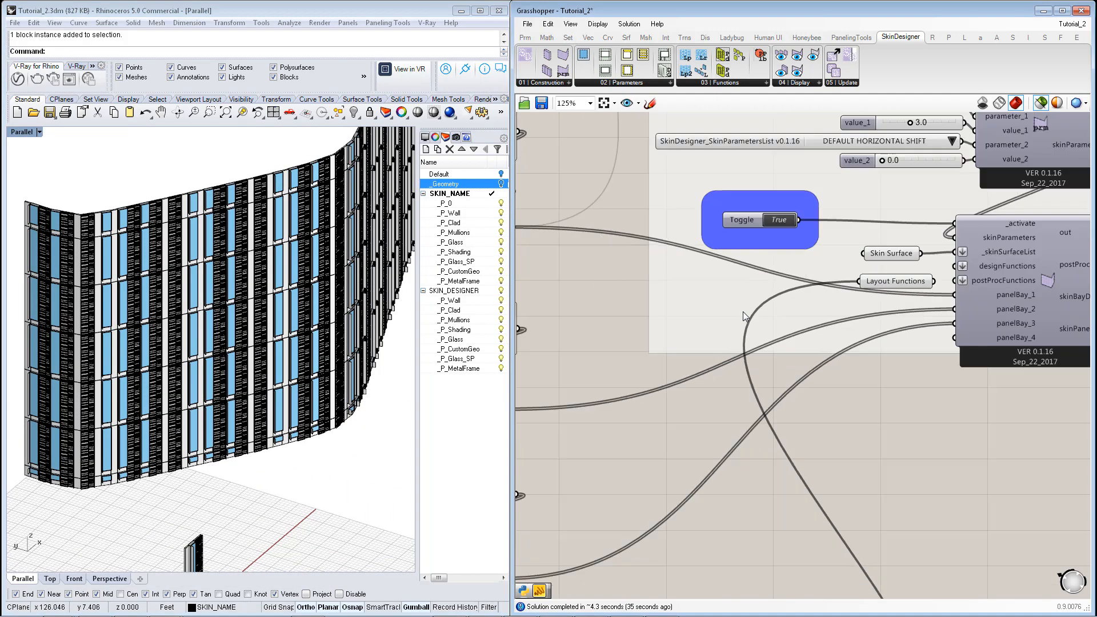
pyautogui.scroll(2, 760, 382)
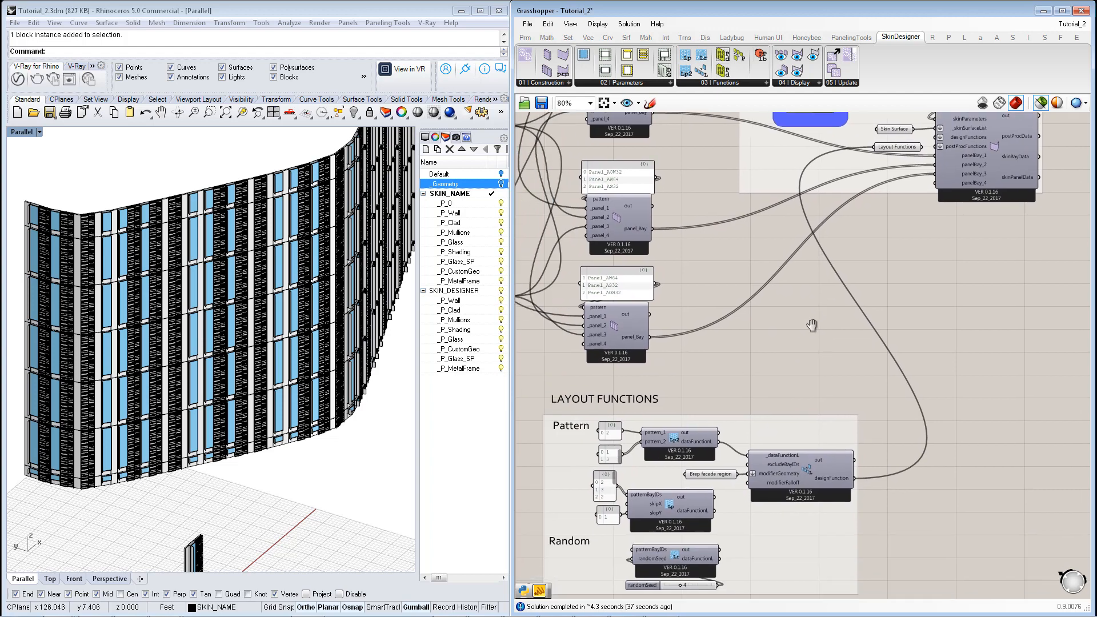
pyautogui.rightClick(781, 467)
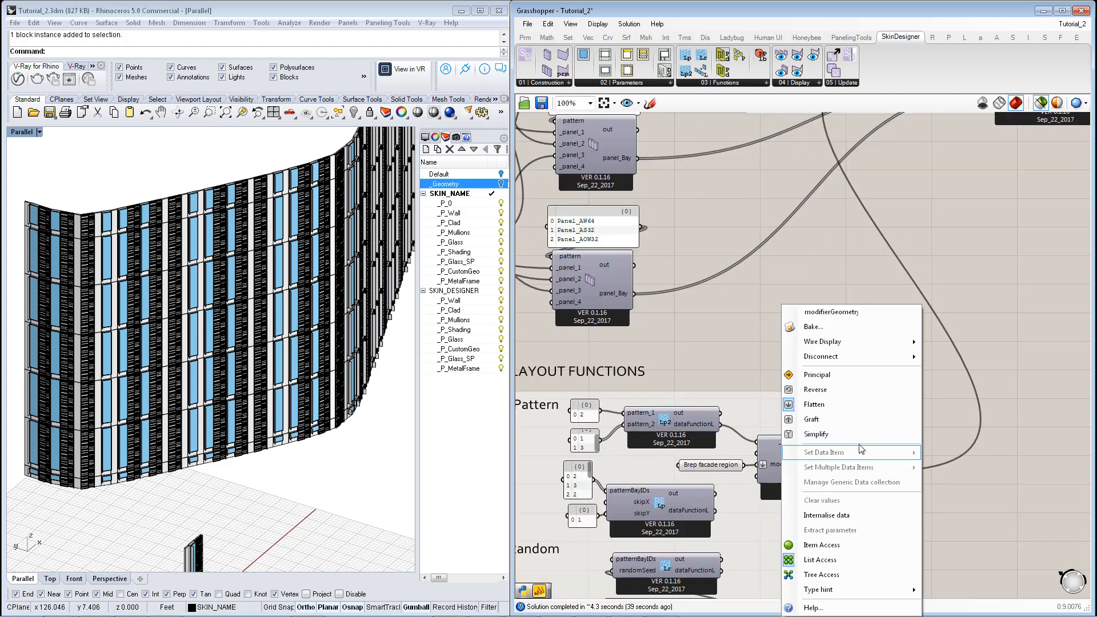
pyautogui.click(948, 395)
pyautogui.moveTo(948, 396); pyautogui.dragTo(773, 452, button='right')
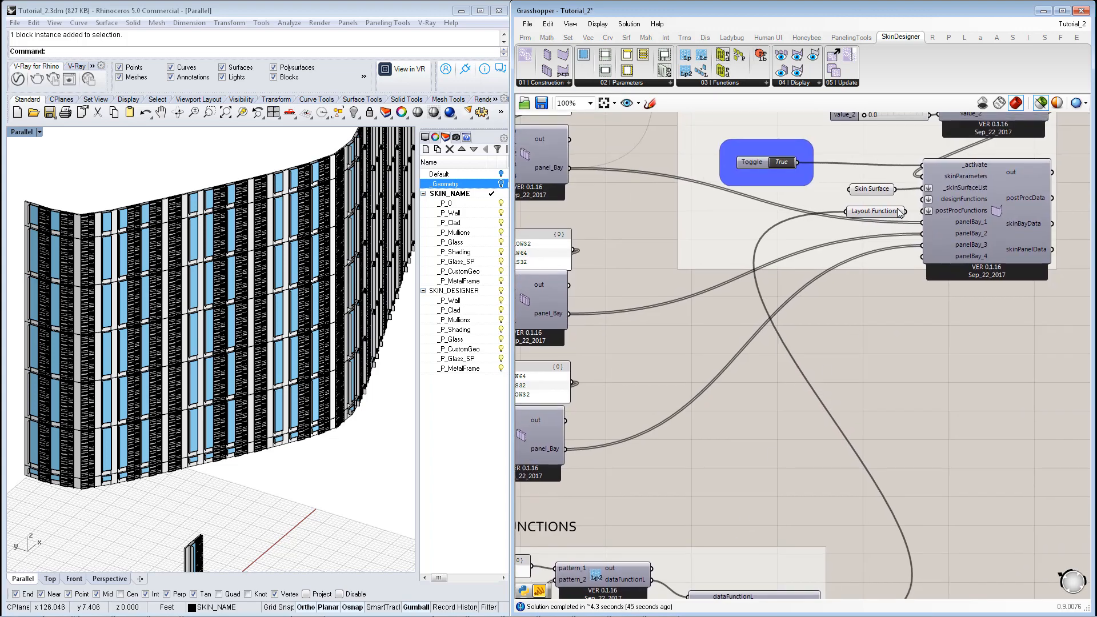
pyautogui.moveTo(908, 215); pyautogui.dragTo(918, 210)
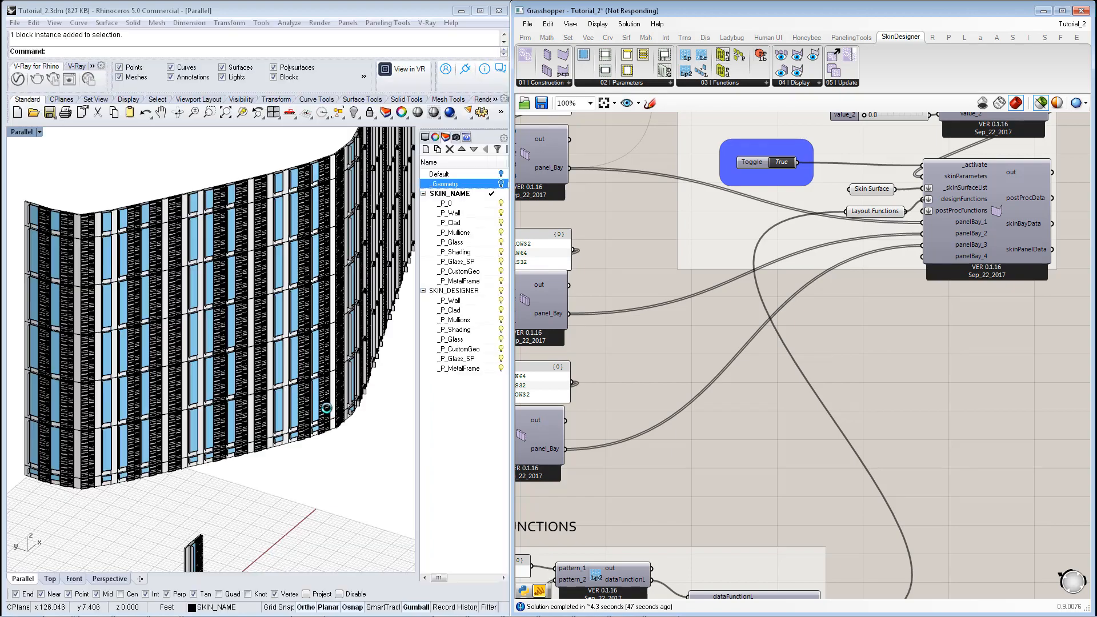
# Examine the pattern layout applied to the panel bays, from the whole curved facade down to individual rows.
pyautogui.moveTo(326, 408); pyautogui.dragTo(228, 360, button='right')
pyautogui.scroll(-6, 228, 360)
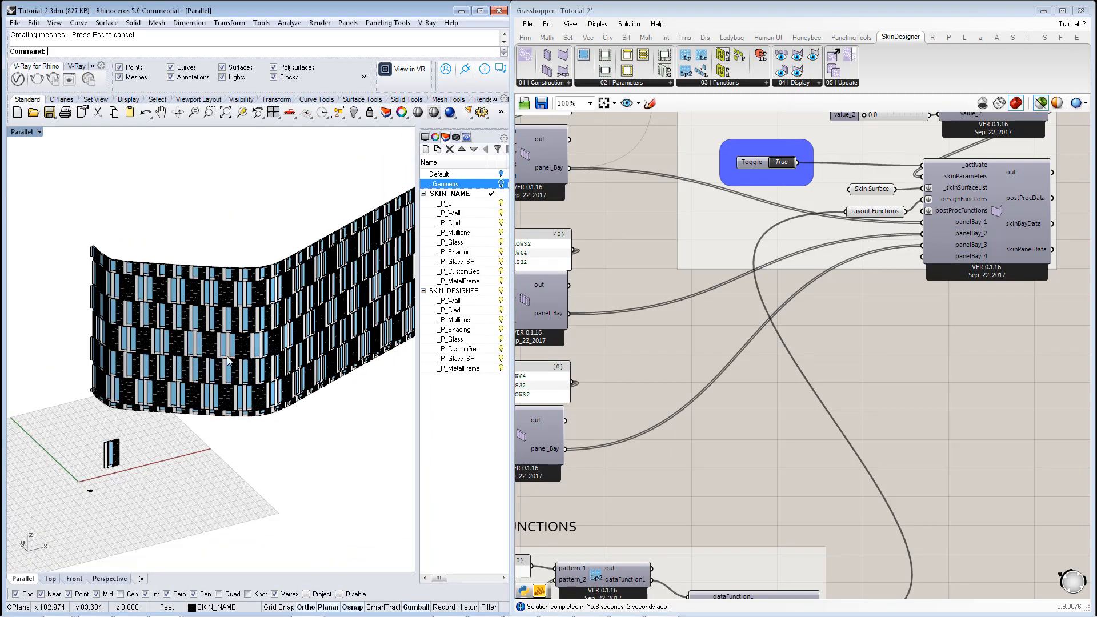
pyautogui.scroll(8, 228, 359)
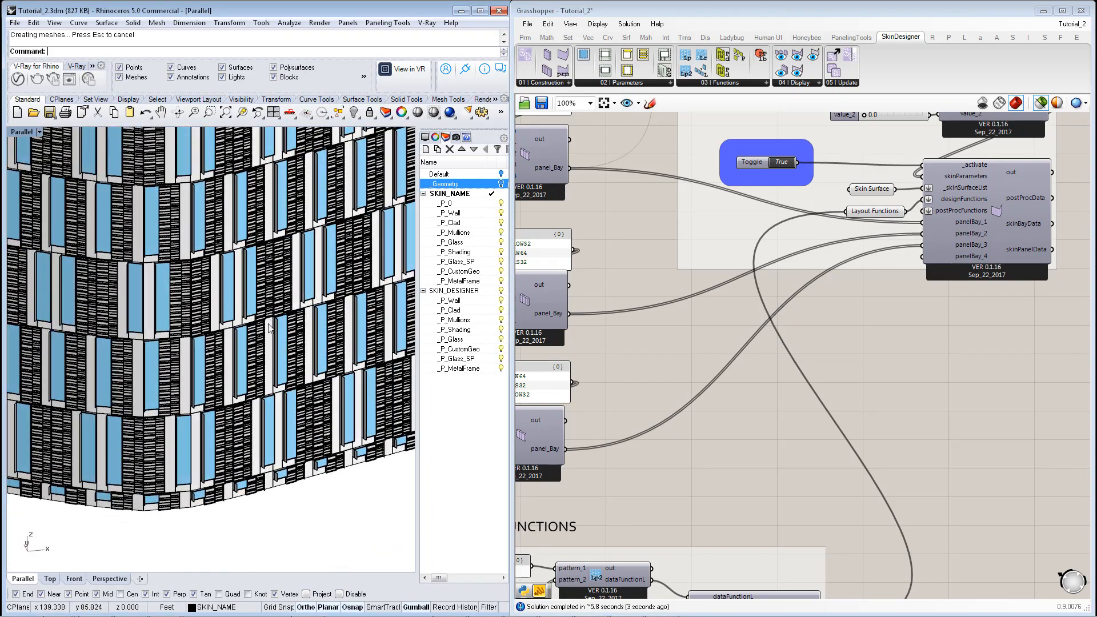
pyautogui.scroll(5, 268, 328)
pyautogui.scroll(3, 179, 347)
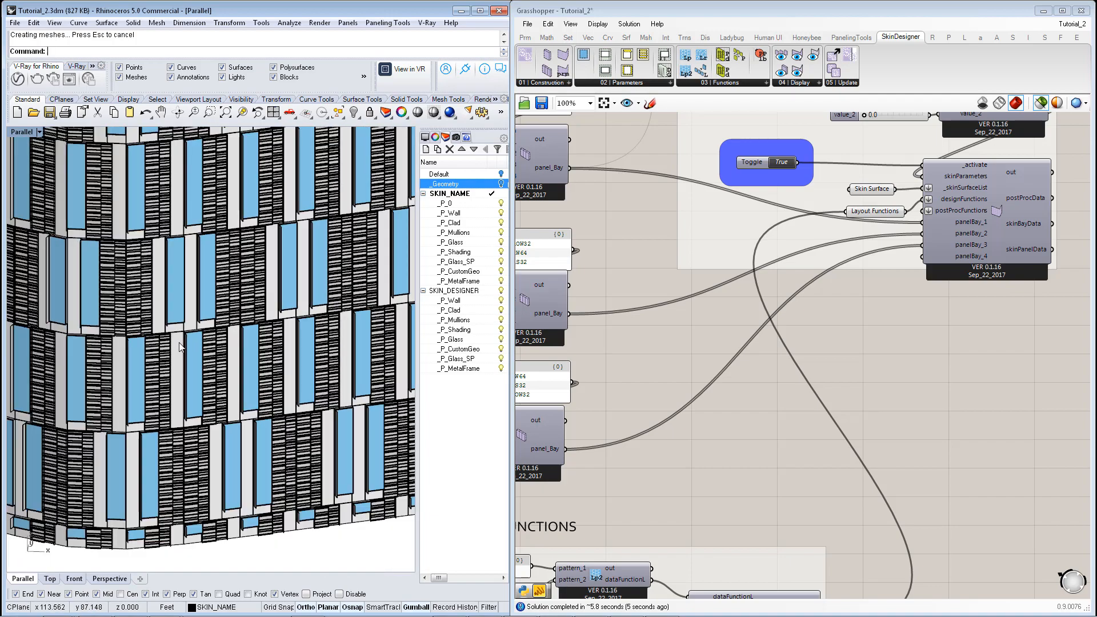
pyautogui.scroll(-2, 179, 347)
# Enlarge the value panel feeding pattern_2 of the pattern layout function so that both of its entries fit.
pyautogui.moveTo(538, 567); pyautogui.dragTo(797, 338, button='right')
pyautogui.scroll(2, 796, 340)
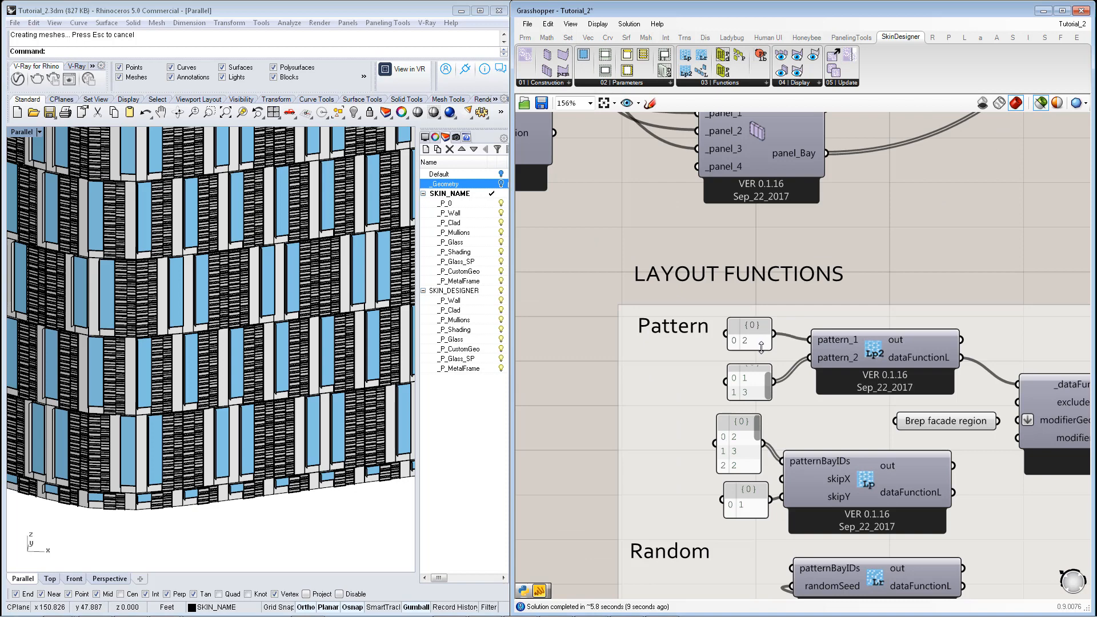
pyautogui.moveTo(732, 408); pyautogui.dragTo(639, 290, button='right')
pyautogui.moveTo(662, 279); pyautogui.dragTo(667, 287)
# Replace the pattern source by connecting the random layout function's dataFunctionL output to the design function's _dataFunctionL input.
pyautogui.click(391, 324)
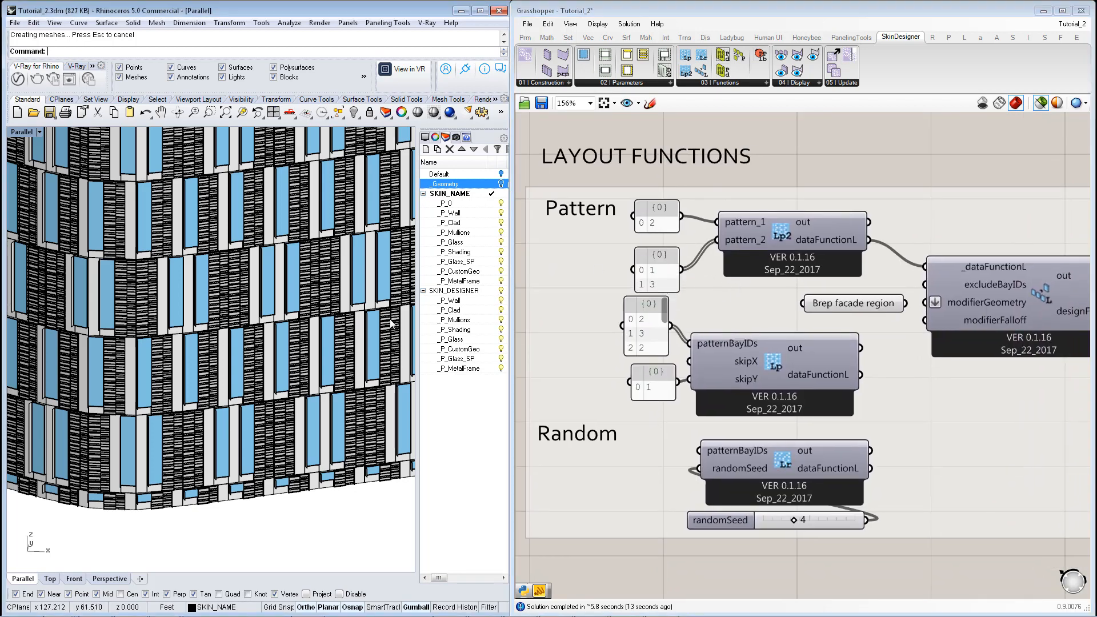
pyautogui.moveTo(795, 336); pyautogui.dragTo(737, 364, button='right')
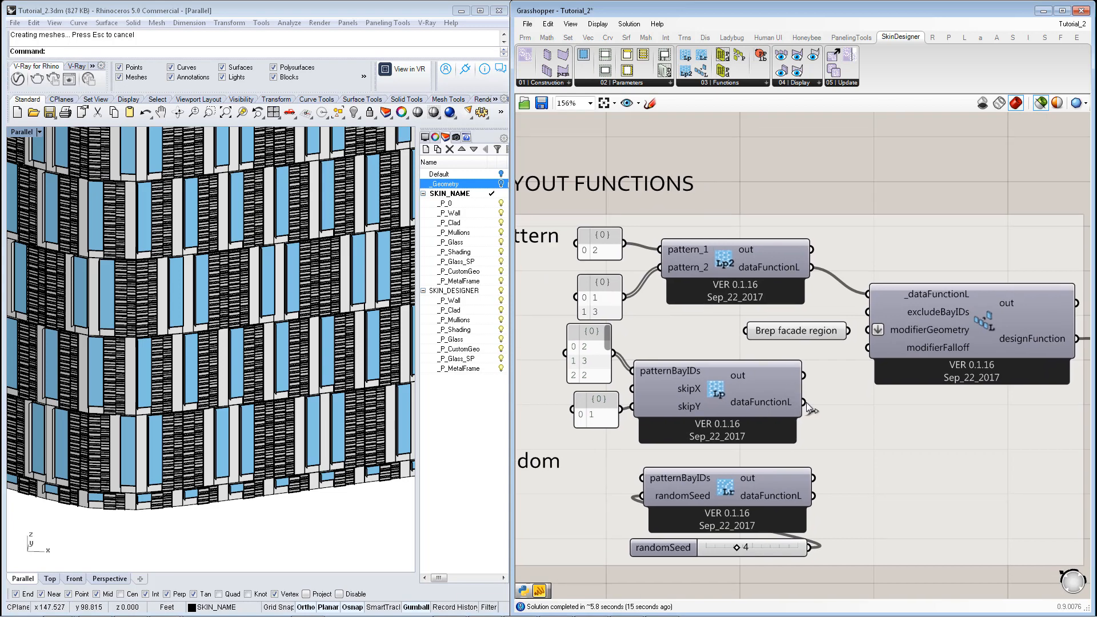
pyautogui.moveTo(814, 498); pyautogui.dragTo(872, 295)
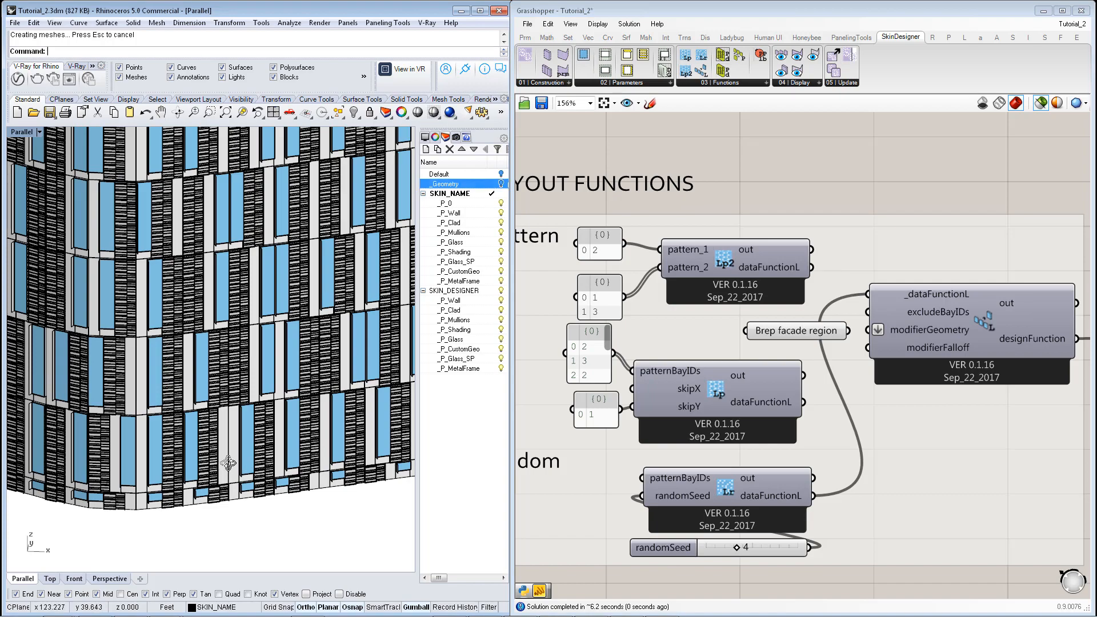
# Examine the randomly arranged panel bays up close, including the joints between rows, and across the whole facade.
pyautogui.moveTo(228, 462); pyautogui.dragTo(239, 408, button='right')
pyautogui.scroll(10, 288, 382)
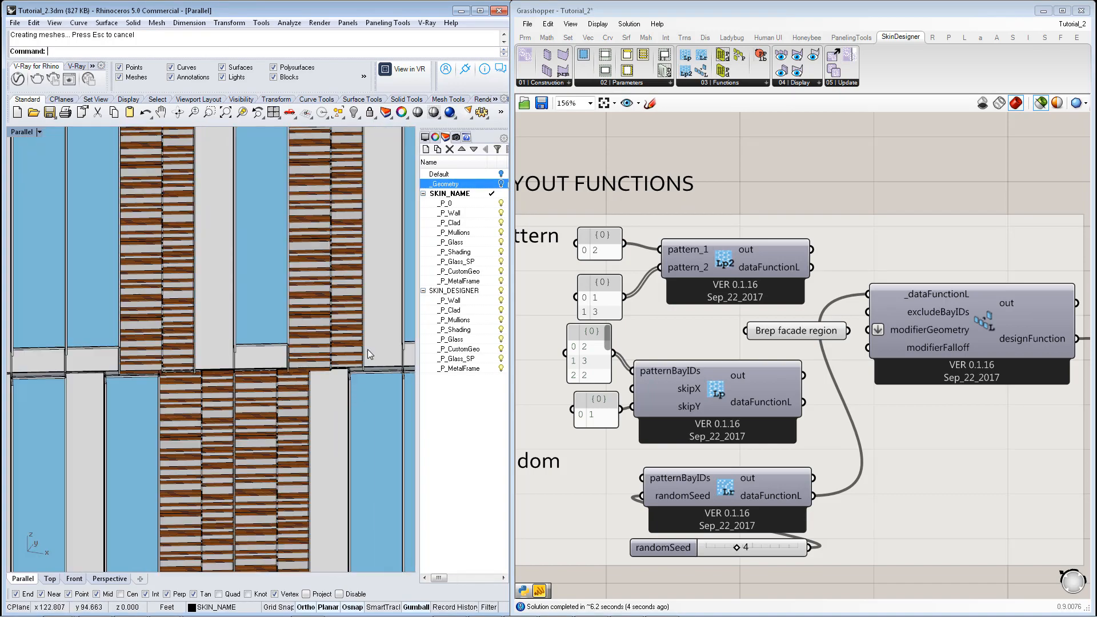
pyautogui.moveTo(368, 350); pyautogui.dragTo(269, 368, button='right')
pyautogui.scroll(4, 336, 390)
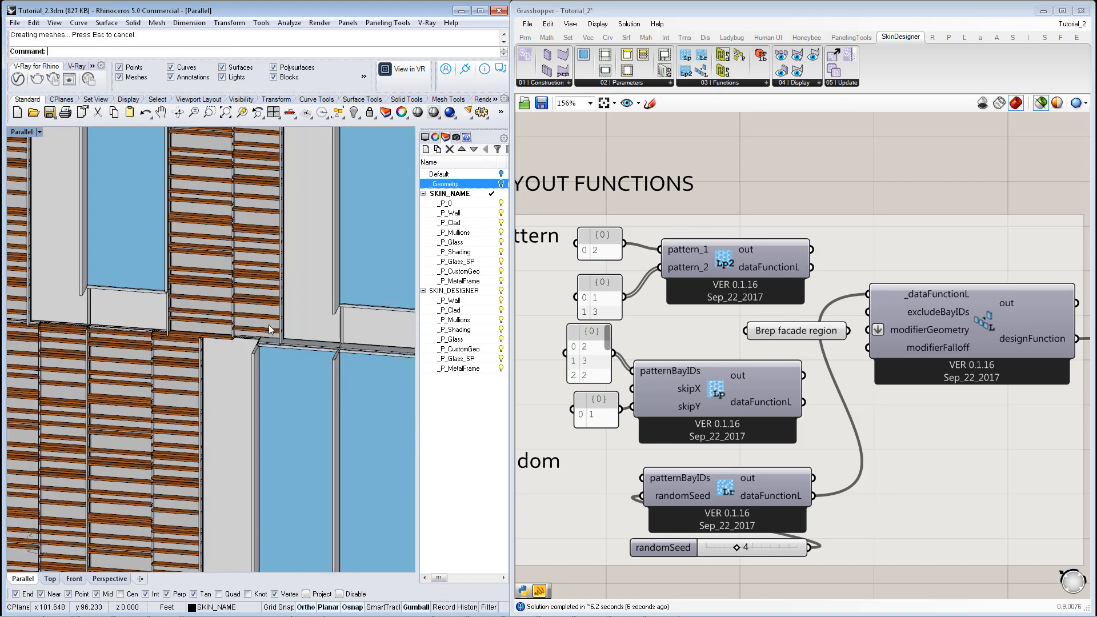
pyautogui.scroll(-5, 299, 325)
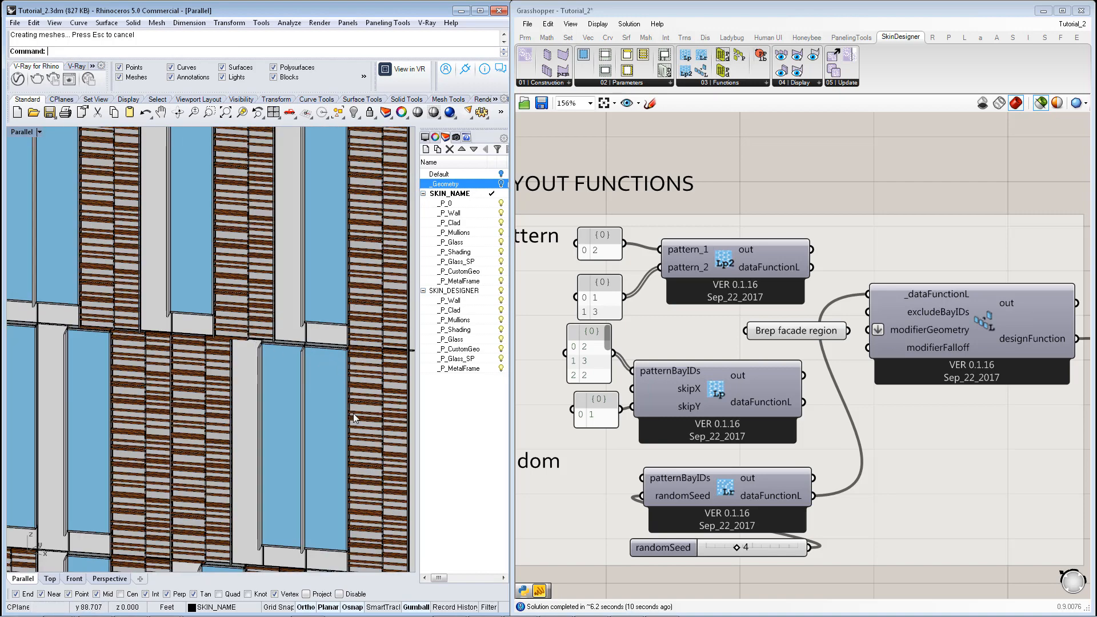
pyautogui.moveTo(353, 414); pyautogui.dragTo(366, 423, button='right')
pyautogui.scroll(-1, 361, 332)
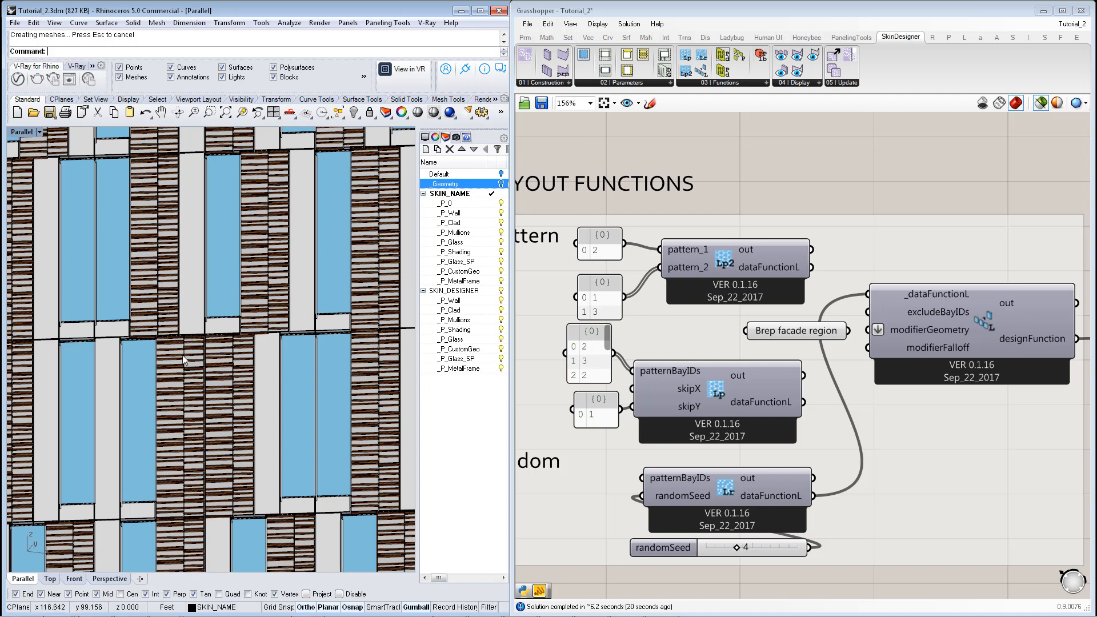
pyautogui.moveTo(327, 264); pyautogui.dragTo(358, 334, button='right')
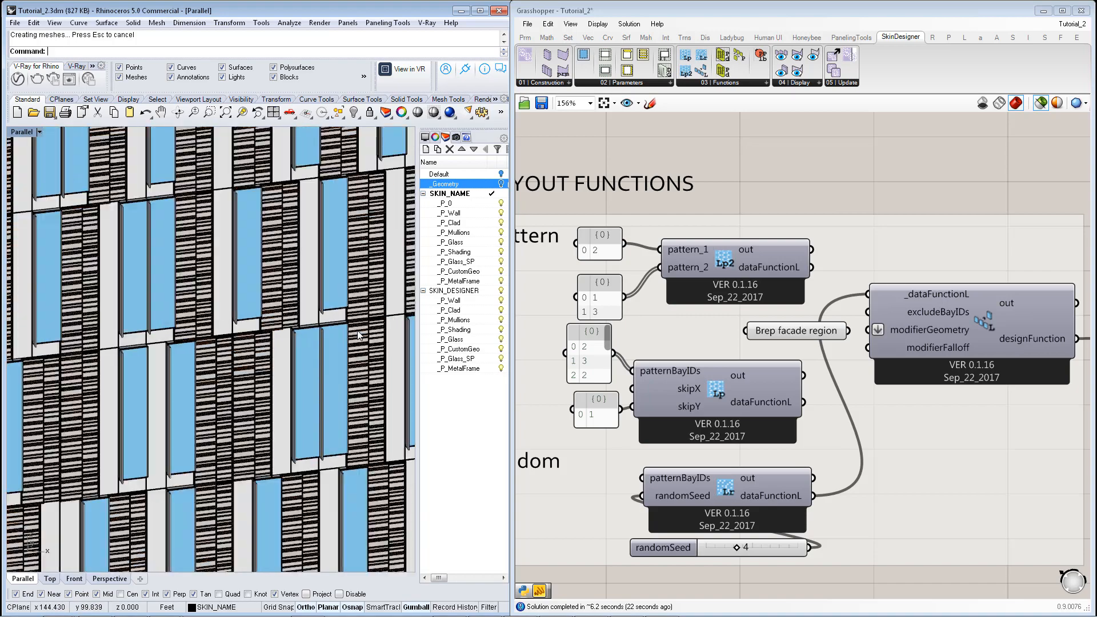
pyautogui.scroll(5, 287, 366)
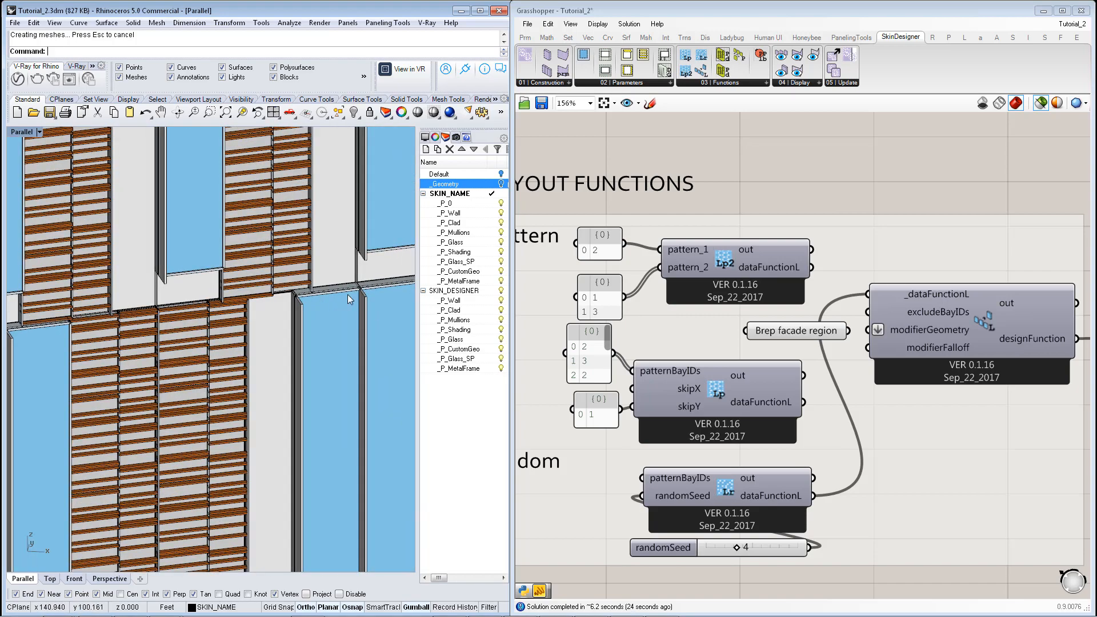
pyautogui.scroll(-5, 214, 296)
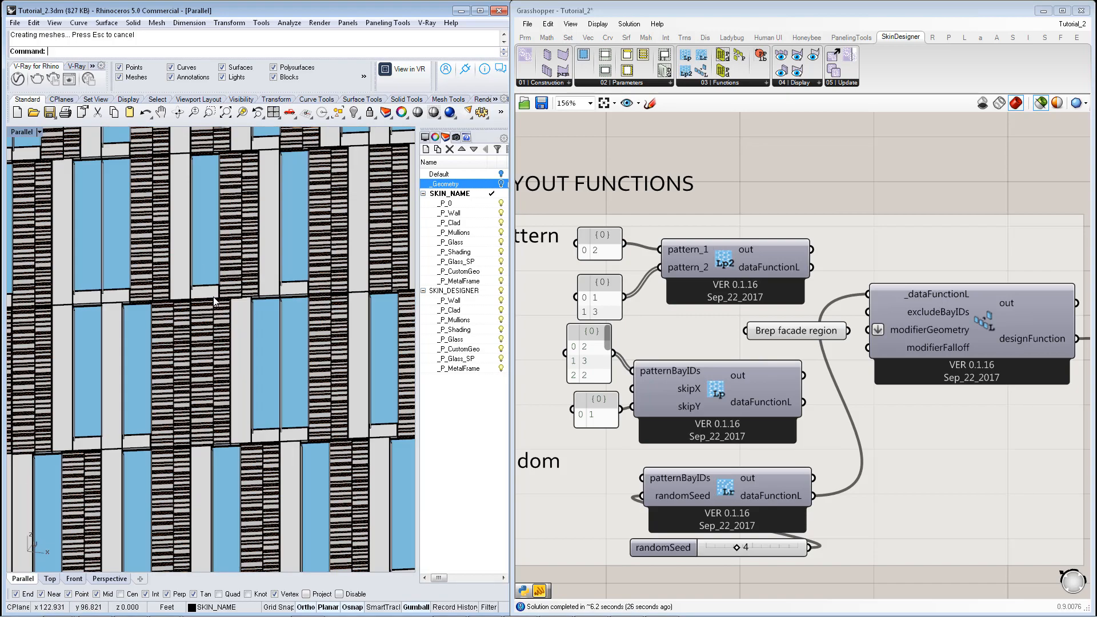
pyautogui.scroll(-5, 164, 377)
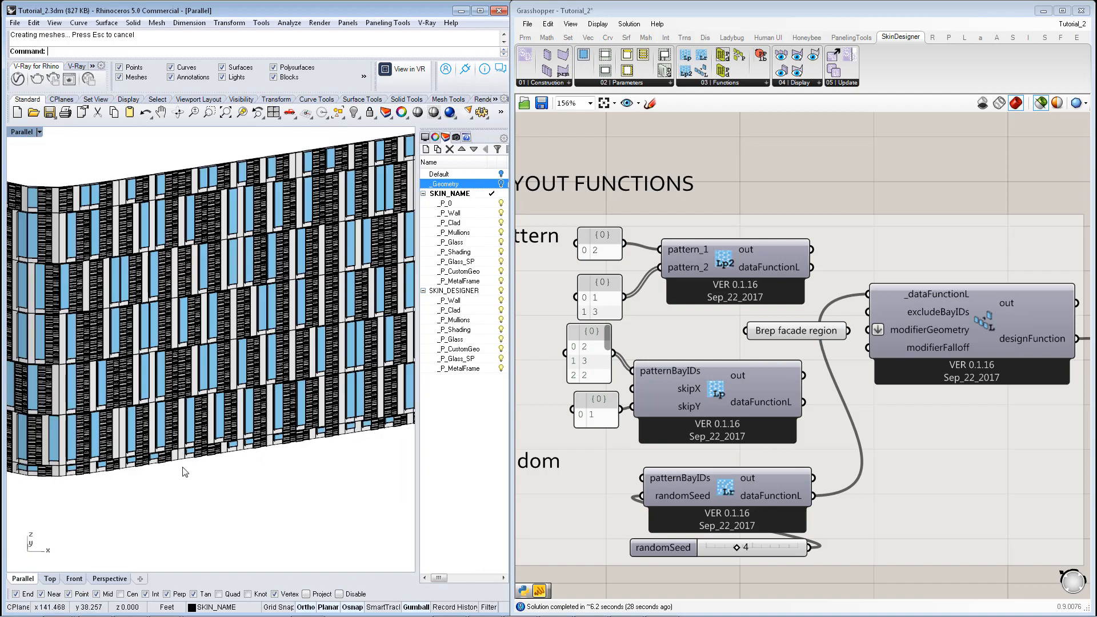
pyautogui.moveTo(220, 443); pyautogui.dragTo(221, 443, button='right')
# Connect the Brep facade region parameter to the design function's modifierGeometry input and inspect the affected facade area.
pyautogui.moveTo(782, 464); pyautogui.dragTo(769, 384, button='right')
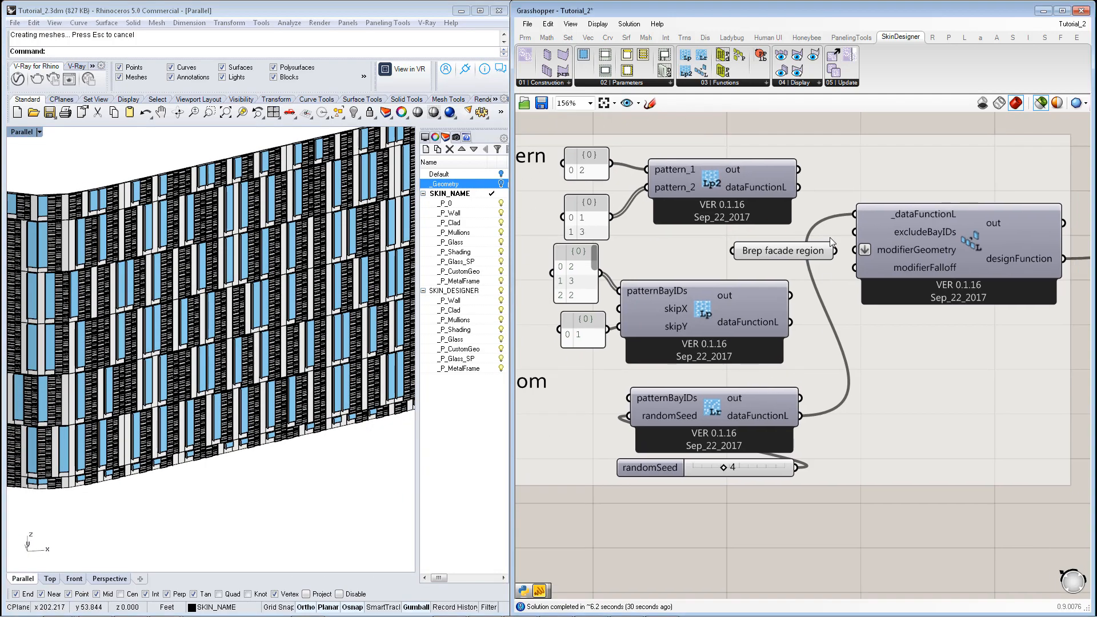
pyautogui.moveTo(838, 256); pyautogui.dragTo(852, 256)
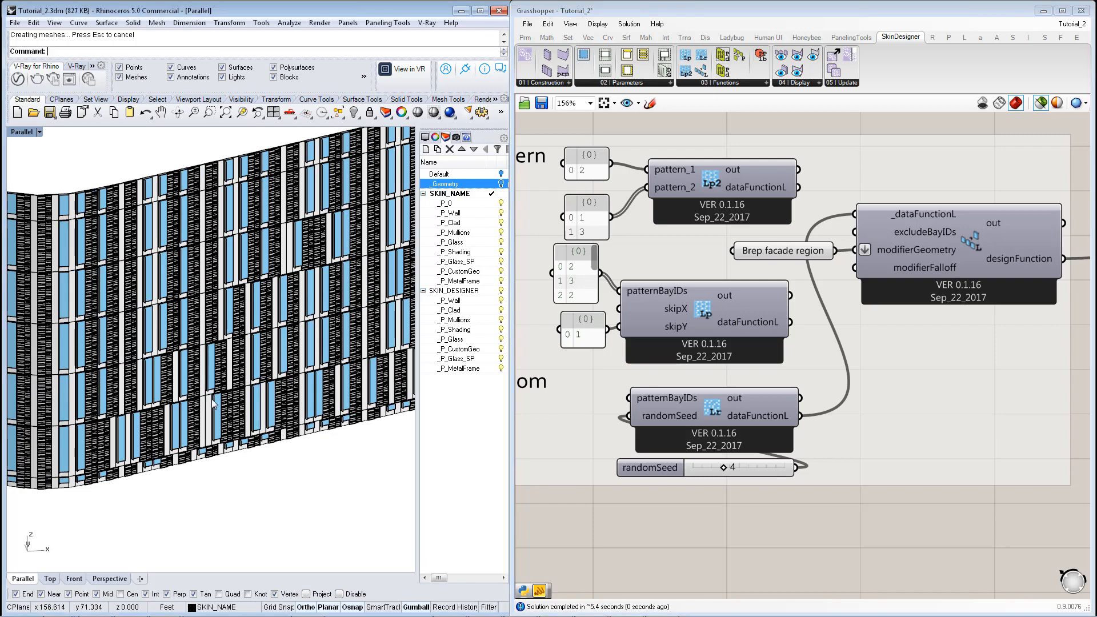
pyautogui.moveTo(188, 427)
pyautogui.mouseDown(button='right')
pyautogui.moveTo(226, 424)
pyautogui.moveTo(205, 431)
pyautogui.mouseUp(button='right')
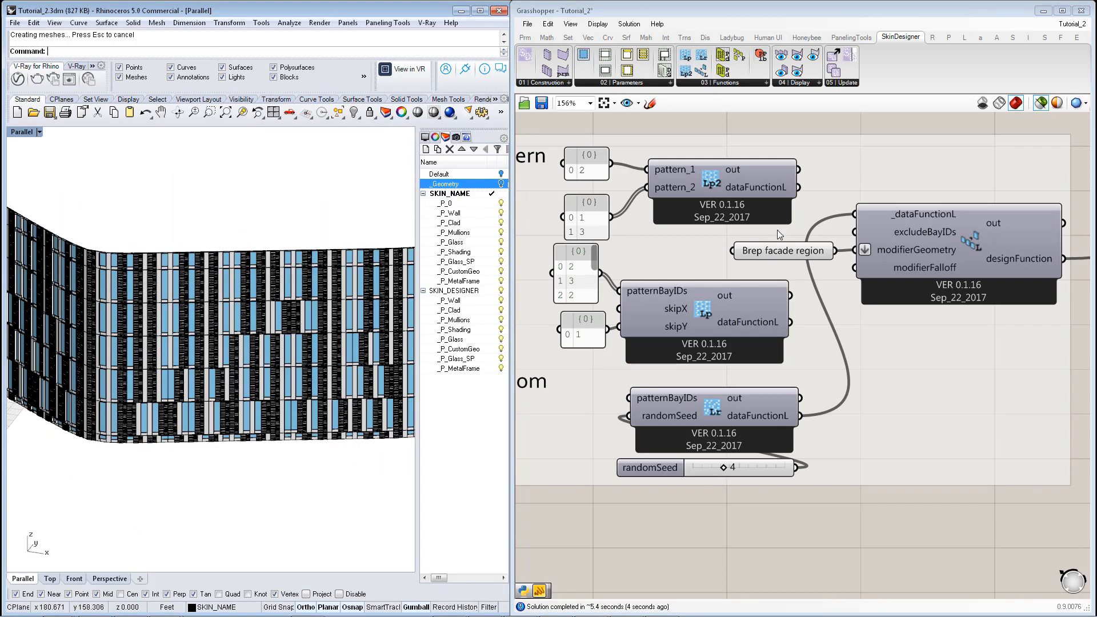
# Highlight the Brep facade region in the viewport and examine the random bay layout inside and outside it from several angles.
pyautogui.click(798, 254)
pyautogui.moveTo(375, 360); pyautogui.dragTo(287, 370, button='right')
pyautogui.scroll(4, 109, 444)
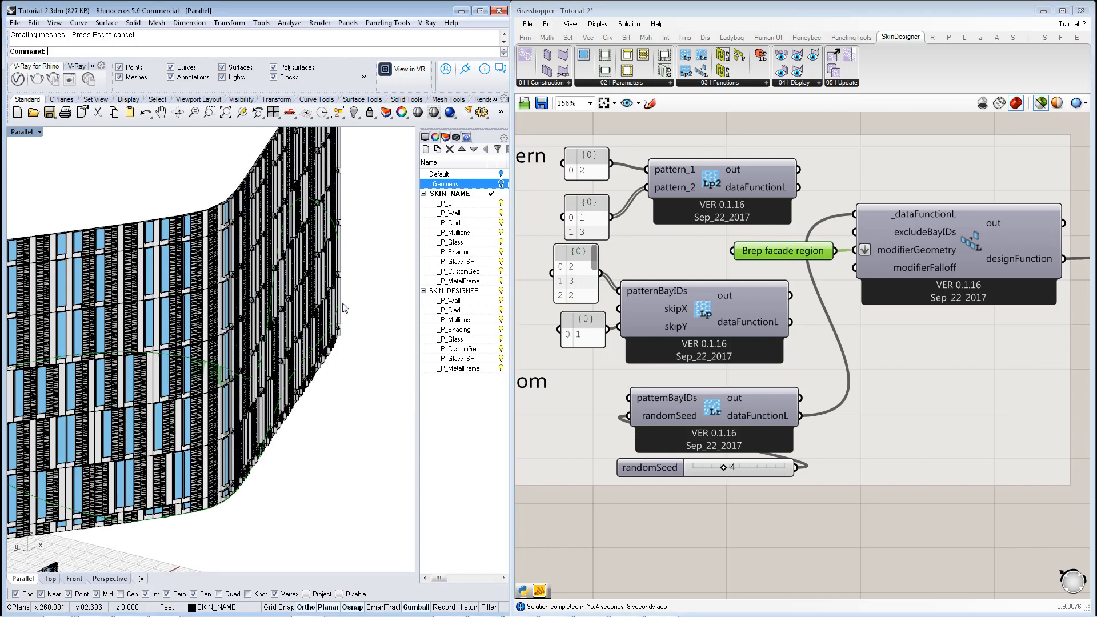
pyautogui.moveTo(346, 308); pyautogui.dragTo(278, 470, button='right')
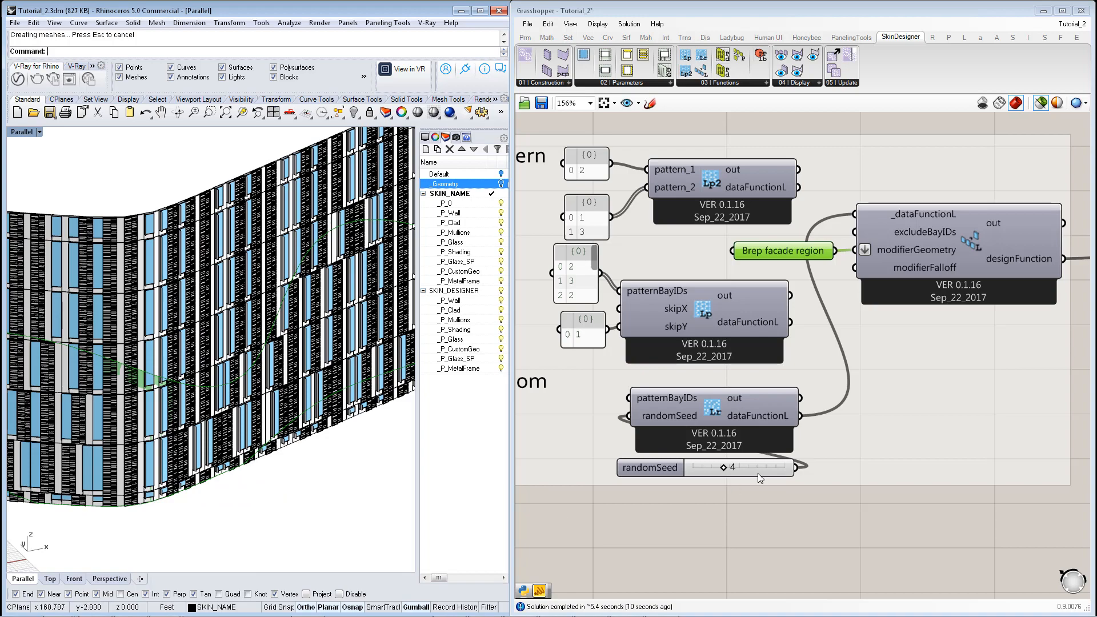
pyautogui.click(706, 527)
pyautogui.moveTo(175, 416); pyautogui.dragTo(297, 405, button='right')
pyautogui.scroll(-2, 166, 407)
pyautogui.scroll(-2, 182, 418)
pyautogui.scroll(-2, 181, 418)
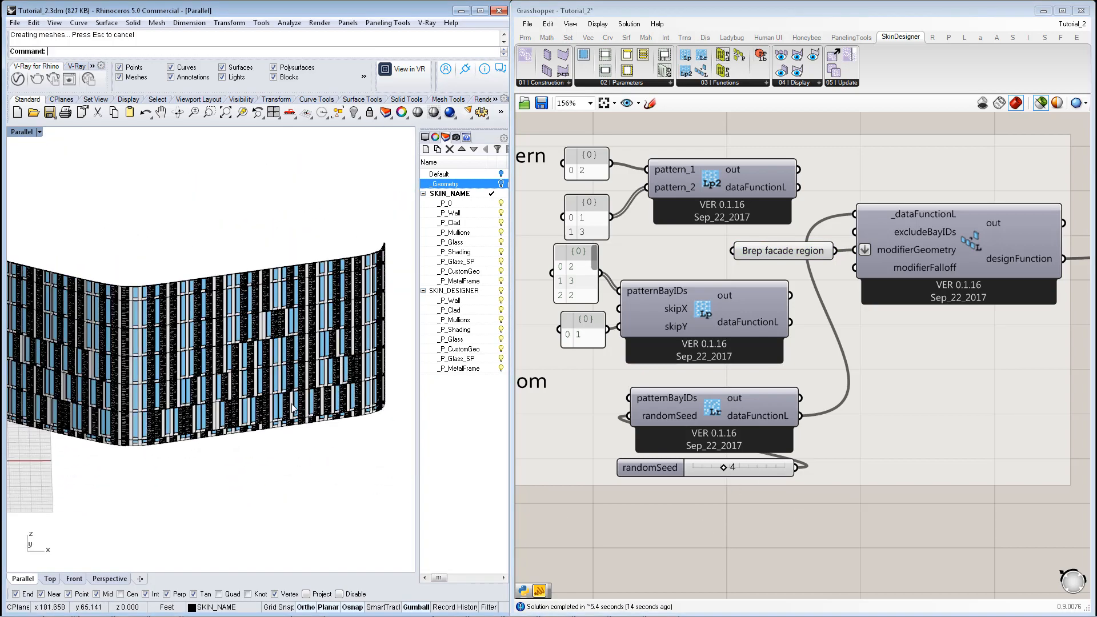
pyautogui.scroll(-4, 296, 404)
pyautogui.moveTo(152, 406); pyautogui.dragTo(243, 409, button='right')
pyautogui.scroll(4, 210, 407)
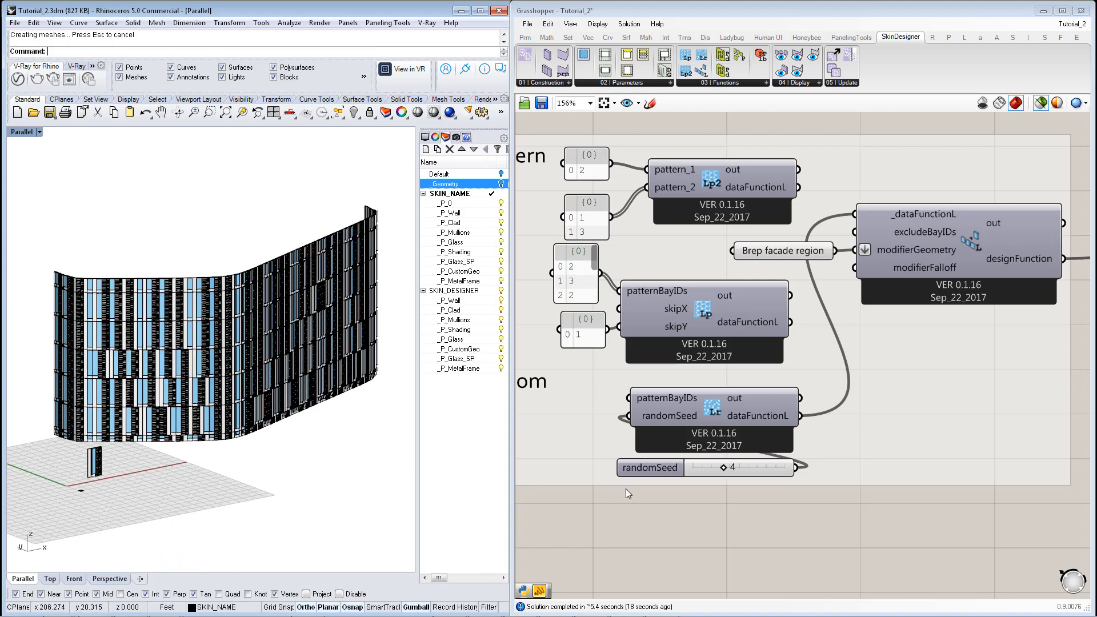
# Deactivate the Approach A skin generator by setting its activation toggle to False.
pyautogui.scroll(-6, 626, 488)
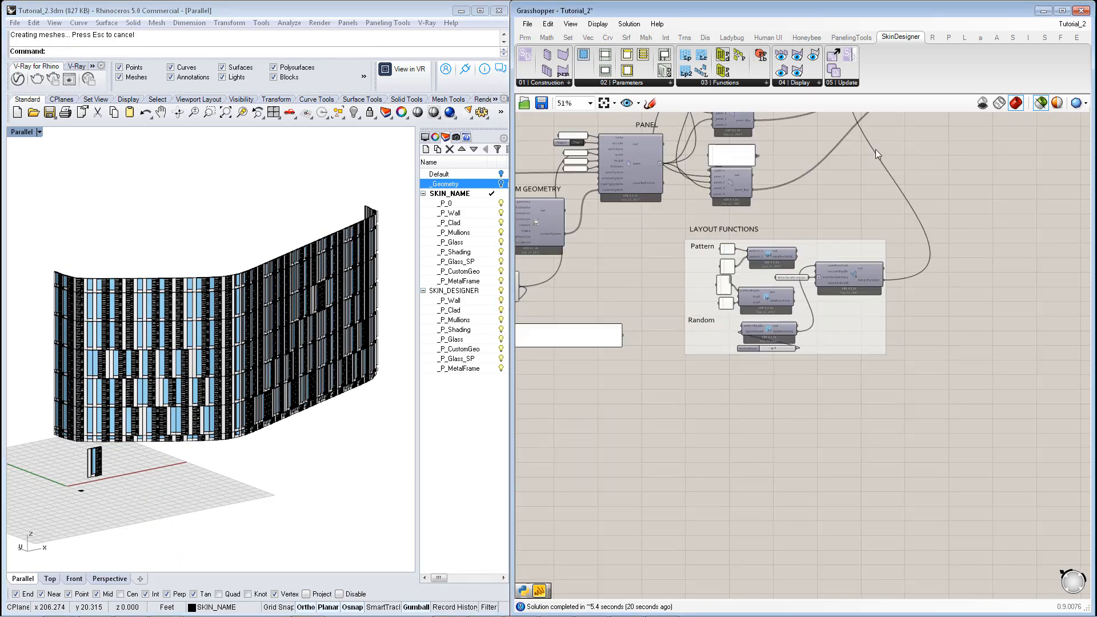
pyautogui.moveTo(879, 206); pyautogui.dragTo(843, 399, button='right')
pyautogui.moveTo(820, 181); pyautogui.dragTo(786, 322, button='right')
pyautogui.moveTo(682, 245); pyautogui.dragTo(772, 229, button='right')
pyautogui.scroll(3, 887, 372)
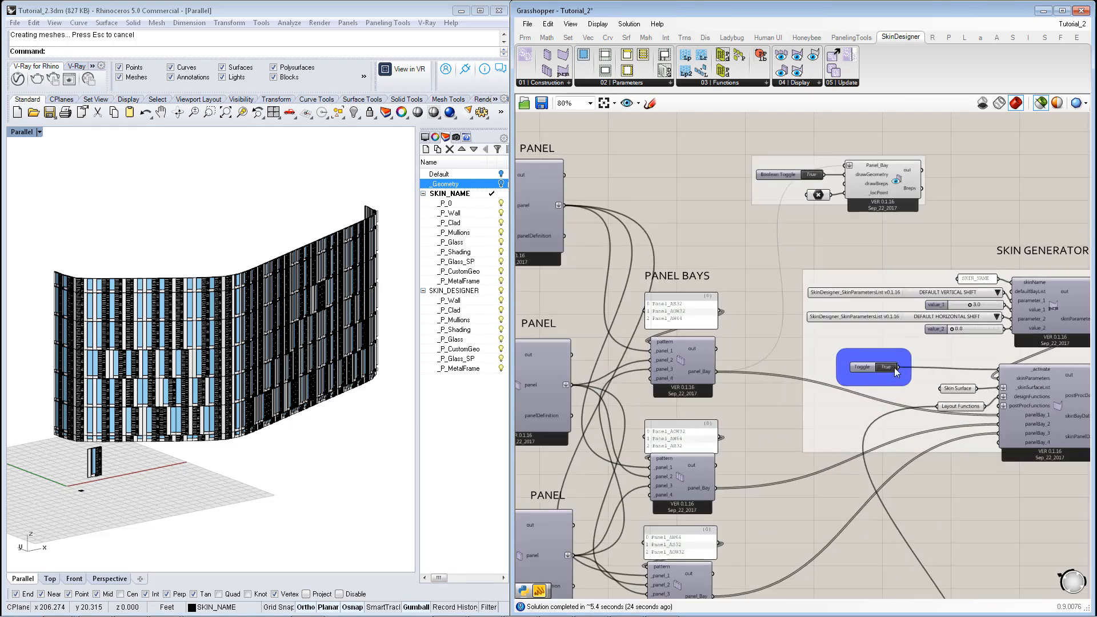
pyautogui.scroll(-5, 732, 292)
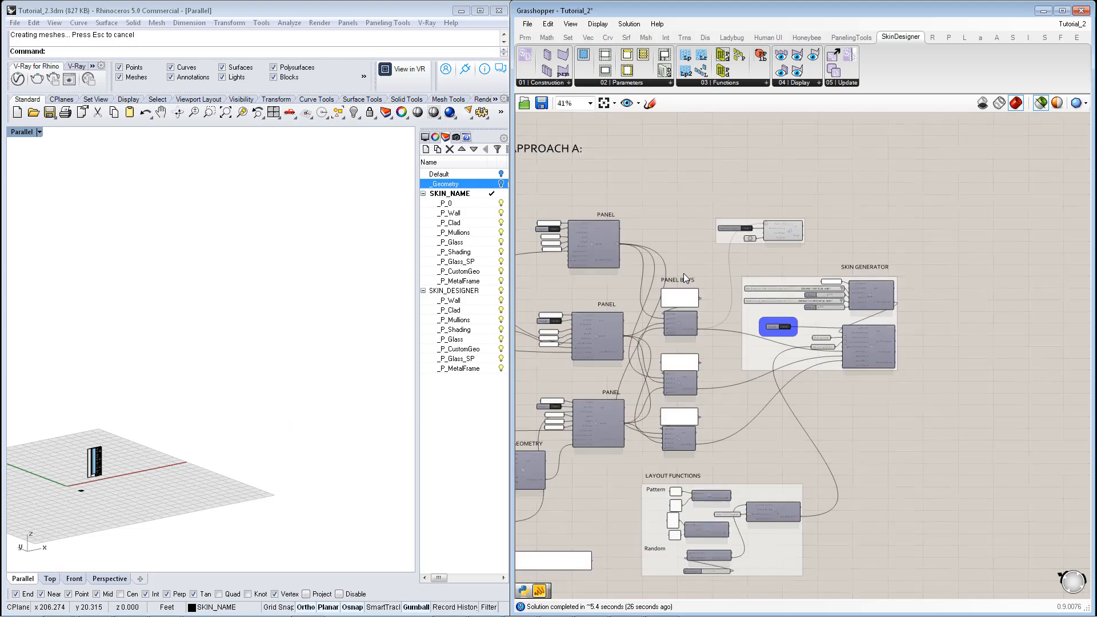
# Locate the Approach B definition for pre-panelized surfaces and preview its source Skin Surface in the viewport.
pyautogui.moveTo(705, 365); pyautogui.dragTo(834, 344, button='right')
pyautogui.moveTo(892, 386); pyautogui.dragTo(635, 348, button='right')
pyautogui.scroll(-2, 639, 338)
pyautogui.moveTo(946, 356); pyautogui.dragTo(640, 316, button='right')
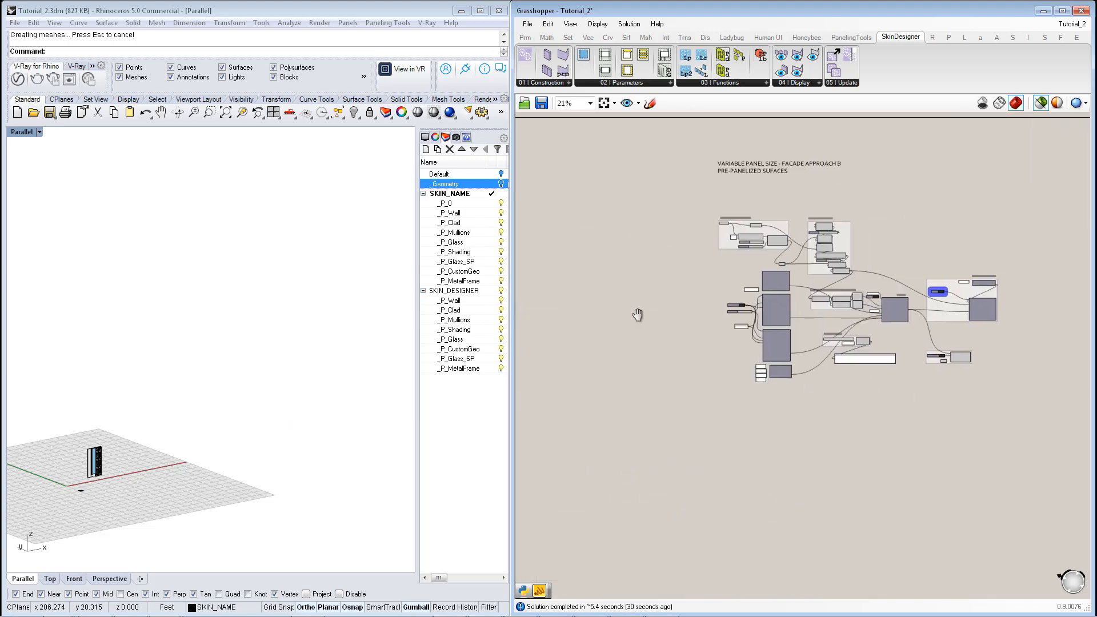
pyautogui.scroll(2, 869, 252)
pyautogui.scroll(1, 718, 150)
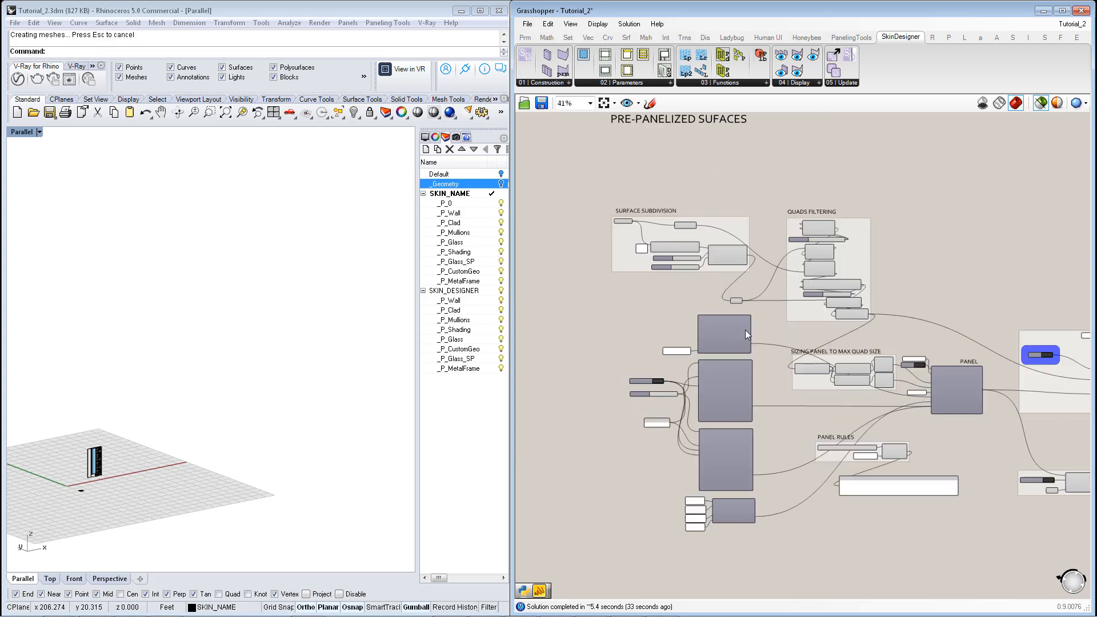
pyautogui.scroll(3, 651, 215)
pyautogui.click(607, 232)
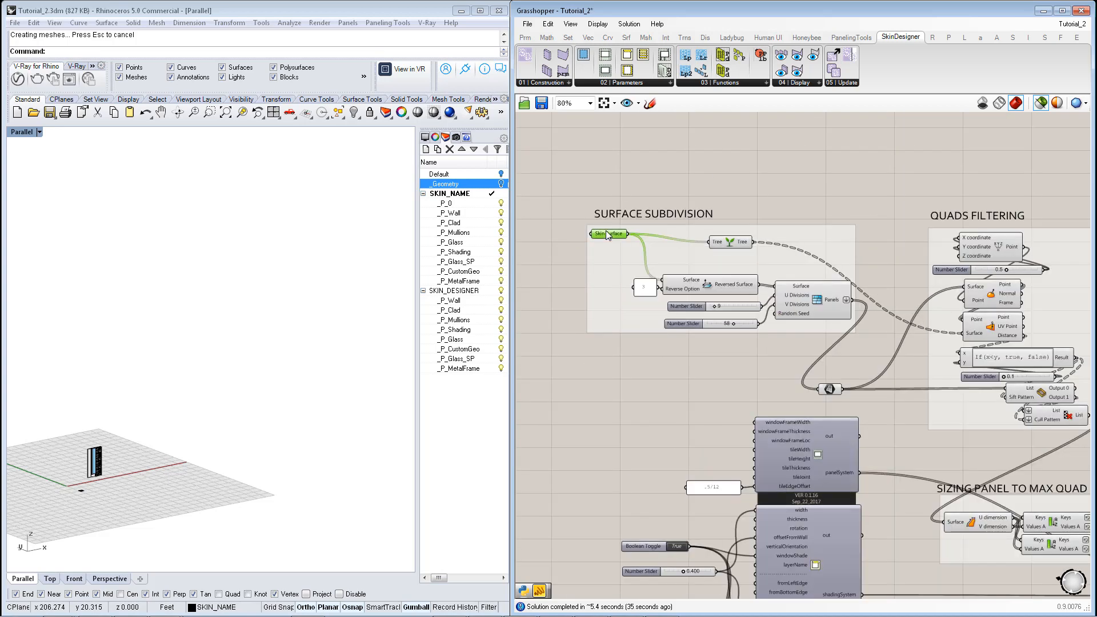
pyautogui.scroll(-10, 191, 300)
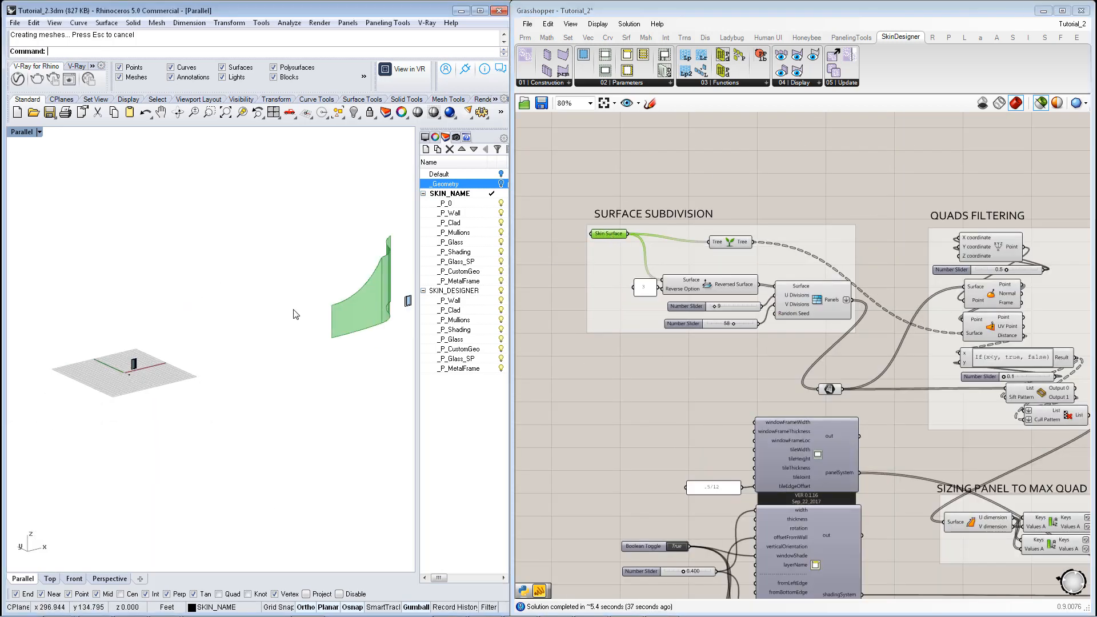
pyautogui.scroll(6, 356, 293)
pyautogui.scroll(-3, 355, 293)
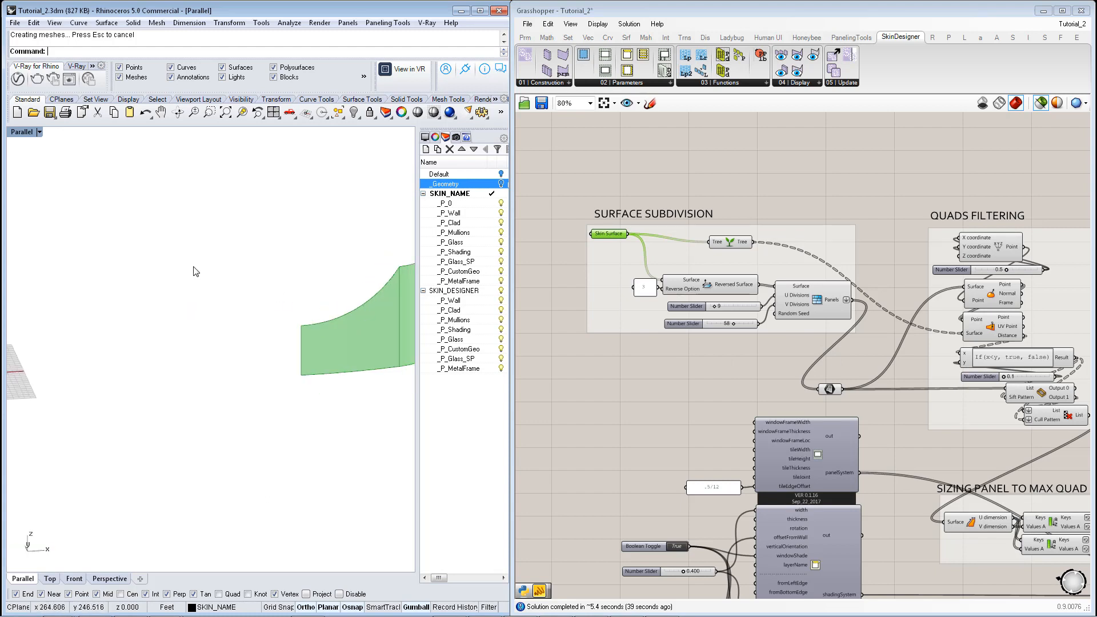
pyautogui.scroll(6, 369, 291)
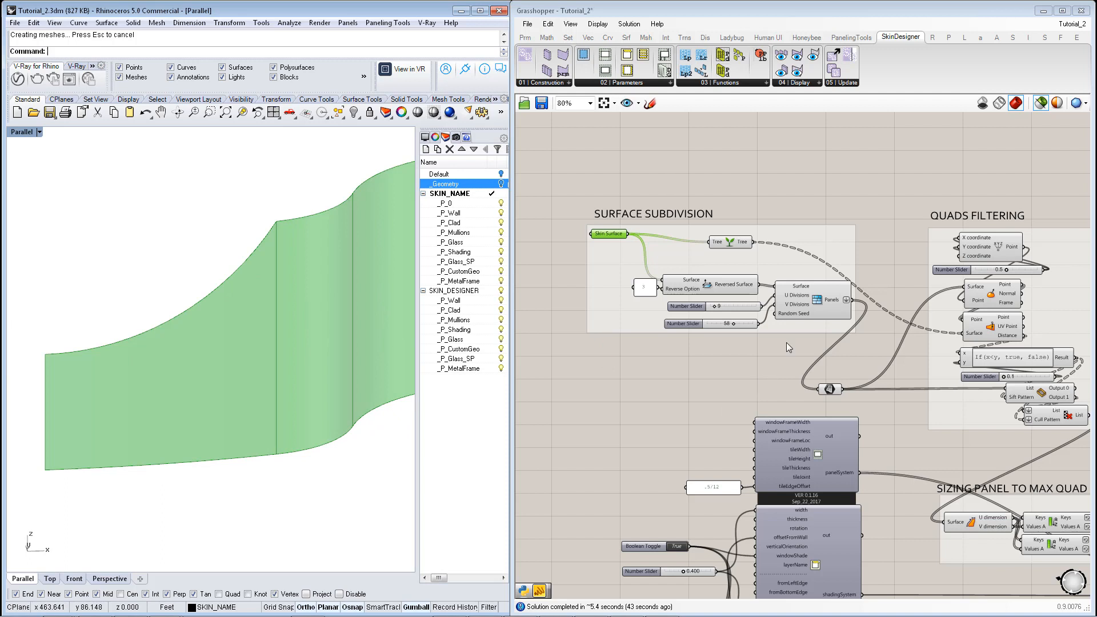
# Preview the Panels output of the surface subdivision component and examine the staggered random quads across the surface.
pyautogui.click(814, 307)
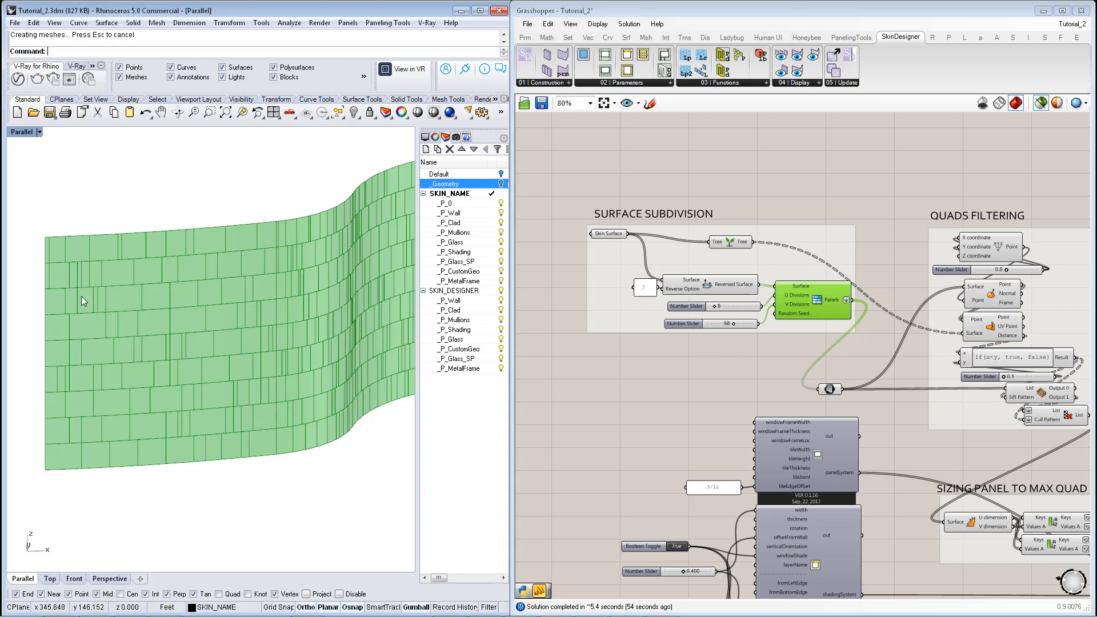
pyautogui.moveTo(194, 303); pyautogui.dragTo(280, 351, button='right')
pyautogui.scroll(-4, 116, 317)
pyautogui.scroll(4, 346, 300)
pyautogui.scroll(-5, 285, 341)
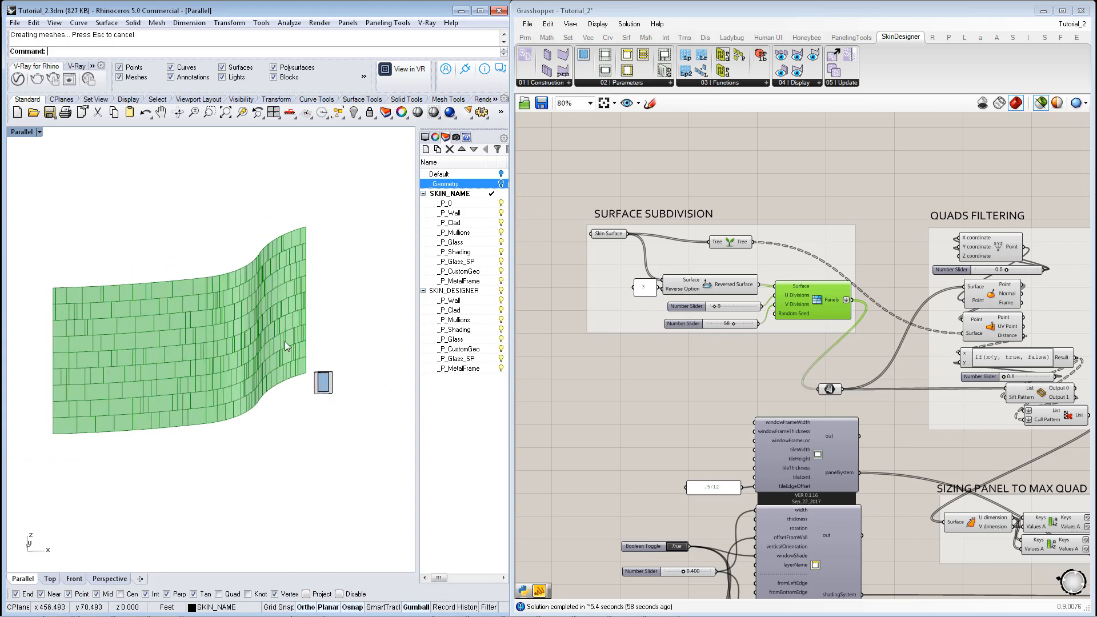
pyautogui.moveTo(195, 345); pyautogui.dragTo(168, 372, button='right')
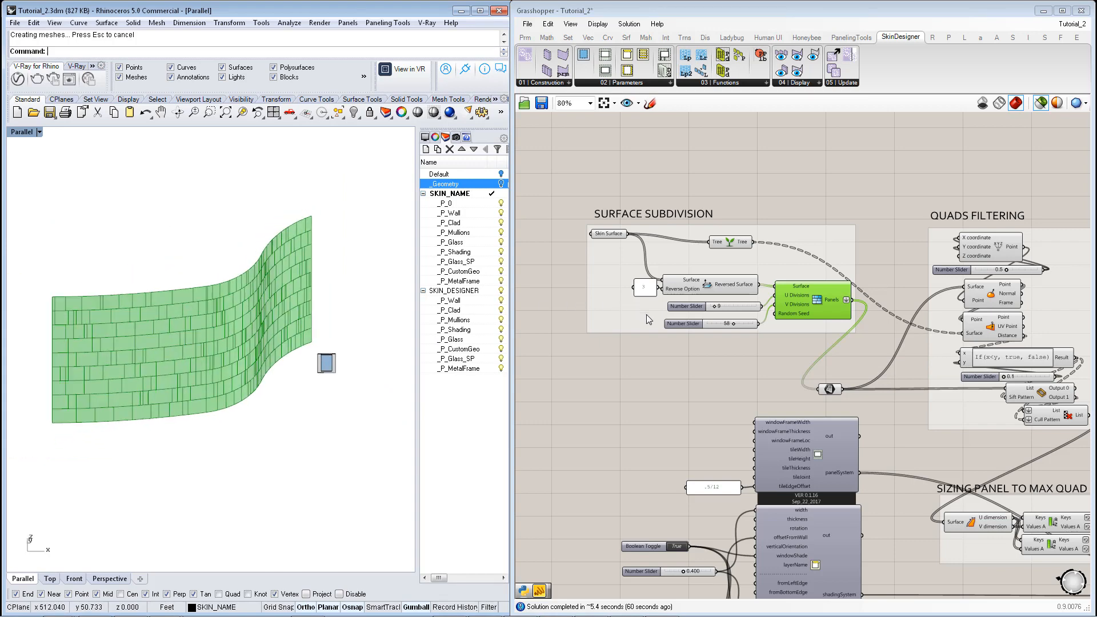
# Trace the subdivided quads through quad filtering and panel sizing to the skin generator's _skinSurfaceList input.
pyautogui.scroll(-2, 789, 384)
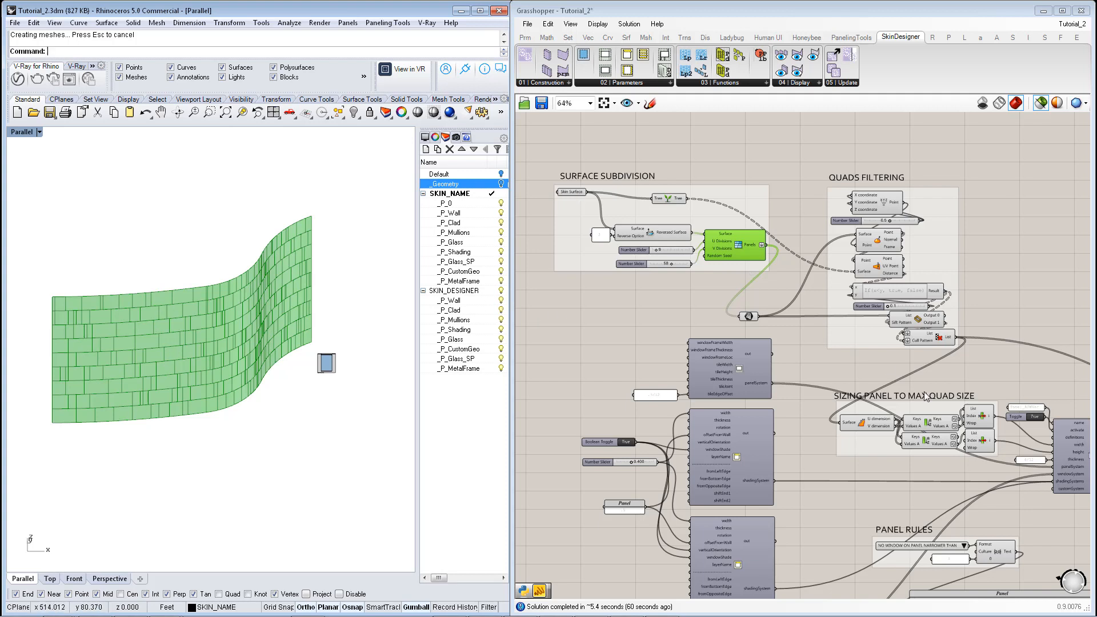
pyautogui.moveTo(732, 302); pyautogui.dragTo(602, 254, button='right')
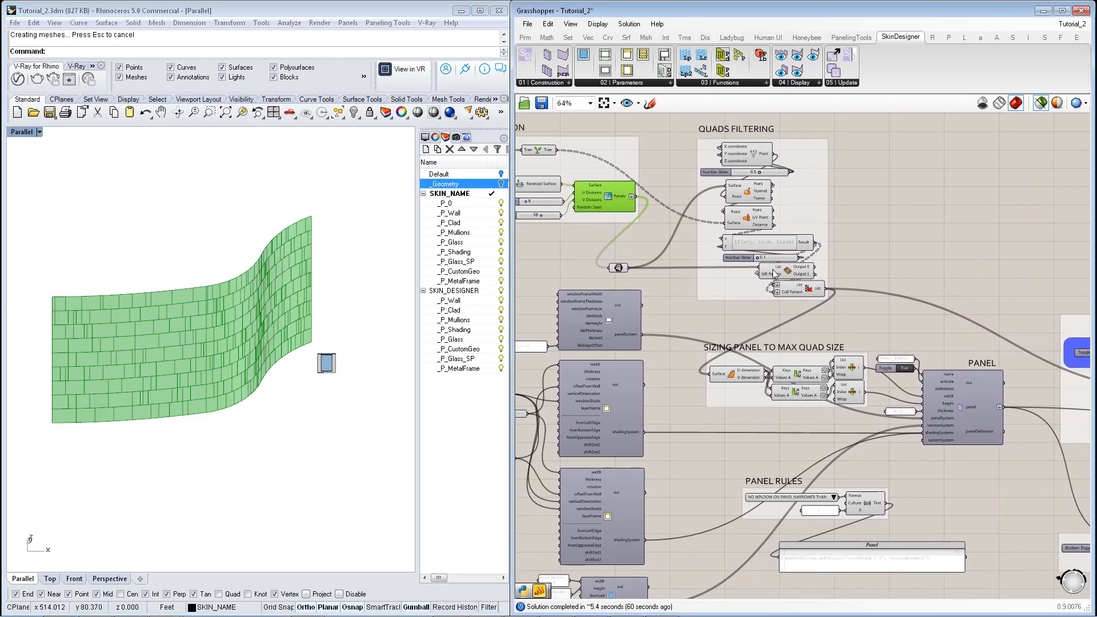
pyautogui.scroll(1, 839, 301)
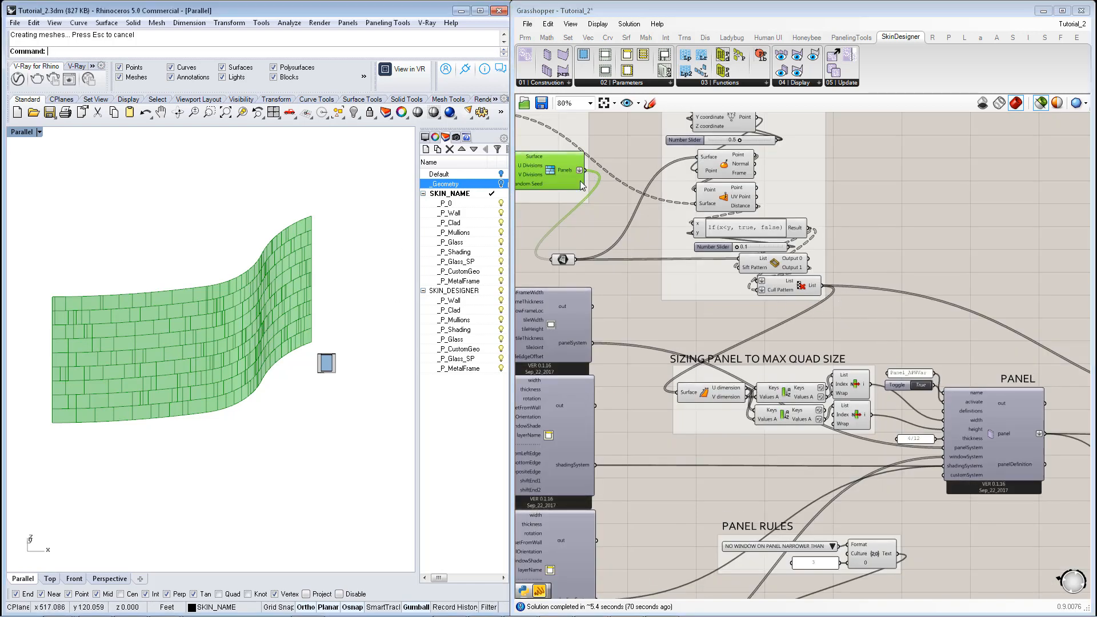
pyautogui.scroll(4, 171, 344)
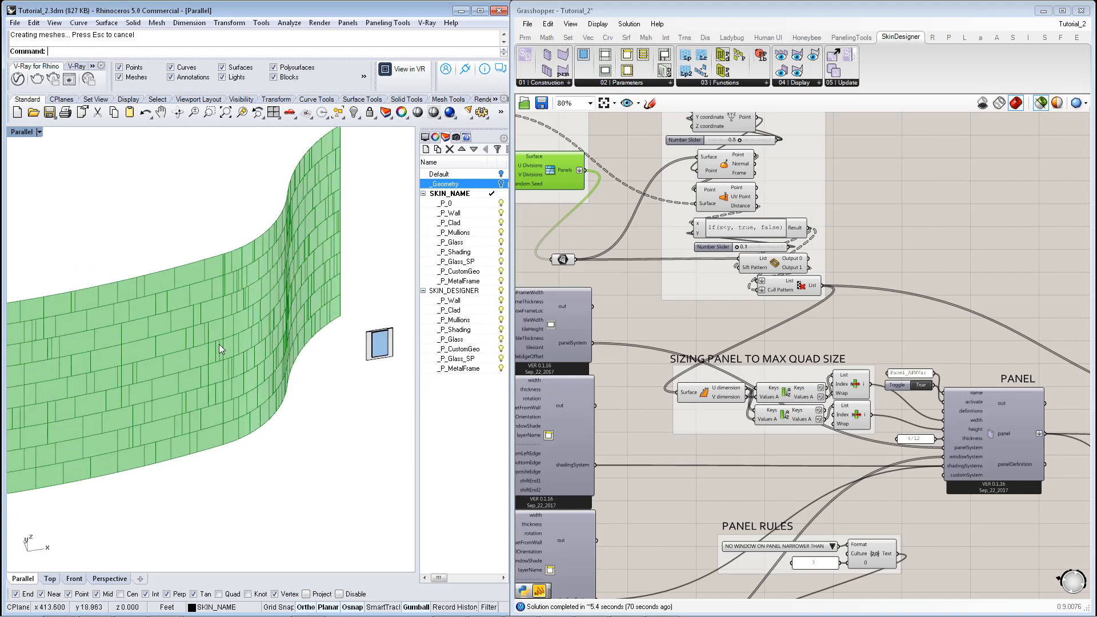
pyautogui.scroll(-2, 221, 344)
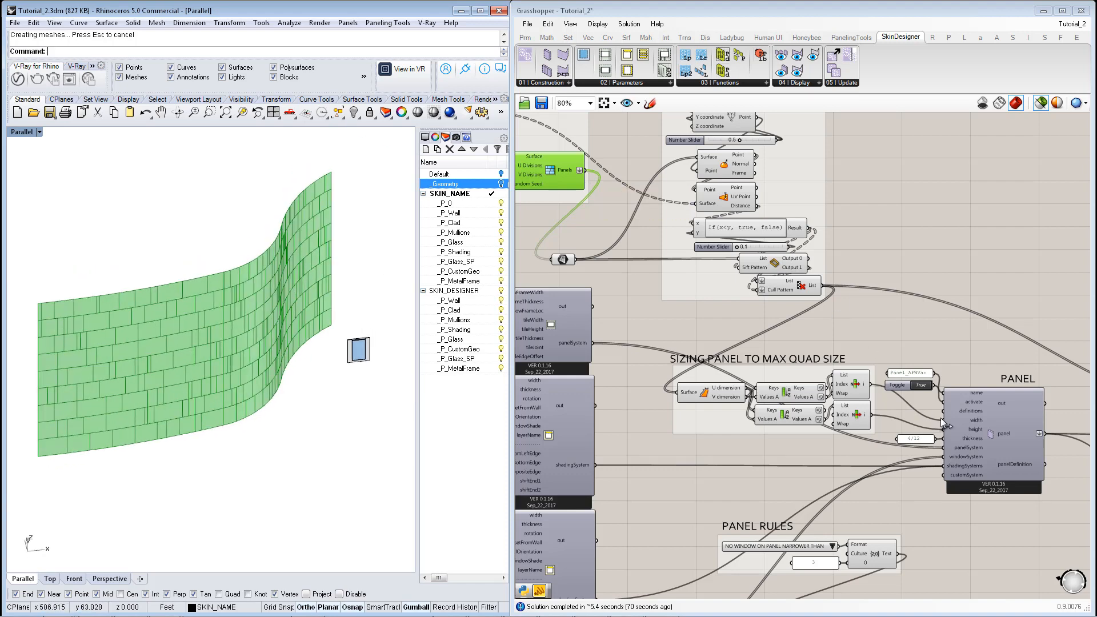
pyautogui.scroll(2, 955, 413)
pyautogui.moveTo(965, 441); pyautogui.dragTo(757, 414, button='right')
pyautogui.scroll(-2, 955, 414)
pyautogui.moveTo(1019, 430); pyautogui.dragTo(968, 434, button='right')
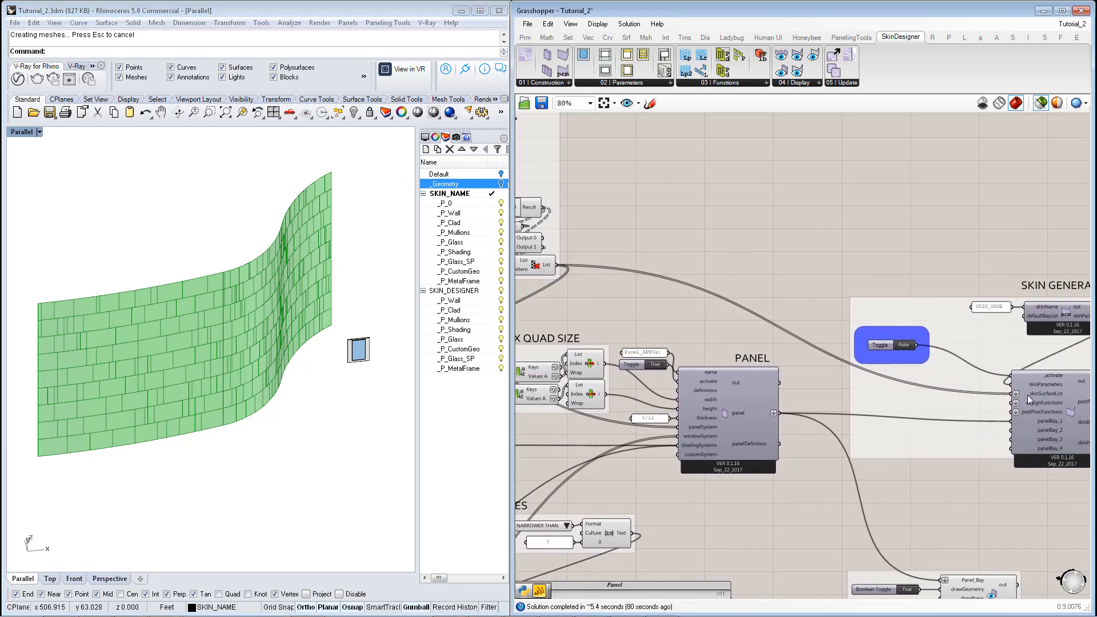
pyautogui.moveTo(1037, 397)
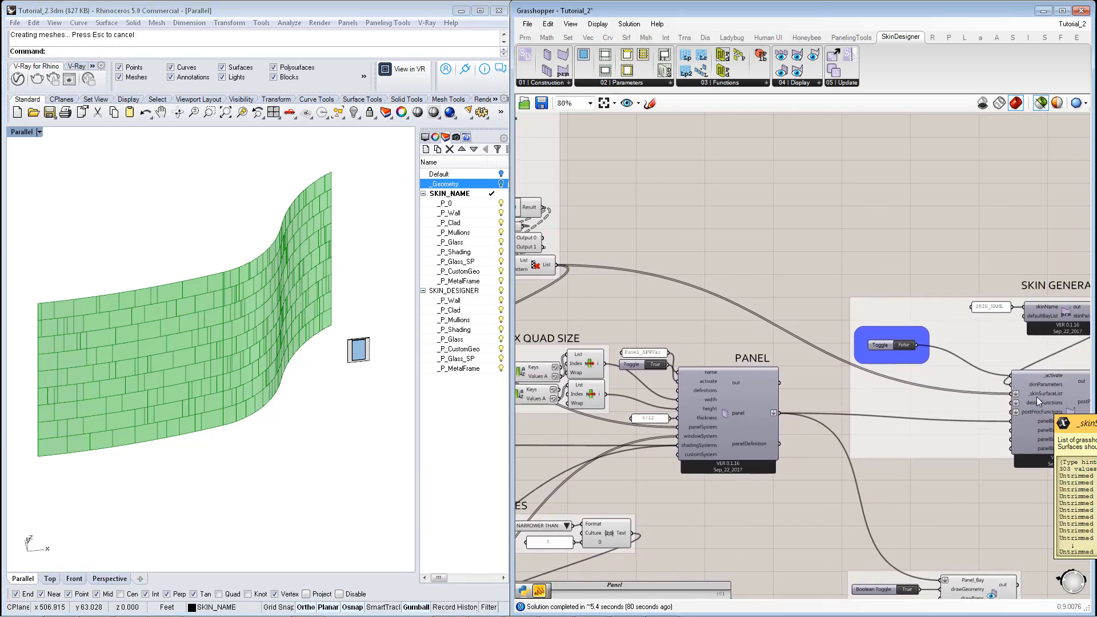
pyautogui.scroll(-1, 1037, 397)
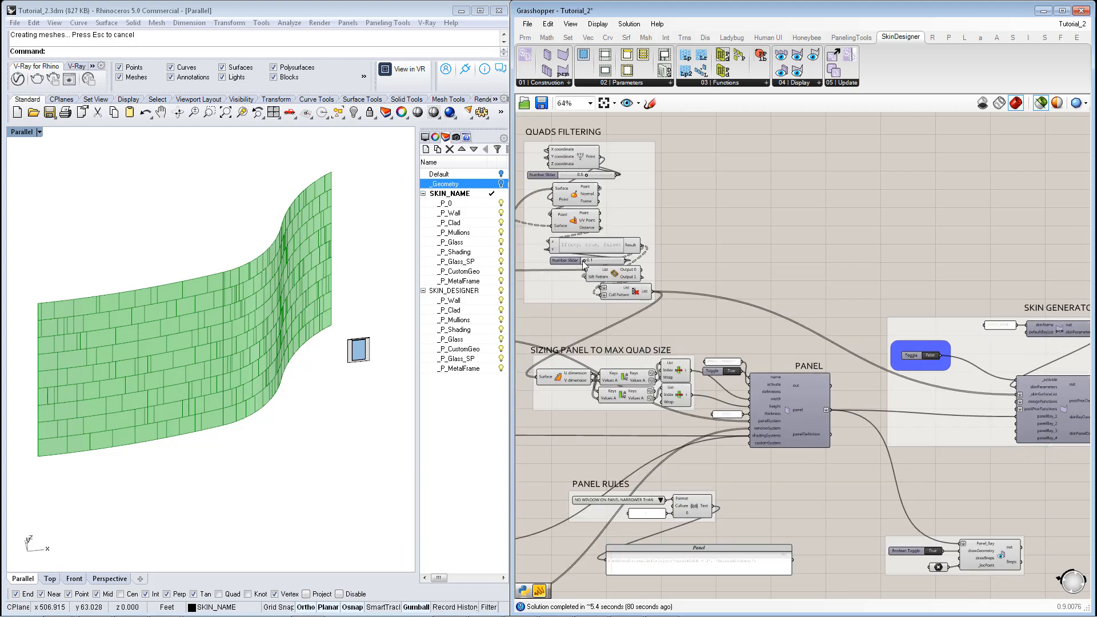
# Preview the quads output by the Cull Pattern component and compare them with the original Skin Surface.
pyautogui.click(635, 292)
pyautogui.moveTo(608, 281); pyautogui.dragTo(854, 360, button='right')
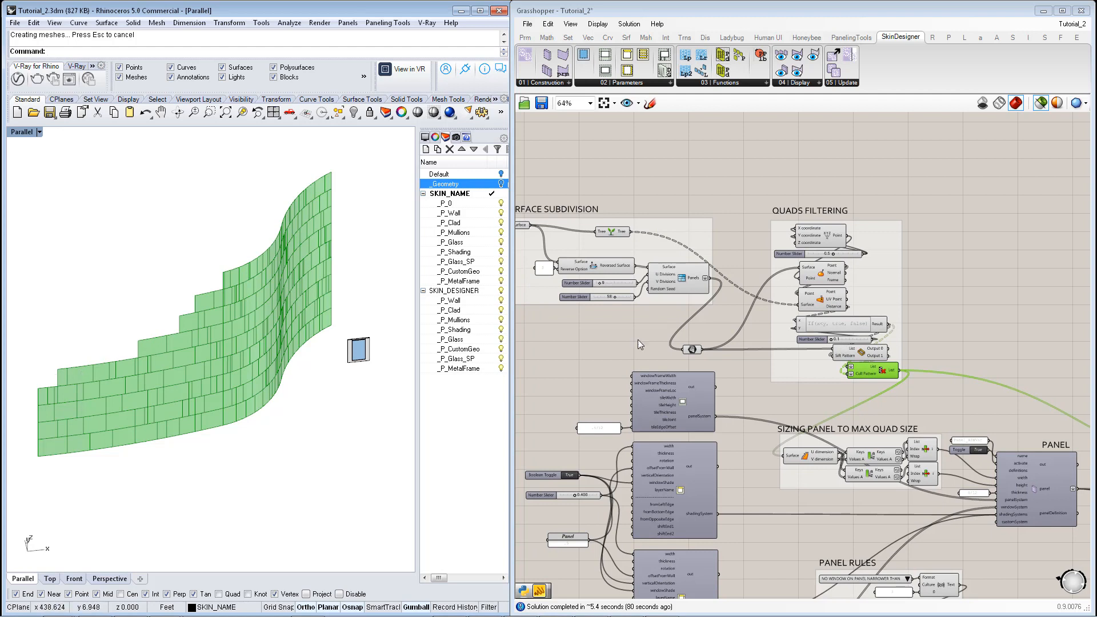
pyautogui.moveTo(690, 289); pyautogui.dragTo(770, 297, button='right')
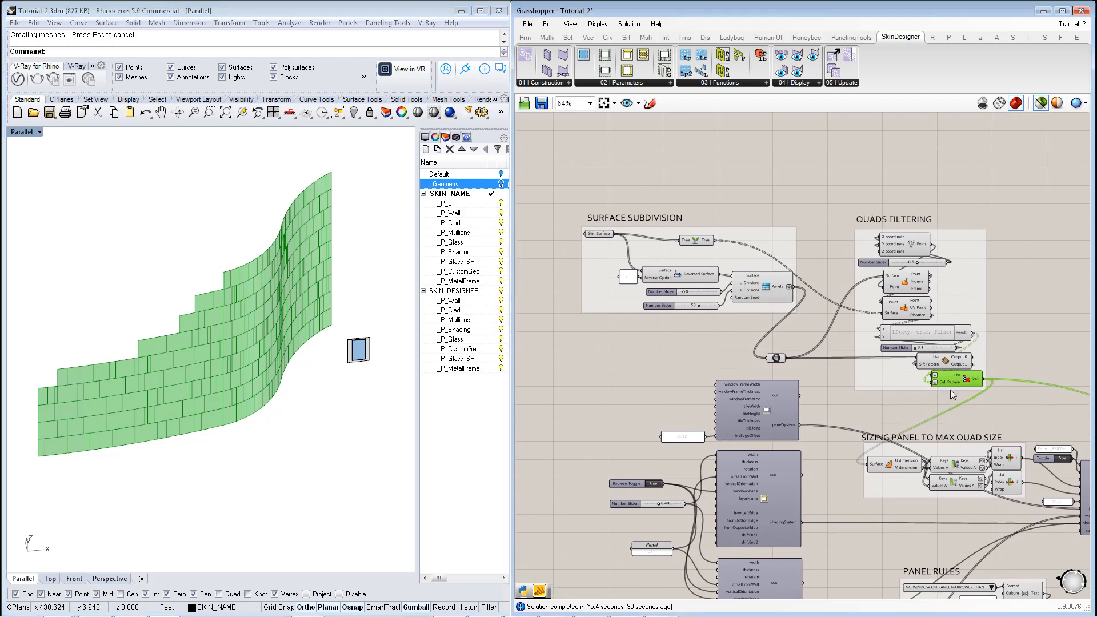
pyautogui.click(603, 234)
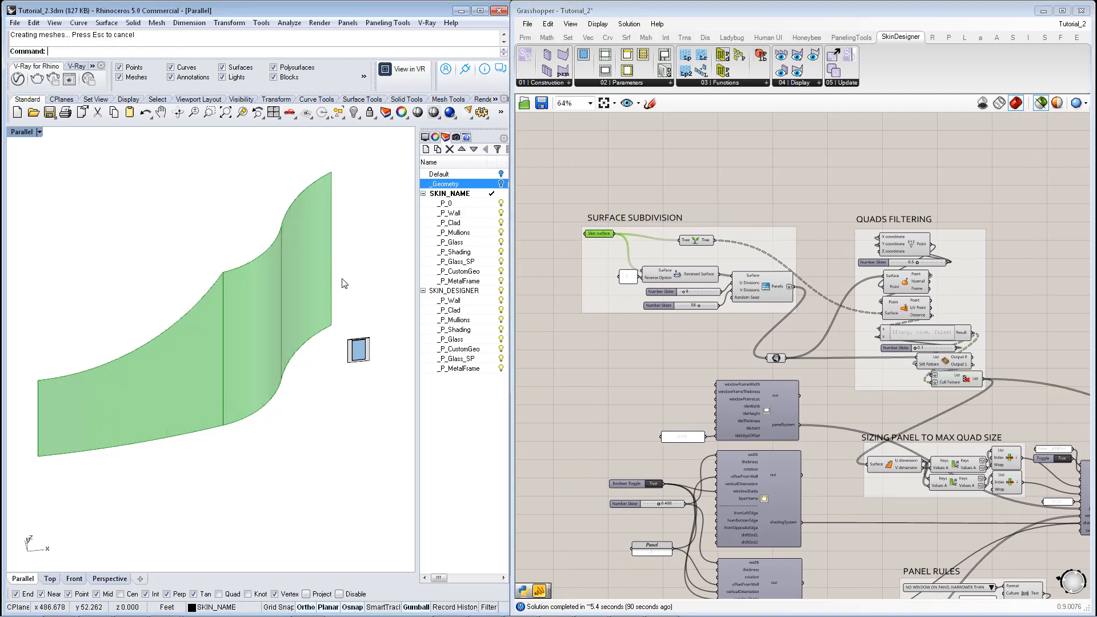
pyautogui.click(960, 381)
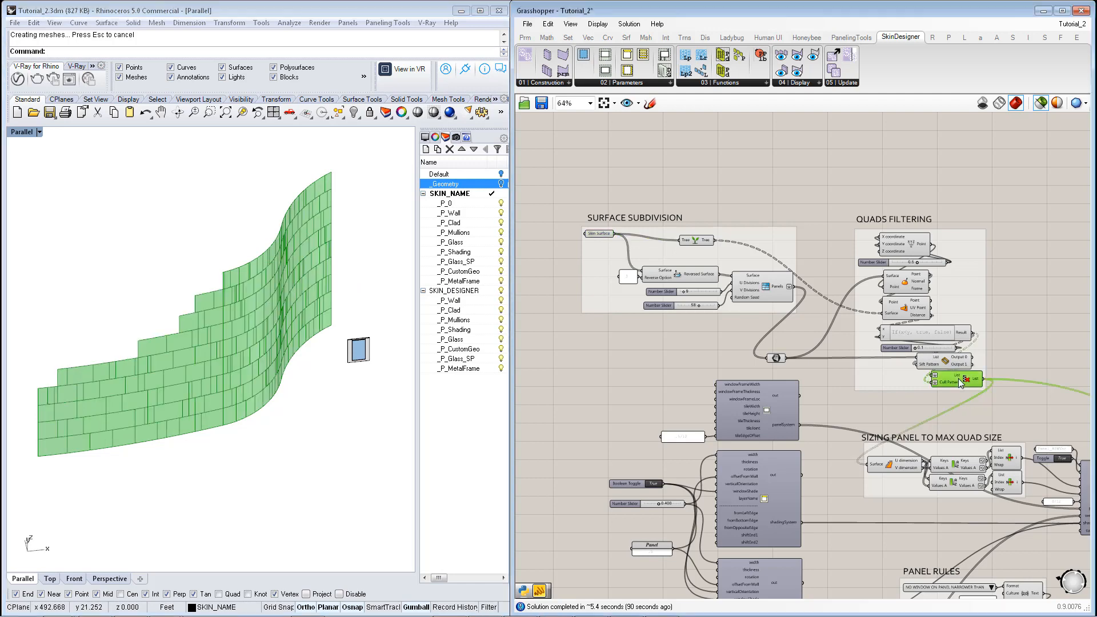
pyautogui.scroll(4, 260, 355)
pyautogui.scroll(2, 260, 351)
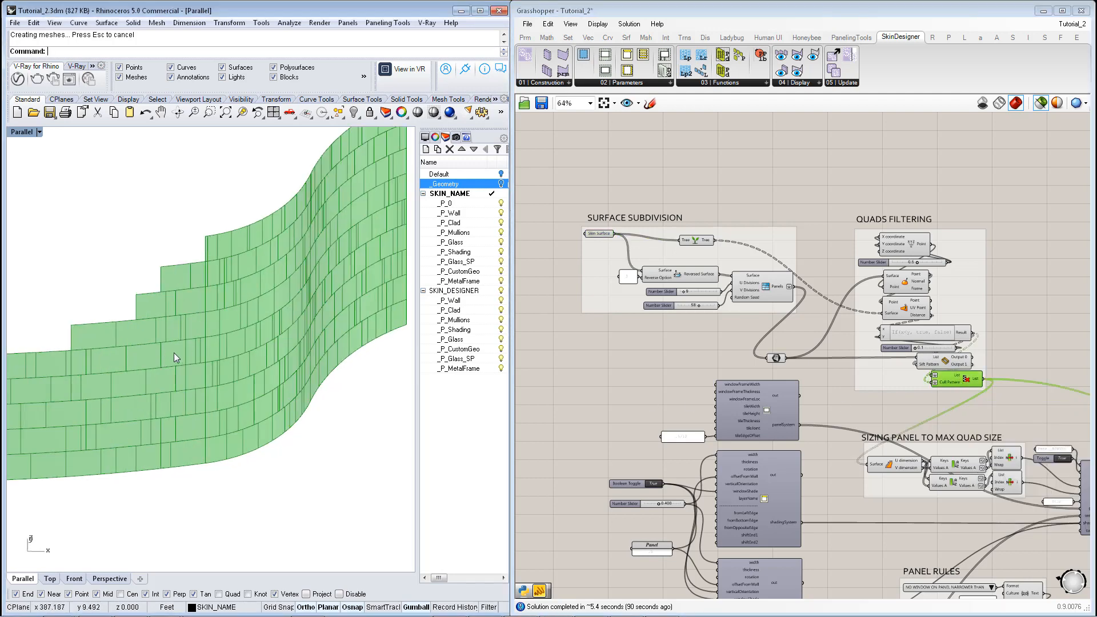
pyautogui.moveTo(855, 364); pyautogui.dragTo(765, 268, button='right')
pyautogui.moveTo(337, 278); pyautogui.dragTo(320, 267, button='right')
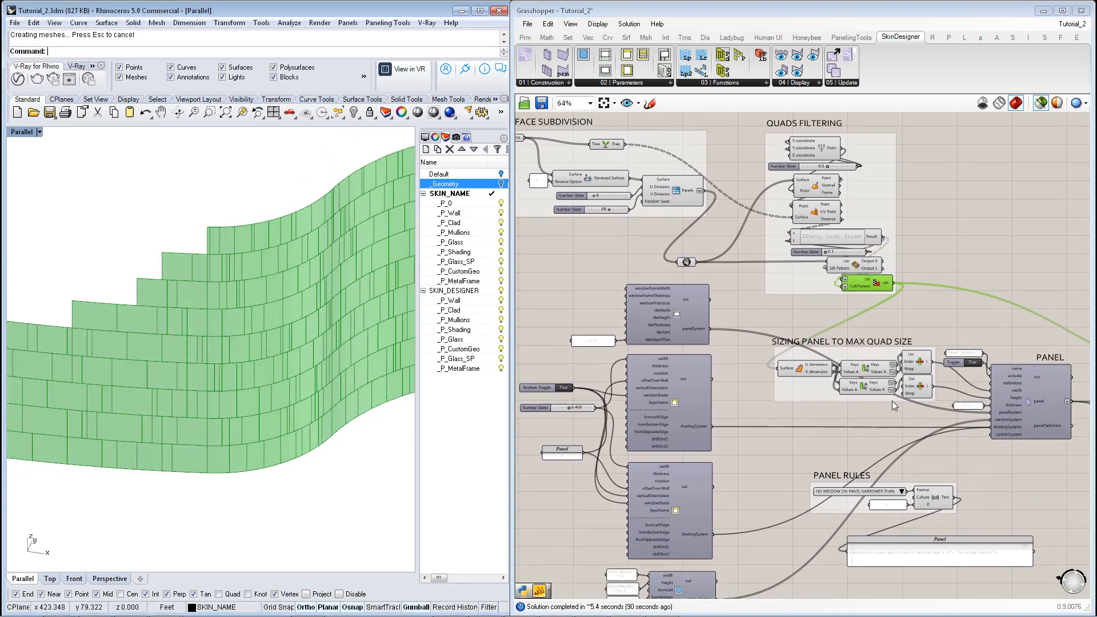
# Inspect the connections into the Approach B skin generator and the panel component, including its width and height inputs.
pyautogui.moveTo(936, 408); pyautogui.dragTo(618, 304, button='right')
pyautogui.scroll(2, 944, 288)
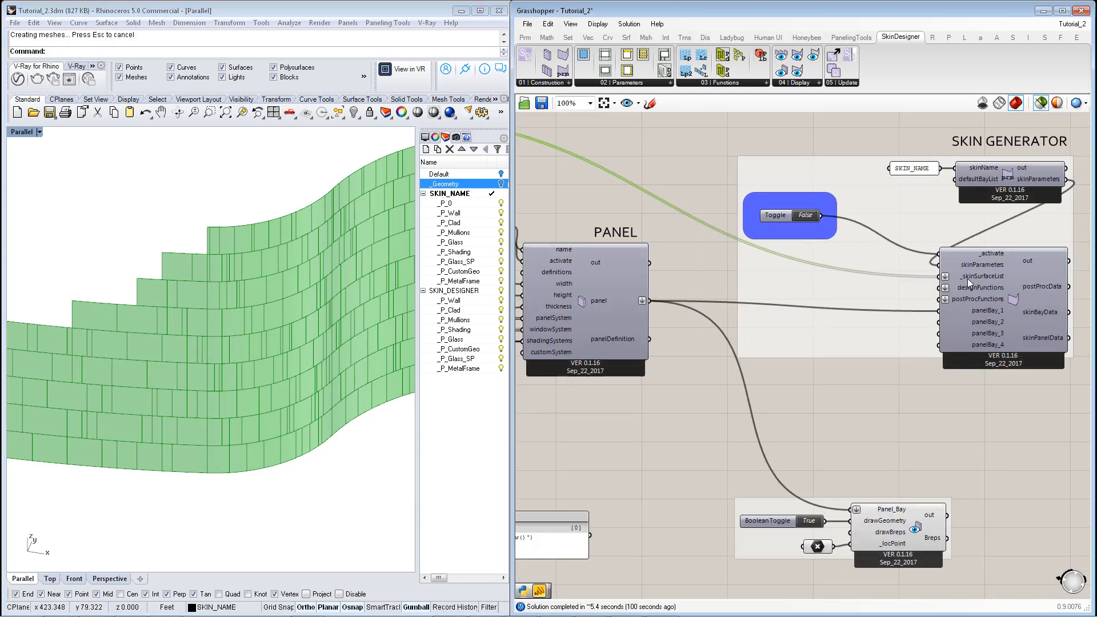
pyautogui.moveTo(702, 339); pyautogui.dragTo(928, 383, button='right')
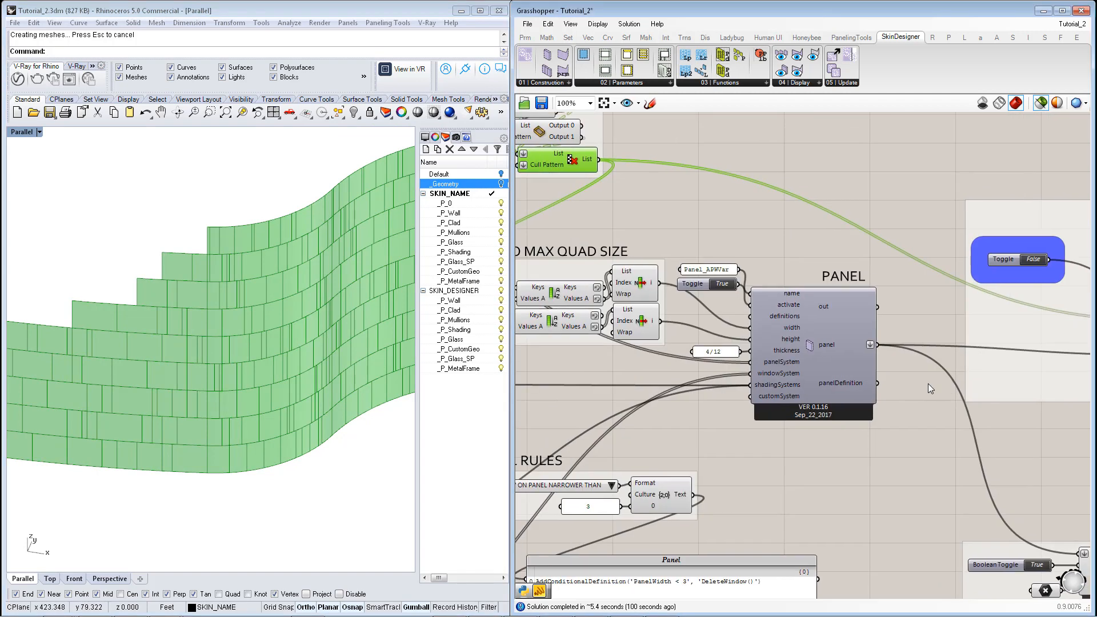
pyautogui.scroll(-2, 928, 383)
pyautogui.moveTo(774, 360); pyautogui.dragTo(803, 367, button='right')
# Examine the sample panel up close and compare it with the filtered quads on the facade surface.
pyautogui.moveTo(245, 317); pyautogui.dragTo(266, 326, button='right')
pyautogui.scroll(-5, 157, 278)
pyautogui.scroll(9, 335, 343)
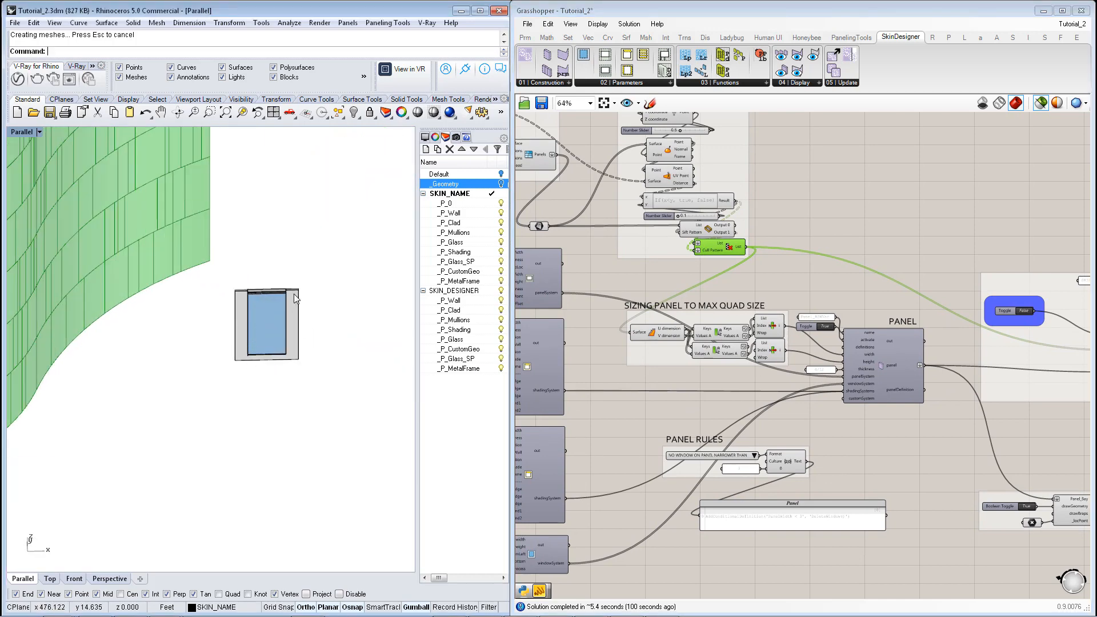
pyautogui.moveTo(350, 317); pyautogui.dragTo(316, 304, button='right')
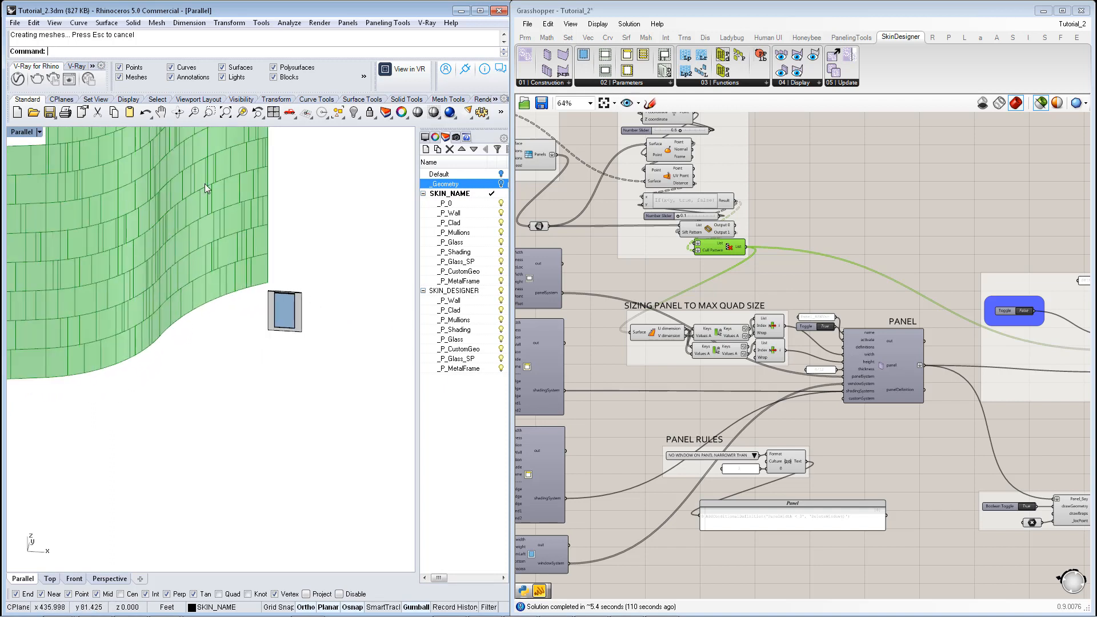
pyautogui.moveTo(204, 232); pyautogui.dragTo(149, 212, button='right')
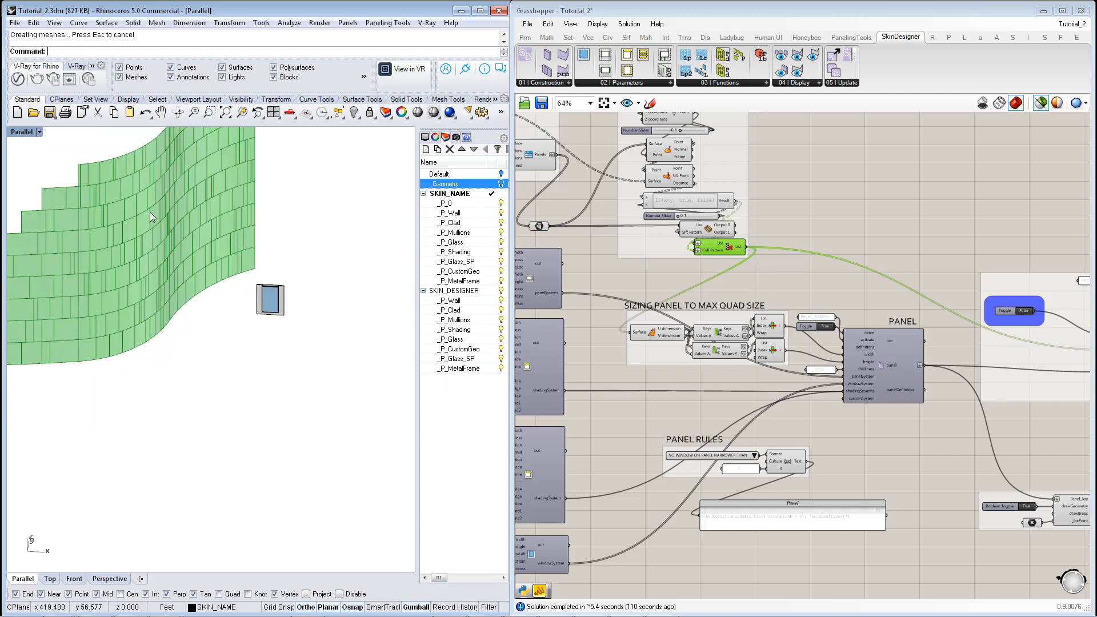
# Compare the filtered quads on the facade surface with the components that size the panel to the maximum quad.
pyautogui.scroll(3, 766, 320)
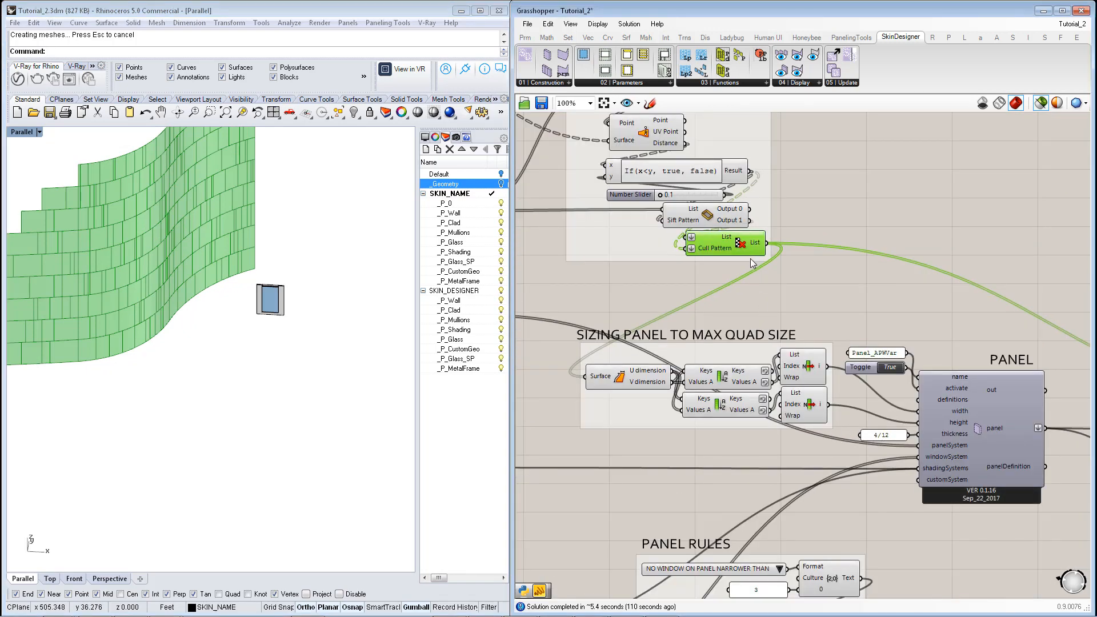
pyautogui.scroll(5, 163, 260)
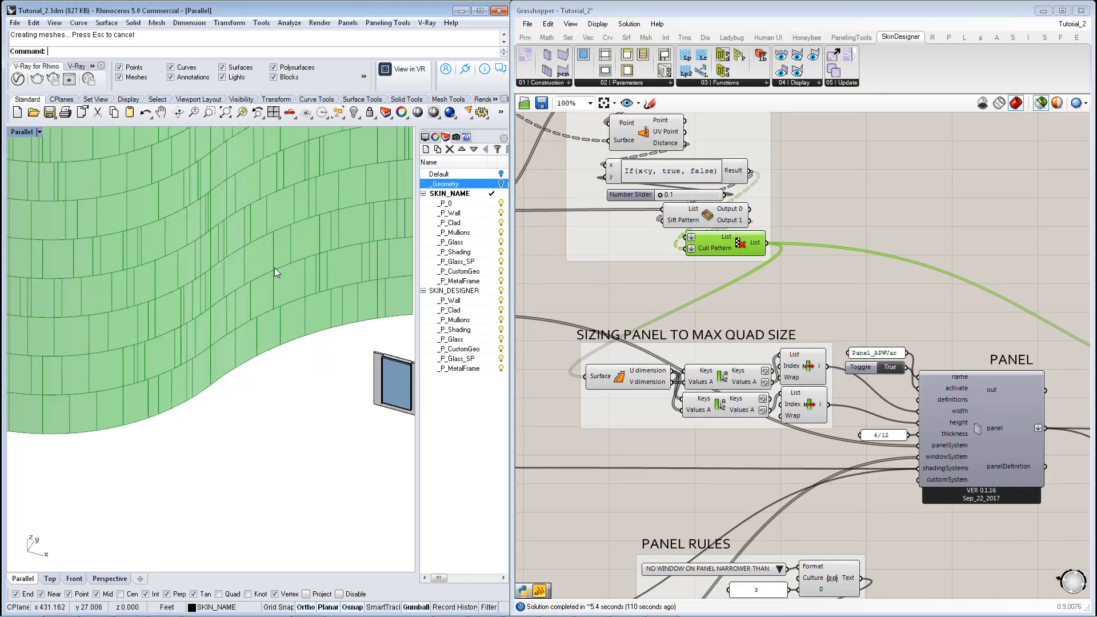
pyautogui.moveTo(275, 267); pyautogui.dragTo(284, 246, button='right')
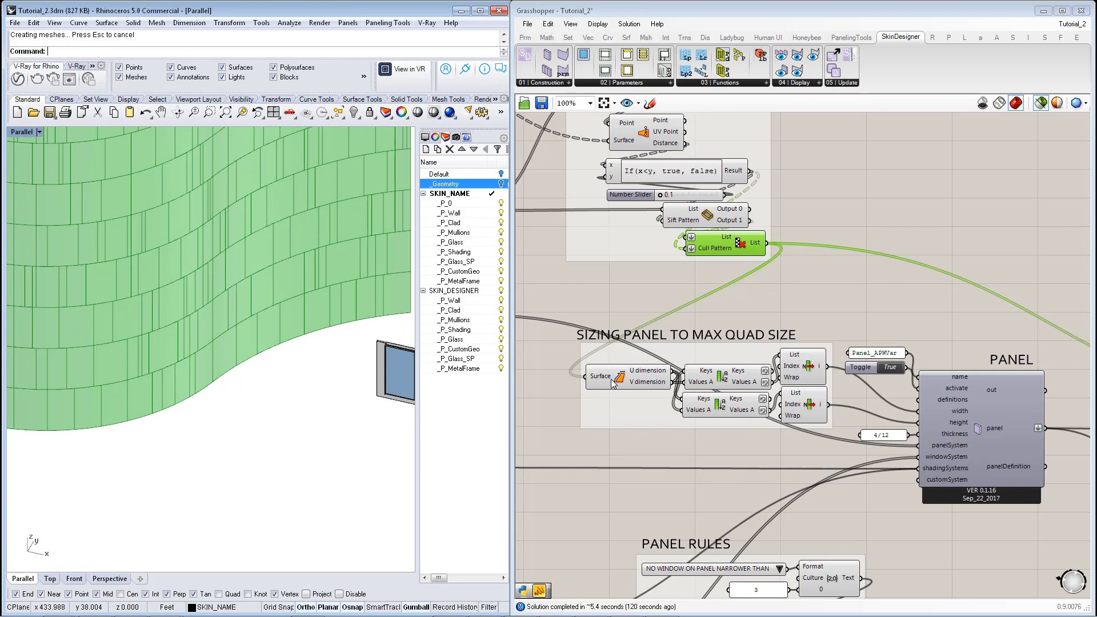
pyautogui.moveTo(1028, 473); pyautogui.dragTo(965, 449, button='right')
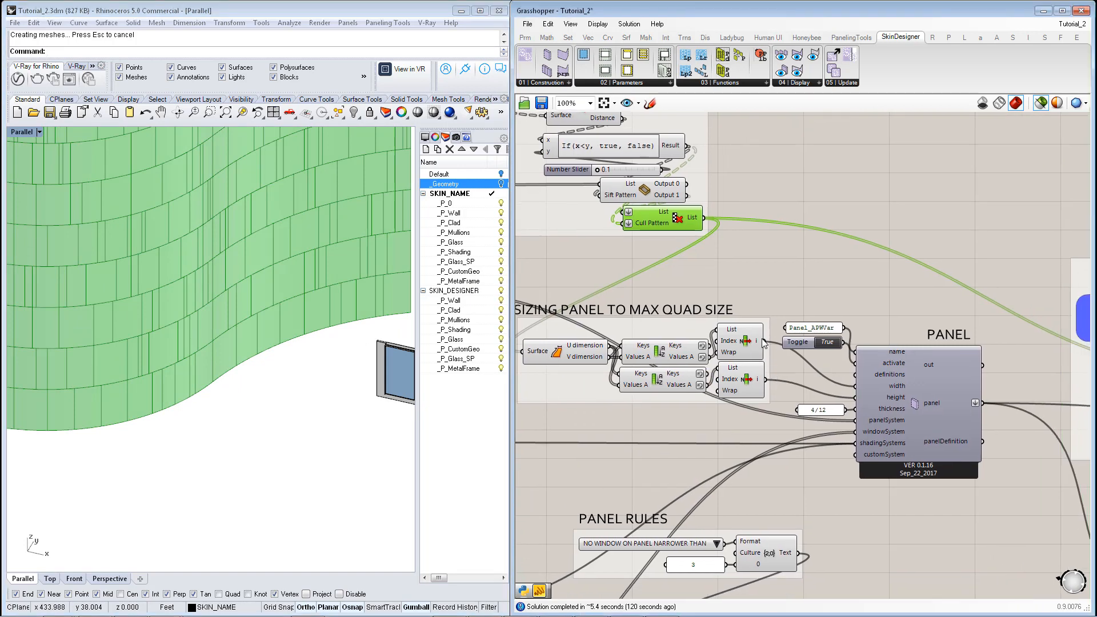
# Select the panel component and examine its sample panel's window and shading up close.
pyautogui.click(914, 398)
pyautogui.moveTo(246, 317); pyautogui.dragTo(327, 297, button='right')
pyautogui.scroll(10, 359, 324)
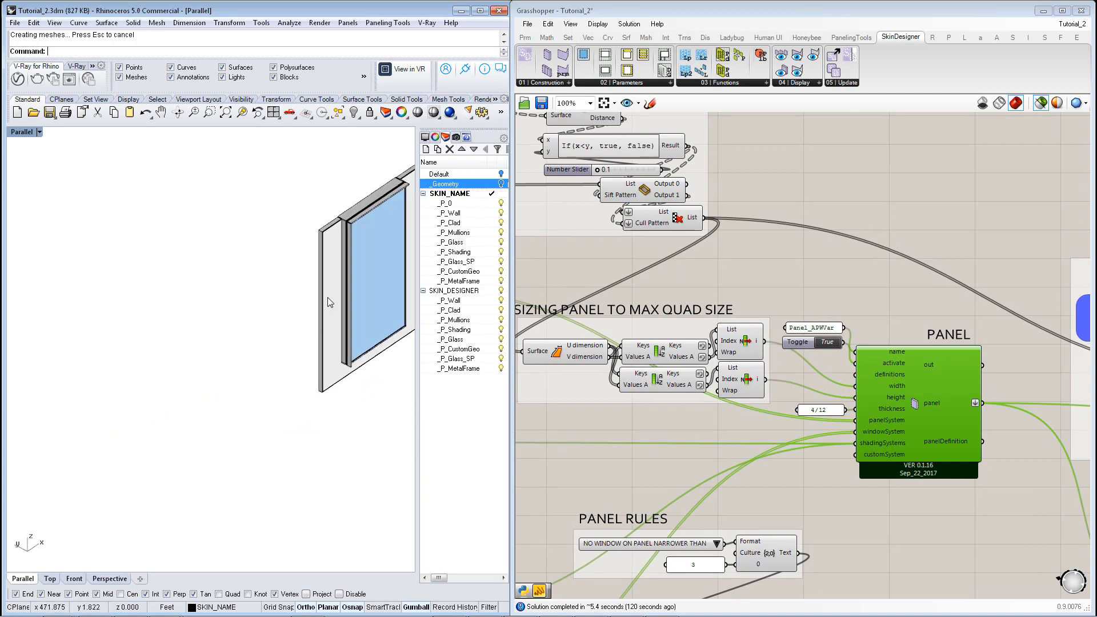
pyautogui.scroll(3, 381, 207)
pyautogui.scroll(-3, 275, 243)
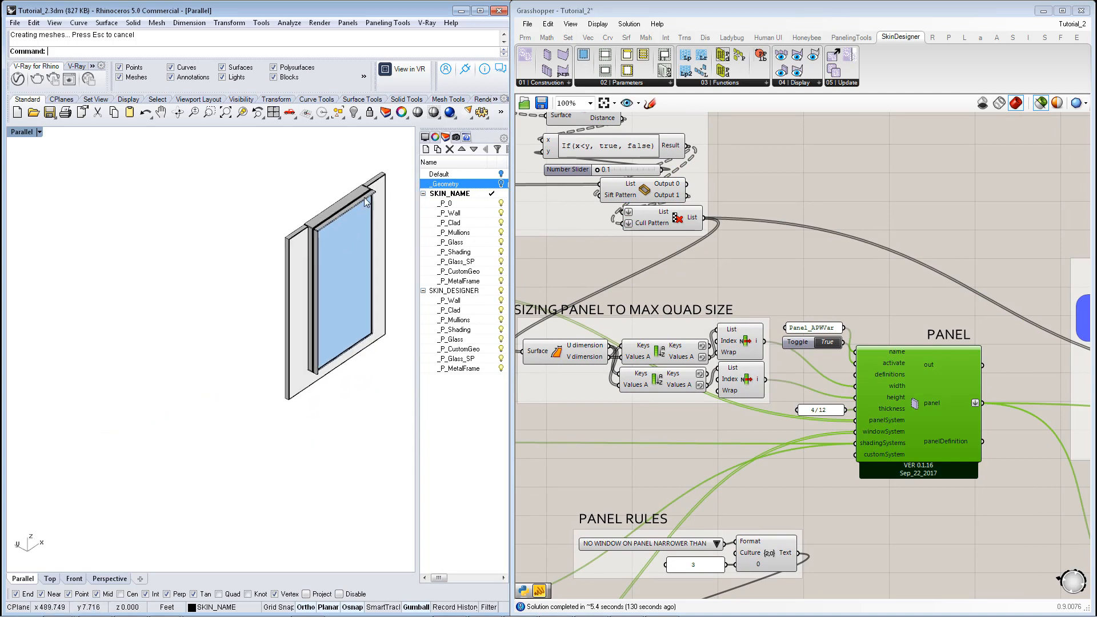
pyautogui.scroll(2, 332, 231)
pyautogui.moveTo(354, 366); pyautogui.dragTo(304, 357, button='right')
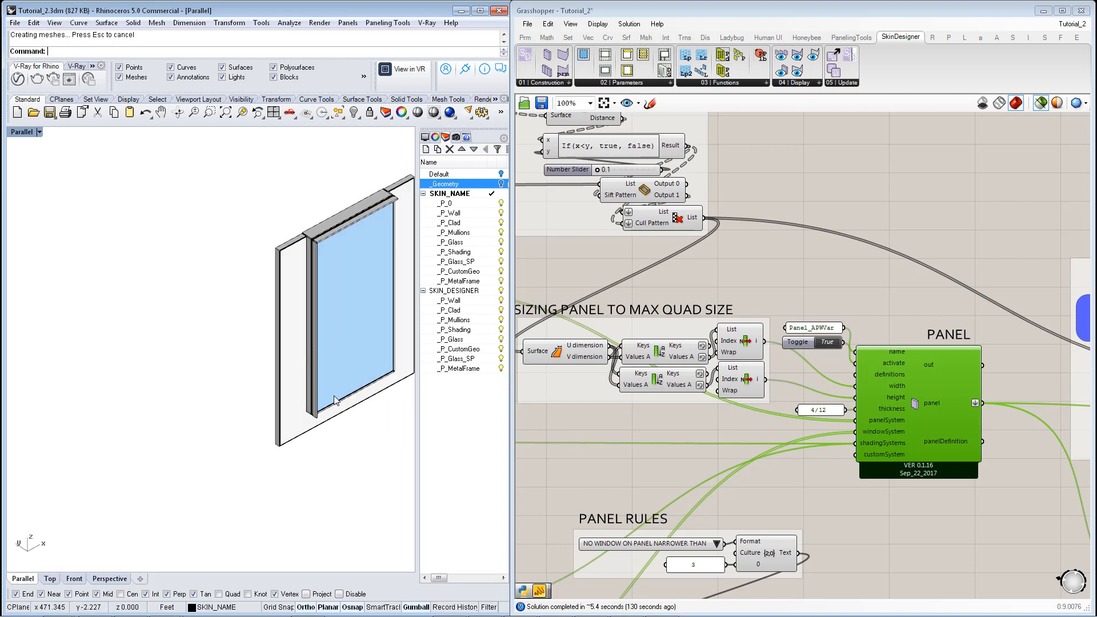
# Inspect the window system's width, height, fromBottom and recess inputs alongside the sample panel.
pyautogui.moveTo(640, 458); pyautogui.dragTo(833, 357, button='right')
pyautogui.scroll(5, 580, 454)
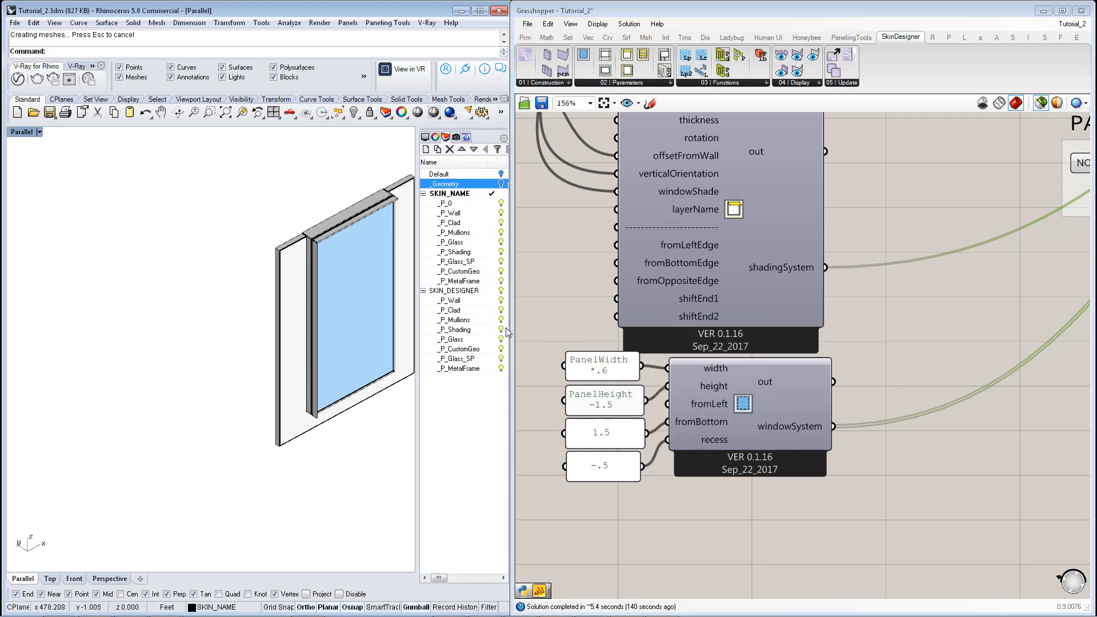
pyautogui.moveTo(356, 361); pyautogui.dragTo(286, 329, button='right')
pyautogui.scroll(-4, 231, 320)
pyautogui.scroll(2, 334, 299)
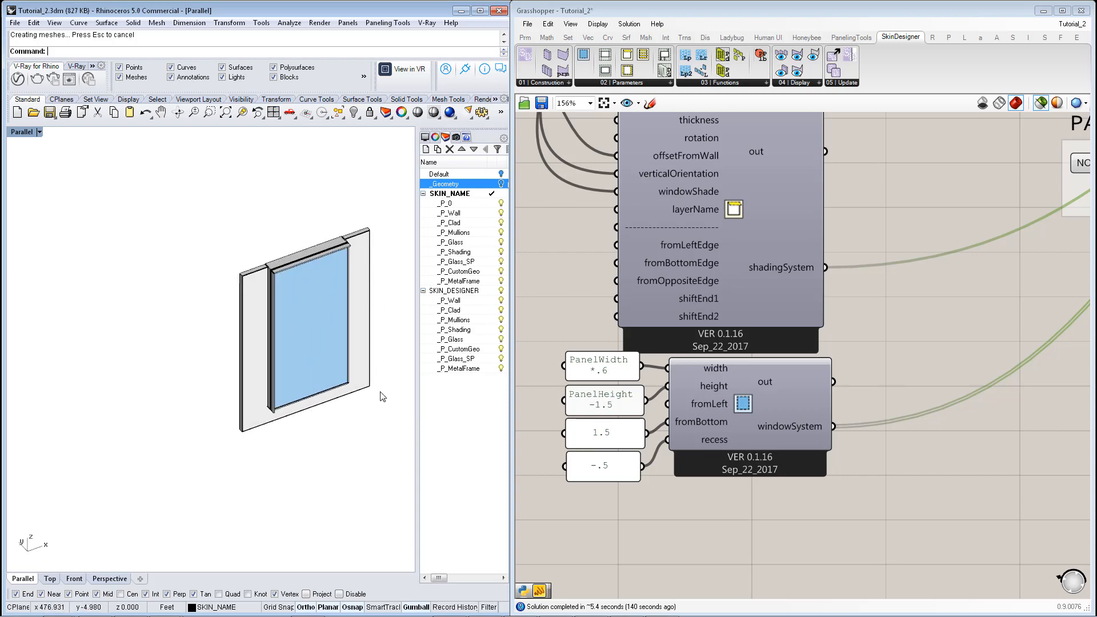
# Activate the Approach B skin generator by setting its toggle to True.
pyautogui.scroll(-4, 611, 343)
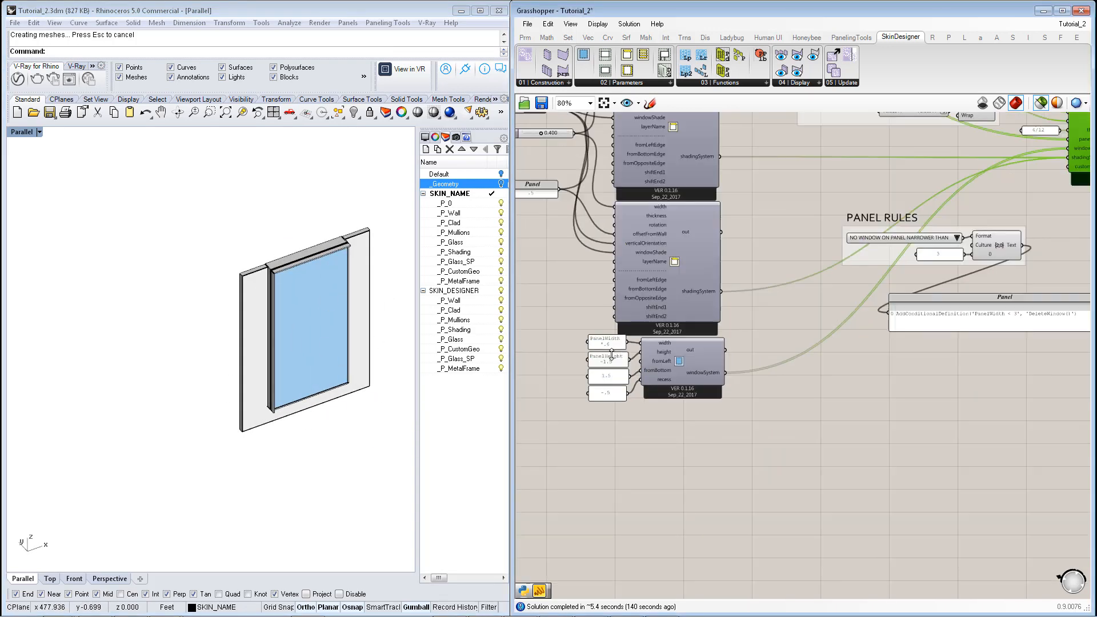
pyautogui.moveTo(863, 385); pyautogui.dragTo(801, 459, button='right')
pyautogui.moveTo(911, 343); pyautogui.dragTo(763, 448, button='right')
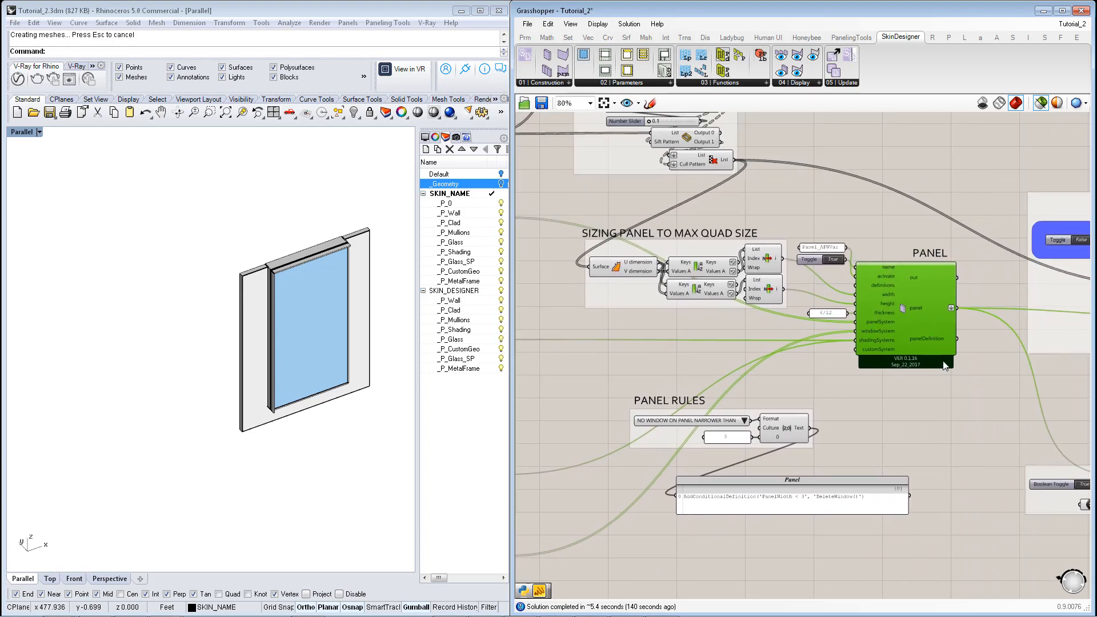
pyautogui.moveTo(939, 356); pyautogui.dragTo(737, 329, button='right')
pyautogui.moveTo(893, 386); pyautogui.dragTo(821, 396, button='right')
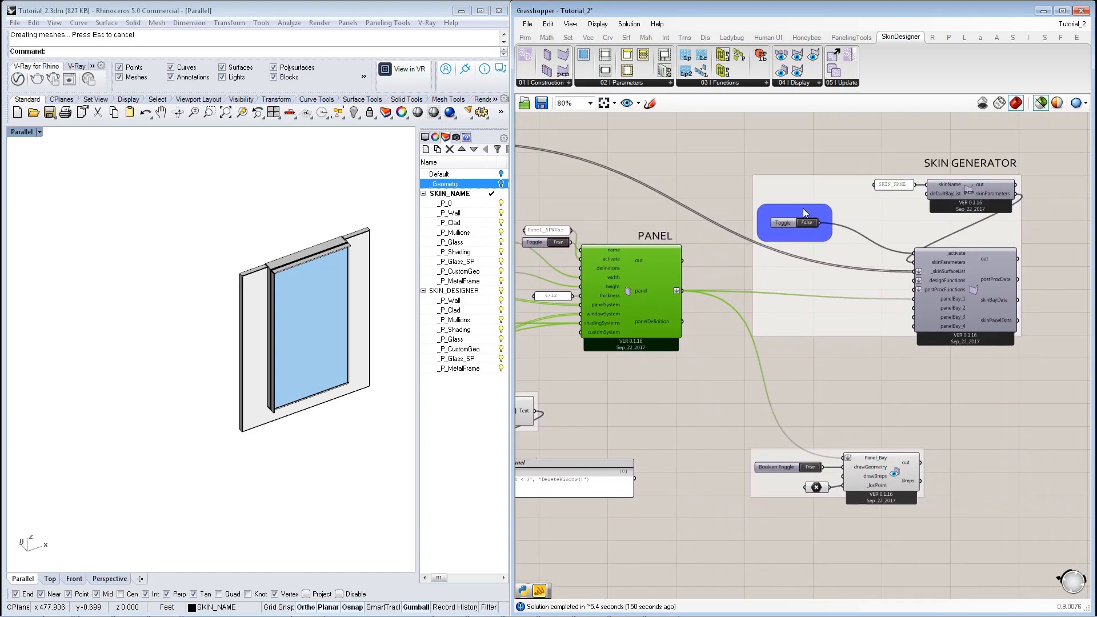
pyautogui.scroll(1, 800, 203)
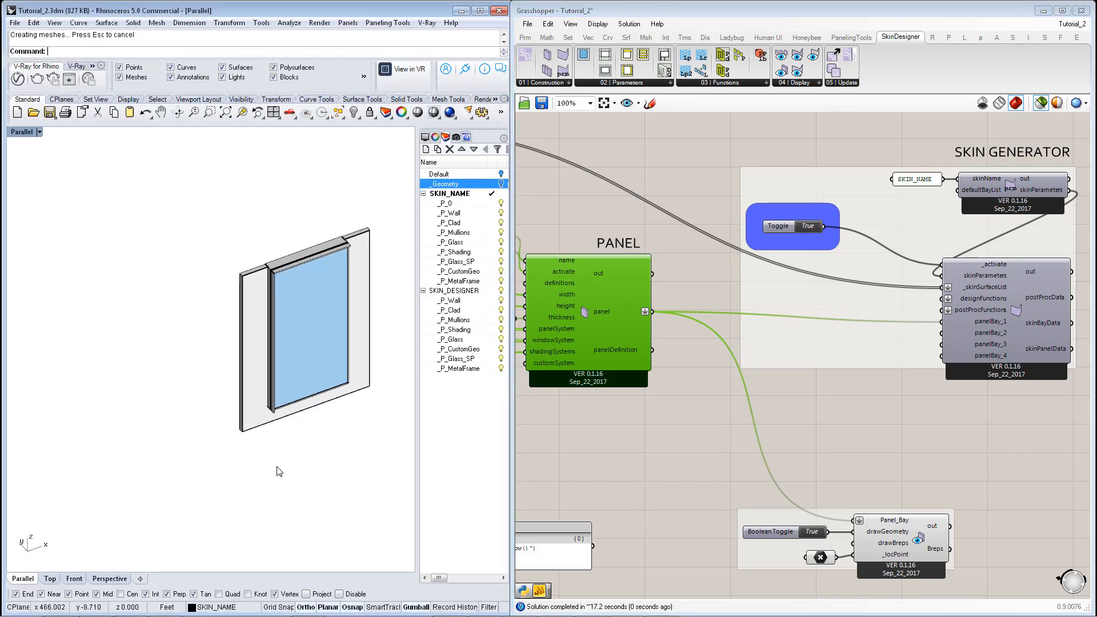
# Examine the generated panel facade from its overall curved shape down to individual windows and shading.
pyautogui.scroll(-7, 257, 428)
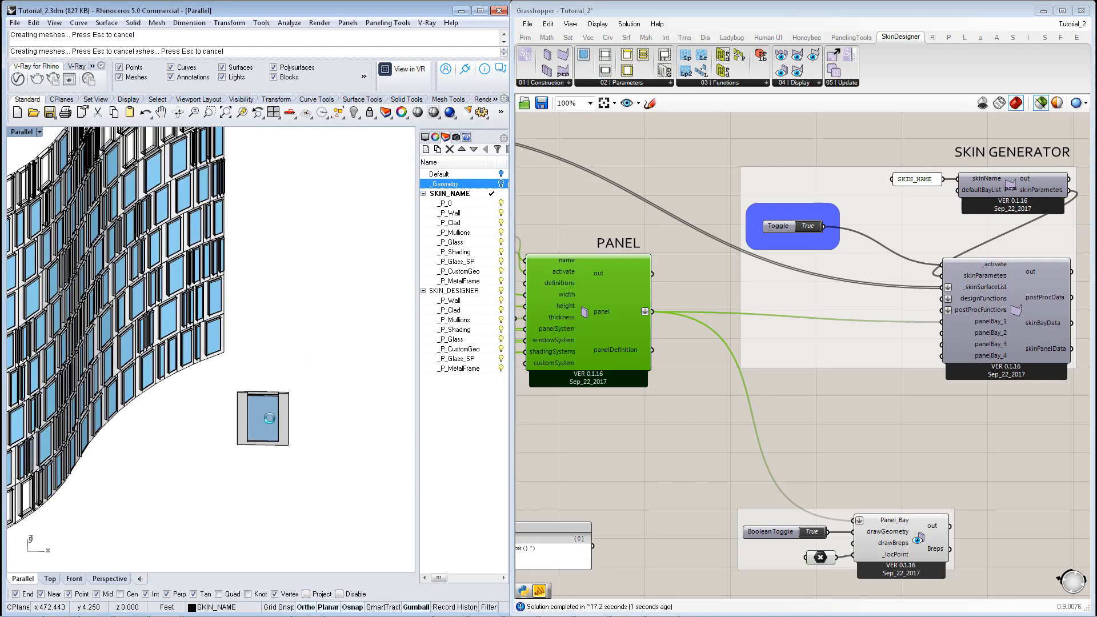
pyautogui.moveTo(137, 433); pyautogui.dragTo(101, 430, button='right')
pyautogui.scroll(7, 108, 316)
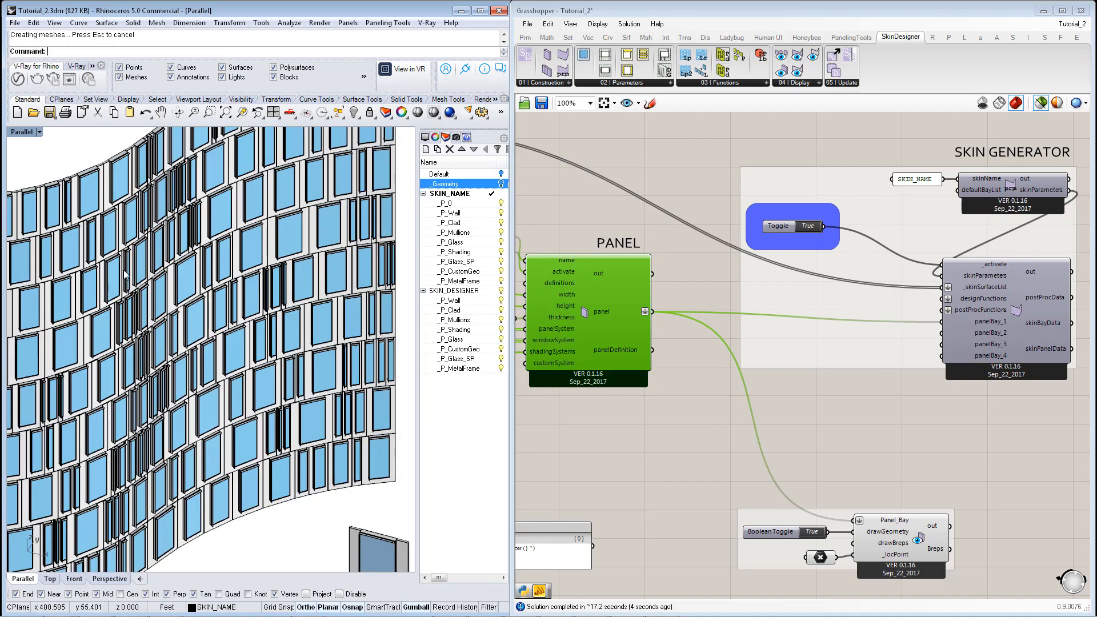
pyautogui.keyDown('shift'); pyautogui.moveTo(128, 268); pyautogui.dragTo(229, 307, button='right'); pyautogui.keyUp('shift')
pyautogui.scroll(-9, 229, 306)
pyautogui.scroll(8, 284, 278)
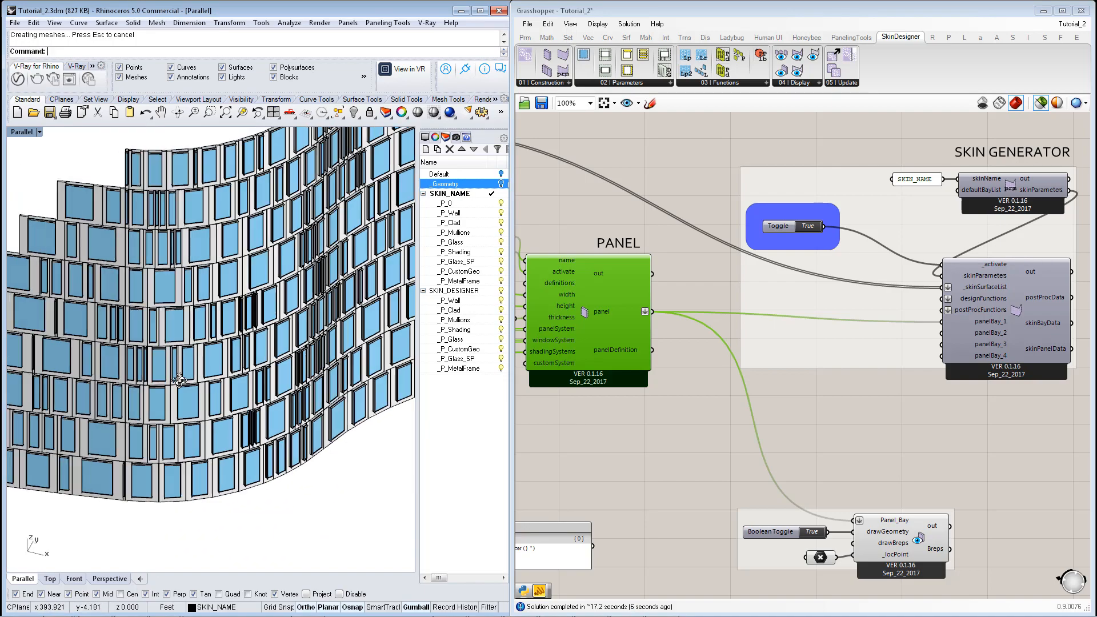
pyautogui.moveTo(284, 278); pyautogui.dragTo(253, 318, button='right')
pyautogui.scroll(3, 287, 271)
pyautogui.scroll(4, 253, 317)
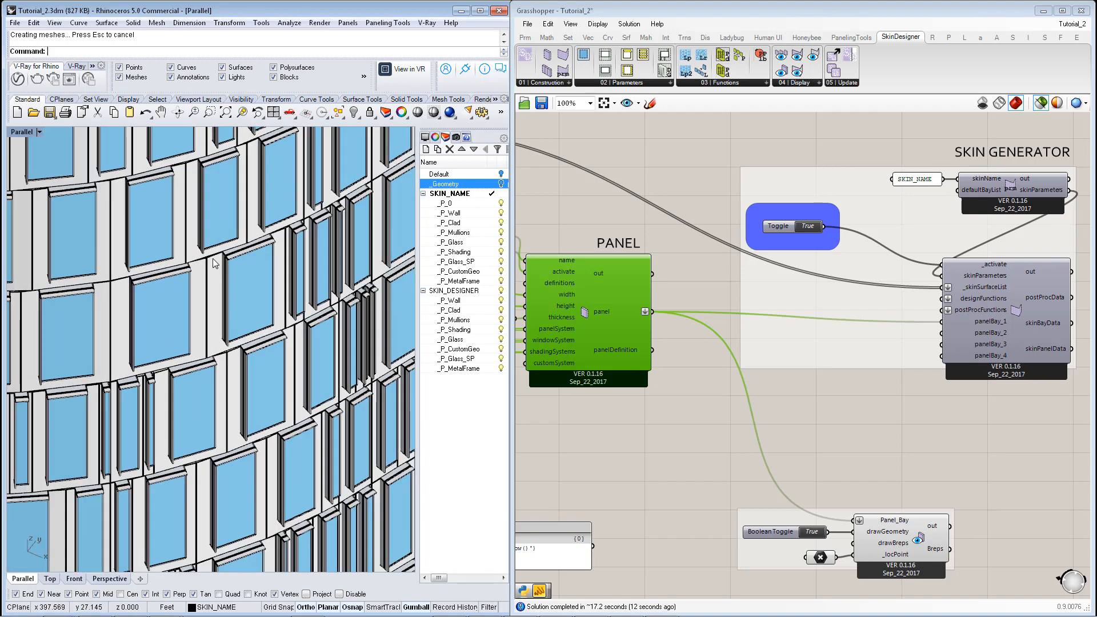
pyautogui.scroll(2, 222, 252)
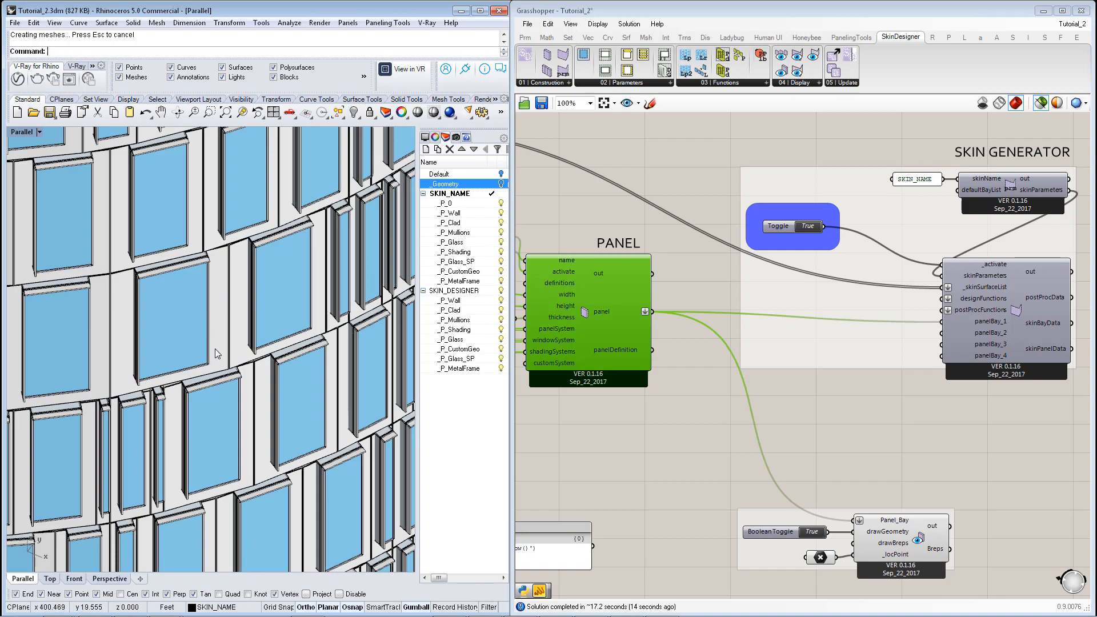
pyautogui.moveTo(216, 354); pyautogui.dragTo(148, 294, button='right')
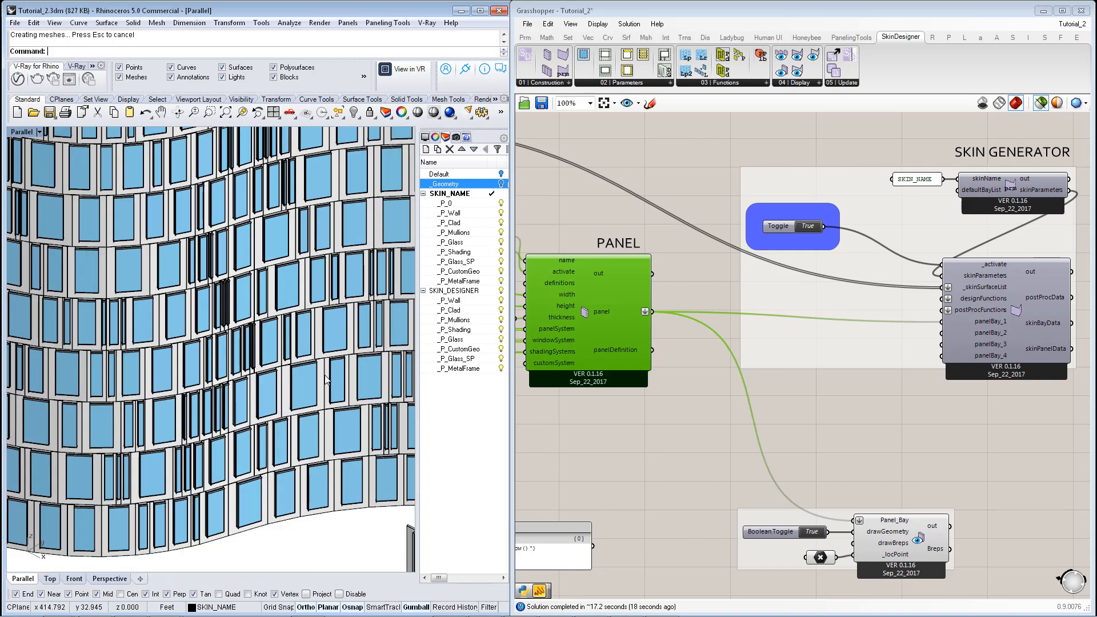
# Examine how windows and shades adapt on the narrow panels, and compare them with the full facade.
pyautogui.scroll(5, 326, 380)
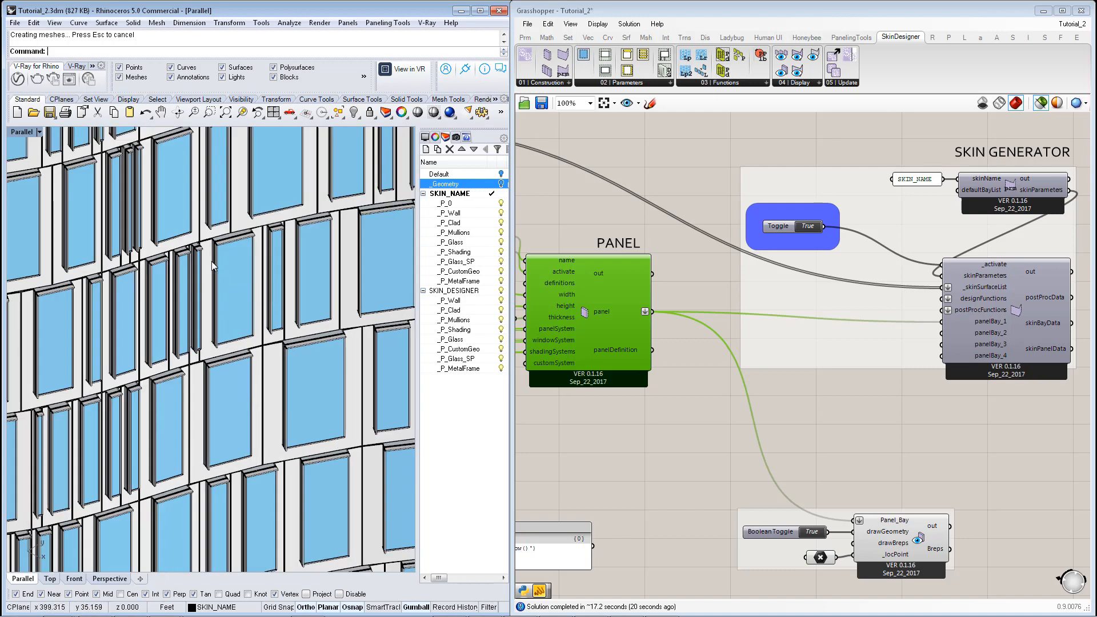
pyautogui.scroll(3, 209, 256)
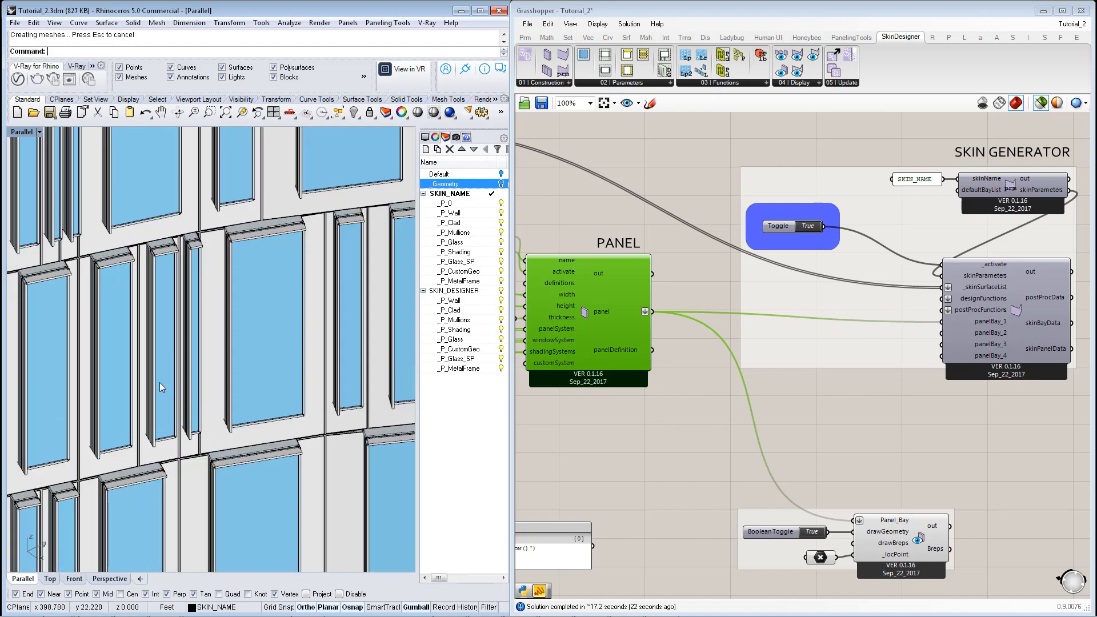
pyautogui.moveTo(160, 387); pyautogui.dragTo(203, 329, button='right')
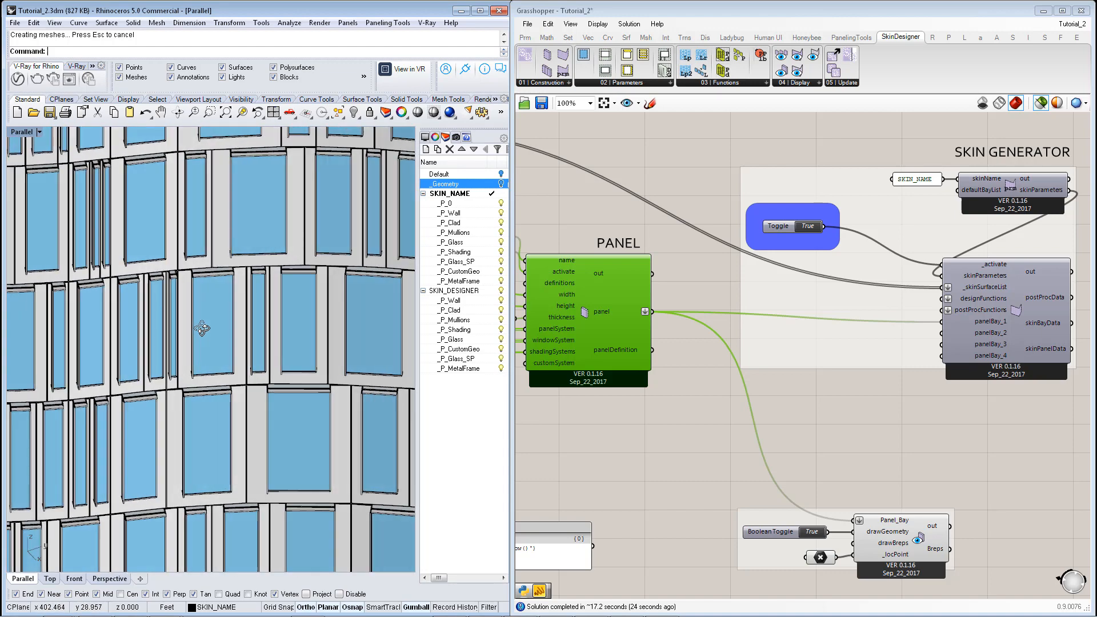
pyautogui.scroll(-8, 158, 320)
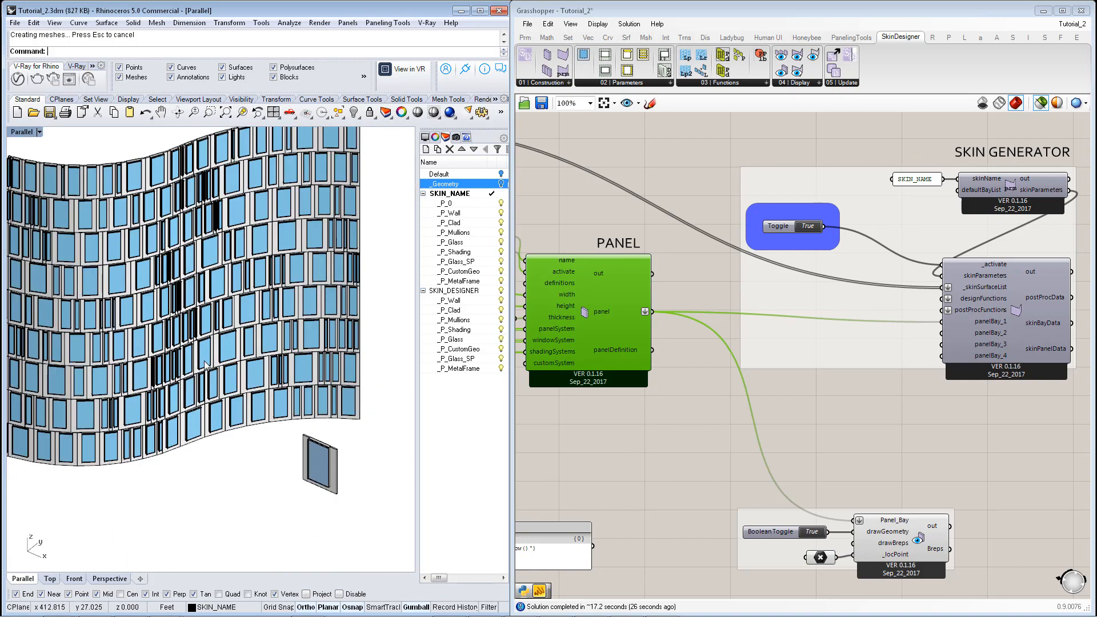
pyautogui.scroll(-2, 268, 362)
pyautogui.scroll(10, 171, 380)
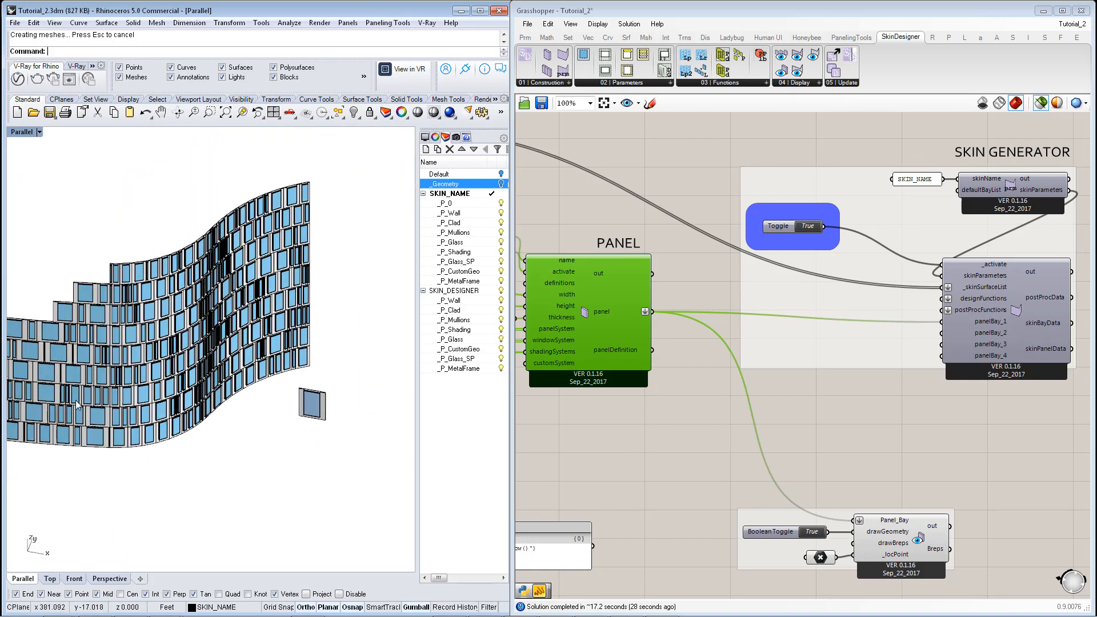
# Review the variable panel widths around the facade's stepped edge and curved section from several angles.
pyautogui.moveTo(126, 385); pyautogui.dragTo(229, 368, button='right')
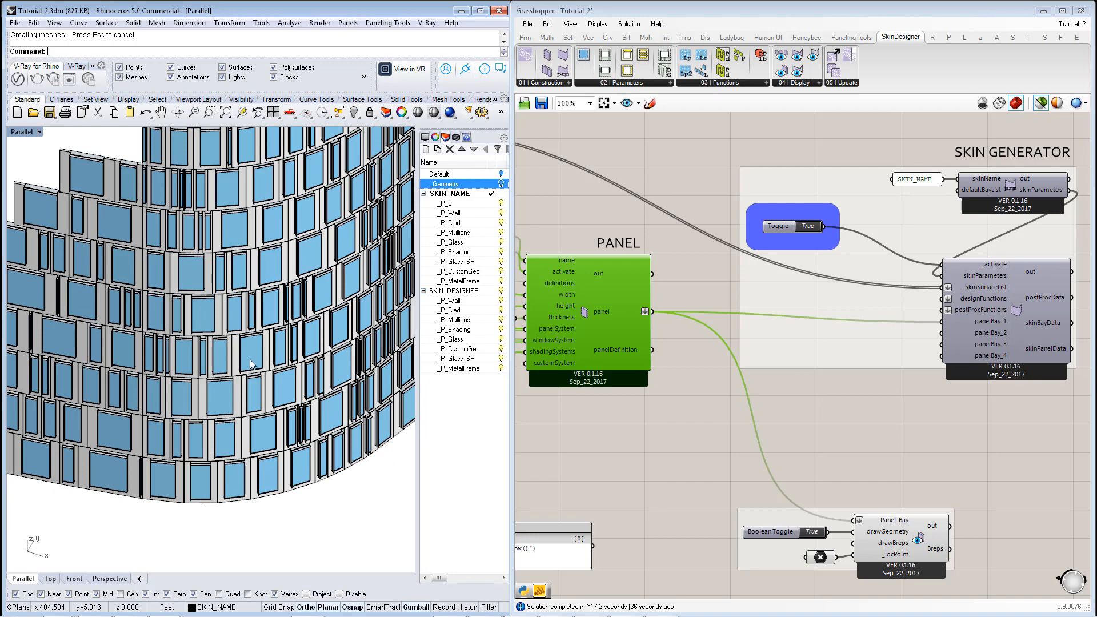
pyautogui.moveTo(250, 364); pyautogui.dragTo(263, 369, button='right')
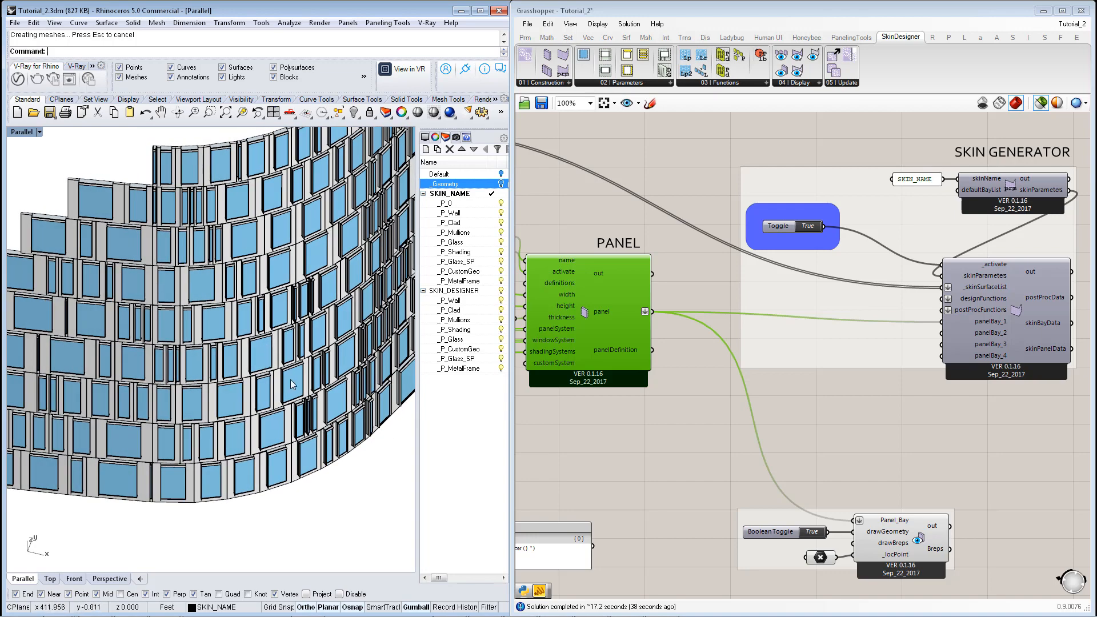
pyautogui.moveTo(288, 408); pyautogui.dragTo(256, 417, button='right')
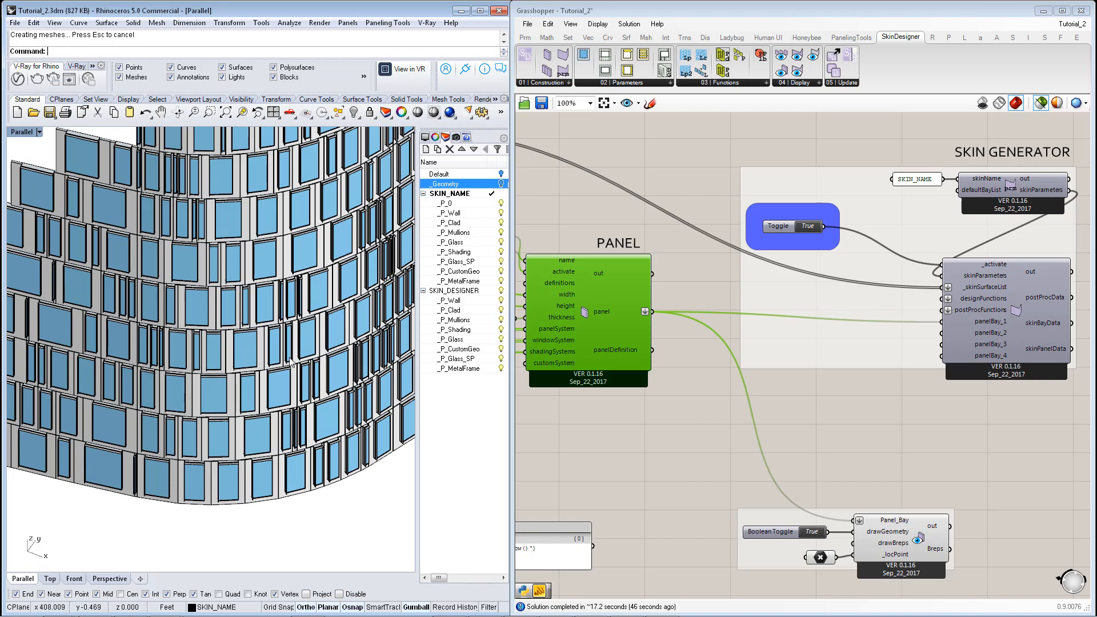
pyautogui.moveTo(292, 362); pyautogui.dragTo(235, 369, button='right')
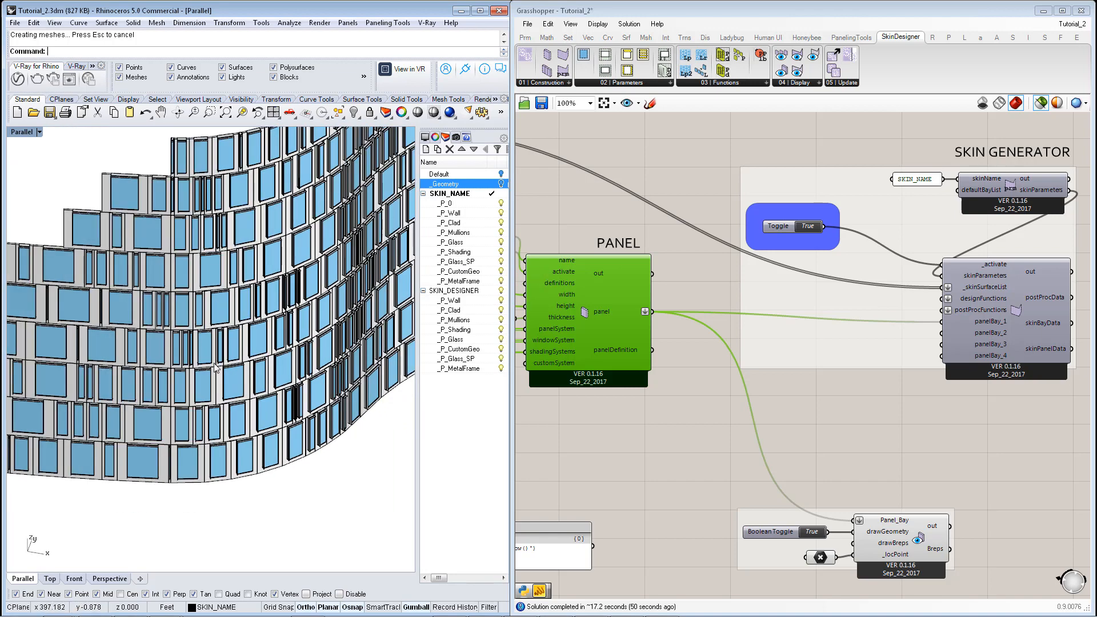
pyautogui.moveTo(216, 368); pyautogui.dragTo(323, 318, button='right')
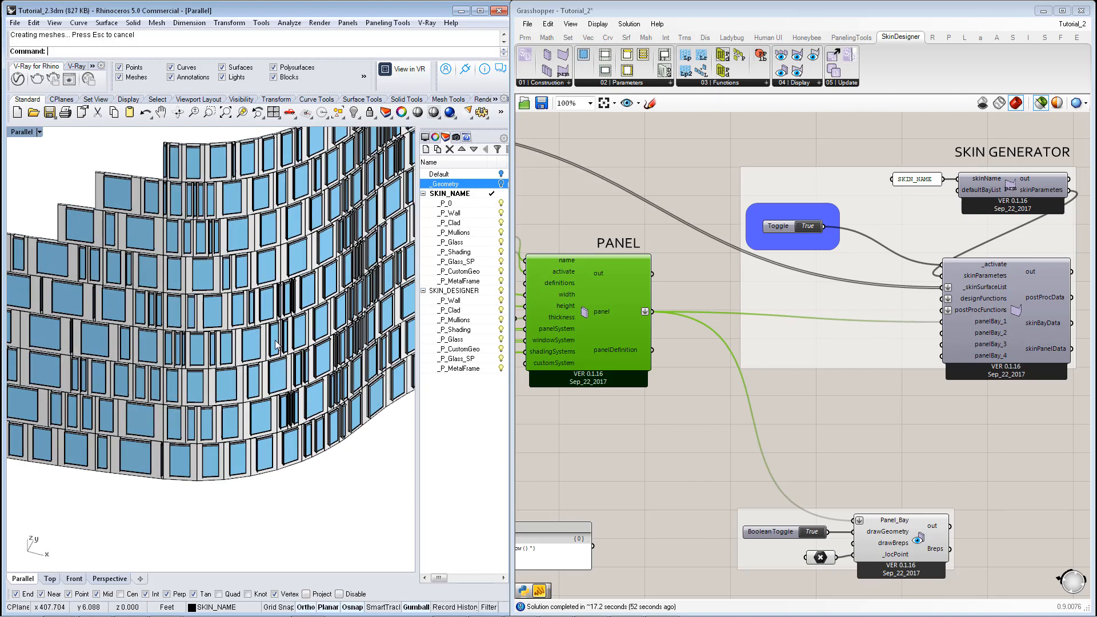
pyautogui.scroll(5, 276, 345)
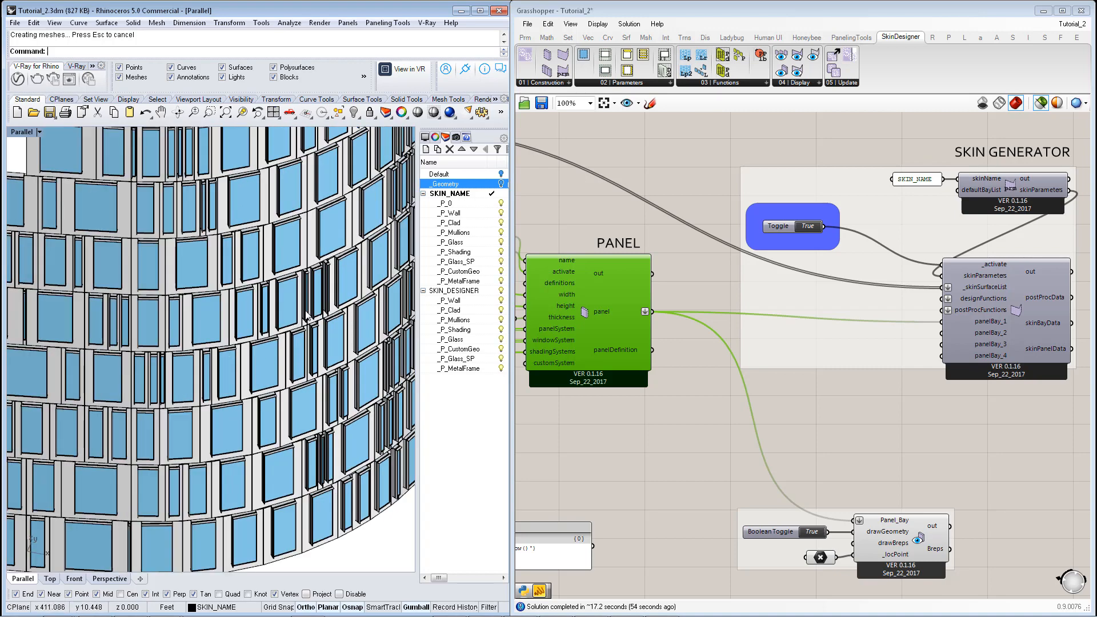
pyautogui.scroll(-5, 235, 349)
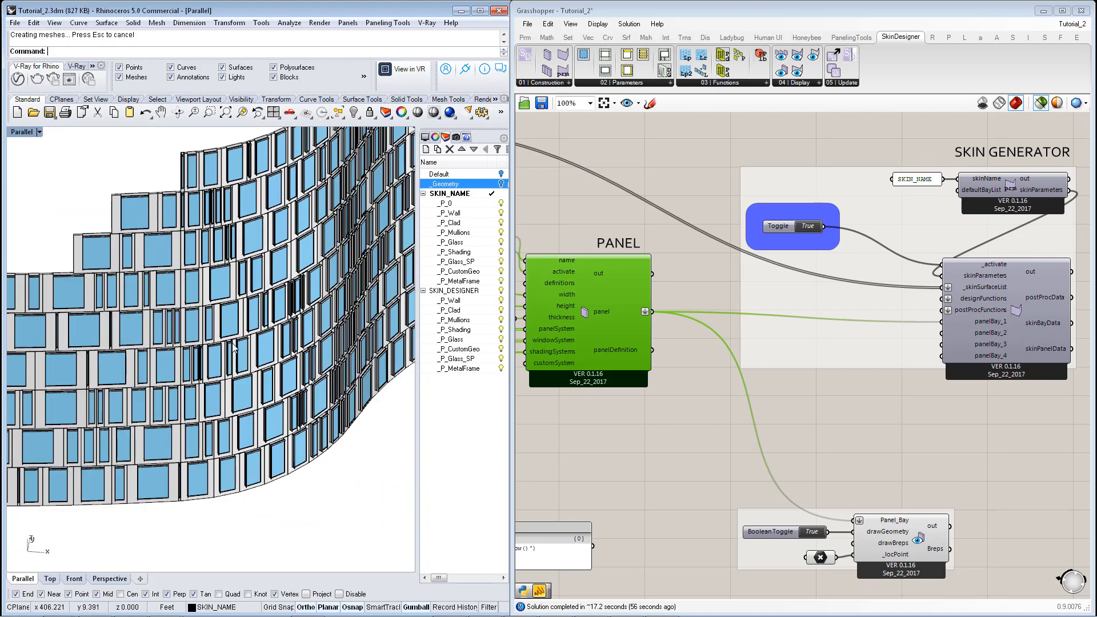
# Examine the Panel Rules group and the conditional definition that removes windows from panels narrower than 3.
pyautogui.moveTo(622, 419); pyautogui.dragTo(839, 304, button='right')
pyautogui.scroll(-2, 839, 303)
pyautogui.moveTo(746, 394); pyautogui.dragTo(746, 444, button='right')
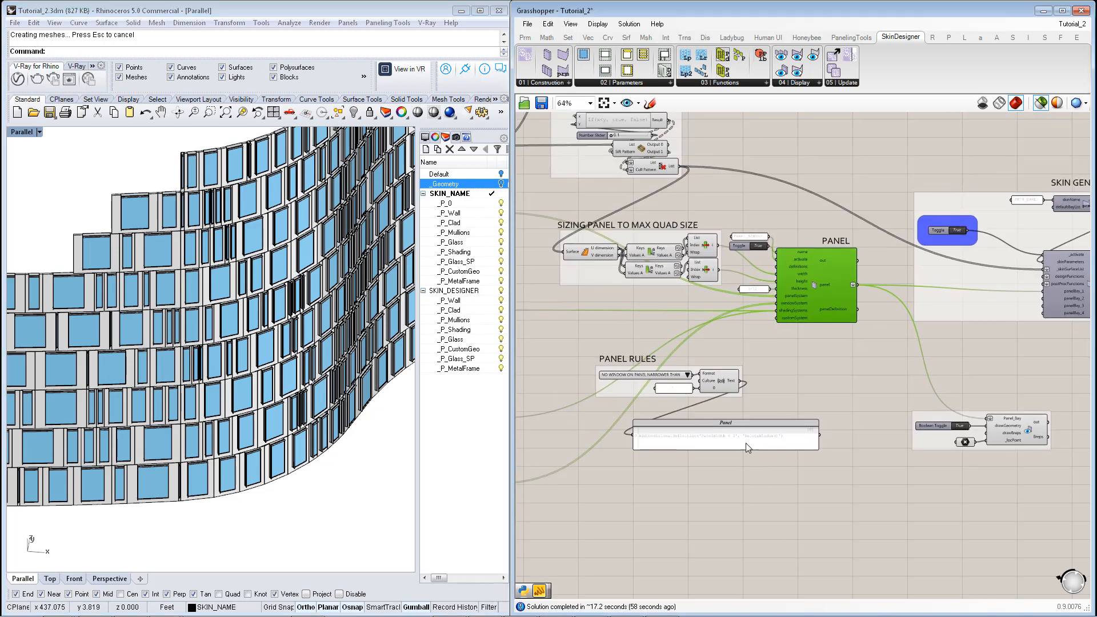
pyautogui.scroll(4, 625, 393)
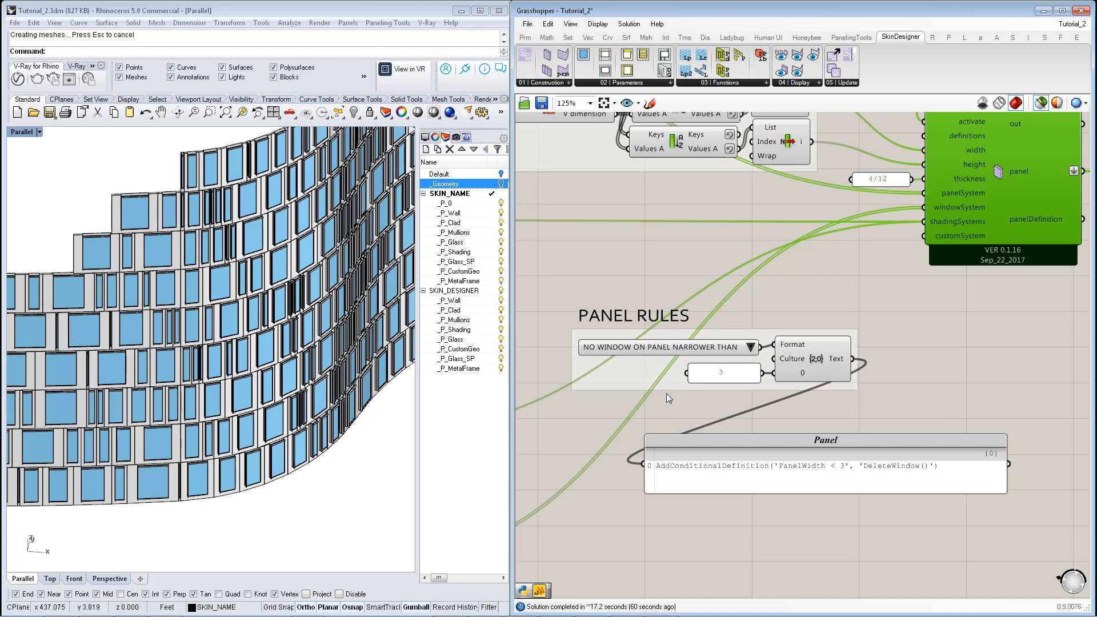
pyautogui.moveTo(693, 393); pyautogui.dragTo(707, 394, button='right')
pyautogui.scroll(1, 718, 385)
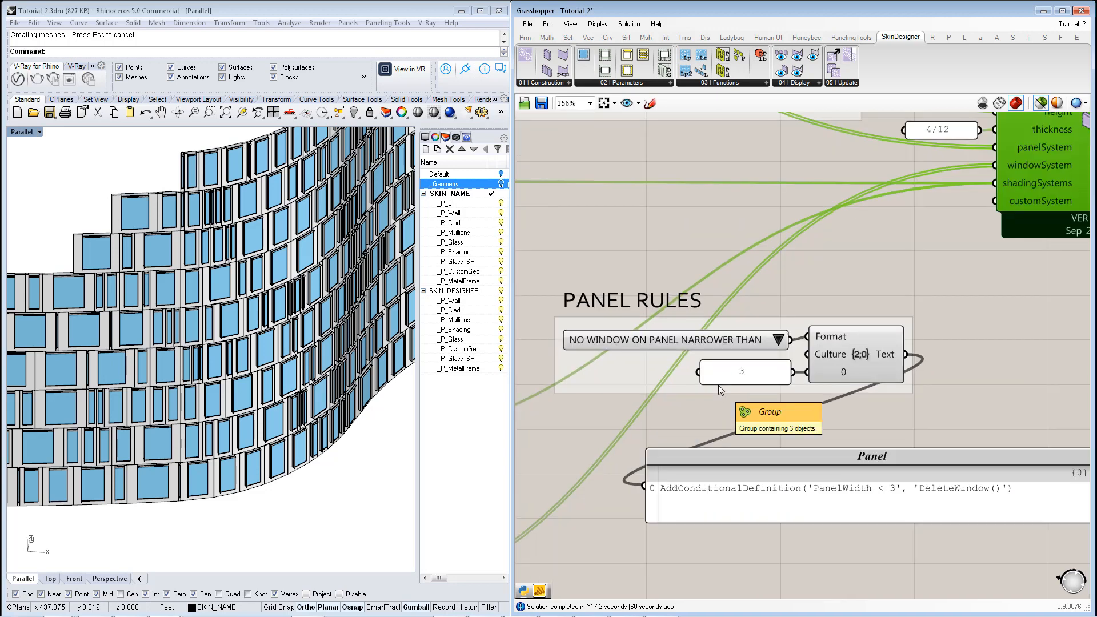
pyautogui.click(735, 399)
pyautogui.scroll(-1, 715, 393)
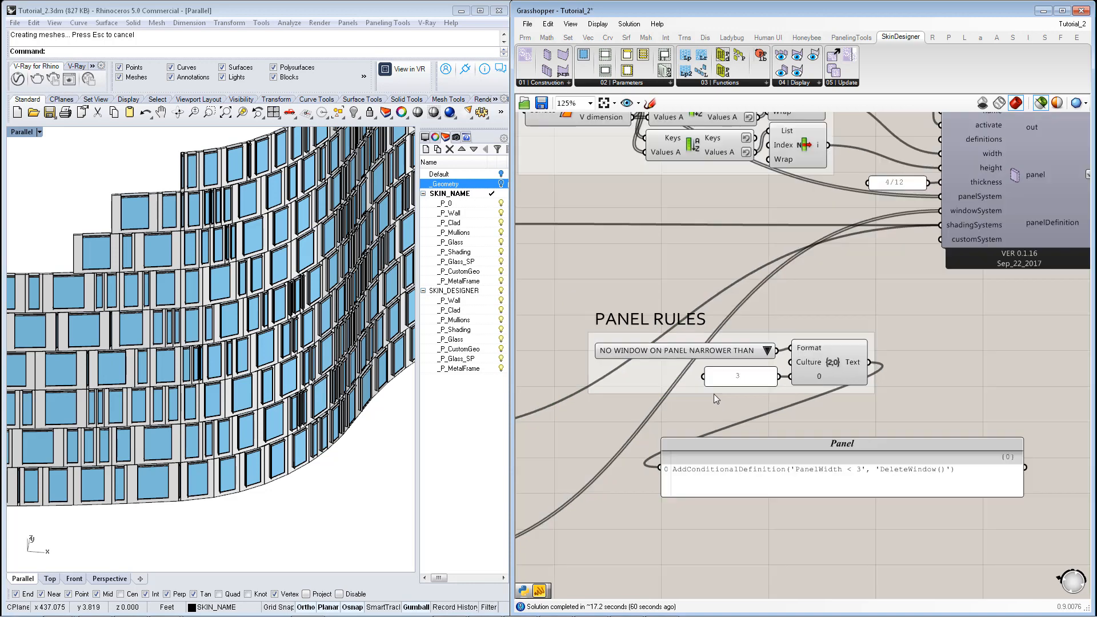
# Feed the formatted rule text from the Panel Rules group into the Panel component's definitions input.
pyautogui.moveTo(808, 422); pyautogui.dragTo(802, 405, button='right')
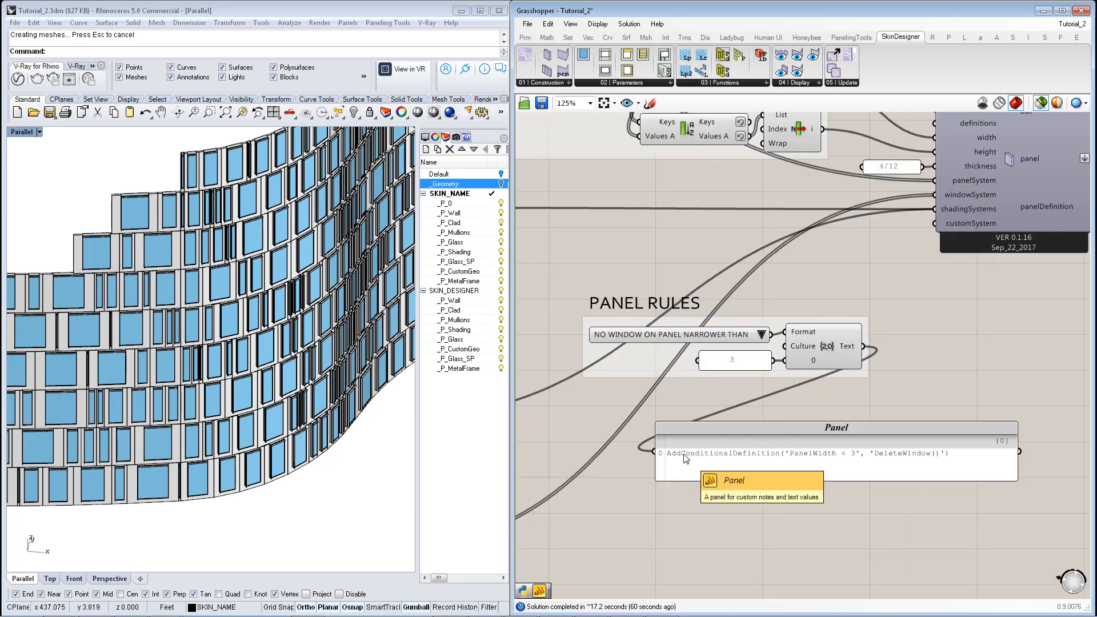
pyautogui.scroll(1, 689, 457)
pyautogui.scroll(-1, 714, 466)
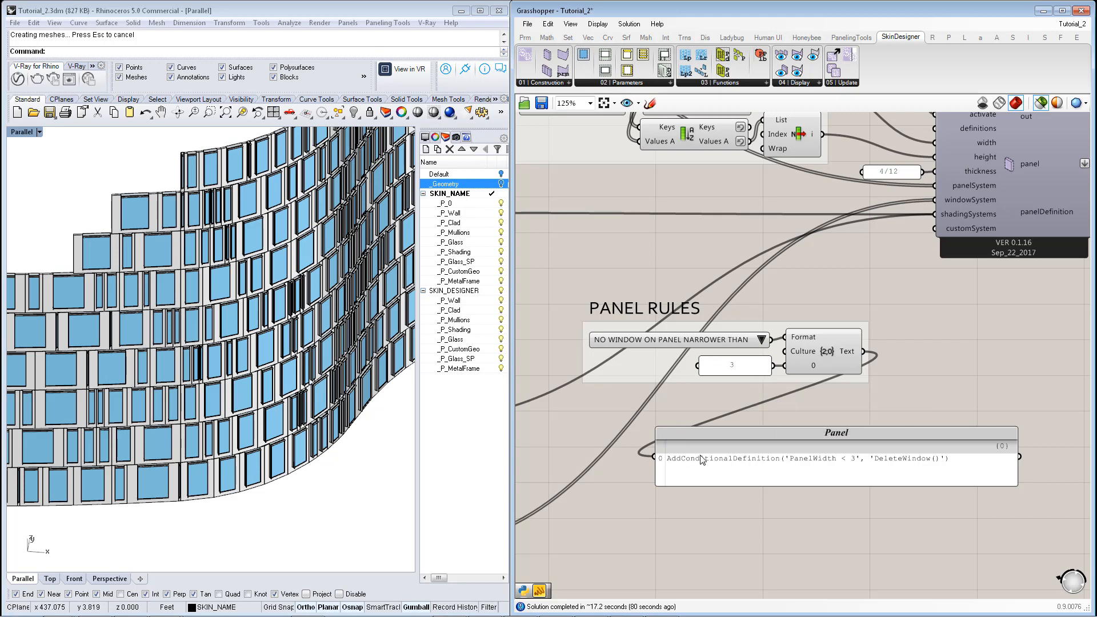
pyautogui.moveTo(956, 445); pyautogui.dragTo(906, 492, button='right')
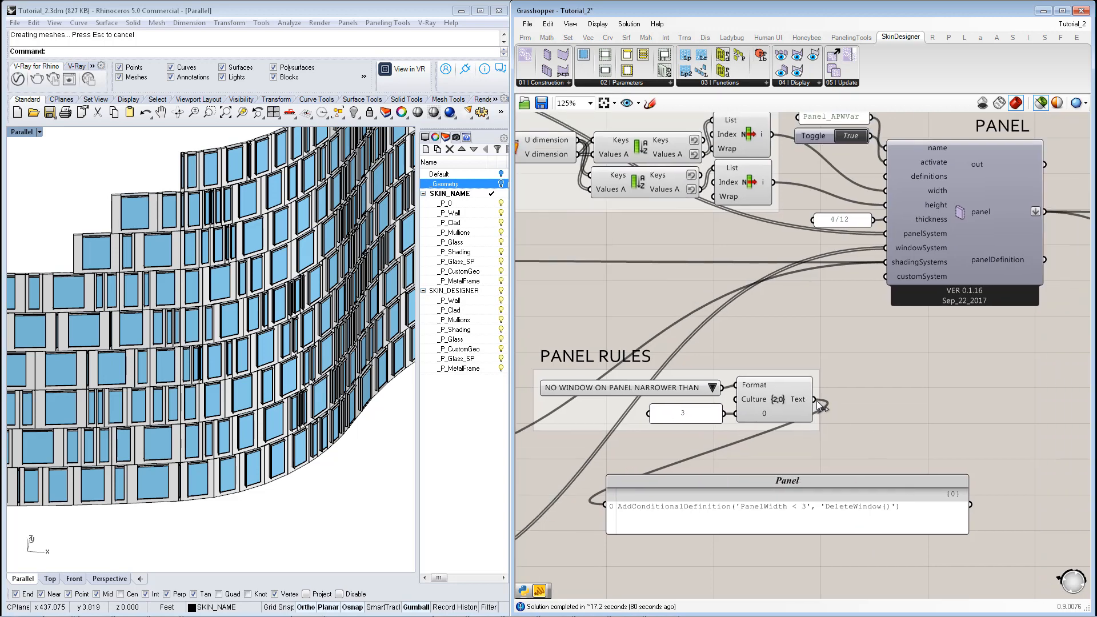
pyautogui.moveTo(815, 400); pyautogui.dragTo(880, 182)
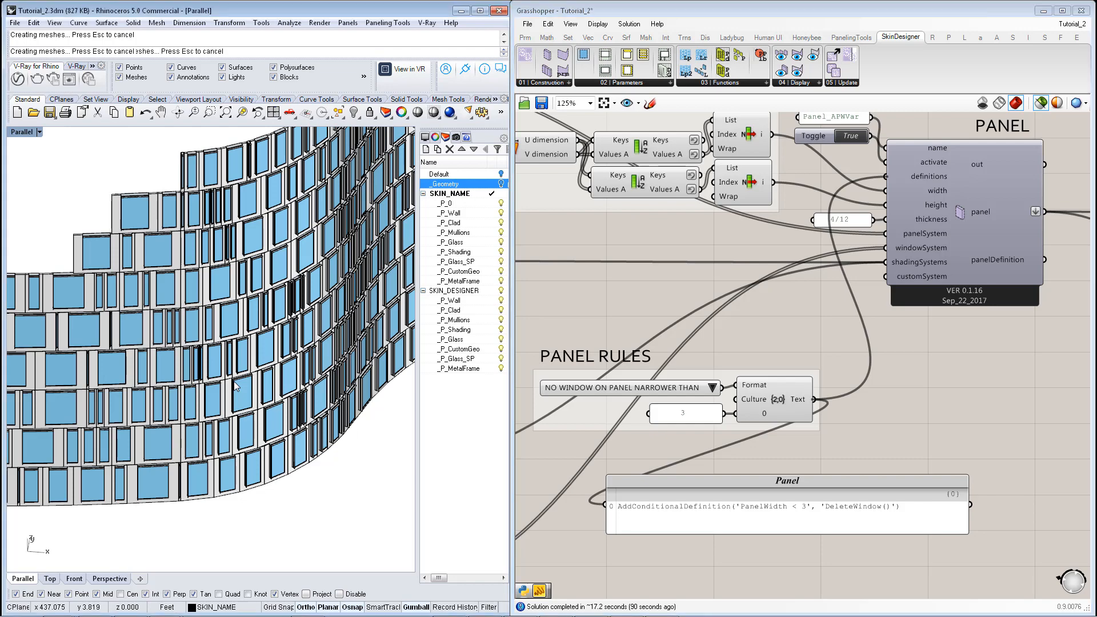
# Examine how the rule treats narrow panels across the regenerated facade, both up close and from several angles.
pyautogui.scroll(8, 305, 322)
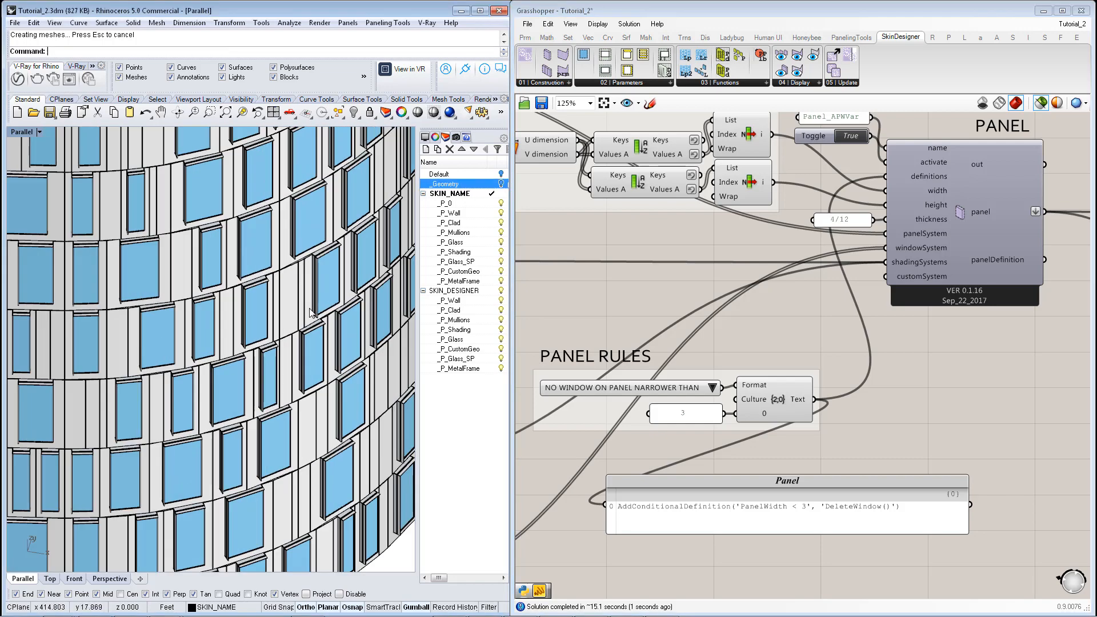
pyautogui.scroll(3, 327, 359)
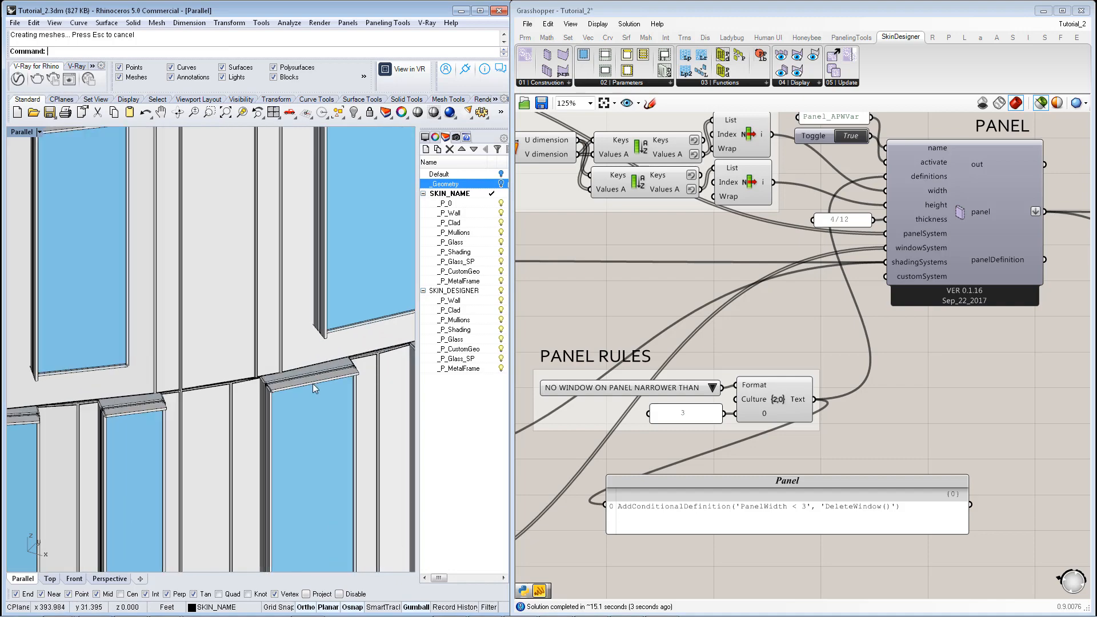
pyautogui.scroll(-8, 196, 356)
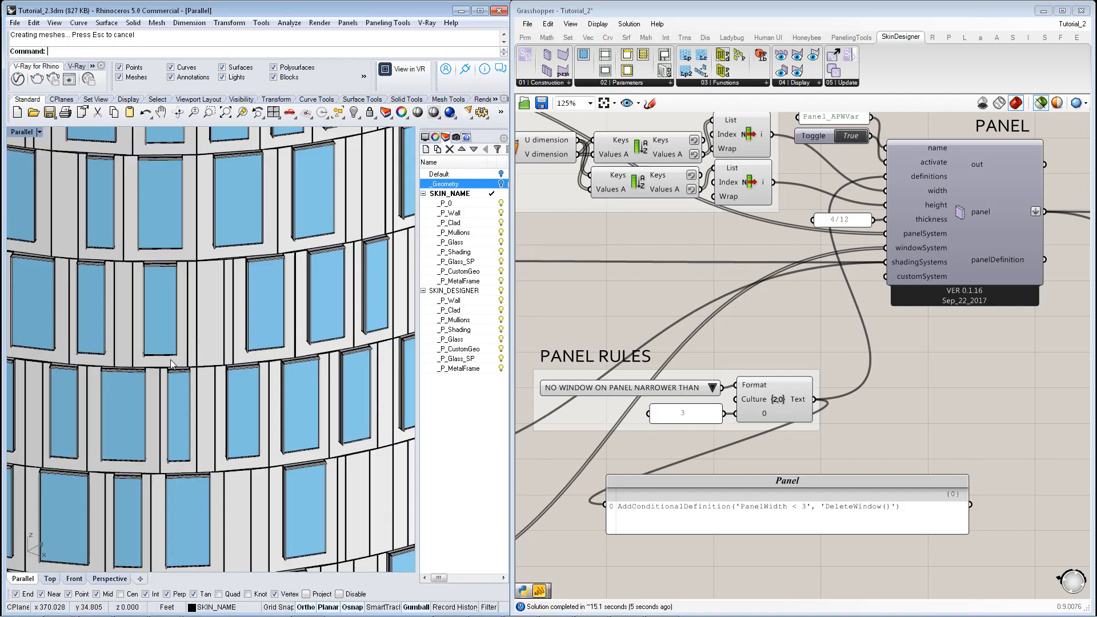
pyautogui.moveTo(195, 356); pyautogui.dragTo(226, 359, button='right')
pyautogui.scroll(4, 227, 359)
pyautogui.scroll(-10, 227, 359)
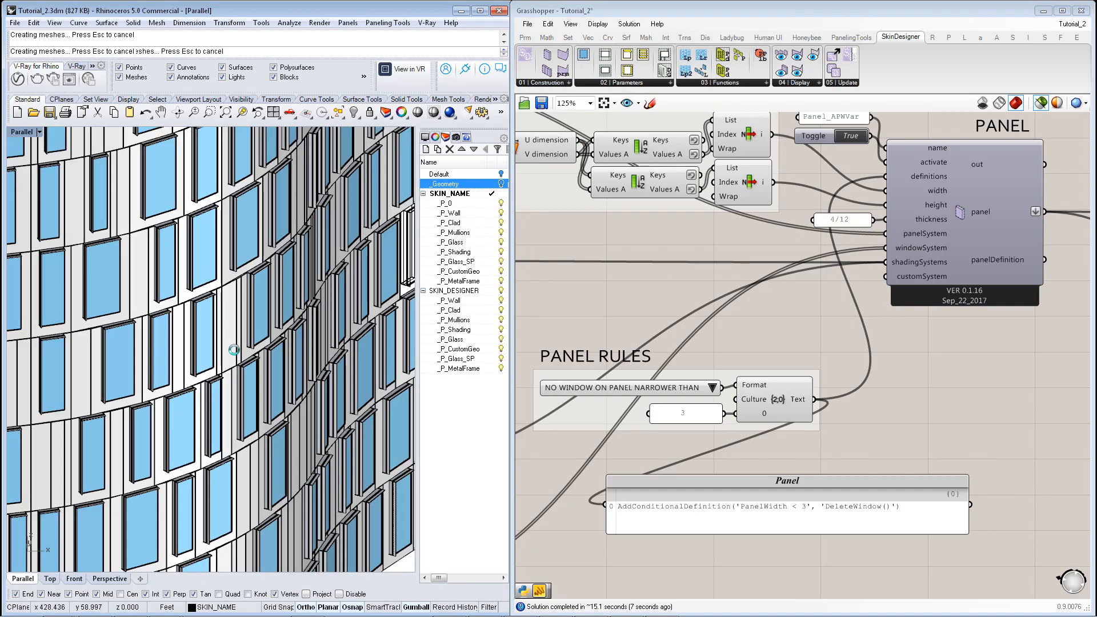
pyautogui.moveTo(270, 394); pyautogui.dragTo(221, 361, button='right')
pyautogui.scroll(6, 235, 359)
pyautogui.scroll(8, 221, 361)
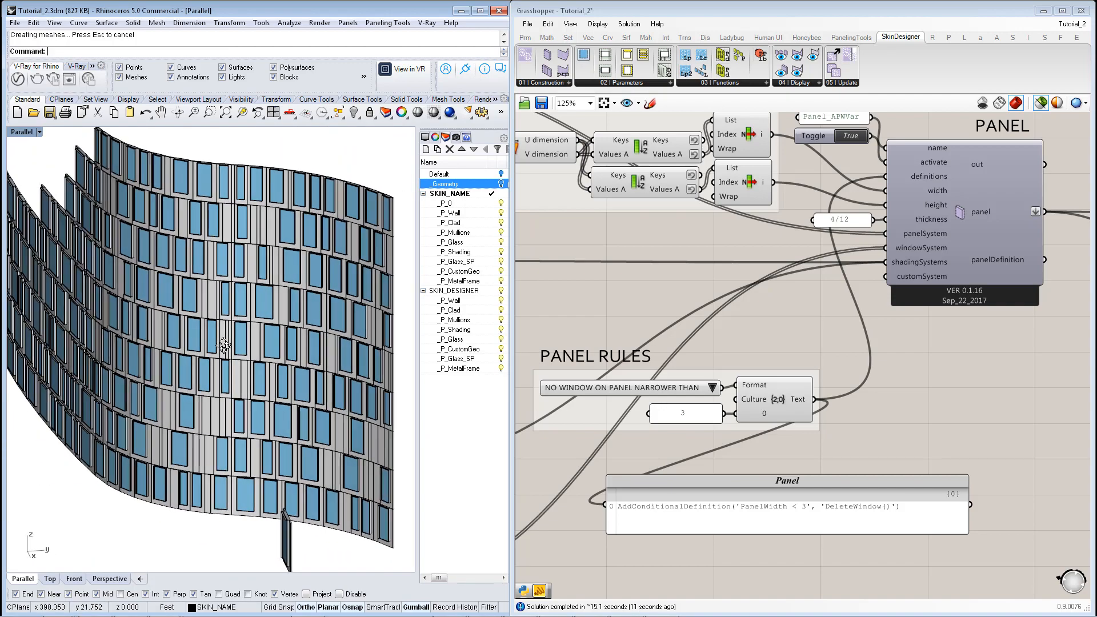
pyautogui.scroll(-10, 281, 401)
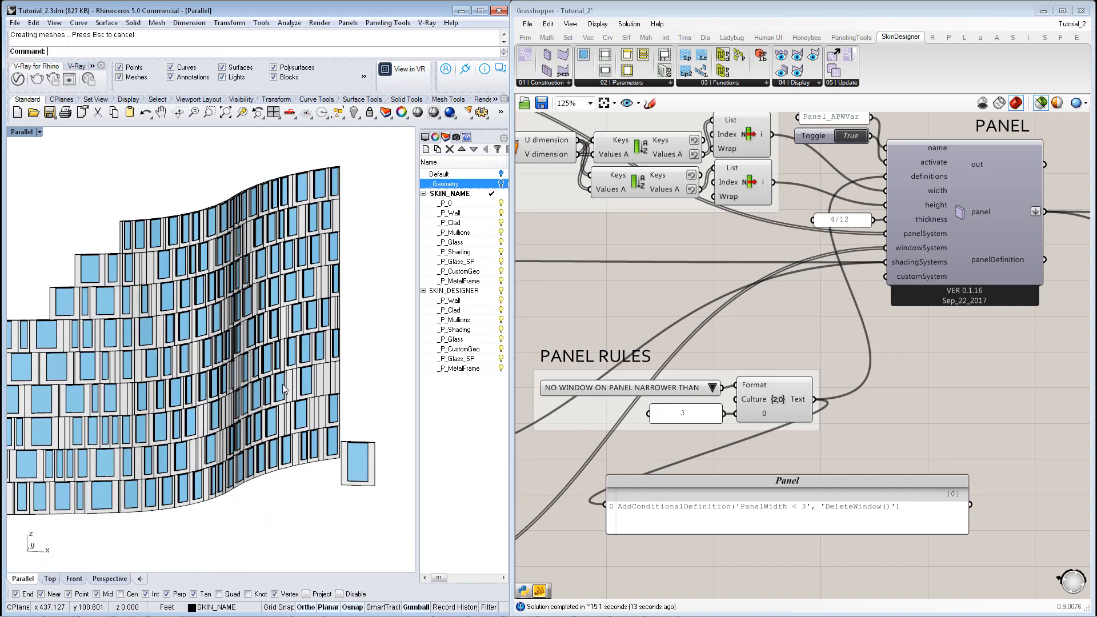
pyautogui.moveTo(101, 430); pyautogui.dragTo(256, 430, button='right')
pyautogui.scroll(2, 143, 449)
pyautogui.scroll(-3, 206, 448)
pyautogui.scroll(2, 189, 438)
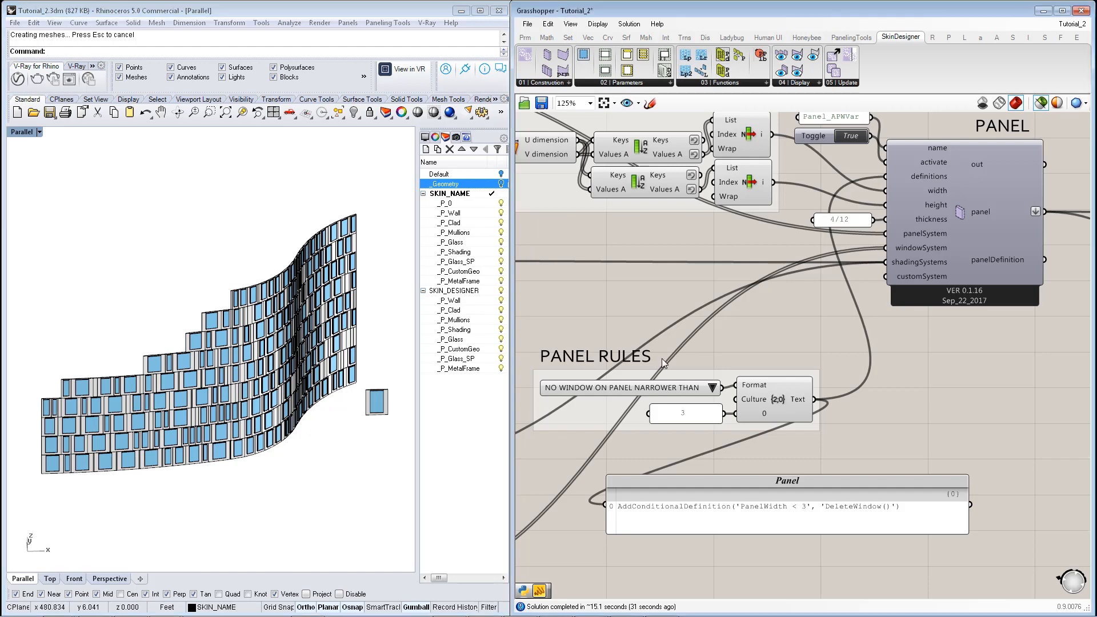
# Set the Skin Generator's activation toggle to False for the pre-panelized quad facade.
pyautogui.scroll(-5, 663, 363)
pyautogui.moveTo(757, 334); pyautogui.dragTo(765, 418, button='right')
pyautogui.scroll(5, 905, 340)
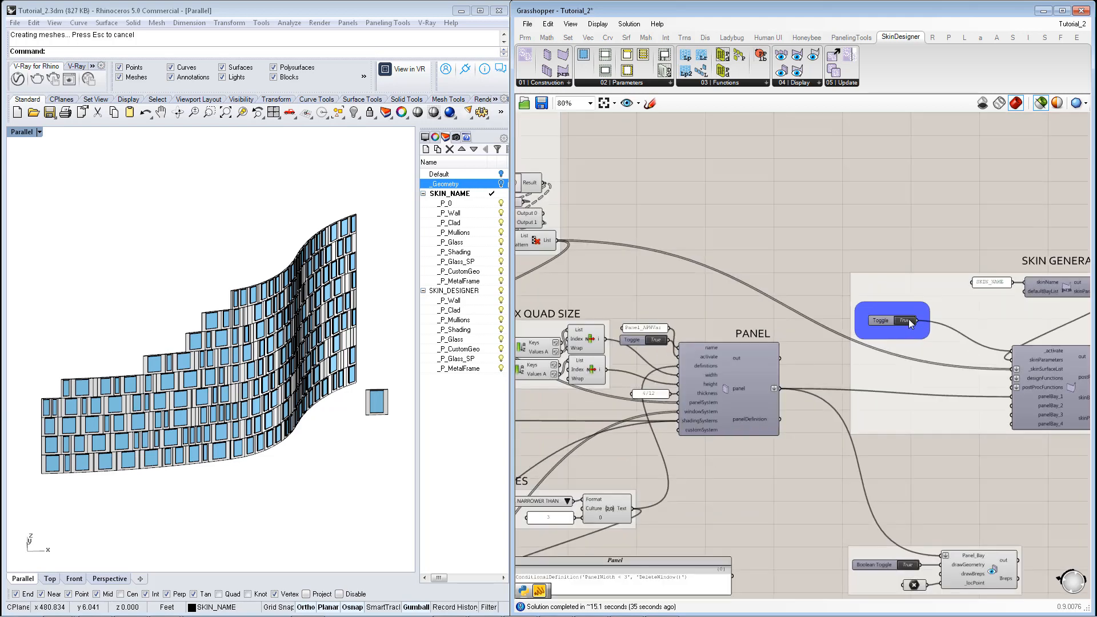
pyautogui.doubleClick(903, 321)
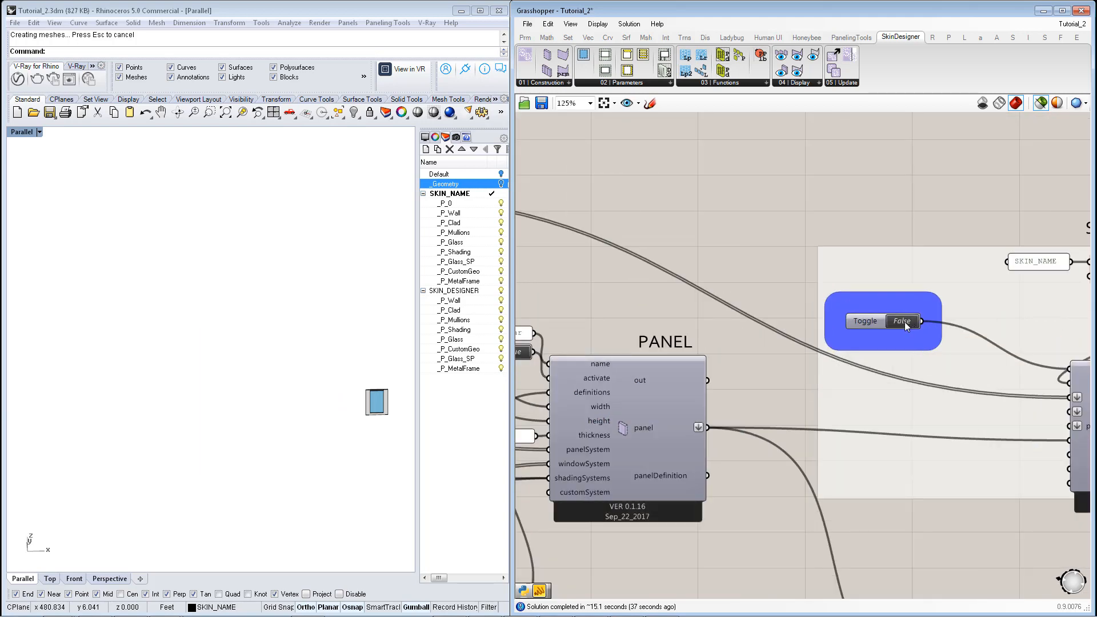
# Activate the Skin Generator in the Custom Geometry Panels definition by setting its toggle to True.
pyautogui.scroll(-5, 709, 334)
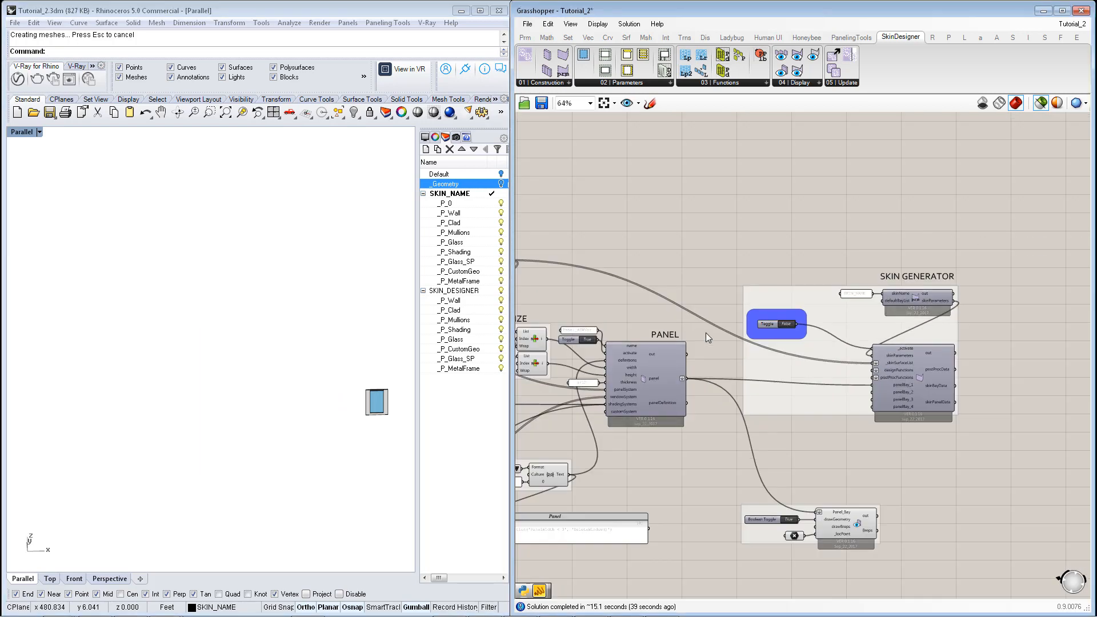
pyautogui.moveTo(1029, 388); pyautogui.dragTo(654, 357, button='right')
pyautogui.moveTo(864, 323); pyautogui.dragTo(700, 366, button='right')
pyautogui.scroll(1, 787, 364)
pyautogui.click(213, 367)
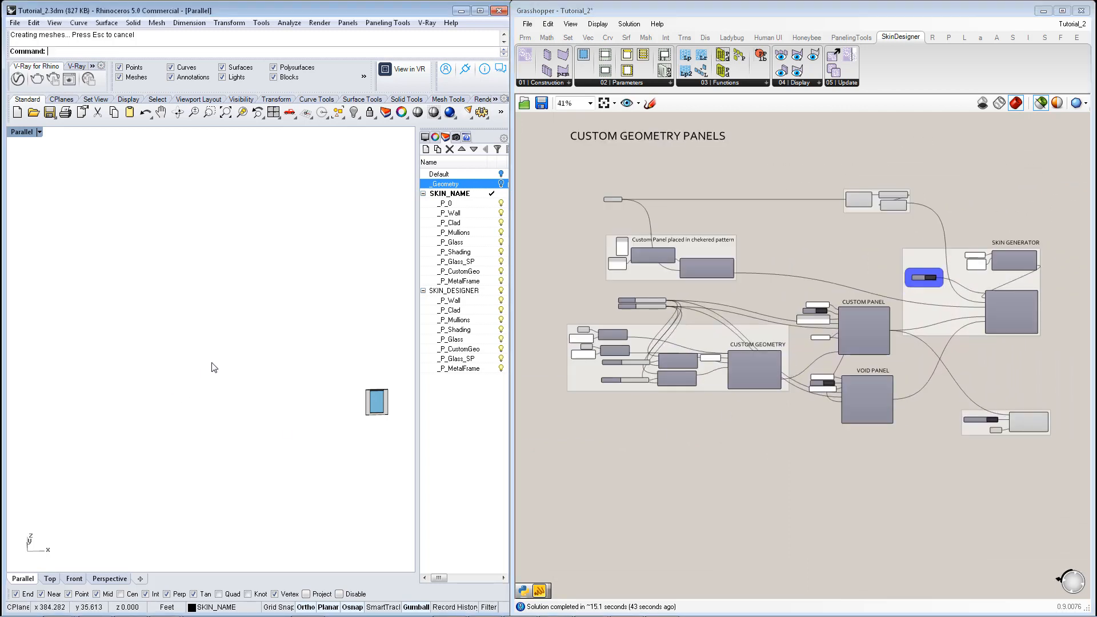
pyautogui.moveTo(213, 367); pyautogui.dragTo(307, 376, button='right')
pyautogui.scroll(2, 347, 375)
pyautogui.moveTo(729, 407); pyautogui.dragTo(732, 434, button='right')
pyautogui.scroll(2, 882, 236)
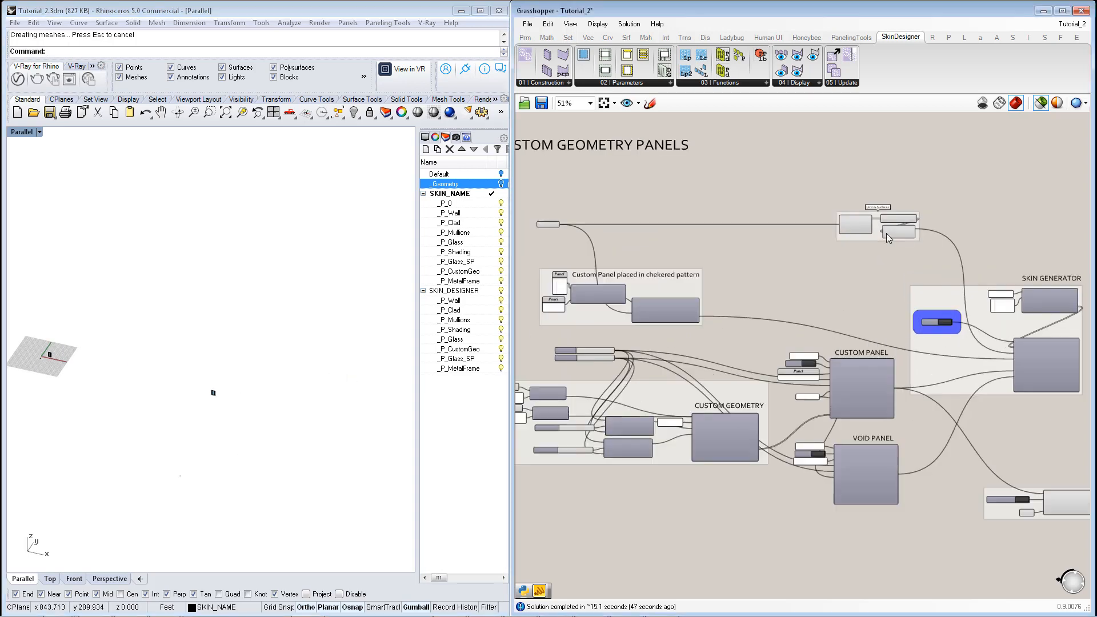
pyautogui.moveTo(721, 254); pyautogui.dragTo(757, 264, button='right')
pyautogui.moveTo(1038, 376); pyautogui.dragTo(891, 330, button='right')
pyautogui.scroll(3, 893, 322)
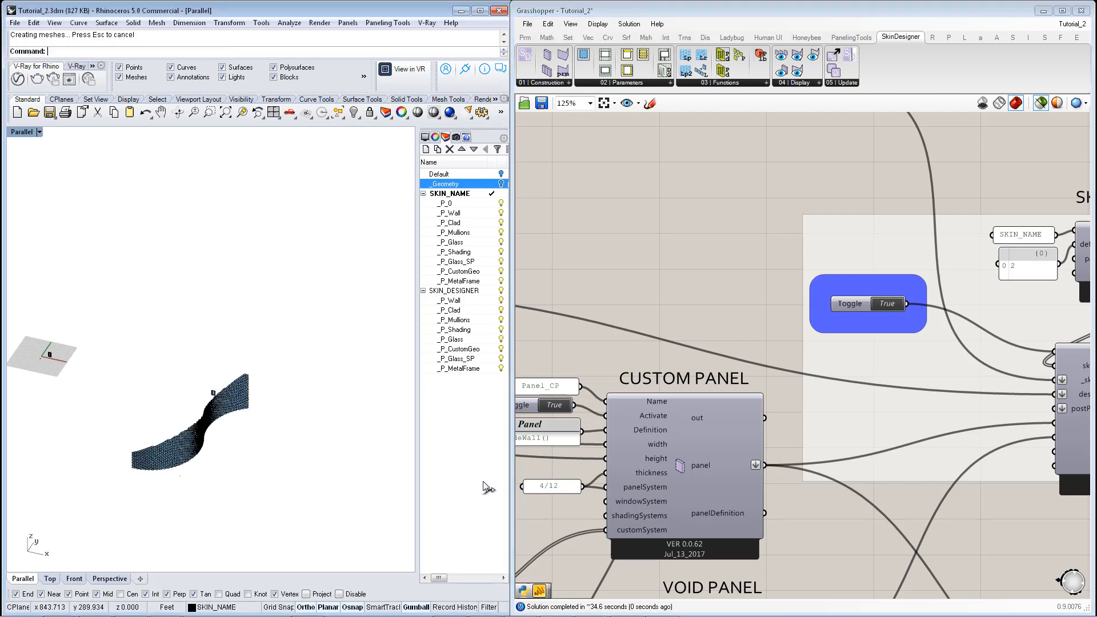
# Examine the generated custom-geometry facade up close and select several individual panel blocks.
pyautogui.scroll(10, 200, 384)
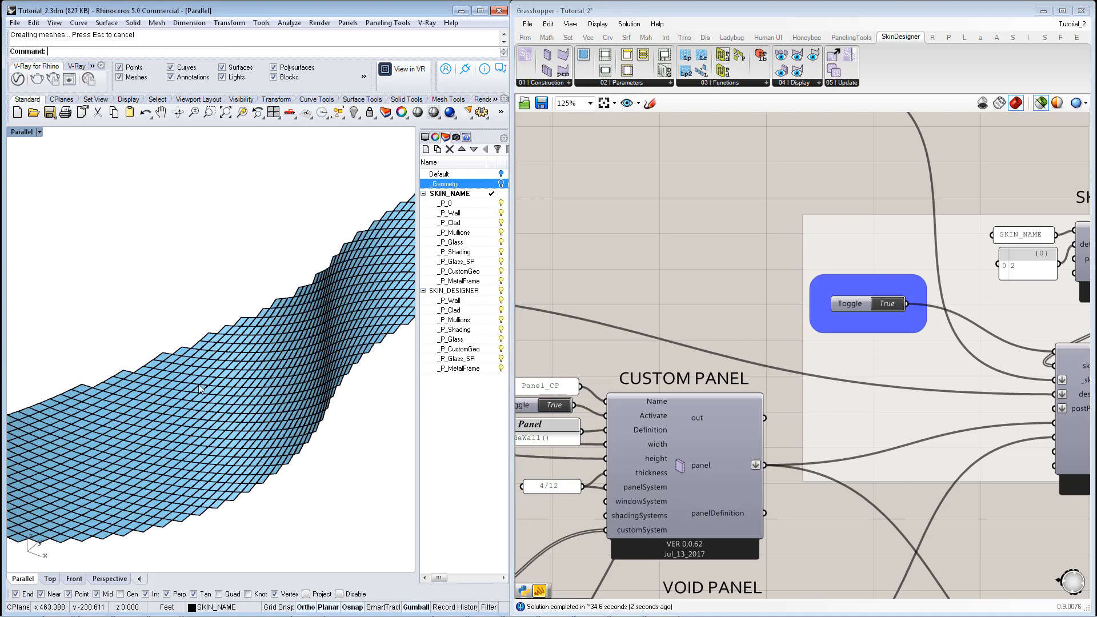
pyautogui.scroll(-5, 765, 386)
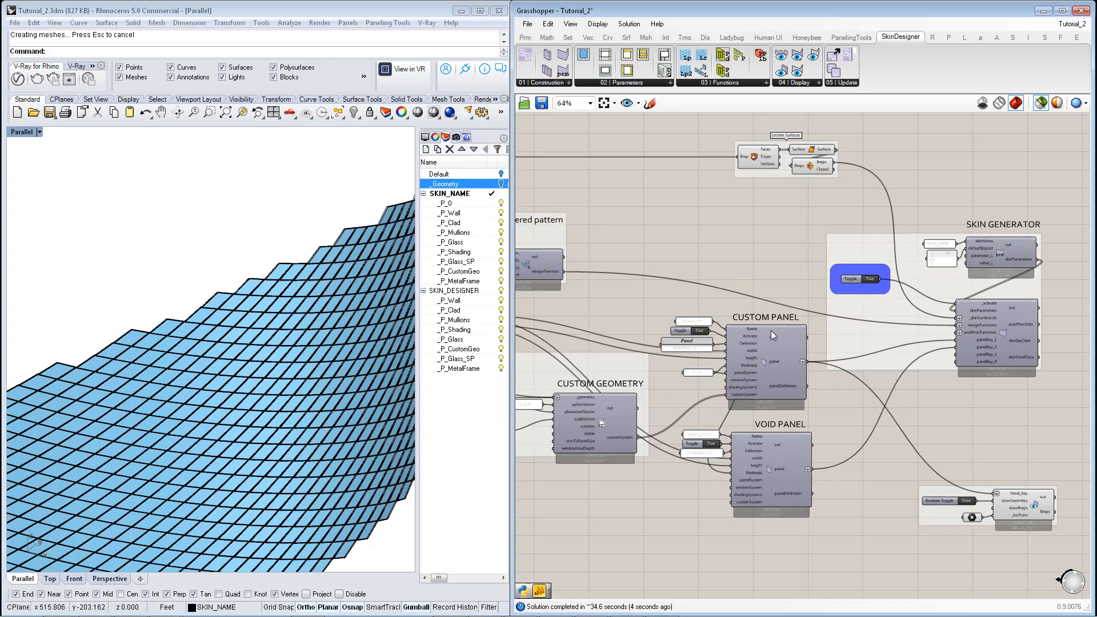
pyautogui.scroll(3, 670, 416)
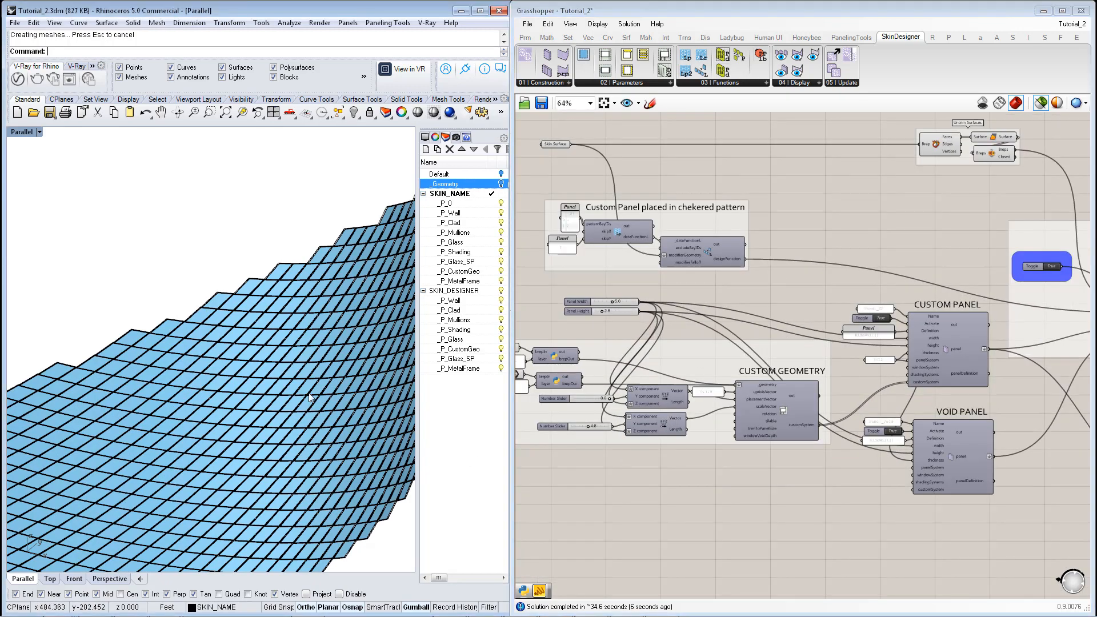
pyautogui.scroll(3, 312, 354)
pyautogui.scroll(5, 312, 354)
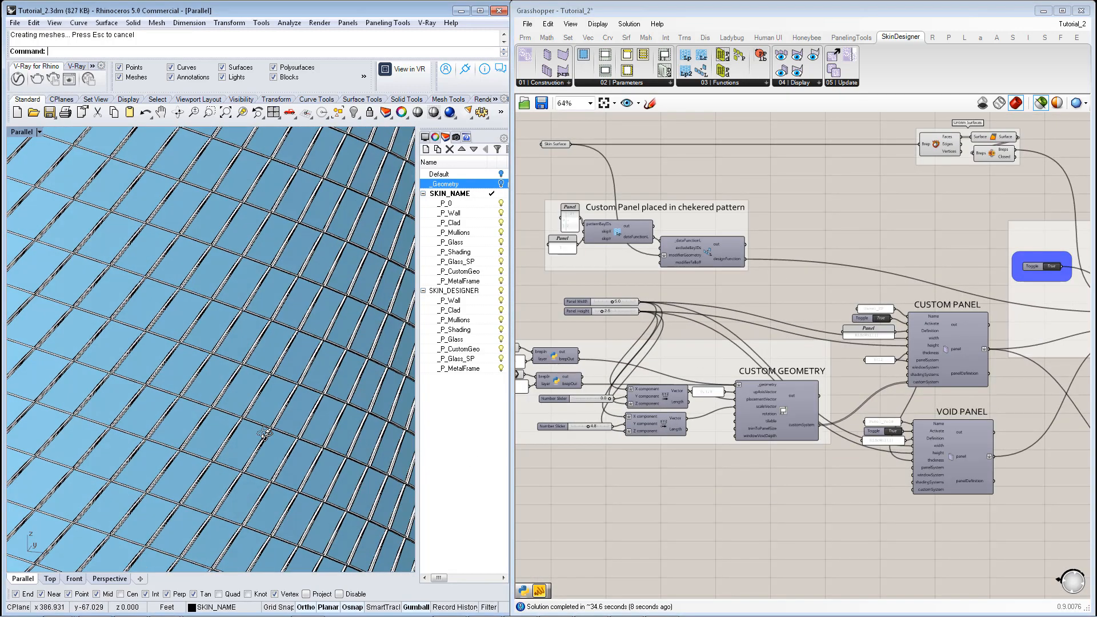
pyautogui.moveTo(263, 457); pyautogui.dragTo(194, 269, button='right')
pyautogui.click(237, 363)
pyautogui.click(308, 359)
pyautogui.click(343, 377)
# Inspect the source panel geometry beside the facade, selecting its extrusion and clearing the selection.
pyautogui.scroll(-16, 193, 269)
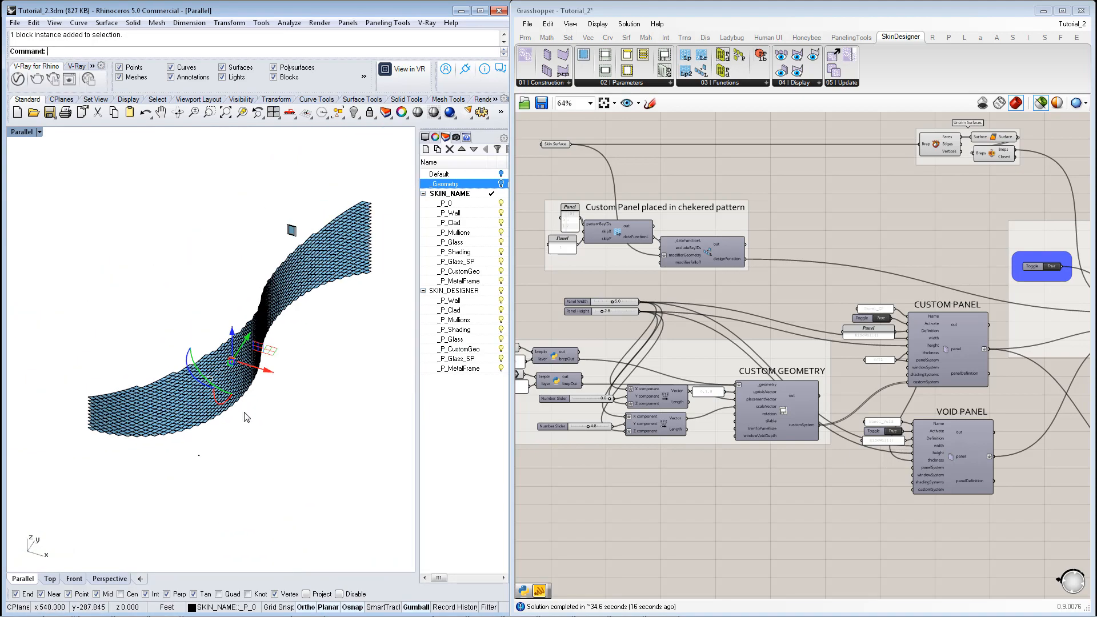
pyautogui.scroll(7, 203, 451)
pyautogui.scroll(8, 204, 456)
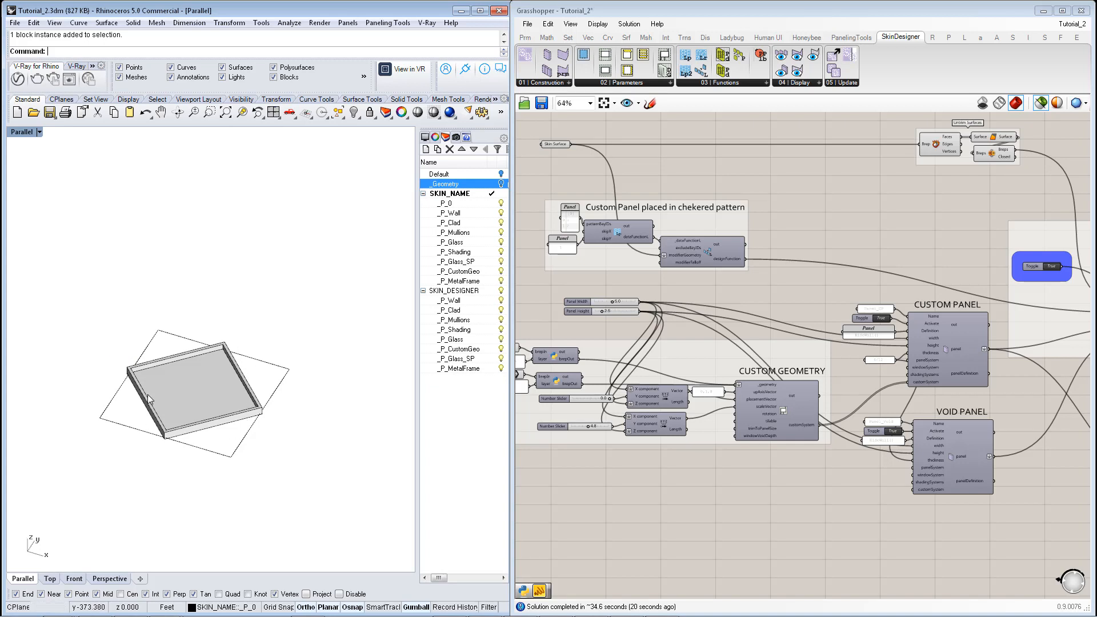
pyautogui.moveTo(202, 419); pyautogui.dragTo(178, 425, button='right')
pyautogui.click(169, 426)
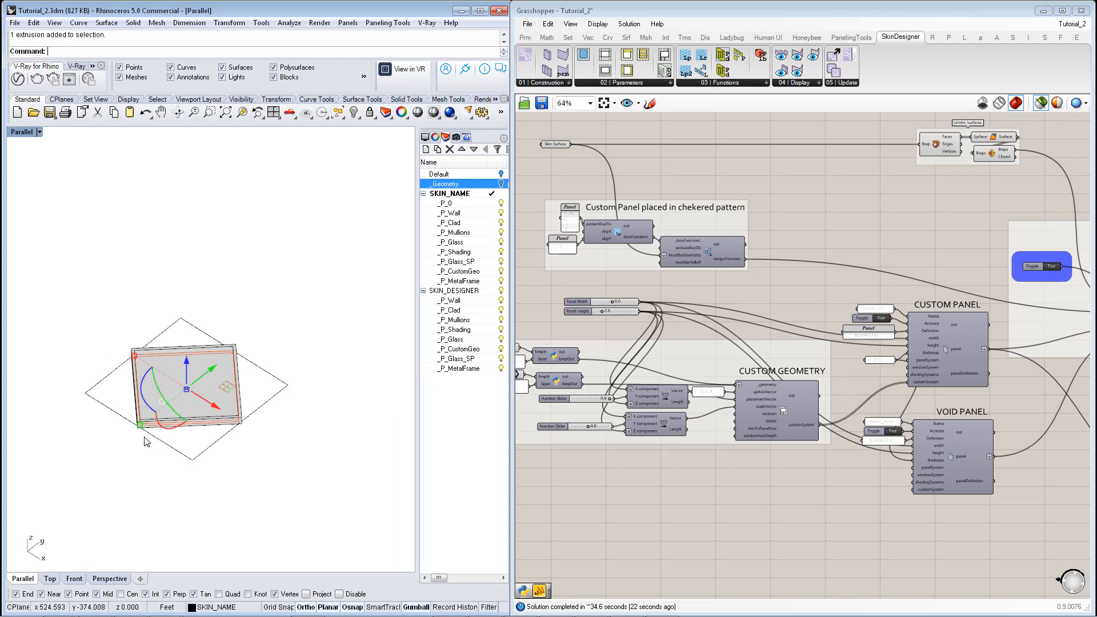
pyautogui.scroll(5, 146, 441)
pyautogui.scroll(-6, 107, 457)
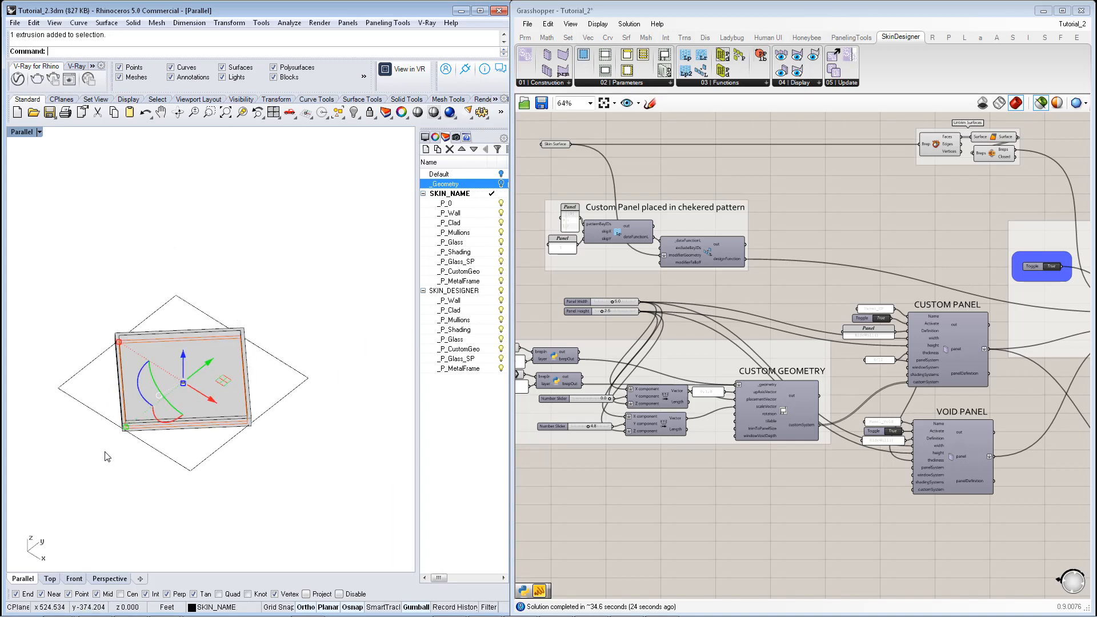
pyautogui.press('Escape')
# Examine how the MetalFrame and Glass geometry, panel dimensions and vectors feed the Custom Geometry component.
pyautogui.scroll(4, 638, 364)
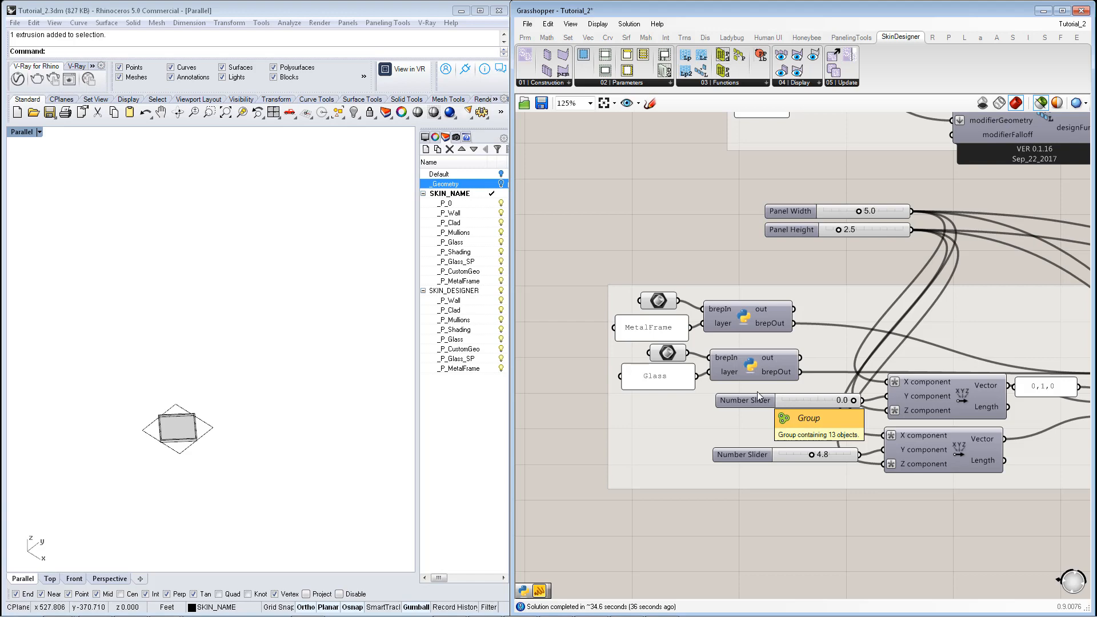
pyautogui.scroll(-1, 756, 392)
pyautogui.moveTo(917, 419); pyautogui.dragTo(890, 427, button='right')
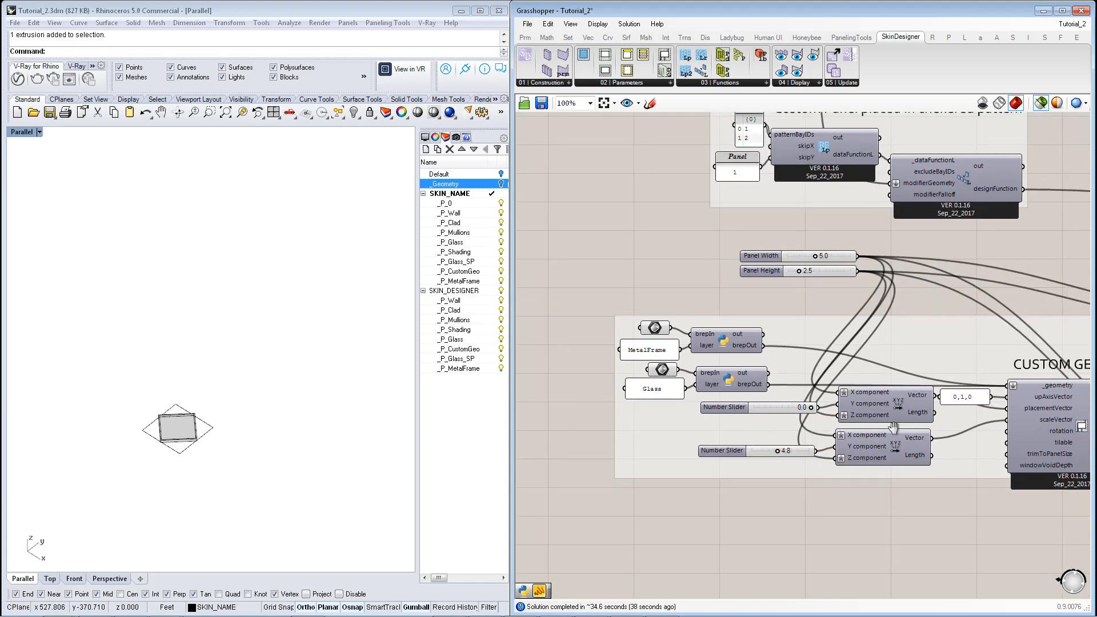
pyautogui.scroll(1, 833, 412)
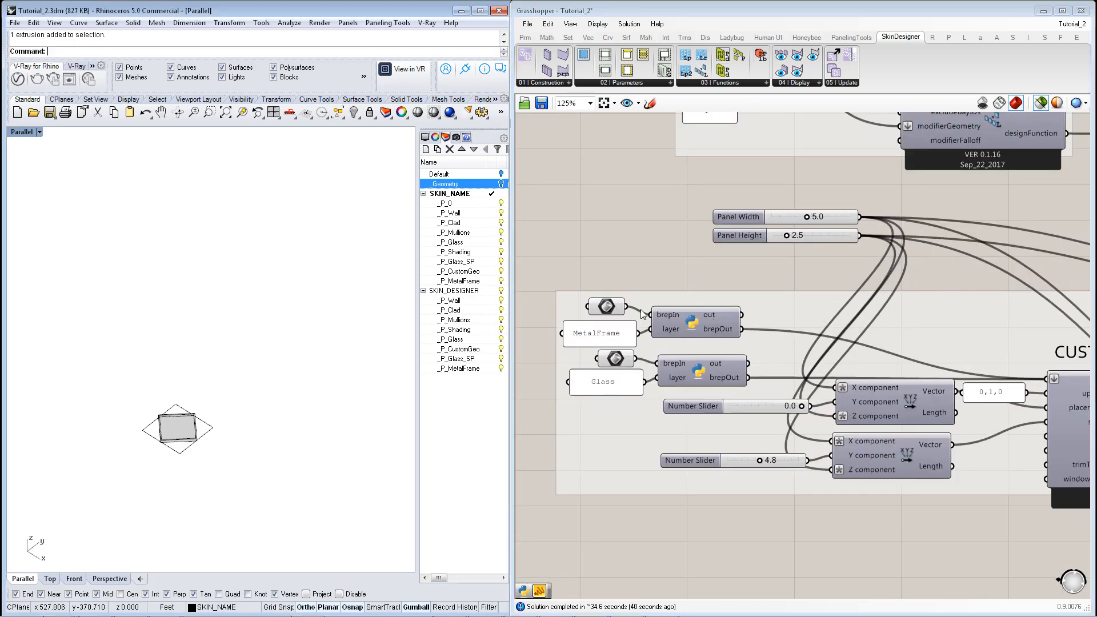
pyautogui.moveTo(1025, 426); pyautogui.dragTo(955, 422, button='right')
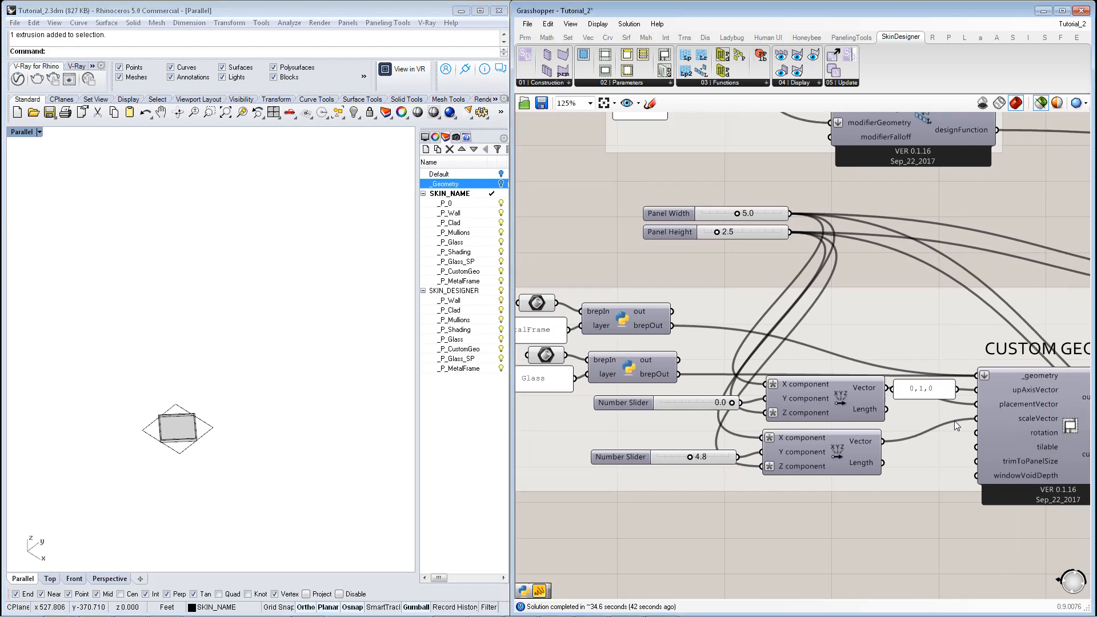
pyautogui.moveTo(1036, 451); pyautogui.dragTo(1012, 449, button='right')
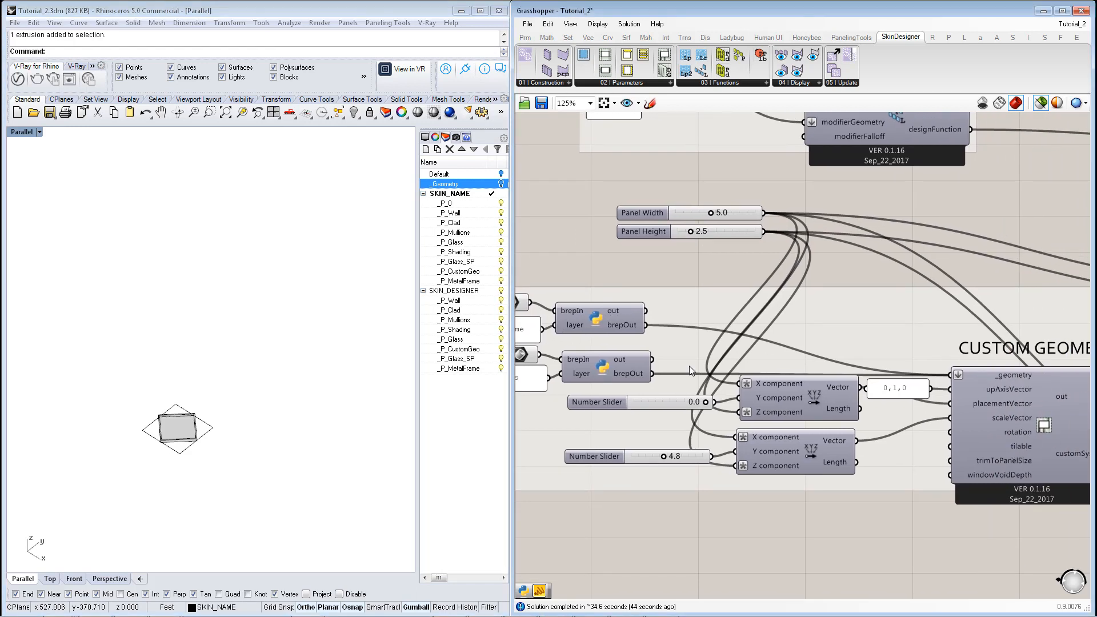
pyautogui.moveTo(667, 356); pyautogui.dragTo(698, 355, button='right')
pyautogui.moveTo(918, 449); pyautogui.dragTo(840, 436, button='right')
pyautogui.scroll(-1, 982, 423)
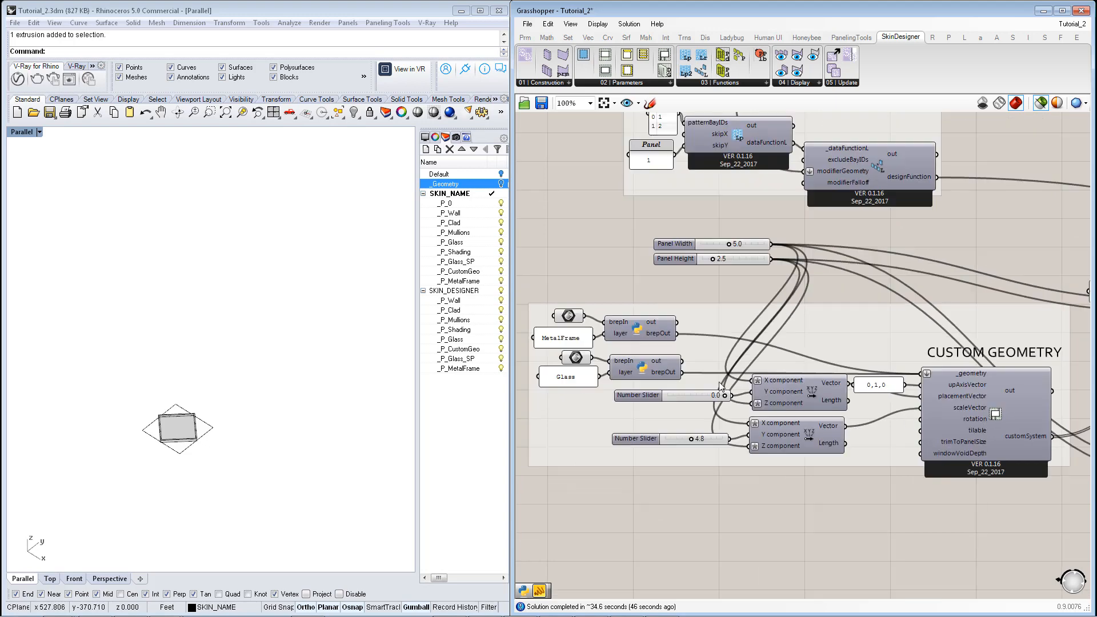
pyautogui.scroll(1, 578, 343)
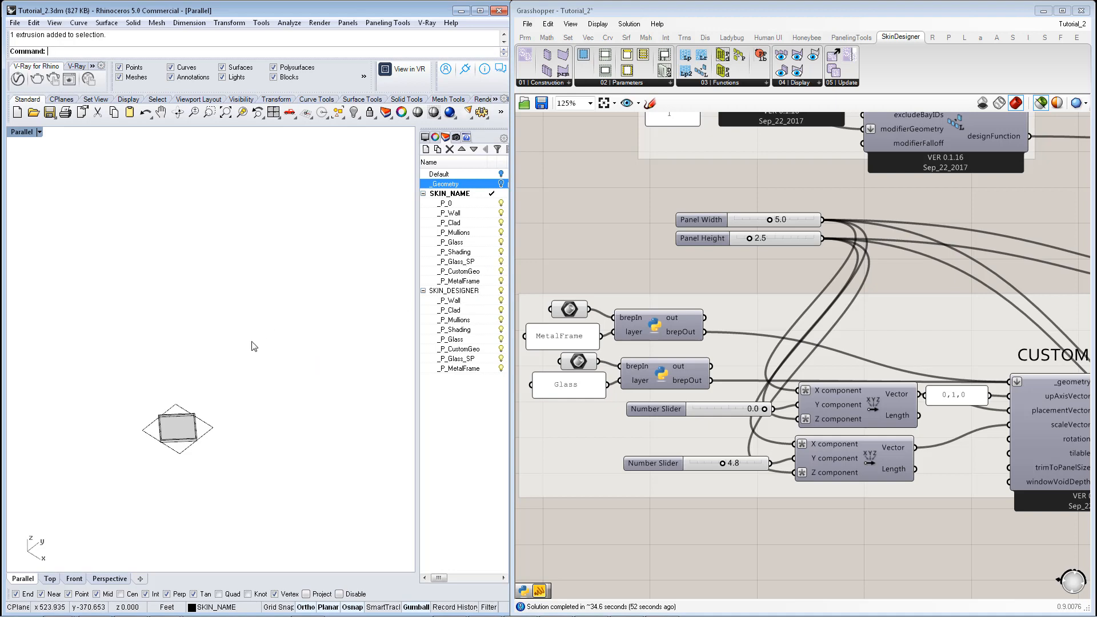
# Inspect the panels along the facade's lower edge and trace Custom Geometry's connections to the Custom Panel and Void Panel.
pyautogui.scroll(-5, 205, 402)
pyautogui.scroll(6, 252, 176)
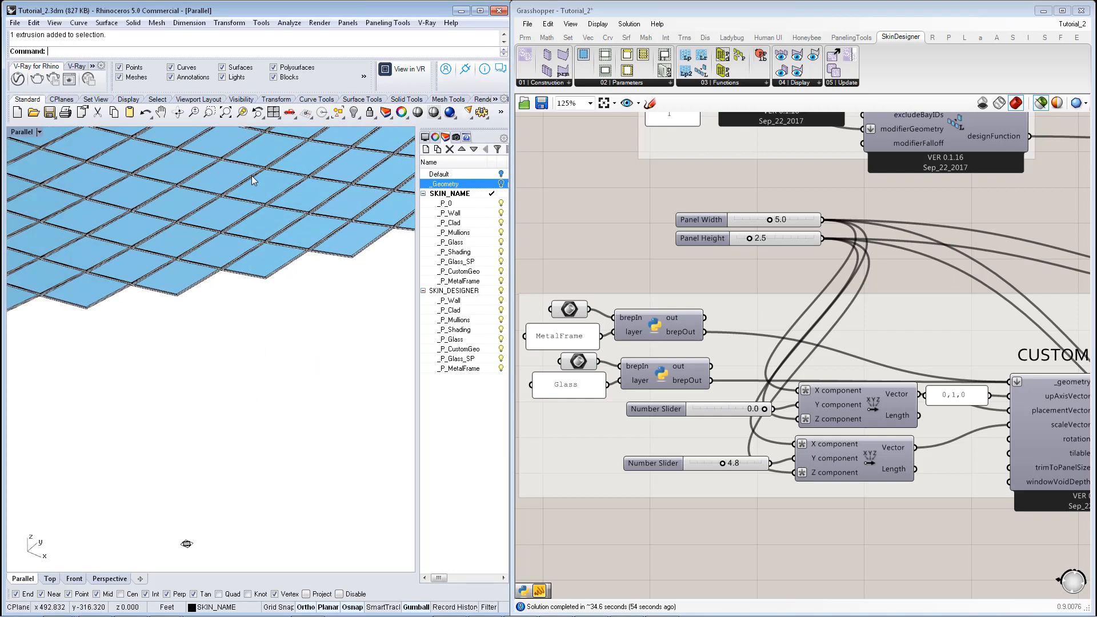
pyautogui.moveTo(730, 449); pyautogui.dragTo(628, 407, button='right')
pyautogui.moveTo(899, 451); pyautogui.dragTo(787, 442, button='right')
pyautogui.scroll(-6, 786, 442)
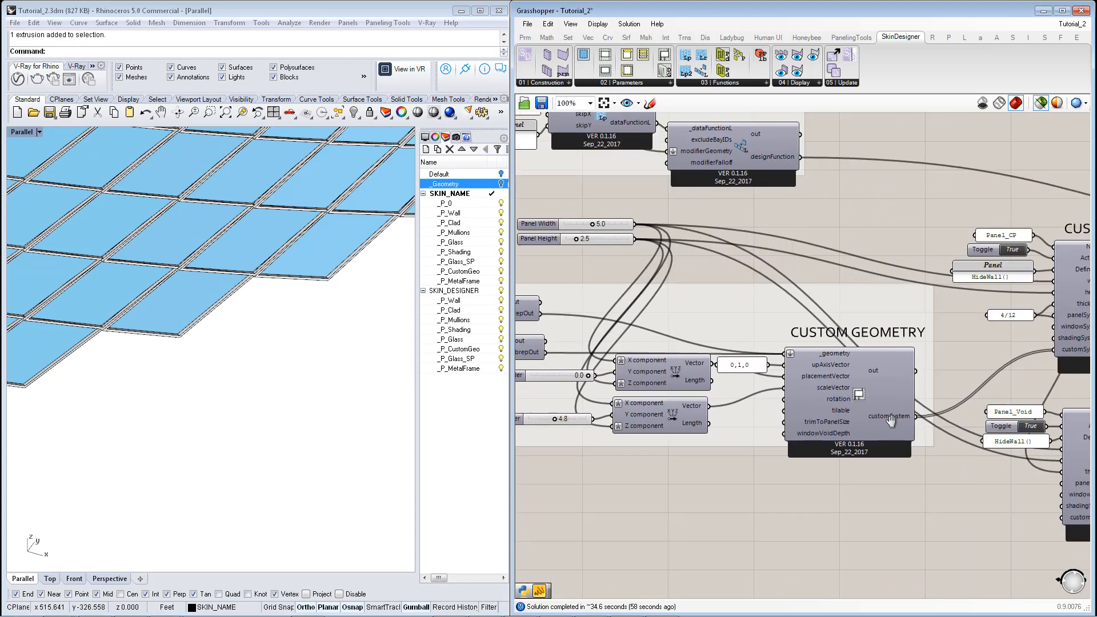
pyautogui.moveTo(920, 455); pyautogui.dragTo(858, 444, button='right')
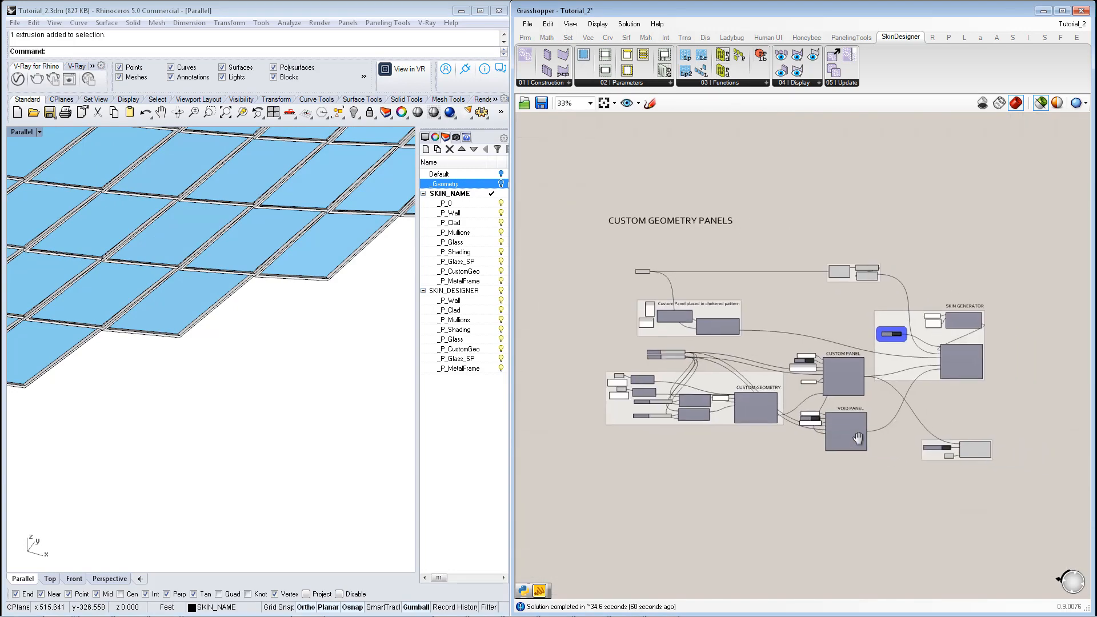
# Examine the frame joints between neighbouring facade panels up close and from below, out to the facade's lower edge.
pyautogui.scroll(-5, 308, 377)
pyautogui.scroll(8, 308, 365)
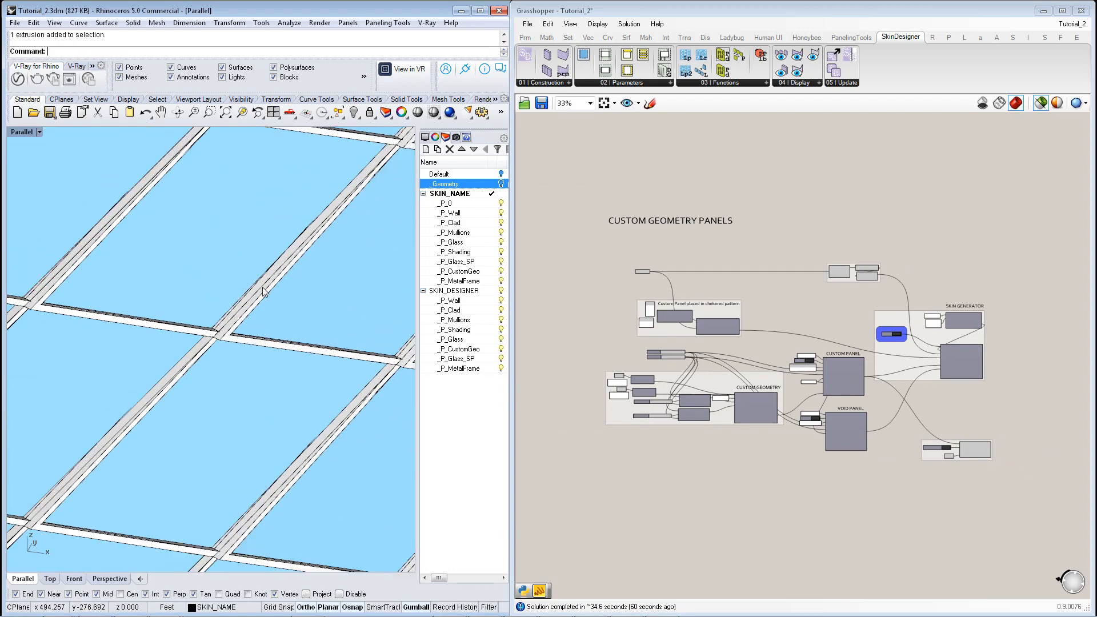
pyautogui.scroll(-2, 263, 291)
pyautogui.scroll(2, 87, 305)
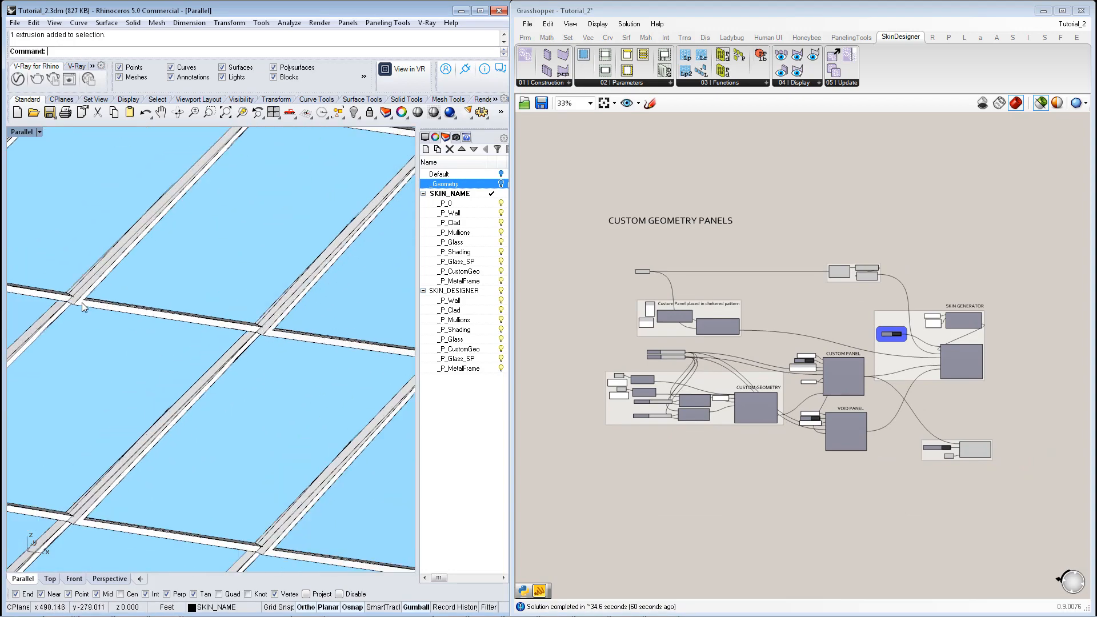
pyautogui.scroll(-2, 117, 332)
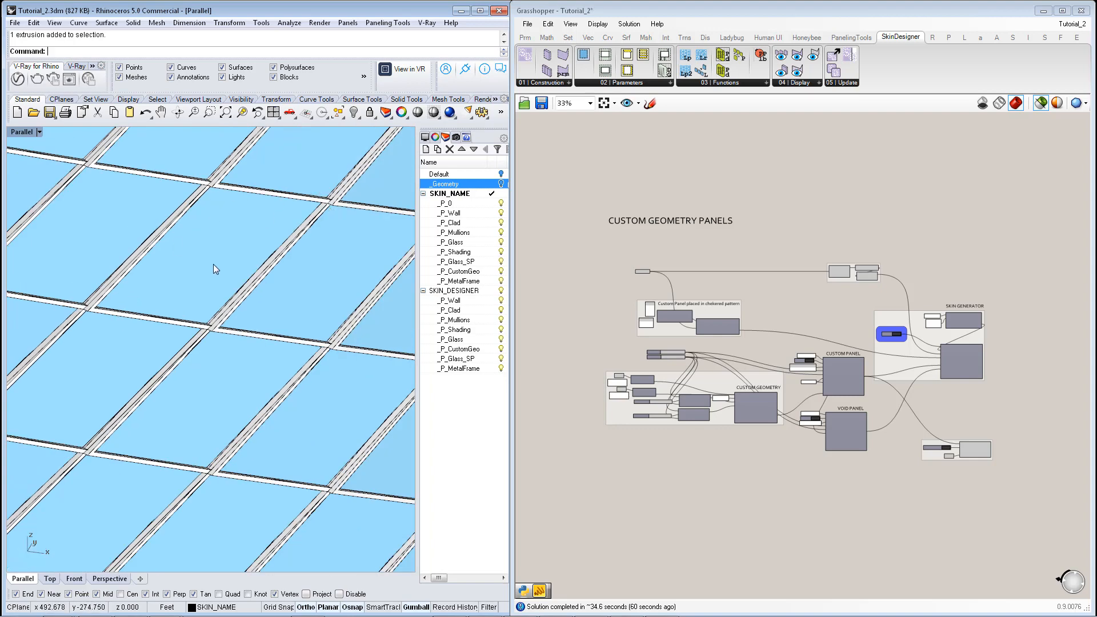
pyautogui.moveTo(285, 235); pyautogui.dragTo(284, 277, button='right')
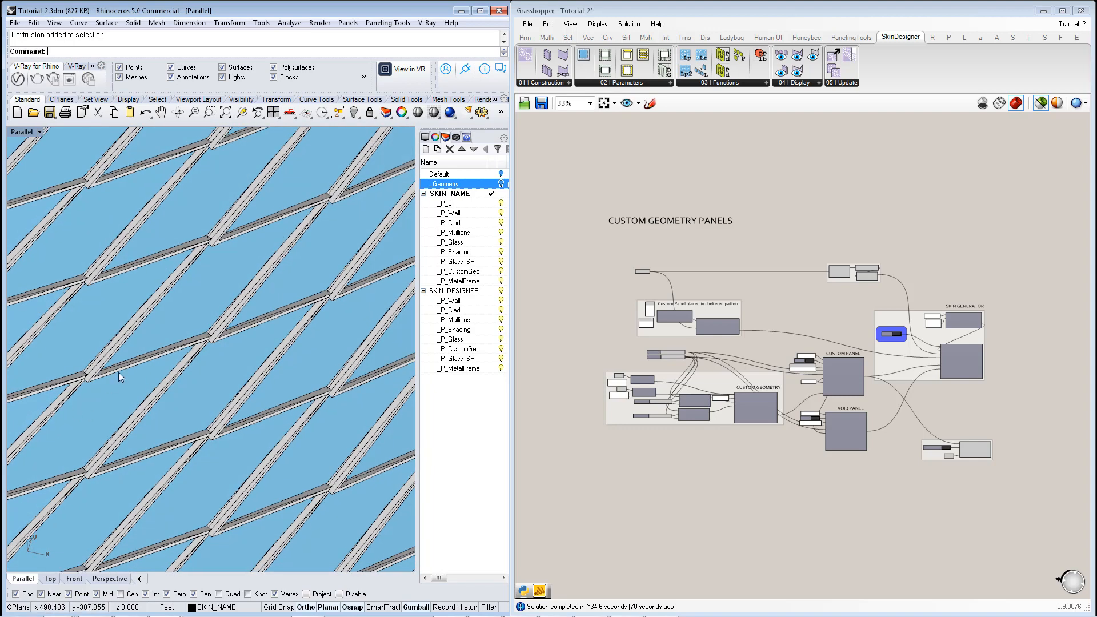
pyautogui.scroll(-5, 118, 372)
pyautogui.scroll(-3, 165, 351)
pyautogui.scroll(3, 67, 402)
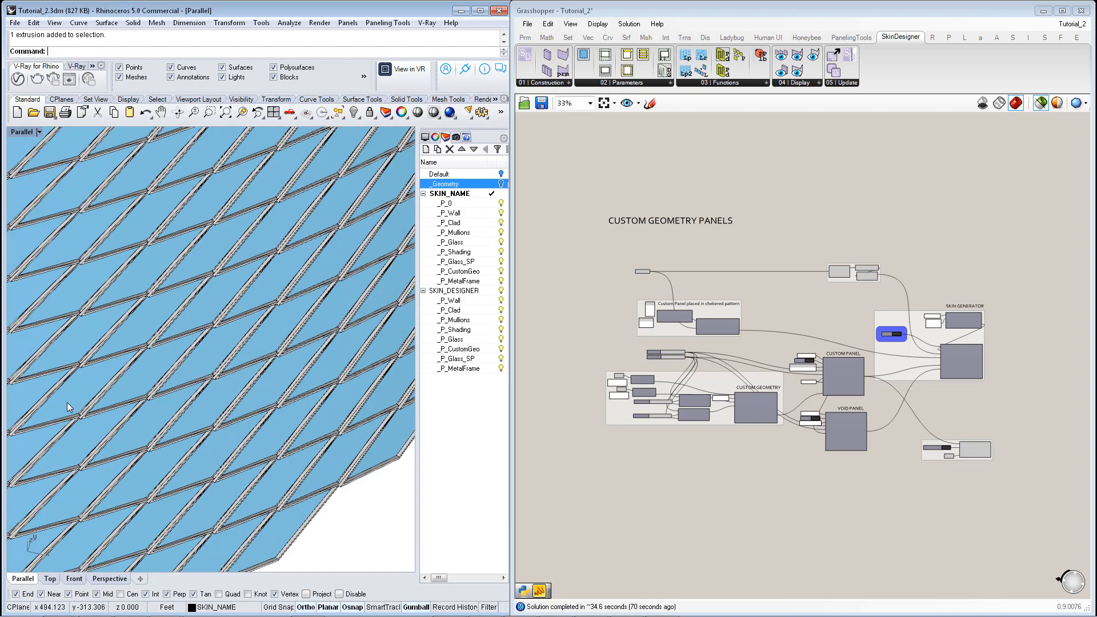
pyautogui.moveTo(106, 400); pyautogui.dragTo(182, 355, button='right')
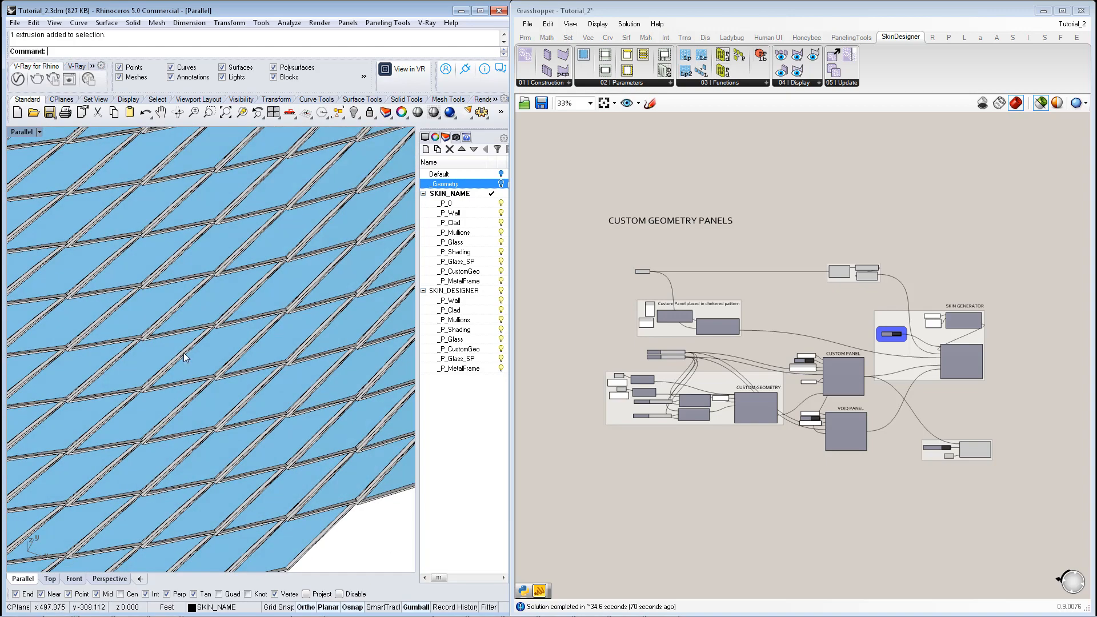
pyautogui.scroll(-2, 198, 348)
pyautogui.scroll(-4, 250, 351)
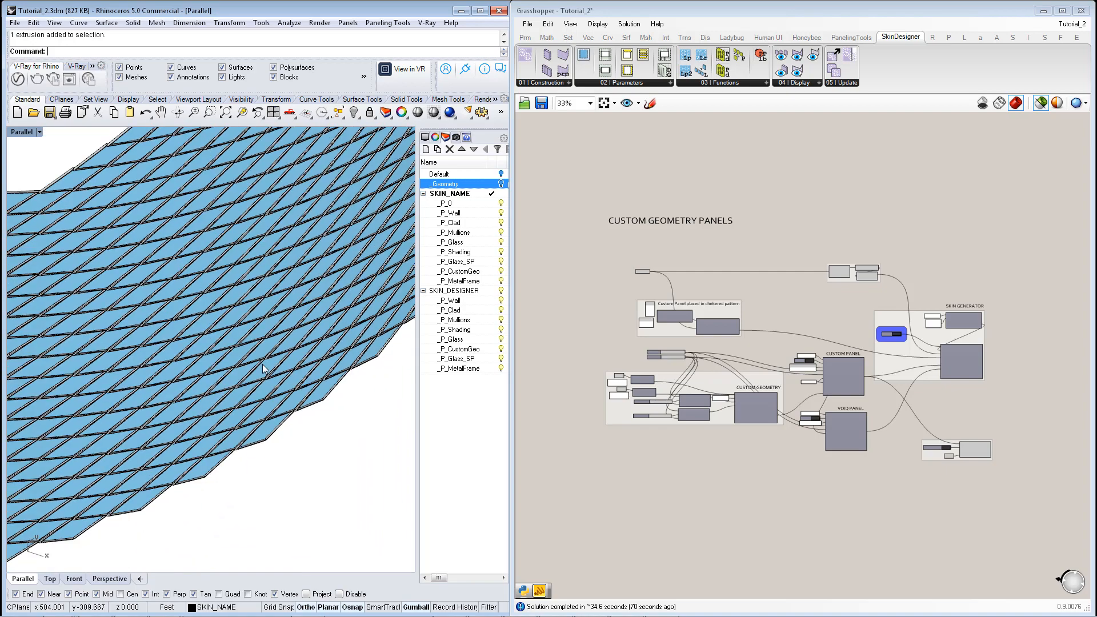
pyautogui.moveTo(263, 369)
pyautogui.mouseDown(button='right')
pyautogui.moveTo(238, 390)
pyautogui.moveTo(243, 375)
pyautogui.moveTo(258, 375)
pyautogui.moveTo(254, 343)
pyautogui.moveTo(137, 332)
pyautogui.moveTo(246, 367)
pyautogui.moveTo(170, 346)
pyautogui.moveTo(332, 355)
pyautogui.moveTo(278, 378)
pyautogui.mouseUp(button='right')
pyautogui.scroll(2, 297, 344)
pyautogui.moveTo(237, 423); pyautogui.dragTo(237, 426, button='right')
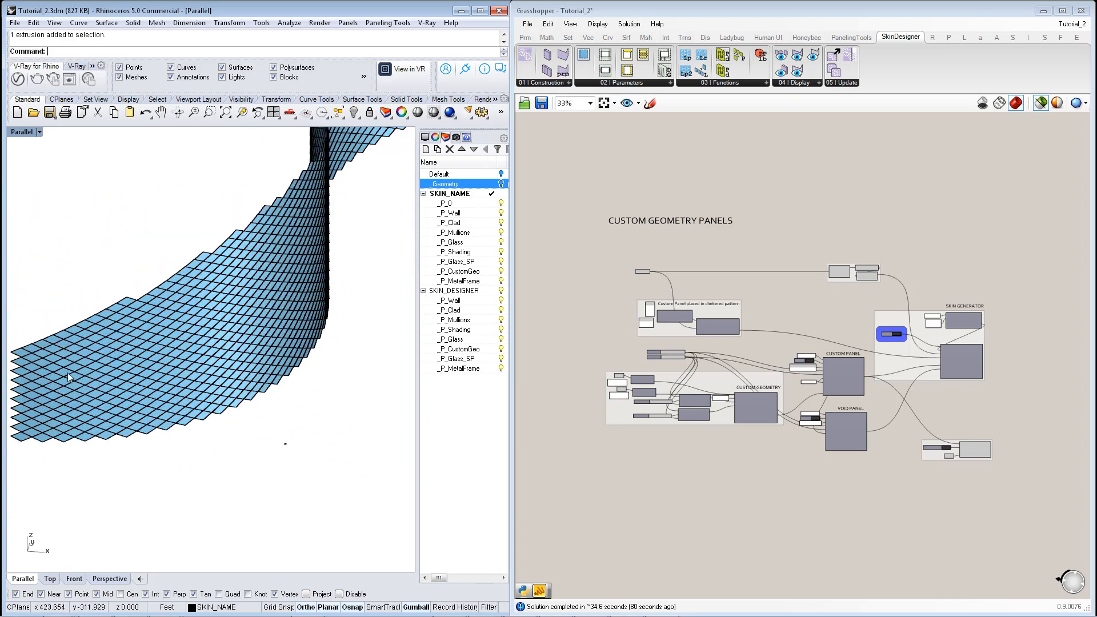
# Select the Skin Surface parameter to compare the base surface with the panelled facade, and clear the selection.
pyautogui.moveTo(293, 233); pyautogui.dragTo(245, 240, button='right')
pyautogui.scroll(5, 651, 271)
pyautogui.click(647, 265)
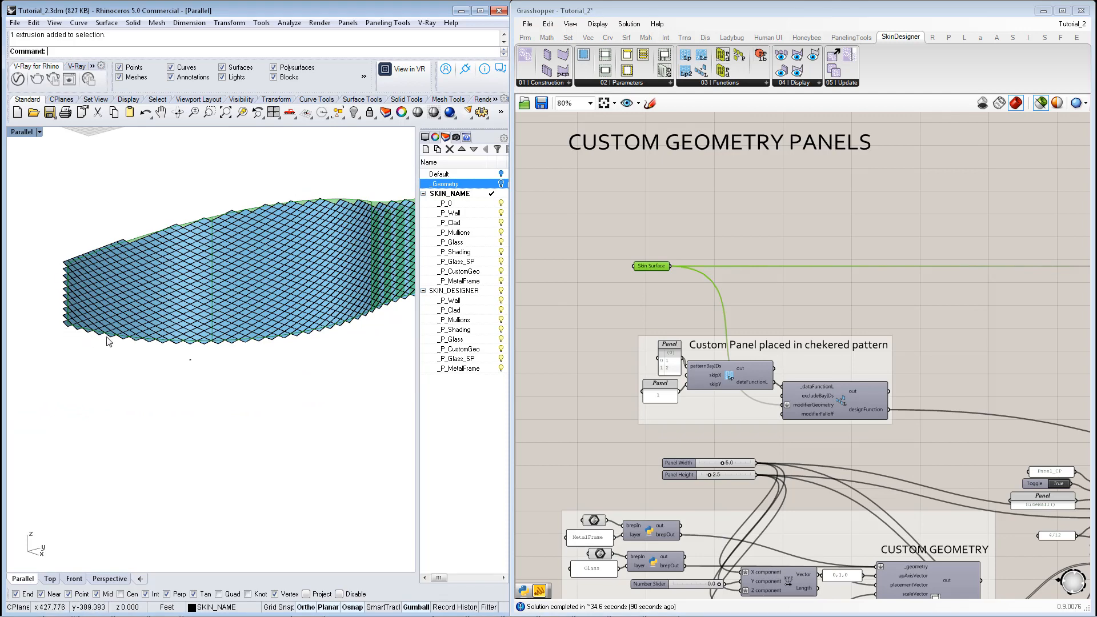
pyautogui.moveTo(169, 344); pyautogui.dragTo(214, 349, button='right')
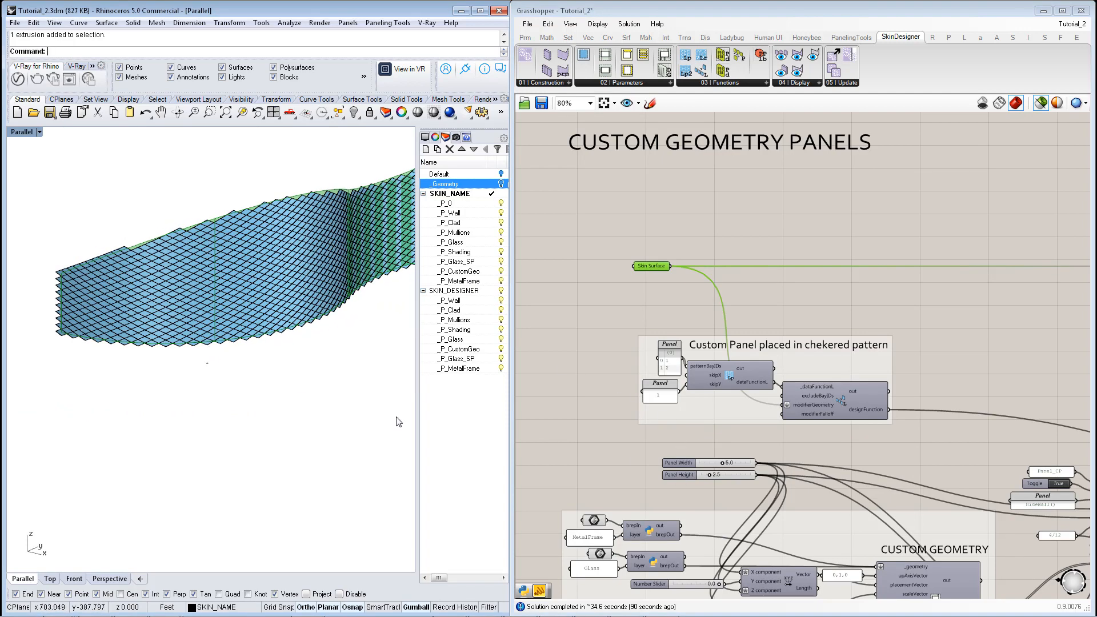
pyautogui.moveTo(303, 416); pyautogui.dragTo(225, 404, button='right')
pyautogui.click(576, 322)
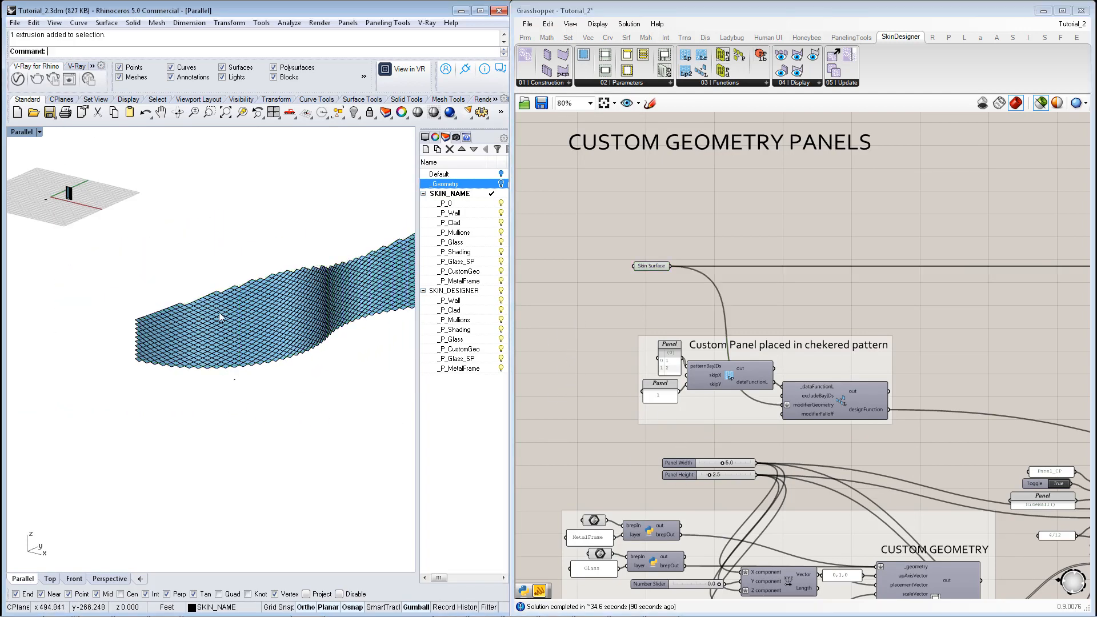
# Examine the whole curved facade from several angles, including its fold and both ends.
pyautogui.moveTo(222, 335); pyautogui.dragTo(228, 354, button='right')
pyautogui.scroll(2, 321, 313)
pyautogui.scroll(-4, 229, 300)
pyautogui.scroll(4, 263, 262)
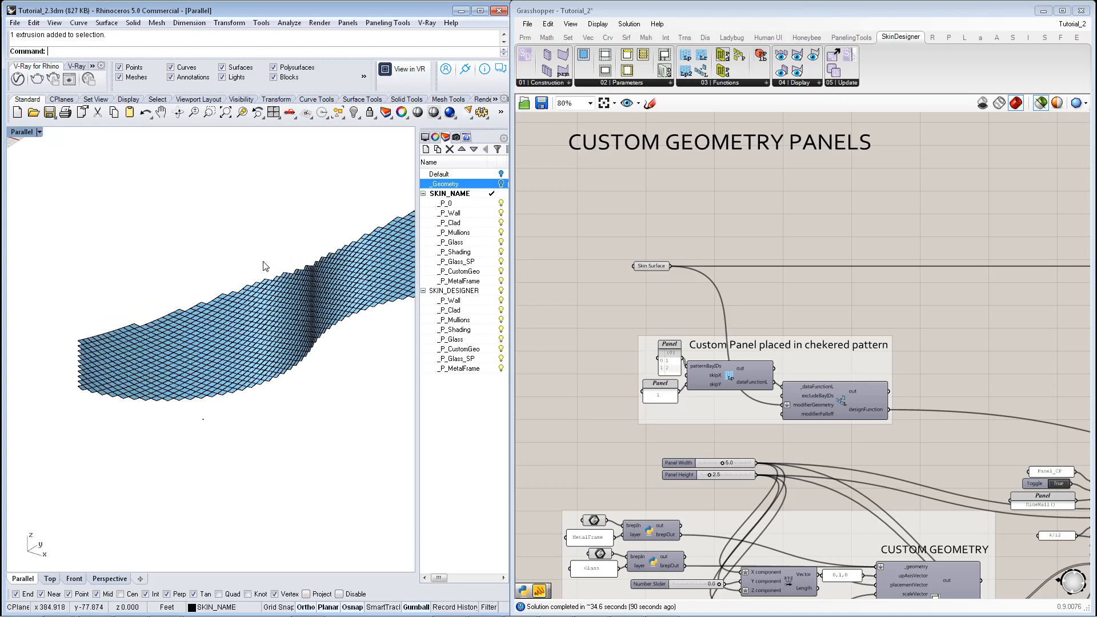
pyautogui.moveTo(287, 312); pyautogui.dragTo(321, 312, button='right')
pyautogui.scroll(4, 354, 263)
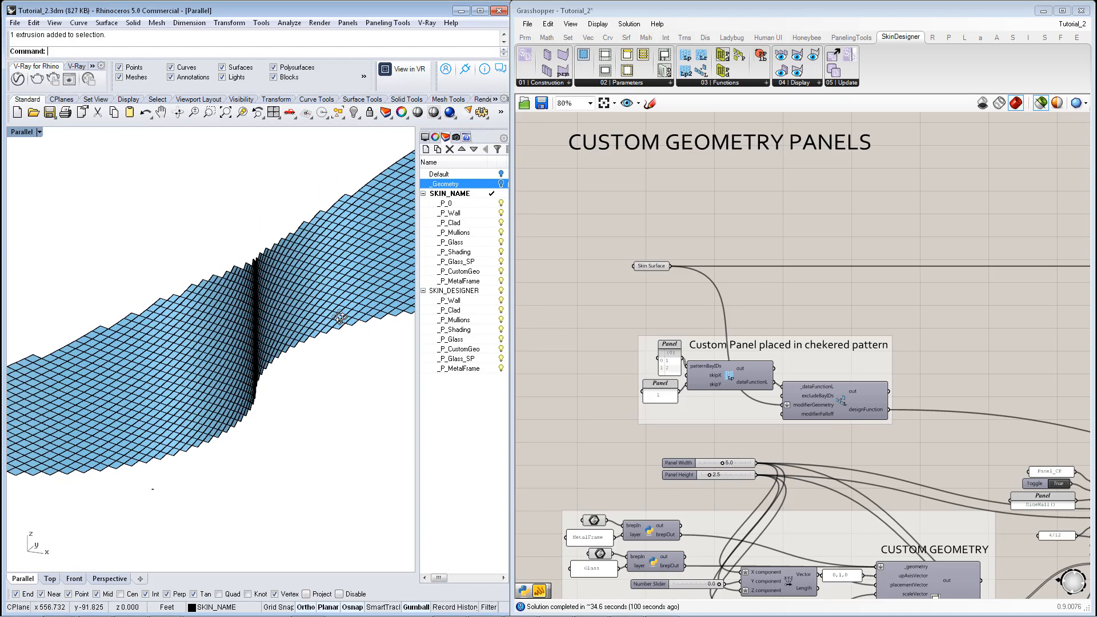
pyautogui.scroll(-4, 271, 324)
pyautogui.moveTo(247, 335); pyautogui.dragTo(258, 336, button='right')
pyautogui.scroll(2, 380, 252)
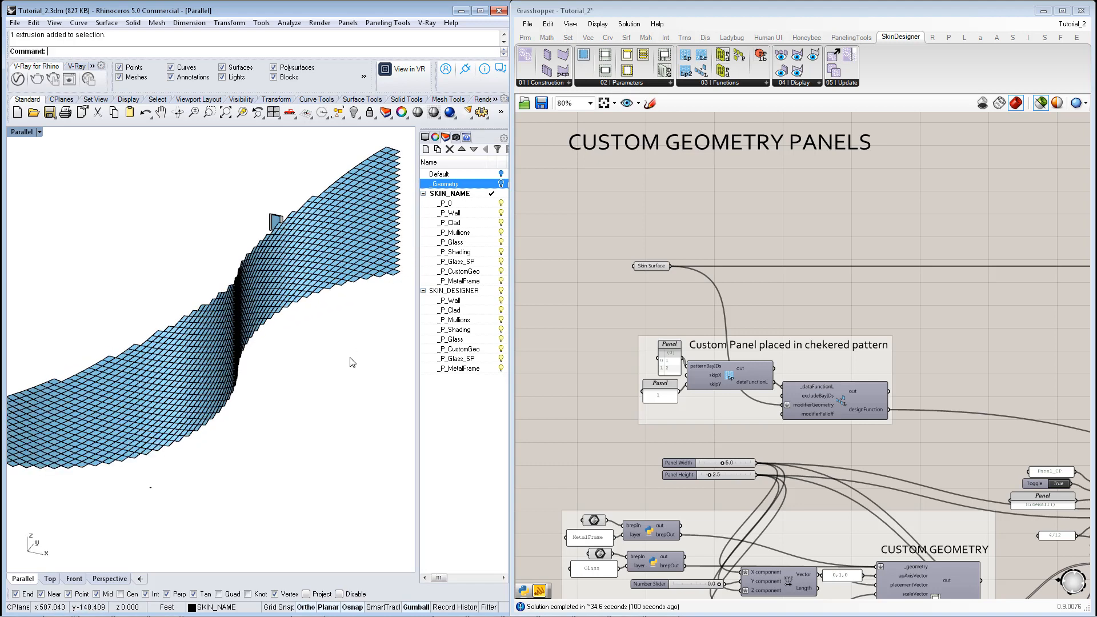
pyautogui.moveTo(351, 363); pyautogui.dragTo(253, 377, button='right')
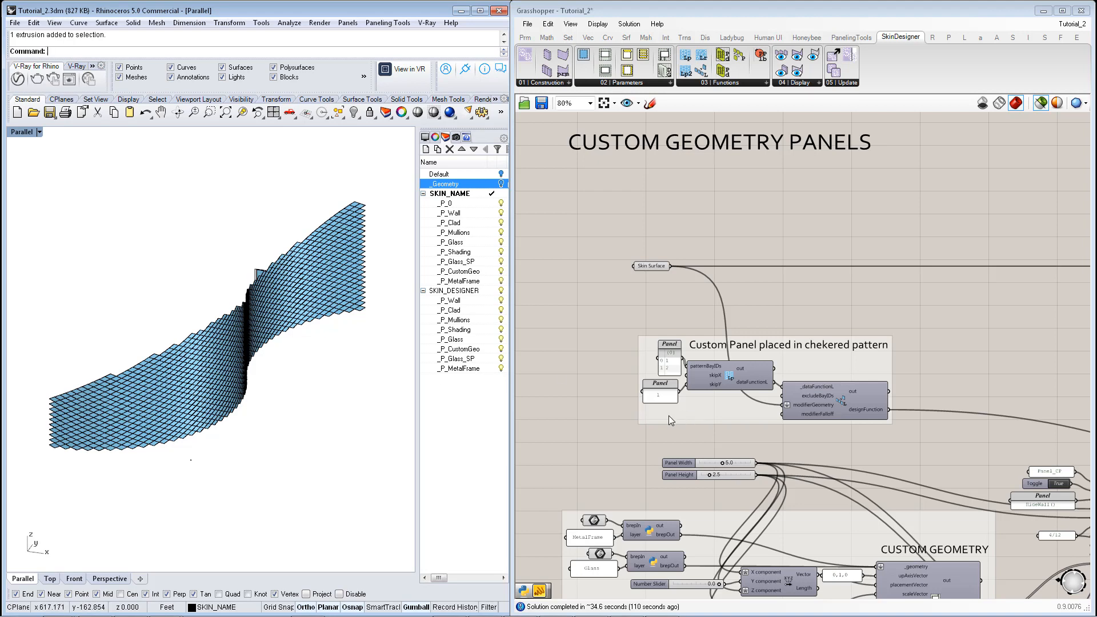
# Place a SkinDesigner_PanelData_DynamicGeoController_Sample component on the empty canvas below the Custom Geometry group.
pyautogui.moveTo(668, 416); pyautogui.dragTo(668, 374, button='right')
pyautogui.scroll(-2, 664, 372)
pyautogui.moveTo(699, 487); pyautogui.dragTo(691, 431, button='right')
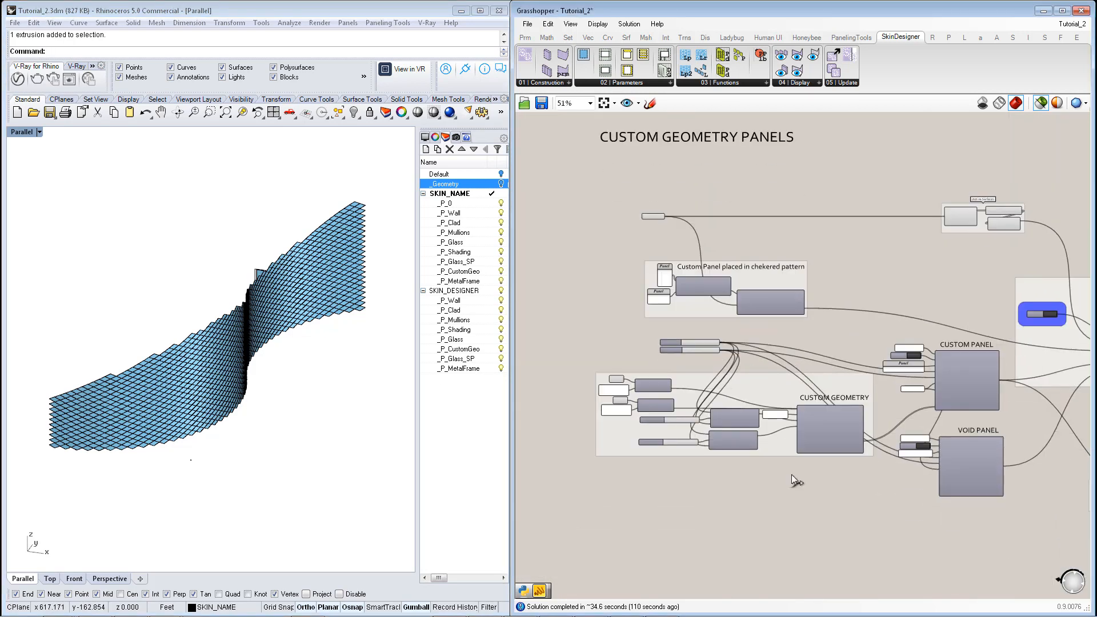
pyautogui.moveTo(895, 499); pyautogui.dragTo(849, 498, button='right')
pyautogui.scroll(2, 759, 488)
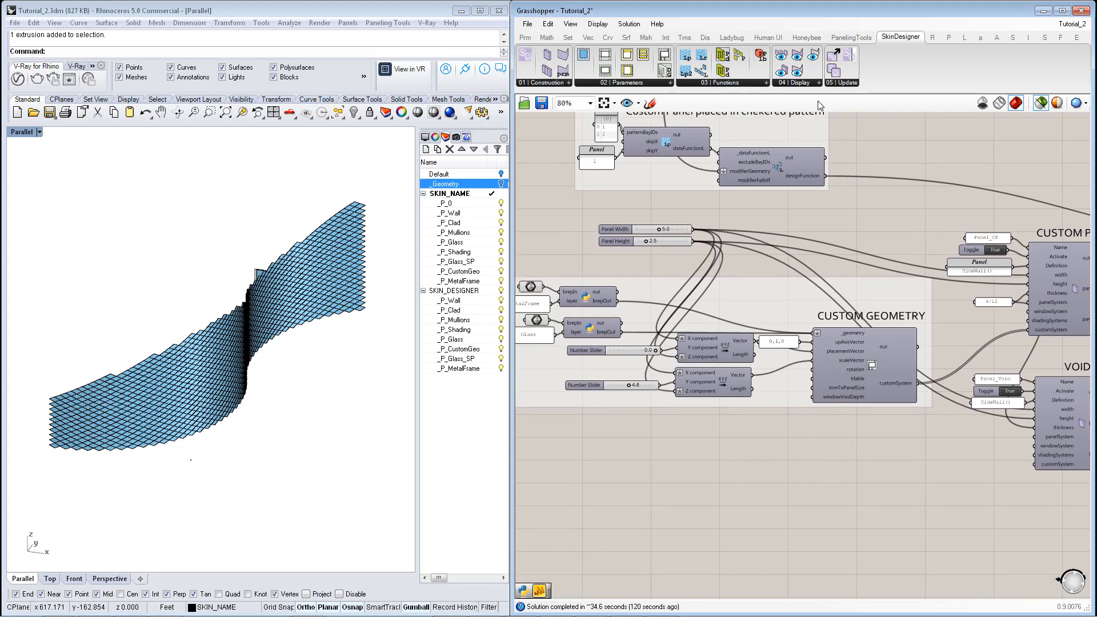
pyautogui.click(740, 86)
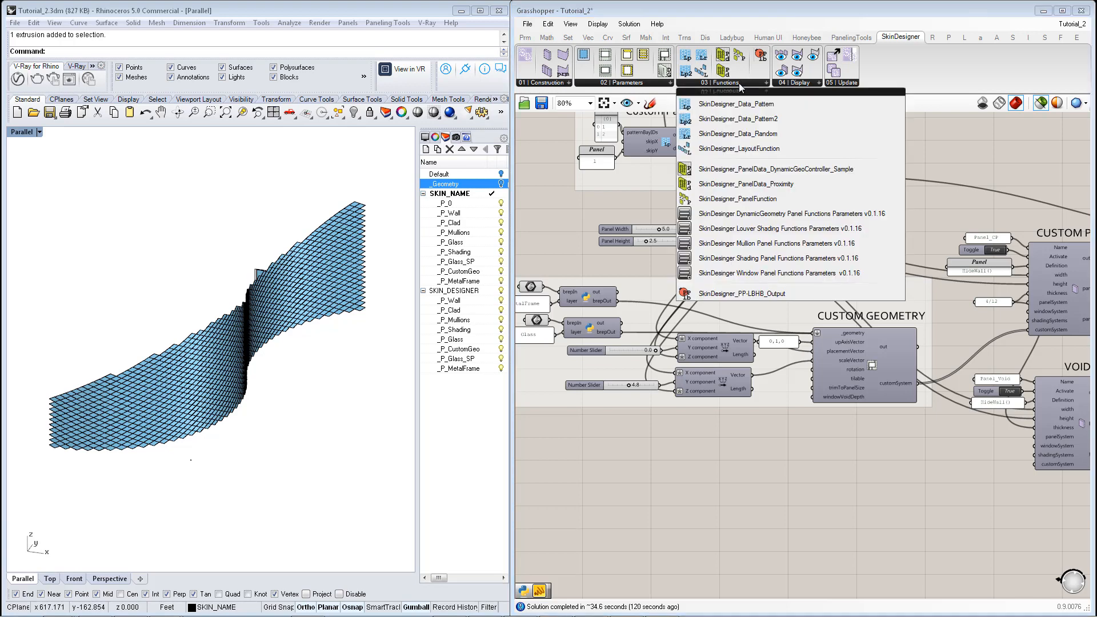
pyautogui.click(736, 169)
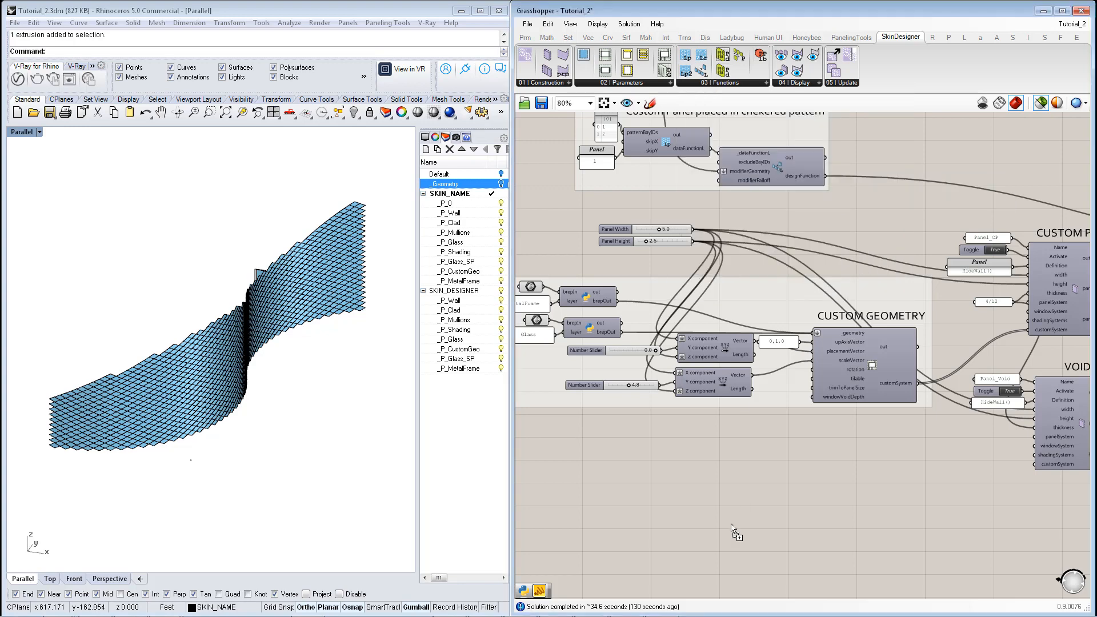
pyautogui.click(729, 532)
pyautogui.scroll(3, 729, 534)
pyautogui.scroll(-1, 728, 530)
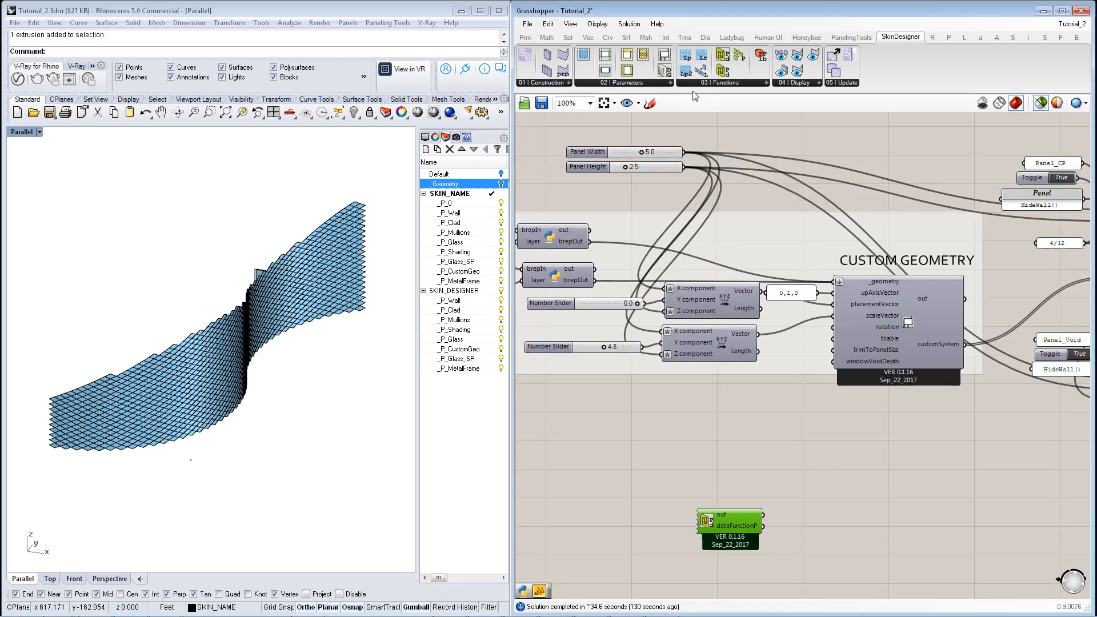
# Place a SkinDesigner_DynamicGeometry_Sample component above the DynamicGeoController component and select it.
pyautogui.click(659, 84)
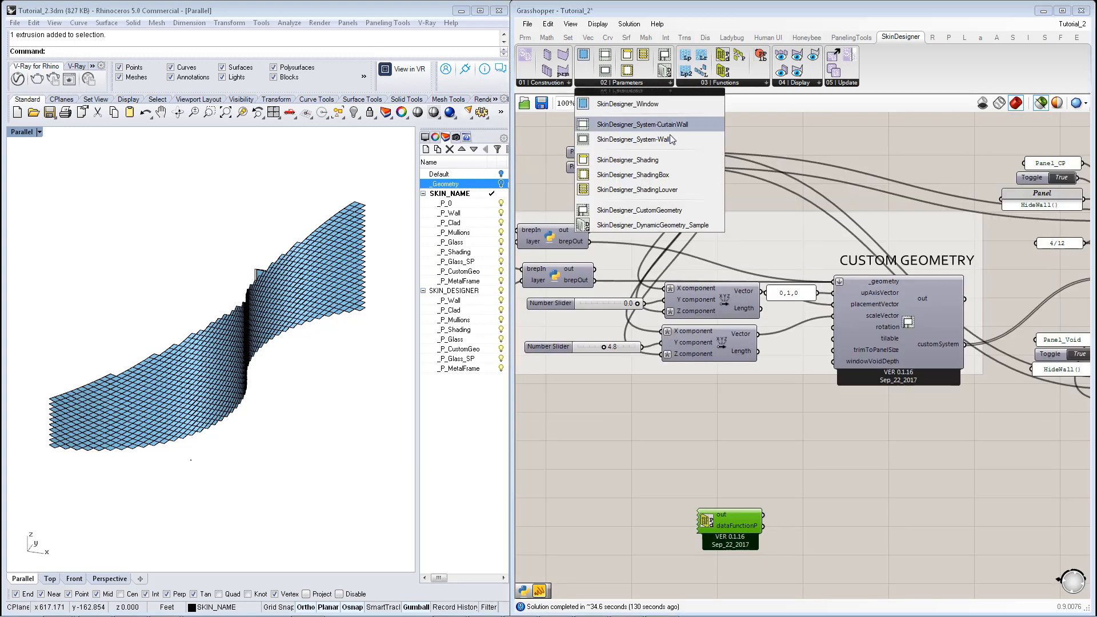
pyautogui.click(652, 225)
pyautogui.click(734, 447)
pyautogui.scroll(1, 734, 447)
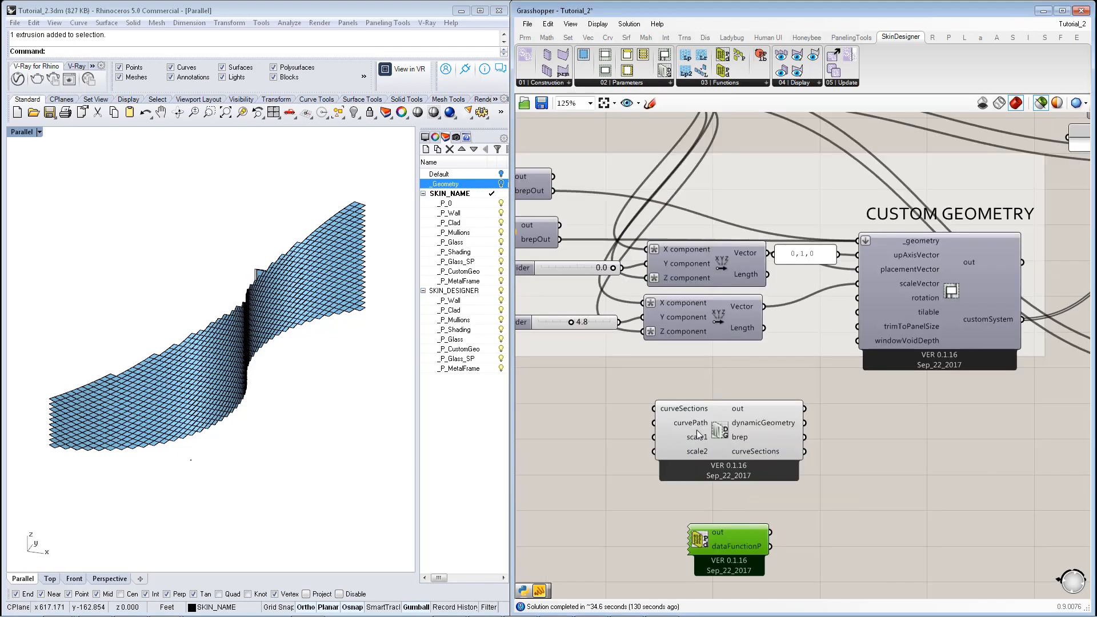
pyautogui.click(715, 429)
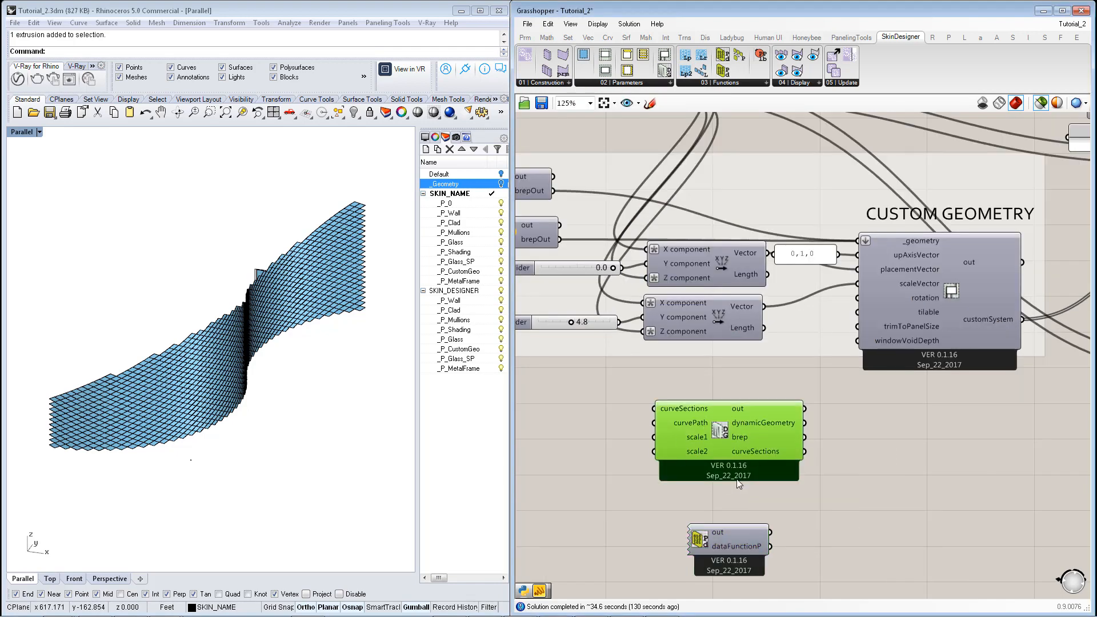
# Examine the inputs and outputs of the two dynamic geometry components in relation to the facade and the Custom Geometry setup.
pyautogui.scroll(1, 738, 484)
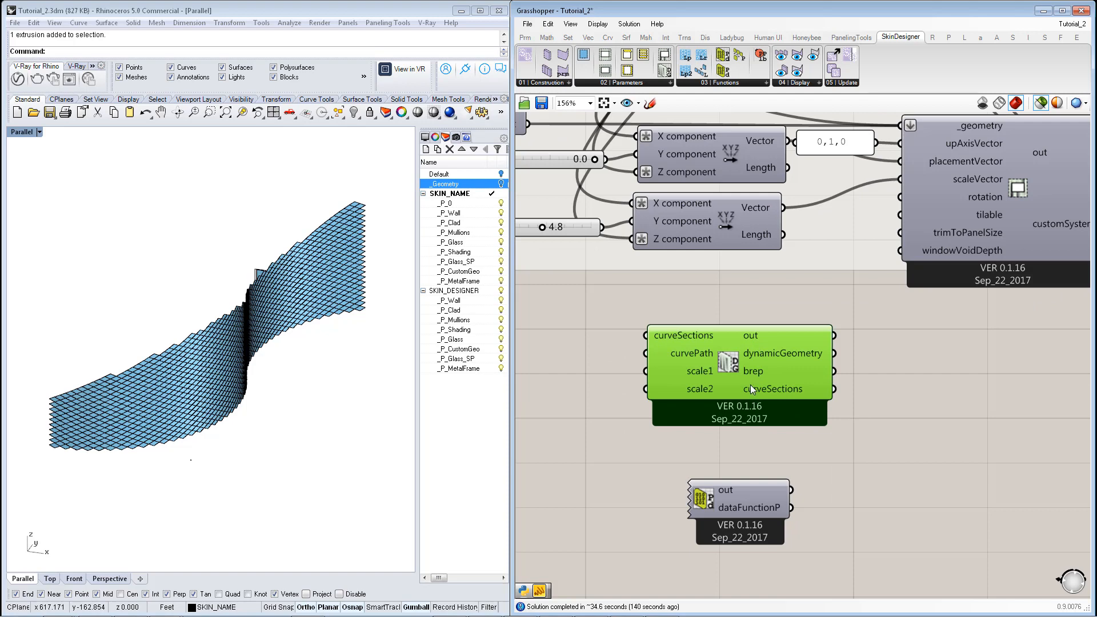
pyautogui.moveTo(750, 385)
pyautogui.moveTo(732, 407); pyautogui.dragTo(727, 424, button='right')
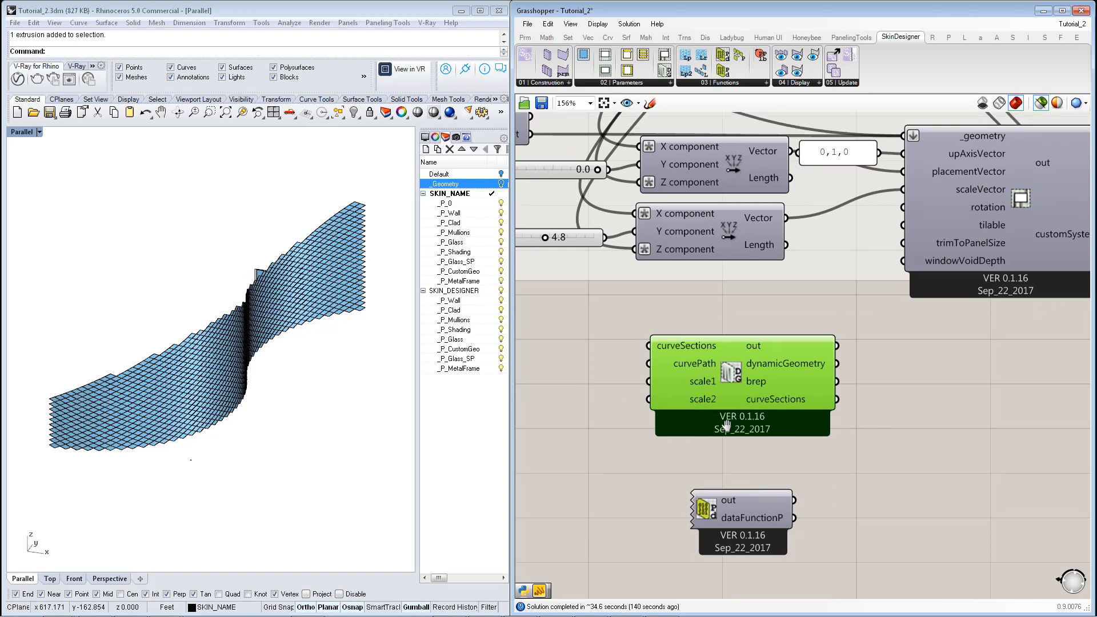
pyautogui.scroll(-1, 701, 437)
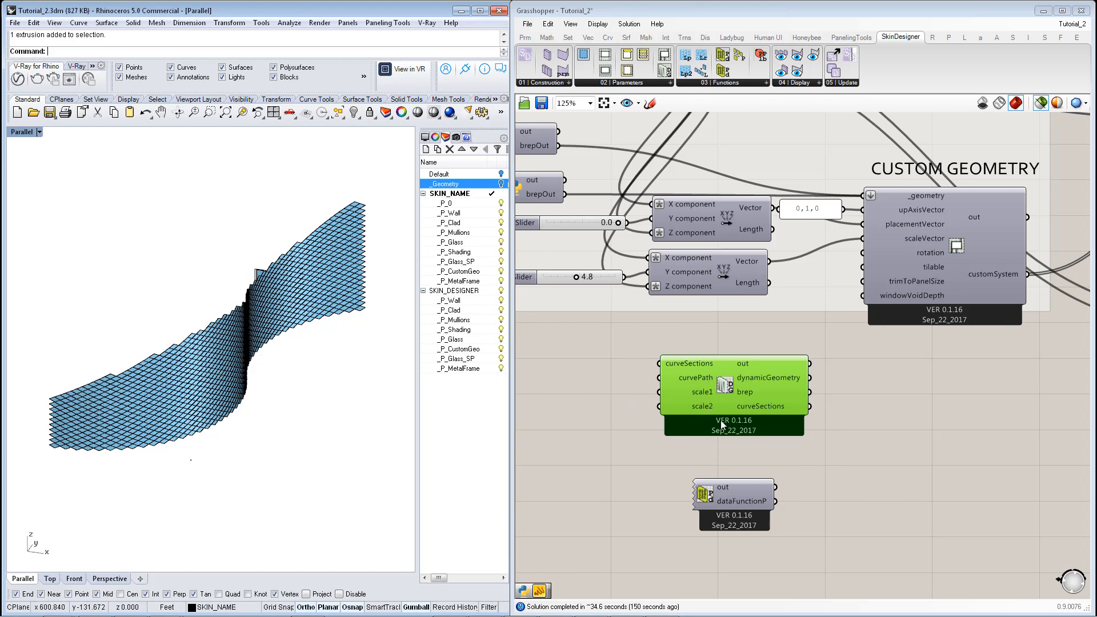
pyautogui.scroll(3, 192, 381)
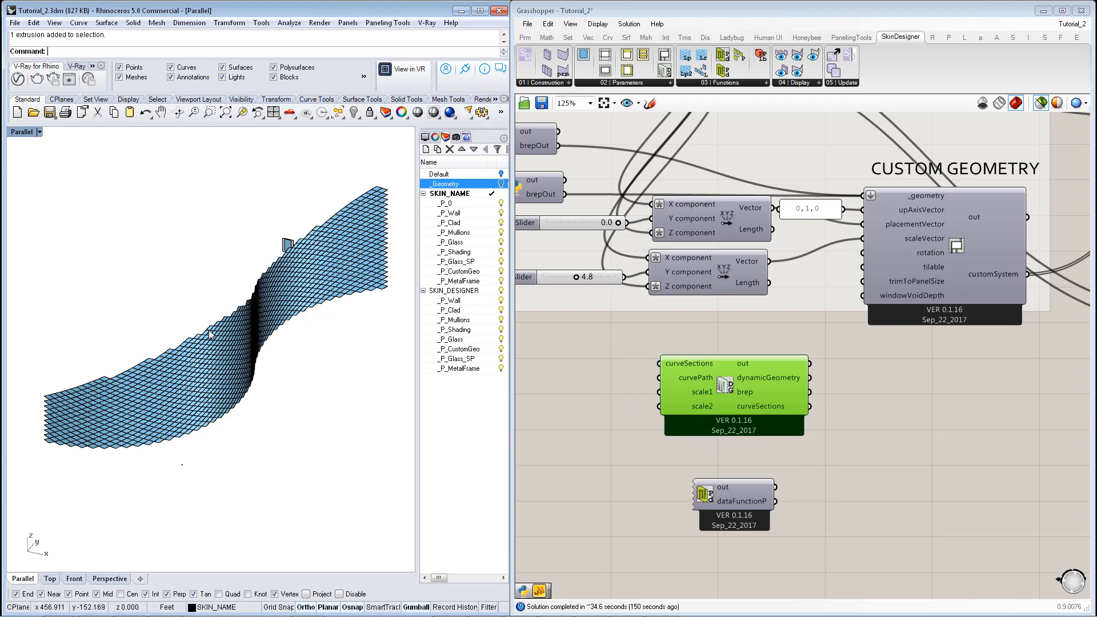
pyautogui.scroll(-3, 250, 318)
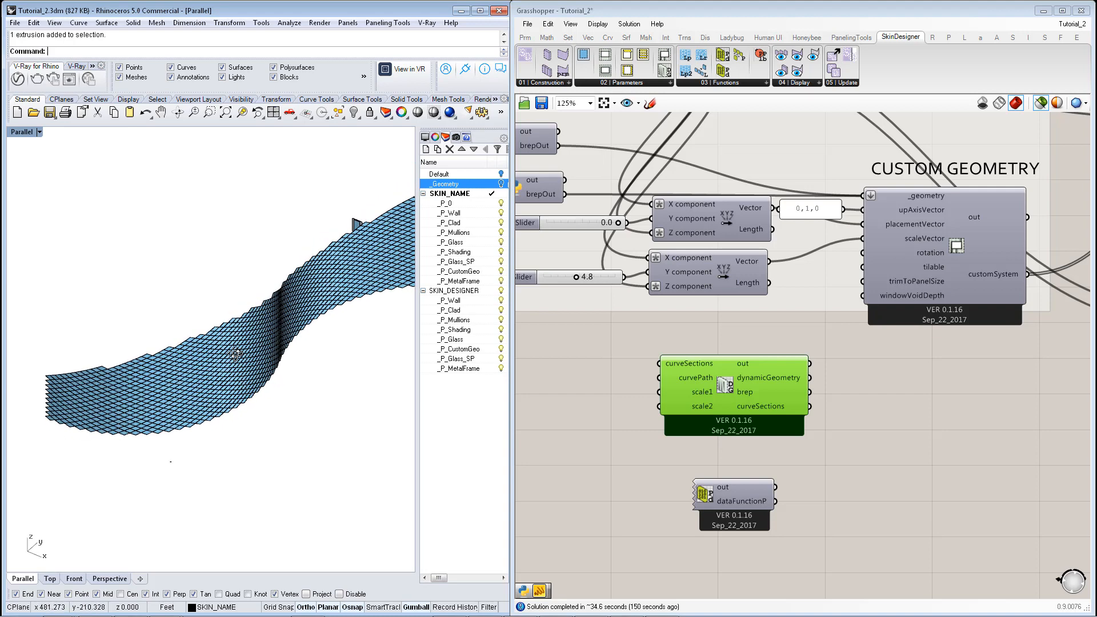
pyautogui.scroll(-2, 801, 445)
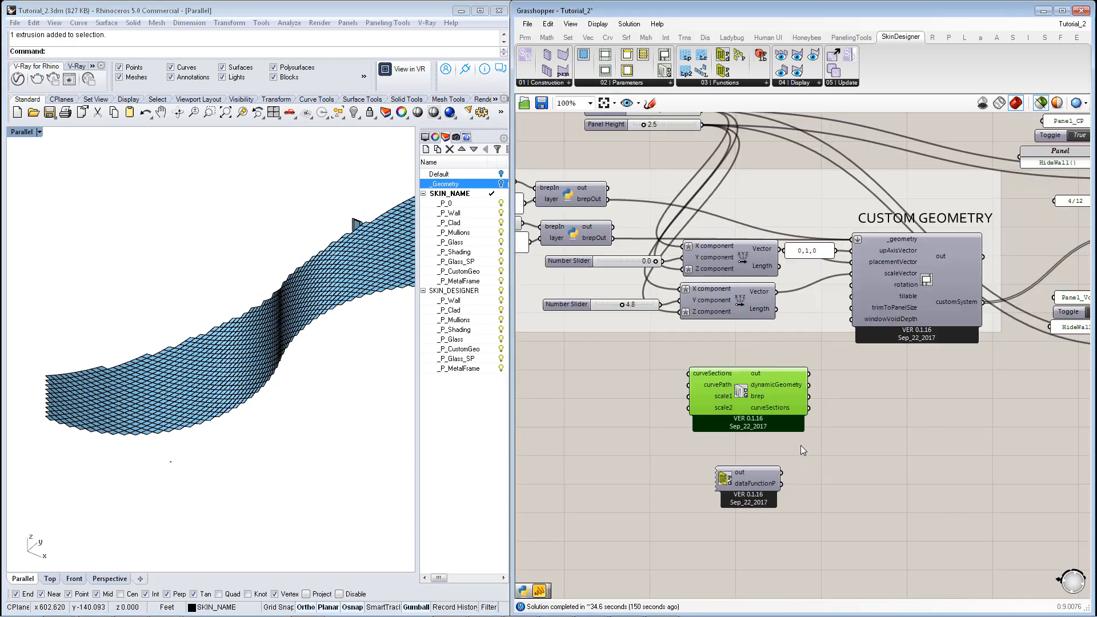
pyautogui.scroll(1, 774, 432)
pyautogui.scroll(-2, 771, 419)
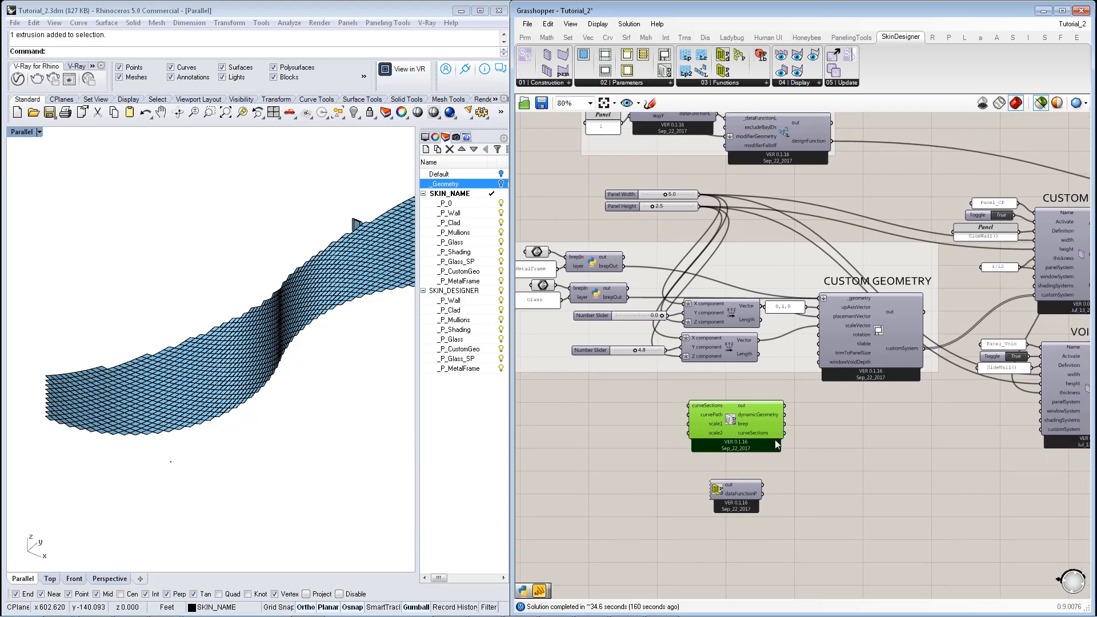
pyautogui.scroll(1, 775, 440)
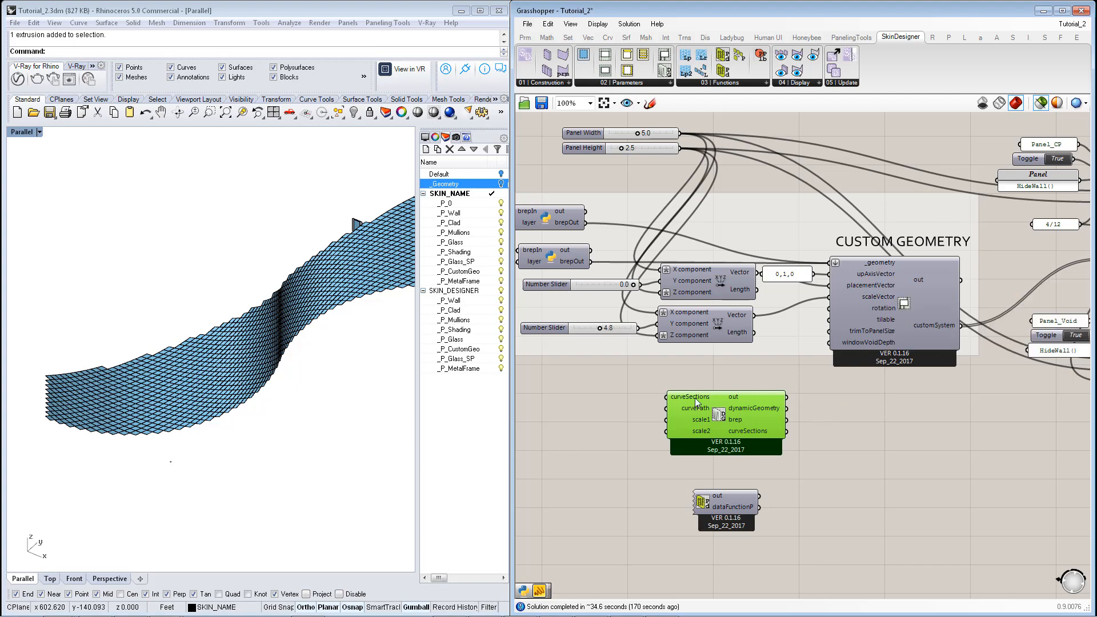
# Review the overall Custom Geometry Panels definition and the Facade Approach B definition for pre-panelized surfaces.
pyautogui.moveTo(770, 447); pyautogui.dragTo(831, 448, button='right')
pyautogui.scroll(-4, 774, 458)
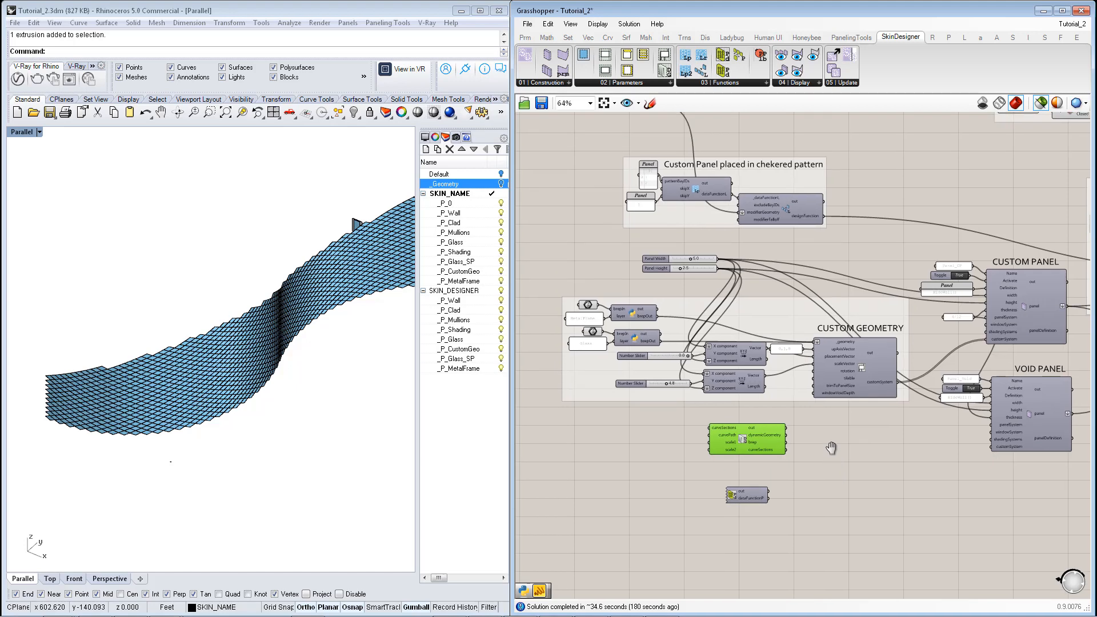
pyautogui.moveTo(831, 447); pyautogui.dragTo(789, 478, button='right')
pyautogui.scroll(-3, 770, 455)
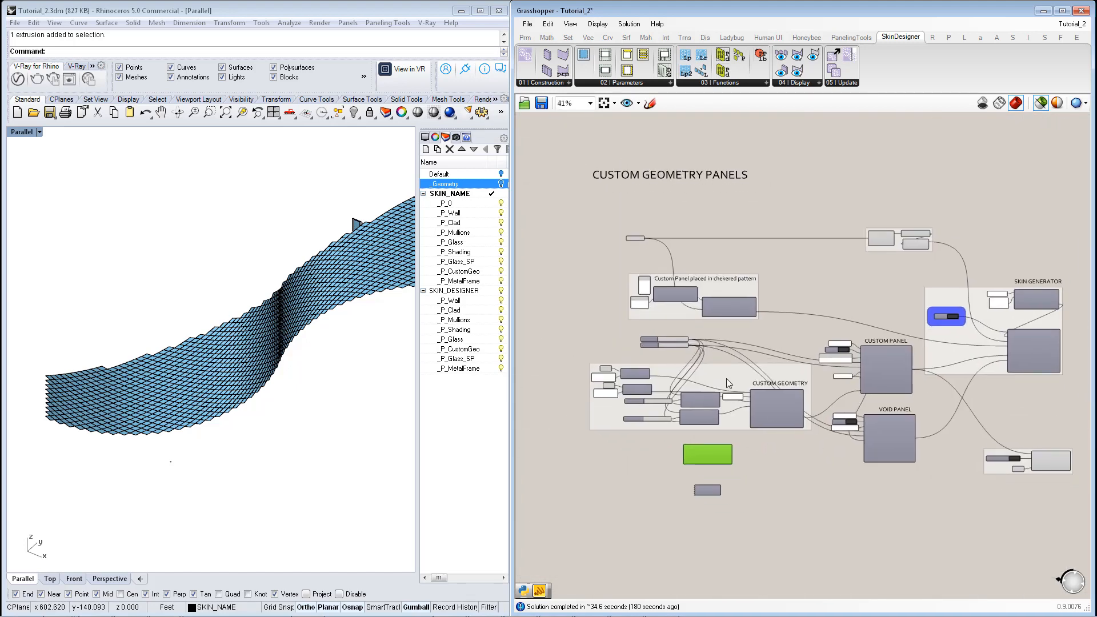
pyautogui.moveTo(786, 455); pyautogui.dragTo(811, 471, button='right')
pyautogui.scroll(-1, 794, 472)
pyautogui.scroll(-1, 791, 443)
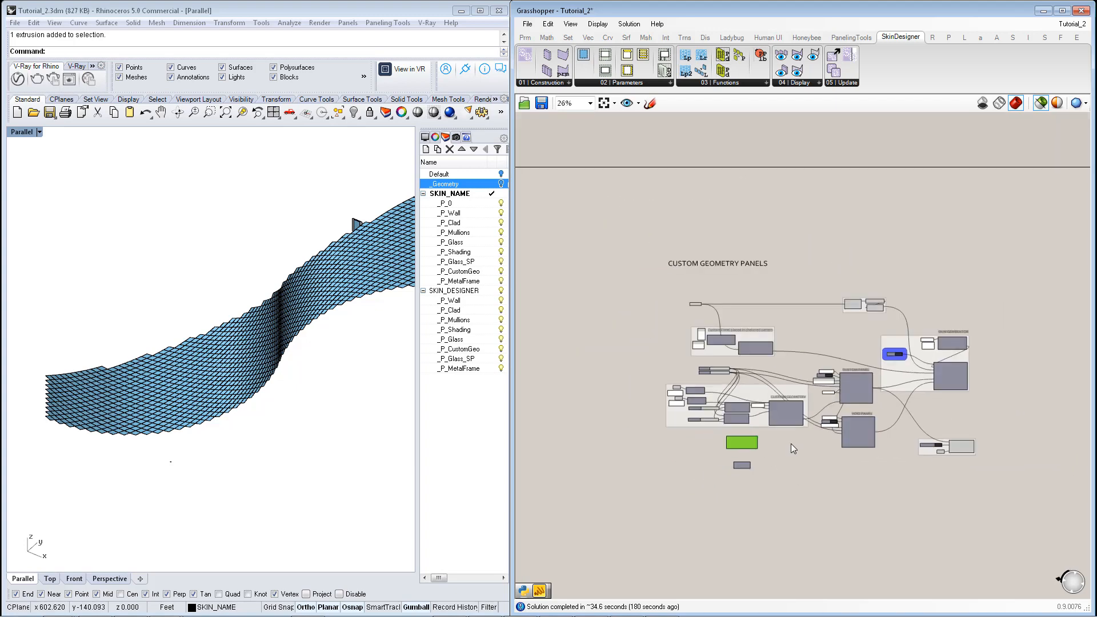
pyautogui.moveTo(746, 462); pyautogui.dragTo(825, 461, button='right')
pyautogui.scroll(-1, 825, 461)
pyautogui.moveTo(651, 465); pyautogui.dragTo(818, 431, button='right')
pyautogui.moveTo(665, 435); pyautogui.dragTo(852, 414, button='right')
pyautogui.scroll(-1, 820, 410)
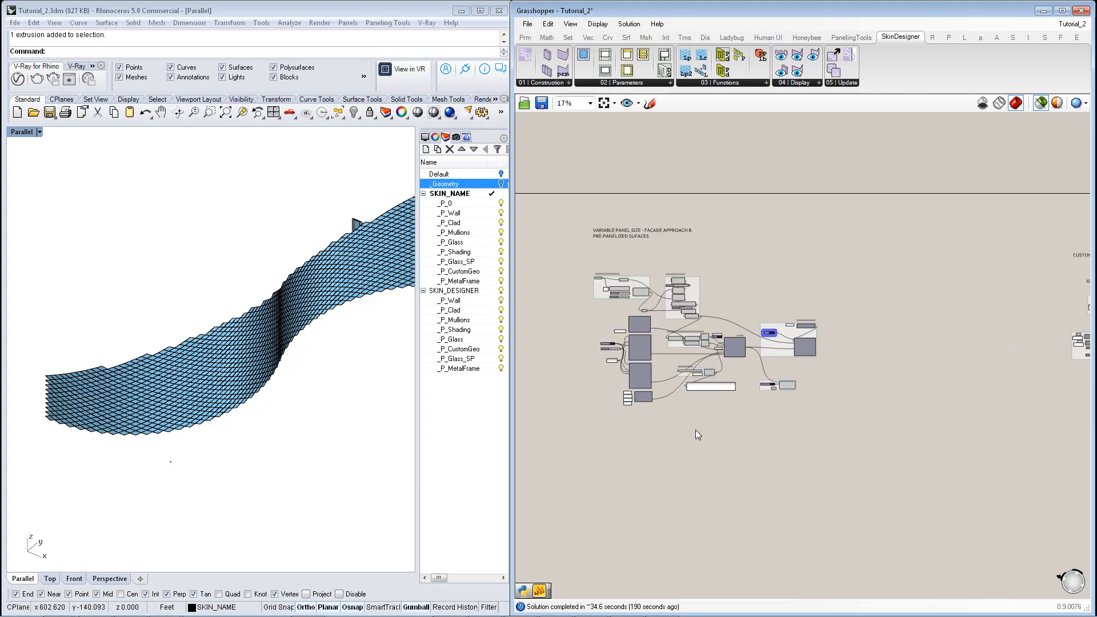
# Examine the Facade Approach A panel bays definition and read the vector panel feeding its custom geometry component.
pyautogui.moveTo(695, 430); pyautogui.dragTo(776, 402, button='right')
pyautogui.scroll(-2, 781, 393)
pyautogui.scroll(-1, 777, 394)
pyautogui.moveTo(695, 413); pyautogui.dragTo(822, 409, button='right')
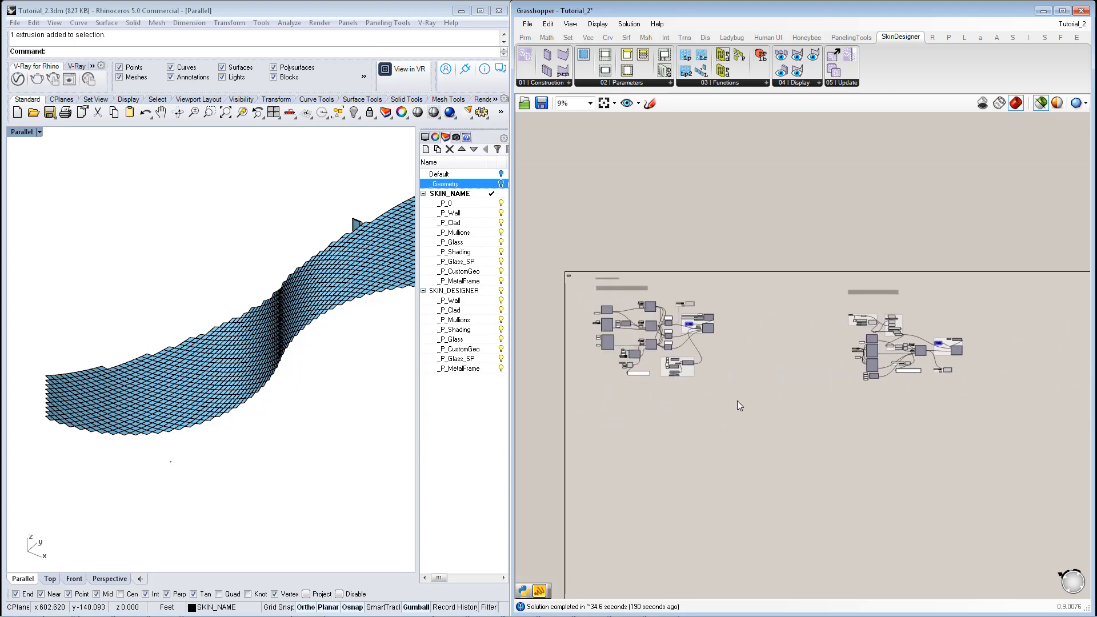
pyautogui.scroll(1, 666, 371)
pyautogui.scroll(2, 644, 379)
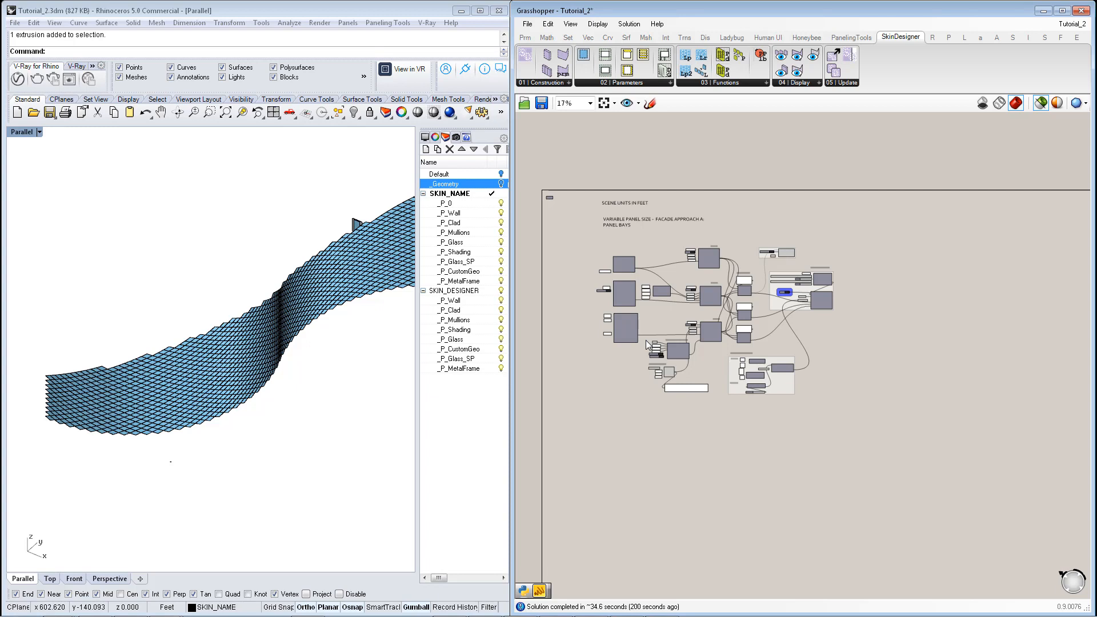
pyautogui.scroll(2, 645, 341)
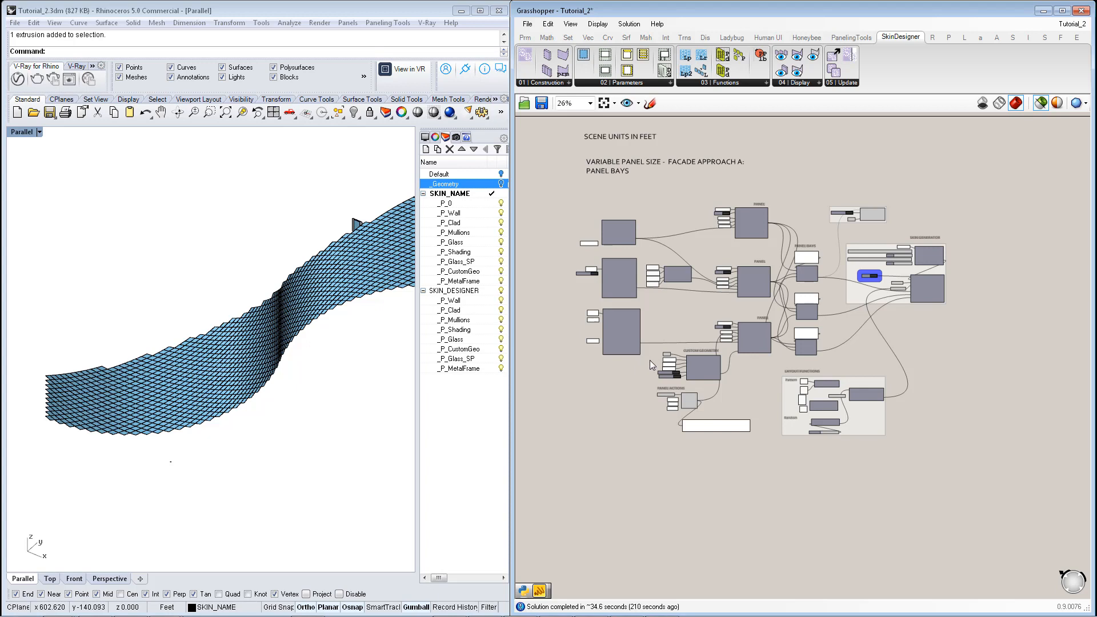
pyautogui.moveTo(667, 364)
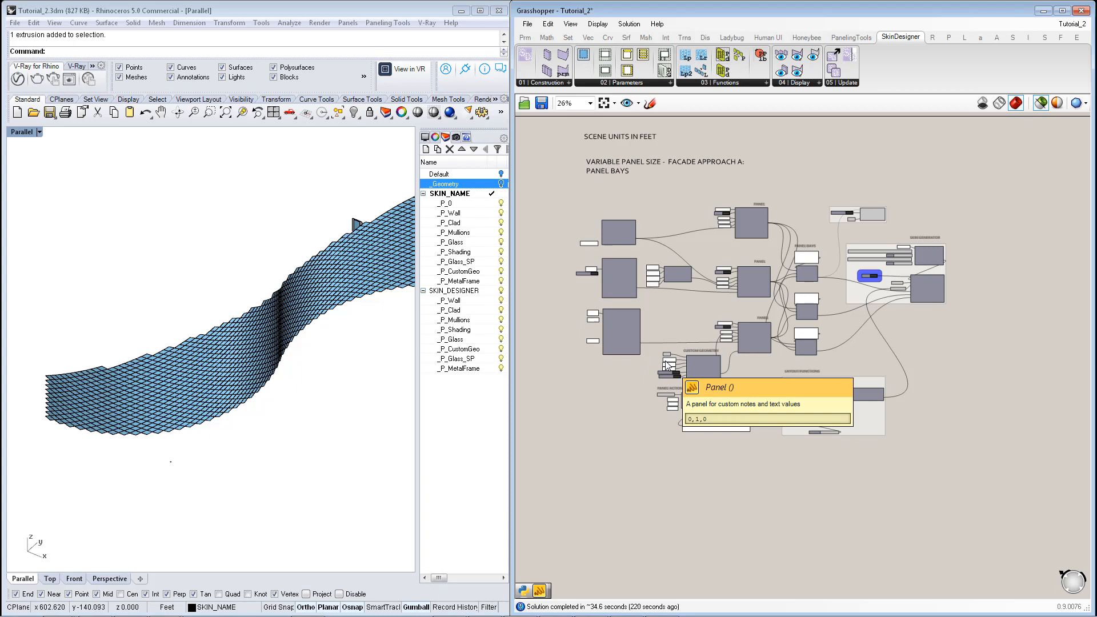